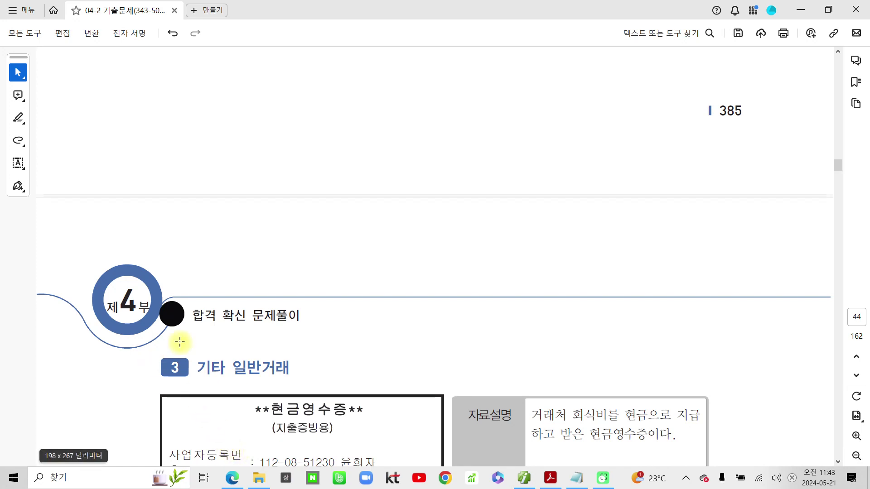
# - Highlight the section 3 heading 기타 일반거래 in the exam PDF
pyautogui.scroll(-5, 179, 342)
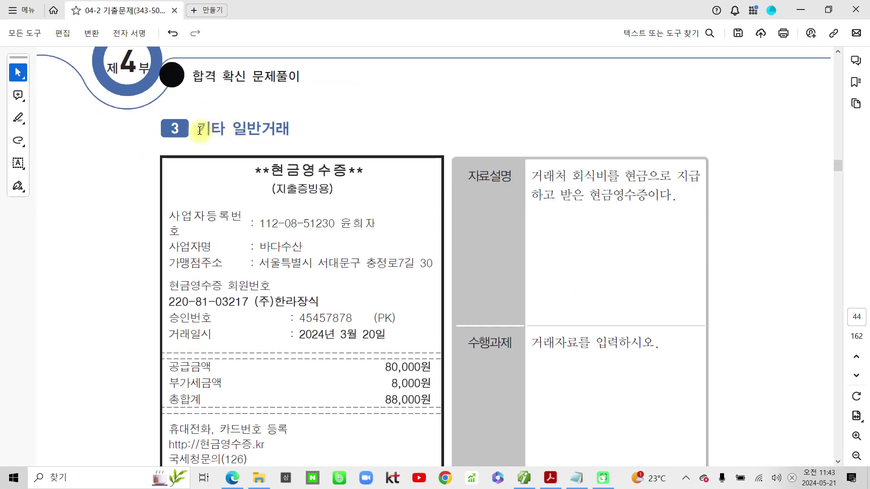
pyautogui.moveTo(195, 129); pyautogui.dragTo(275, 125)
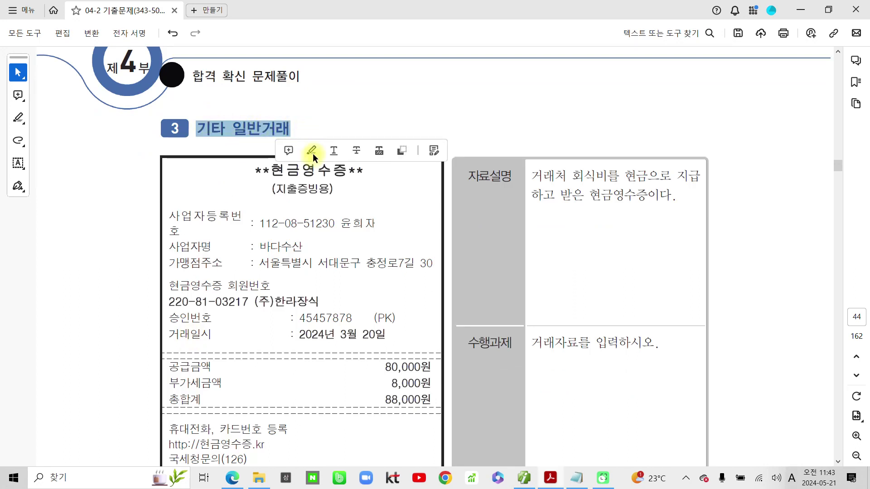
pyautogui.click(312, 151)
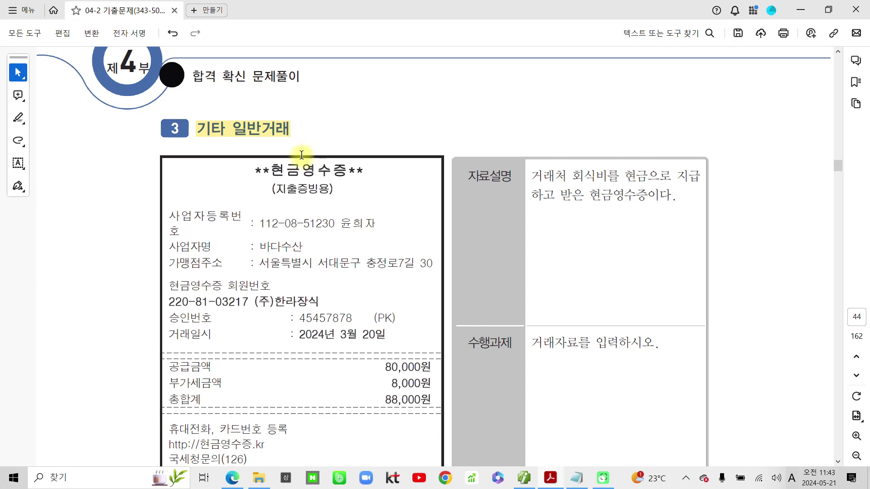
# - Highlight the receipt title 현금영수증 and the phrase 거래처 회식비를 in the transaction description
pyautogui.scroll(-3, 203, 184)
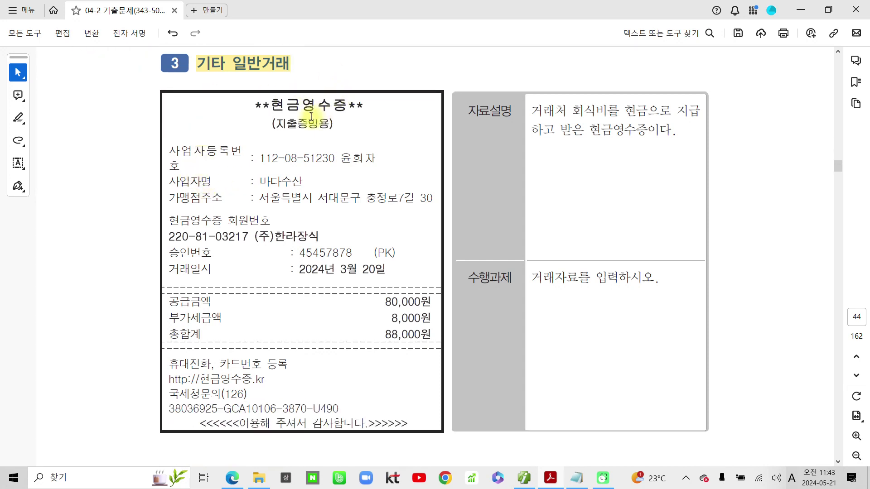
pyautogui.moveTo(264, 106); pyautogui.dragTo(347, 110)
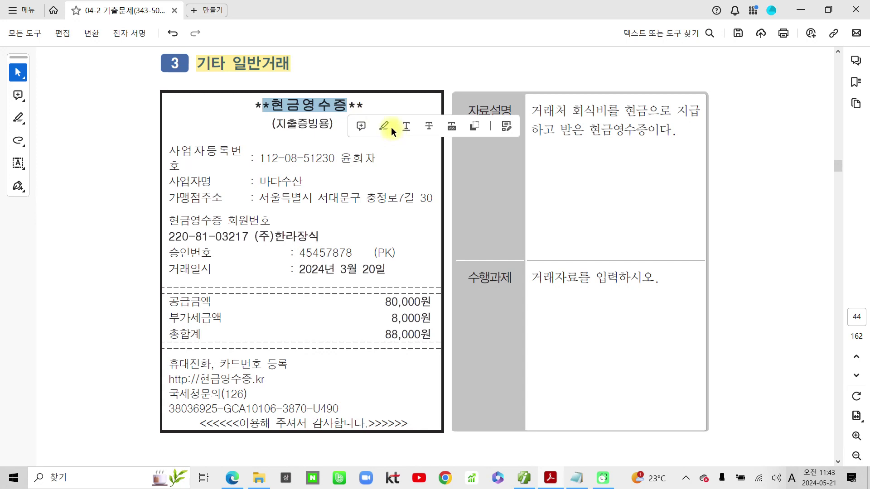
pyautogui.click(393, 129)
pyautogui.moveTo(530, 114); pyautogui.dragTo(603, 116)
pyautogui.click(636, 133)
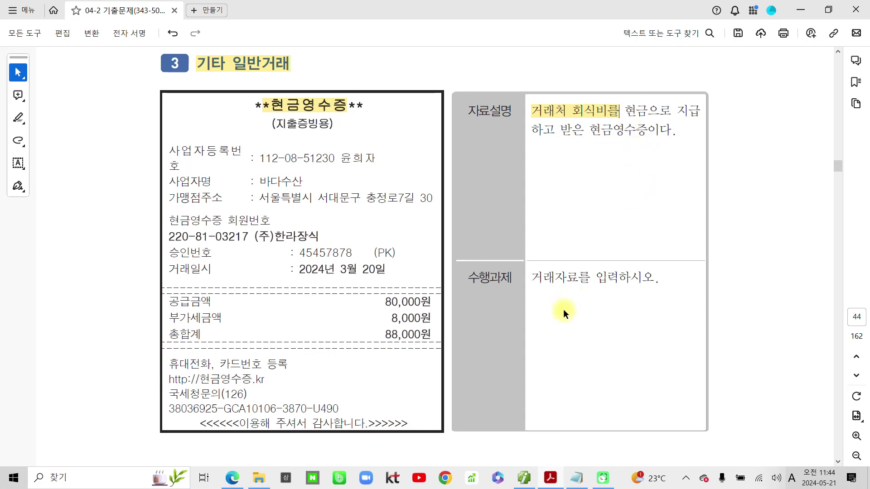
# - Mark up the screen in red by circling 거래처 회식비를 and the 8,000원 VAT and handwriting 접대비, and clear the ink
pyautogui.hotkey('ctrl', '2')
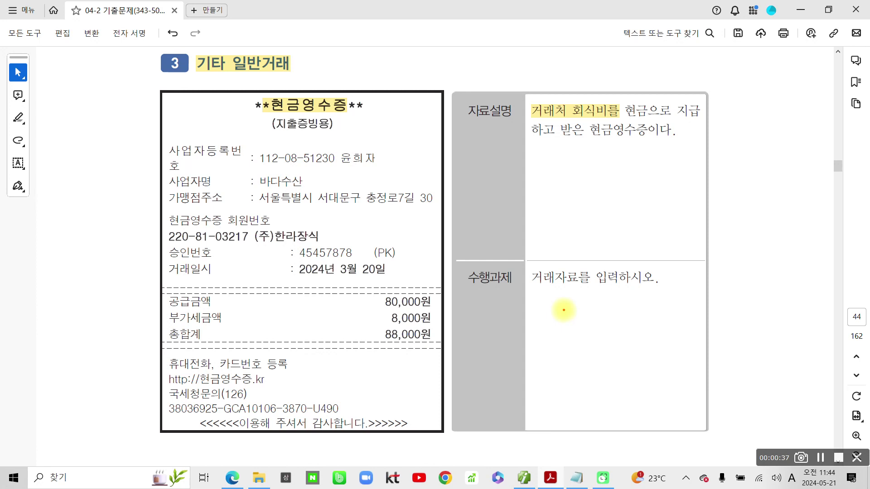
pyautogui.moveTo(523, 103)
pyautogui.mouseDown()
pyautogui.moveTo(621, 109)
pyautogui.moveTo(512, 102)
pyautogui.mouseUp()
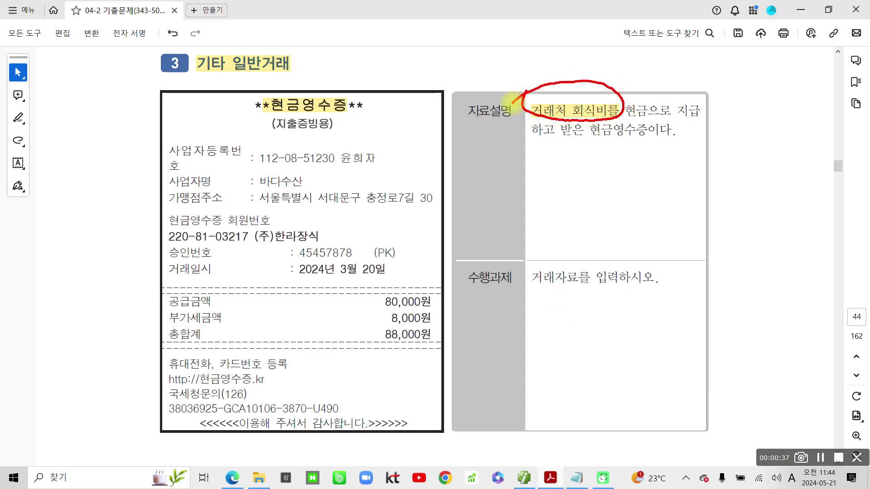
pyautogui.moveTo(587, 145); pyautogui.dragTo(618, 147)
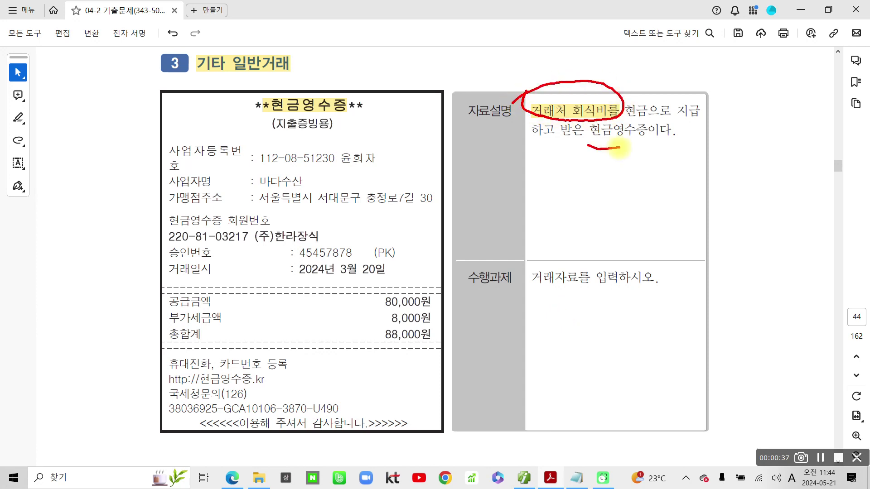
pyautogui.moveTo(473, 150)
pyautogui.mouseDown()
pyautogui.moveTo(475, 180)
pyautogui.moveTo(498, 180)
pyautogui.mouseUp()
pyautogui.moveTo(503, 178)
pyautogui.mouseDown()
pyautogui.moveTo(512, 158)
pyautogui.moveTo(513, 177)
pyautogui.mouseUp()
pyautogui.moveTo(500, 183)
pyautogui.mouseDown()
pyautogui.moveTo(504, 210)
pyautogui.moveTo(532, 186)
pyautogui.moveTo(566, 190)
pyautogui.mouseUp()
pyautogui.moveTo(572, 165)
pyautogui.mouseDown()
pyautogui.moveTo(574, 194)
pyautogui.moveTo(600, 192)
pyautogui.moveTo(605, 181)
pyautogui.mouseUp()
pyautogui.moveTo(624, 160); pyautogui.dragTo(620, 199)
pyautogui.moveTo(398, 313)
pyautogui.mouseDown()
pyautogui.moveTo(449, 324)
pyautogui.moveTo(389, 338)
pyautogui.mouseUp()
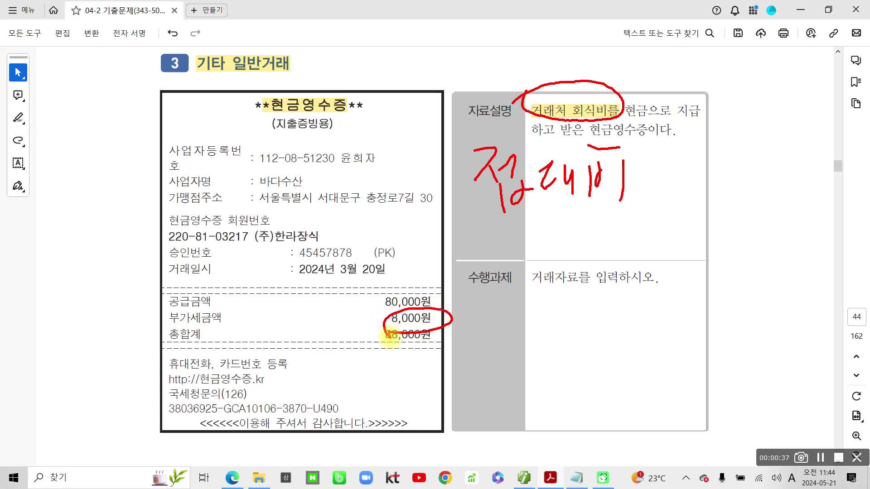
pyautogui.press('Escape')
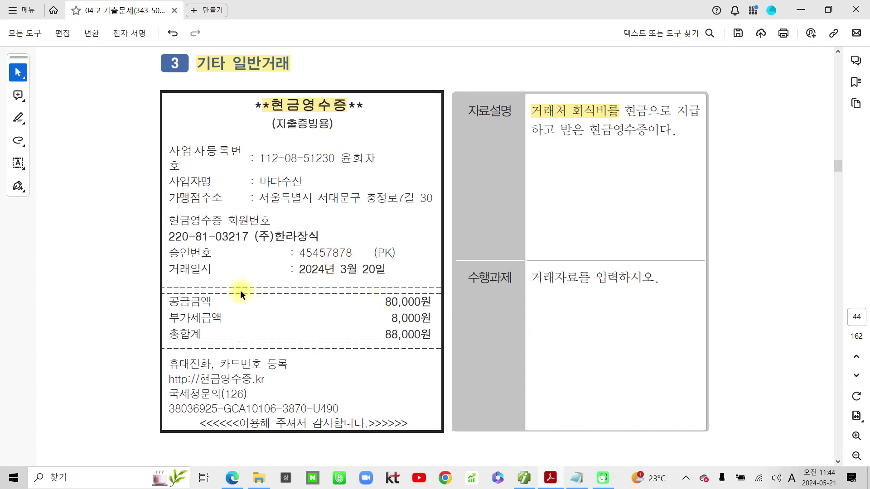
# - Highlight the receipt's transaction date 3월 20일, and set the voucher date to 03월 20일 in the accounting program's 일반전표입력
pyautogui.moveTo(335, 271); pyautogui.dragTo(386, 271)
pyautogui.click(413, 288)
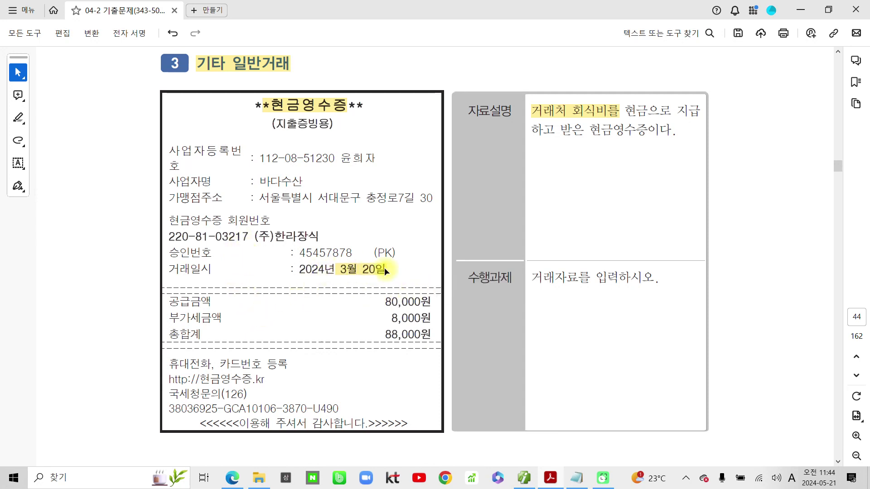
pyautogui.click(521, 478)
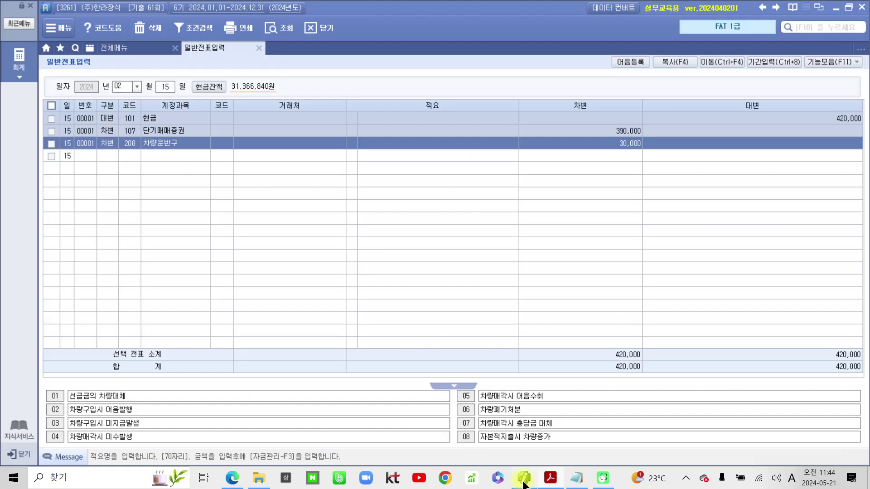
pyautogui.click(137, 89)
pyautogui.click(130, 110)
pyautogui.press('Return')
pyautogui.write('20')
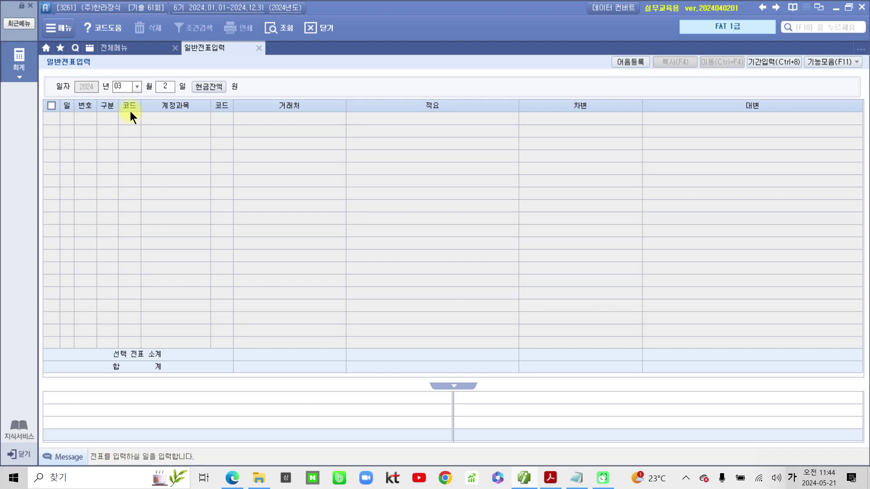
pyautogui.press('Return')
# - Enter a 출금 voucher line for account 813 접대비(기업업무추진비) with a debit of 88,000 and no client or description
pyautogui.write('1')
pyautogui.press('Return')
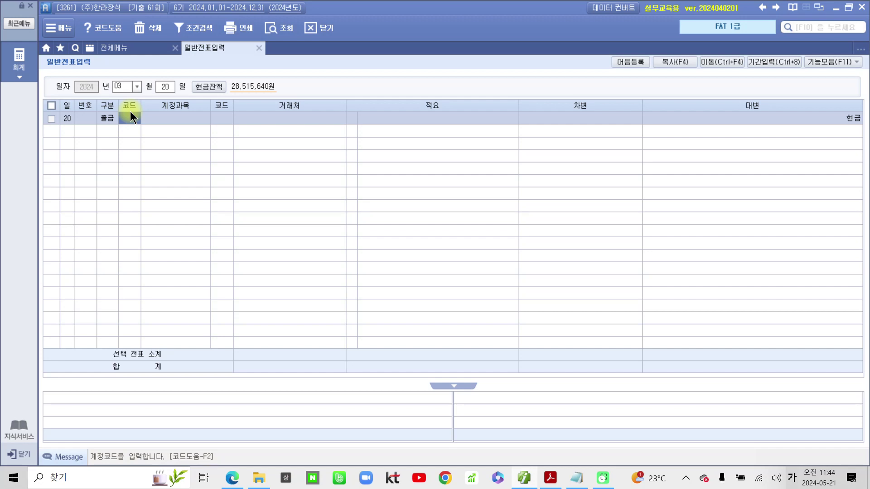
pyautogui.write('813')
pyautogui.press('Return')
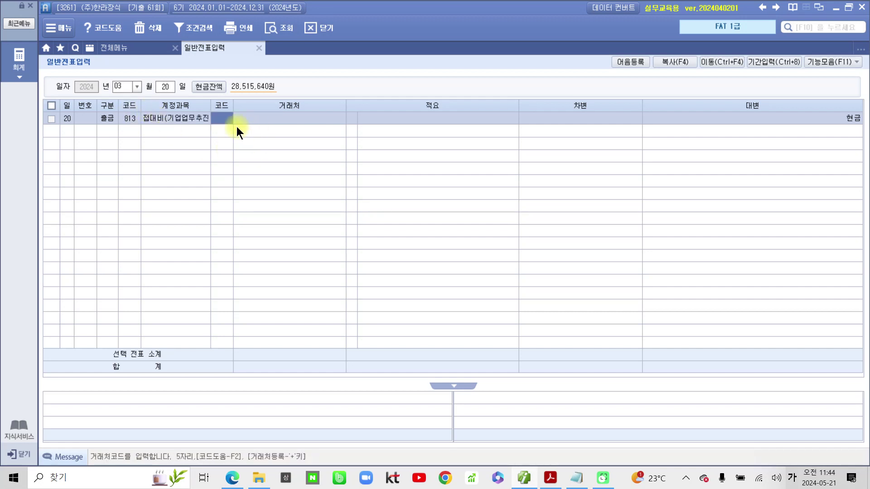
pyautogui.press('Return')
pyautogui.press('Return')
pyautogui.press('Return')
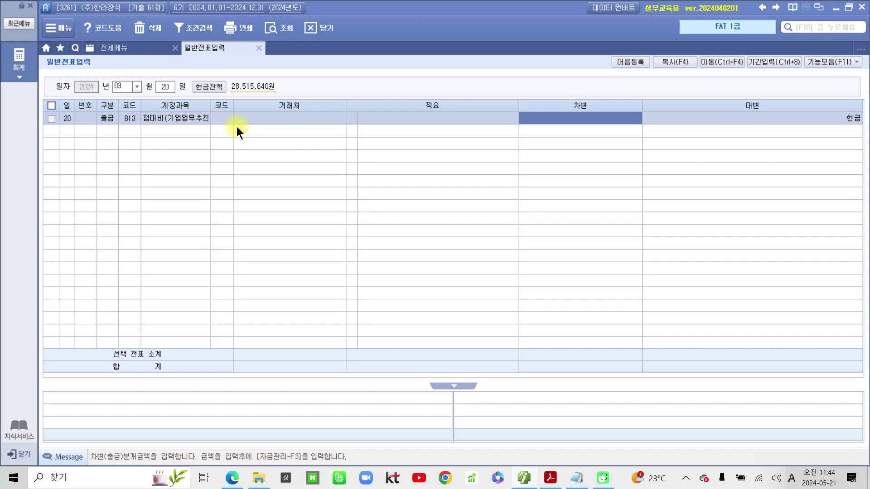
pyautogui.write('85')
pyautogui.write('000')
pyautogui.press('Return')
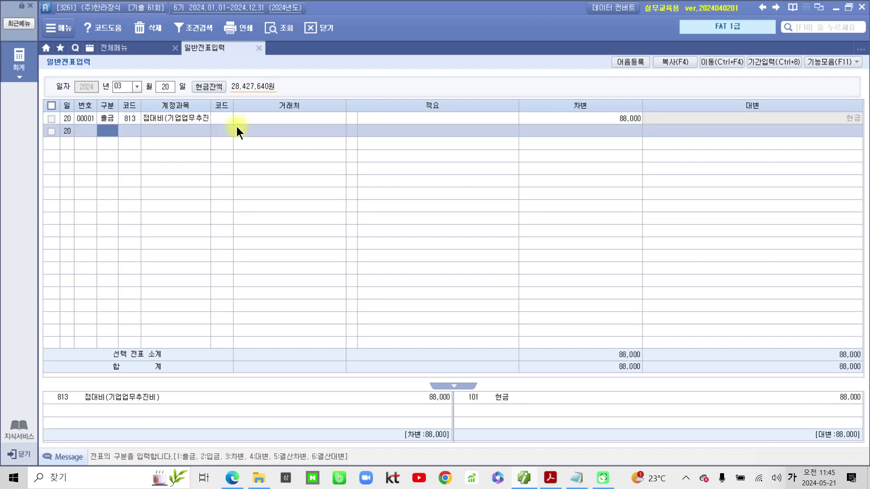
pyautogui.click(581, 122)
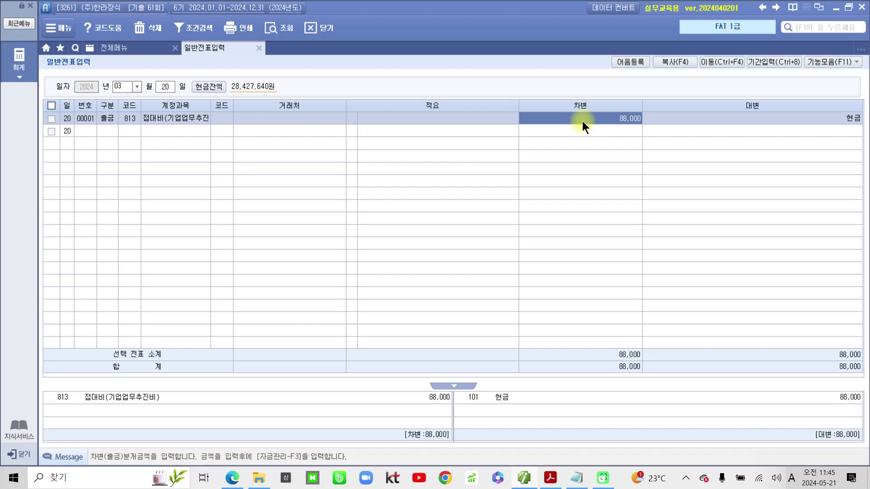
# - Switch back to the exam PDF and highlight the 총보험료 amount 900,000 on the fire insurance policy in section 4
pyautogui.click(550, 478)
pyautogui.scroll(-5, 417, 337)
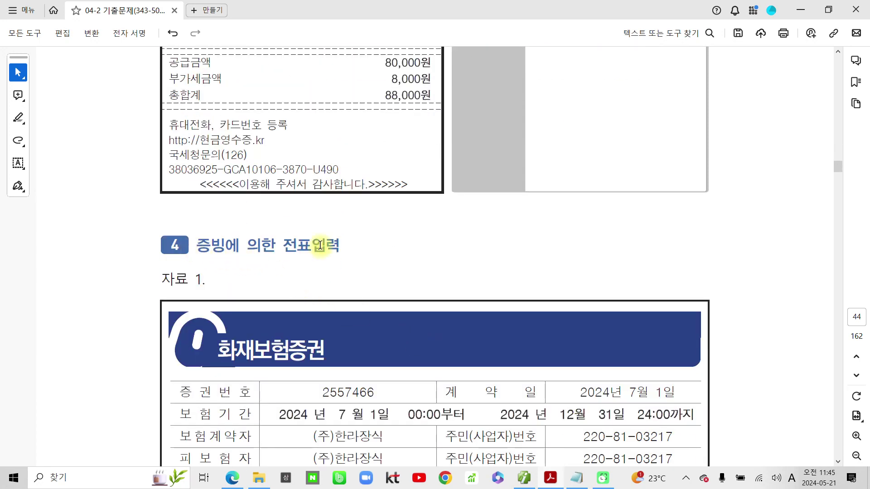
pyautogui.scroll(-4, 329, 304)
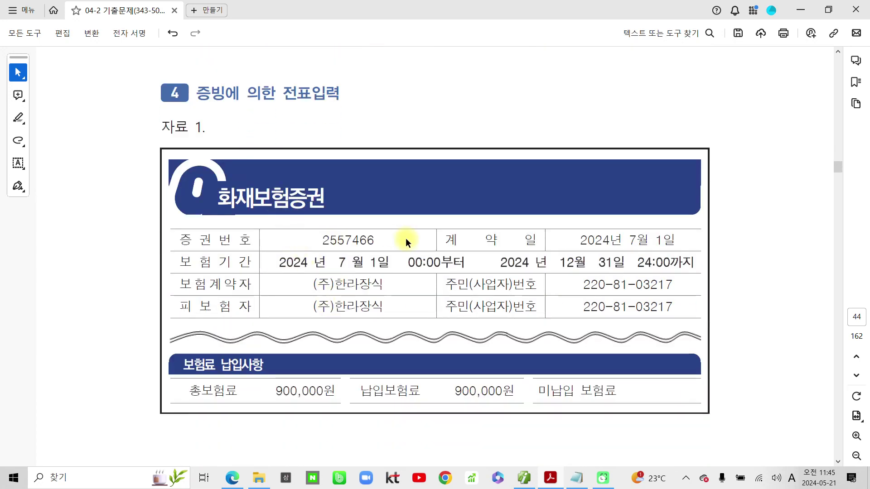
pyautogui.scroll(-1, 398, 277)
pyautogui.moveTo(276, 348); pyautogui.dragTo(333, 349)
pyautogui.click(361, 368)
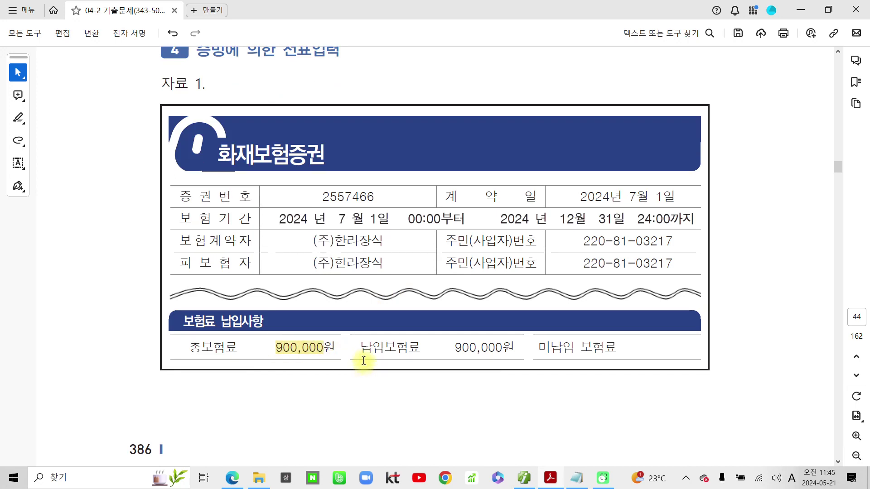
# - Highlight the 900,000 withdrawal in the 자료 2 보통예금(신한은행) transaction table
pyautogui.scroll(-9, 363, 360)
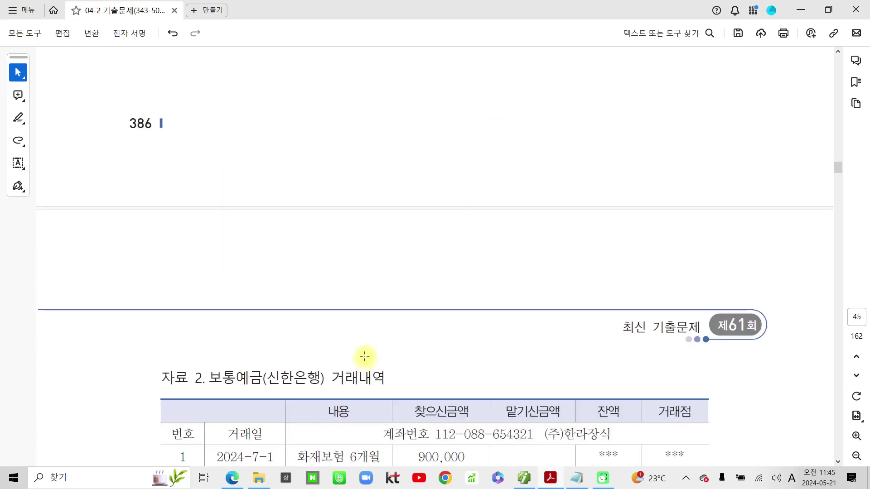
pyautogui.scroll(-2, 364, 355)
pyautogui.scroll(-1, 365, 355)
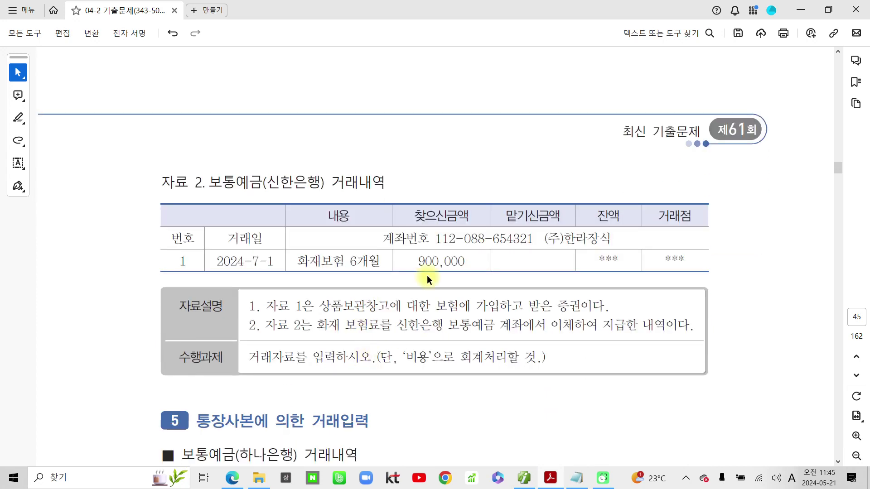
pyautogui.moveTo(414, 261); pyautogui.dragTo(463, 259)
pyautogui.click(506, 281)
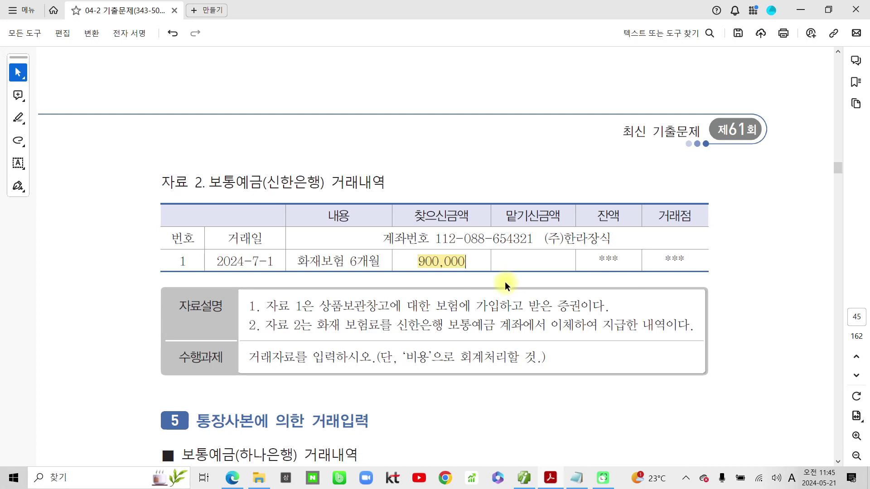
# - Highlight 비용 in the 수행과제 instruction and 보험료 in the 자료설명 text
pyautogui.scroll(-1, 351, 366)
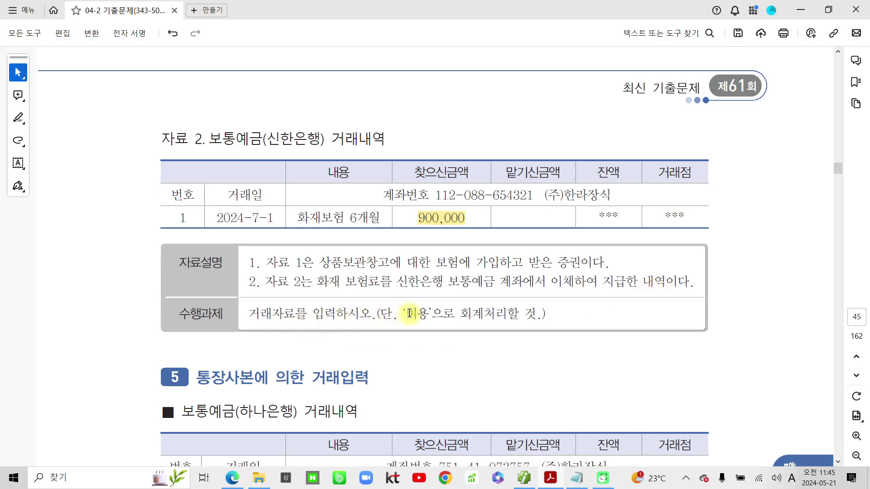
pyautogui.moveTo(405, 313); pyautogui.dragTo(430, 314)
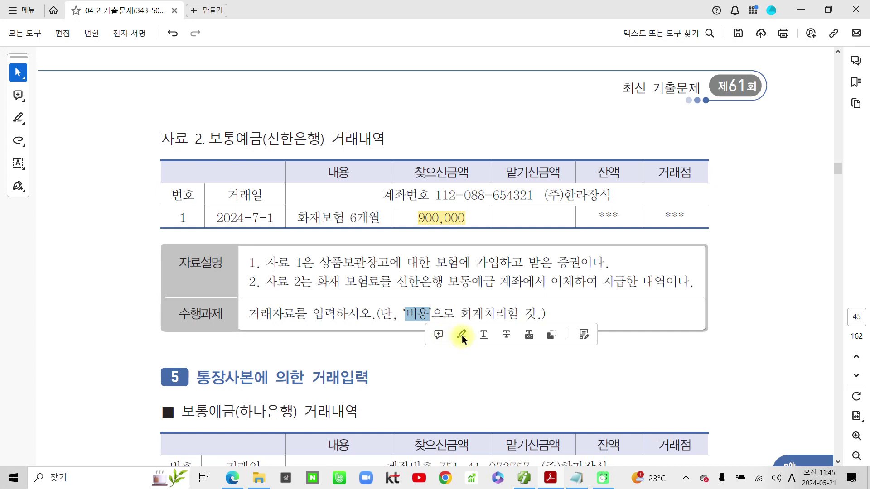
pyautogui.click(461, 335)
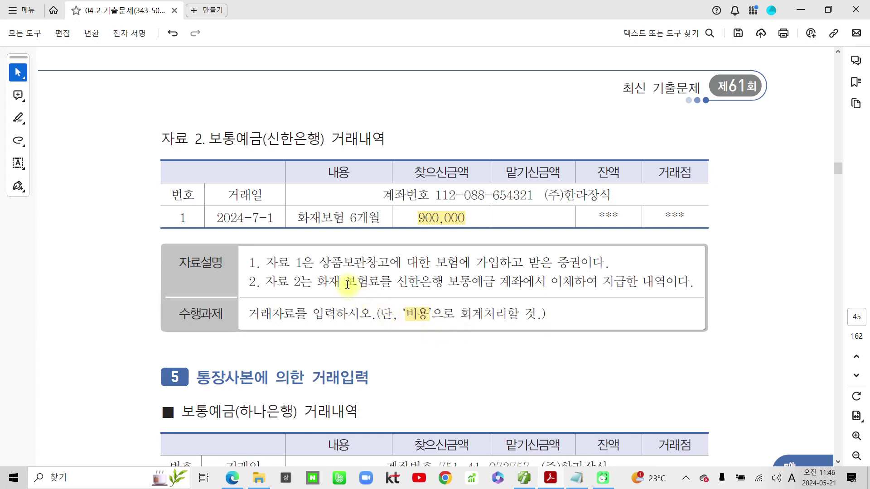
pyautogui.moveTo(347, 285); pyautogui.dragTo(381, 284)
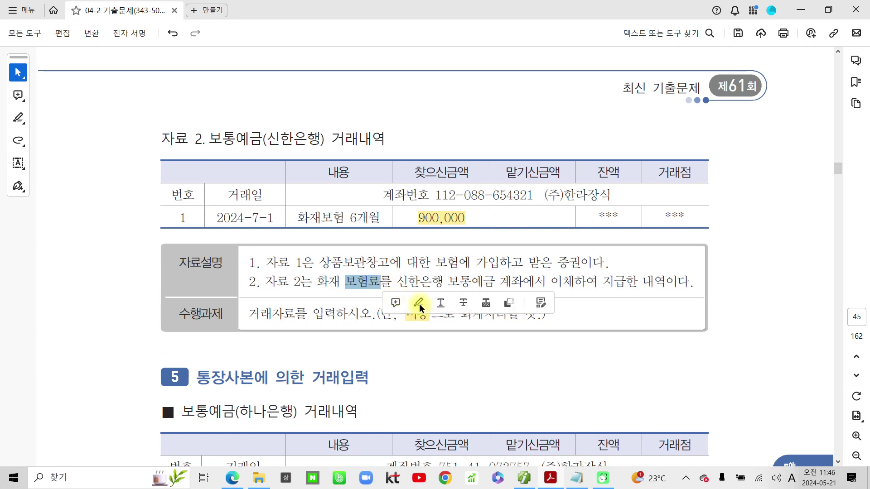
pyautogui.click(422, 313)
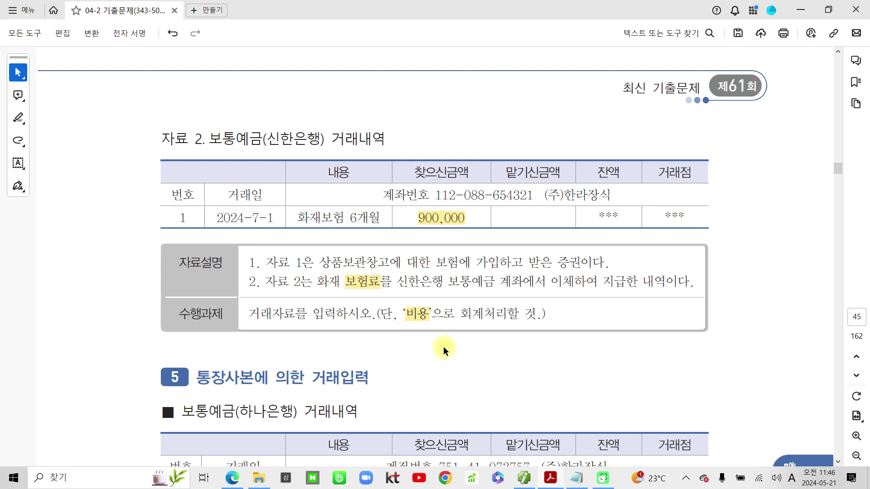
# - Highlight the transaction date 2024-7-1 in the 자료 2 보통예금(신한은행) table
pyautogui.moveTo(278, 217); pyautogui.dragTo(216, 221)
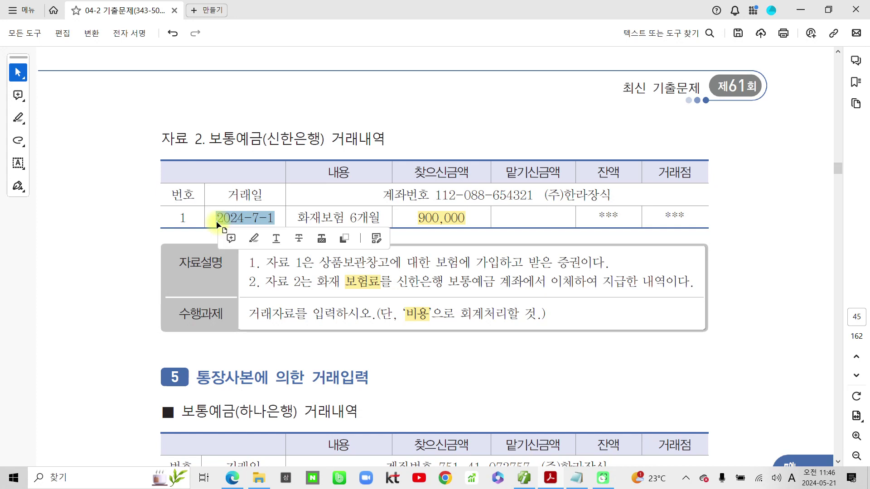
pyautogui.click(260, 238)
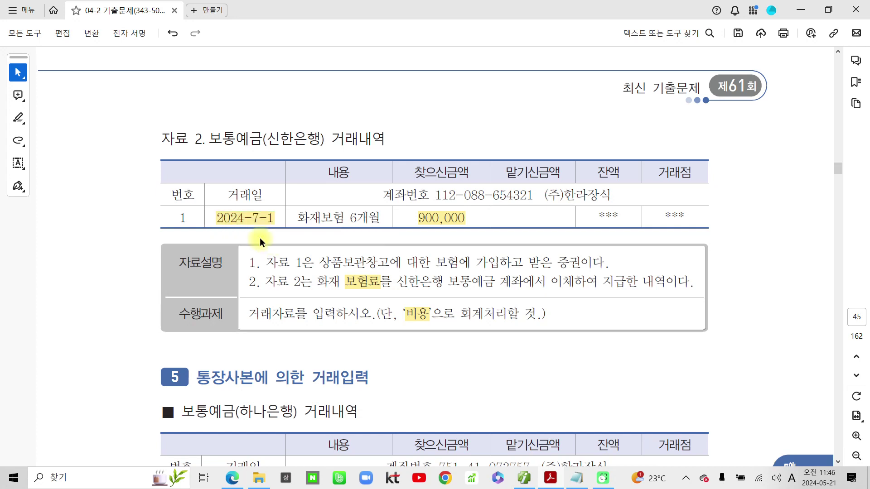
# - Switch to the accounting program's 일반전표입력 and set the voucher date to 07월 01일
pyautogui.click(550, 479)
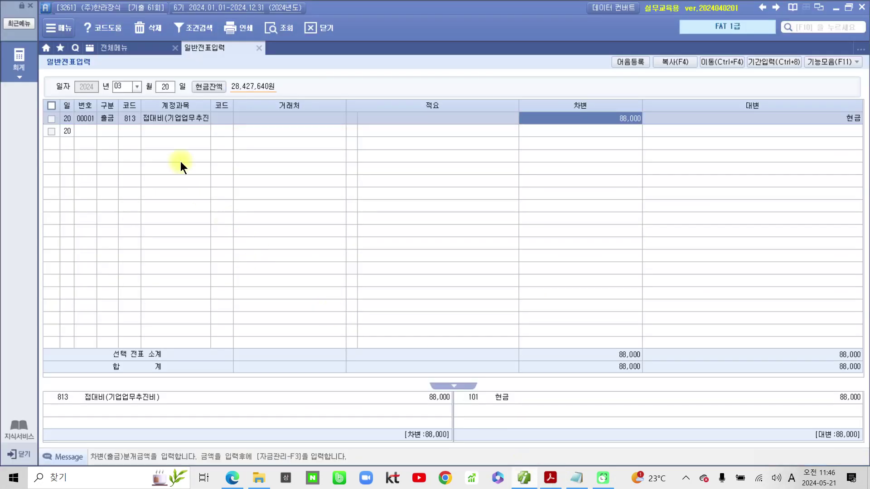
pyautogui.click(138, 88)
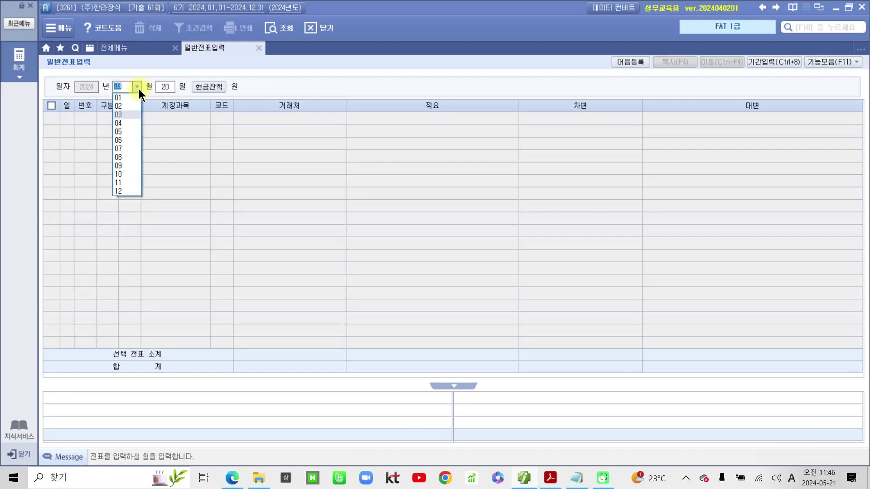
pyautogui.click(123, 145)
pyautogui.write('01')
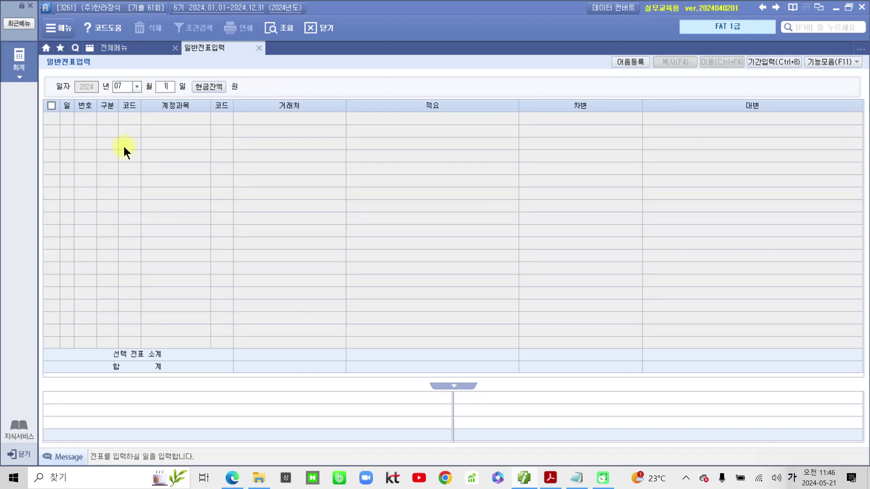
pyautogui.press('Return')
# - Start a 차변 voucher line and assign account 821 보험료 by looking up 보험
pyautogui.write('3')
pyautogui.press('Return')
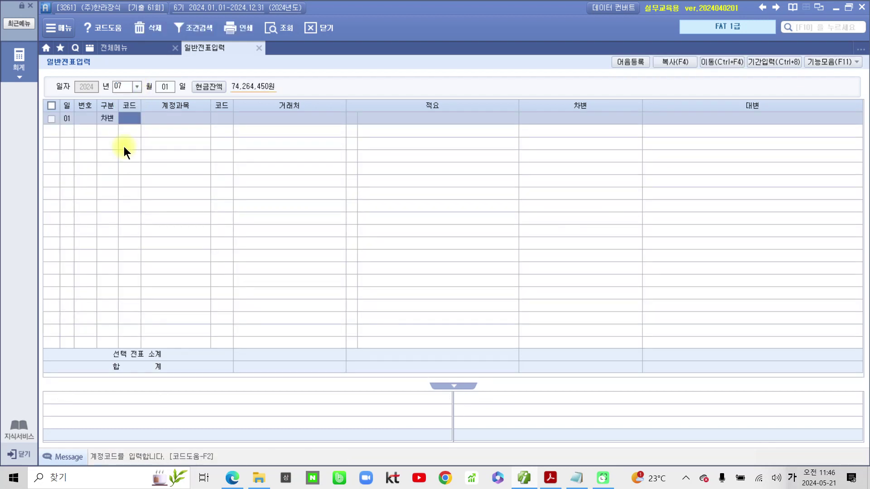
pyautogui.write('ㅂ')
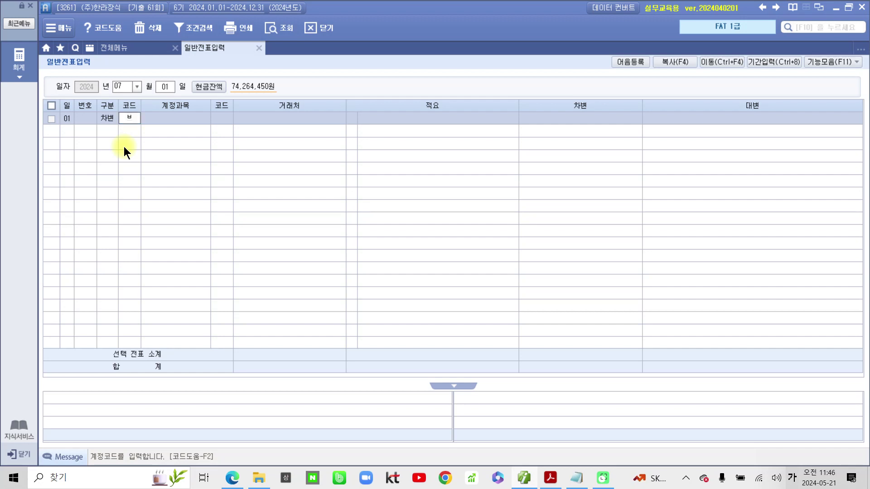
pyautogui.write('ㅛ')
pyautogui.write('험')
pyautogui.press('Return')
pyautogui.press('Down')
pyautogui.press('Down')
pyautogui.press('Down')
pyautogui.press('Down')
pyautogui.press('Down')
pyautogui.press('Down')
pyautogui.press('Down')
pyautogui.press('Down')
pyautogui.press('Down')
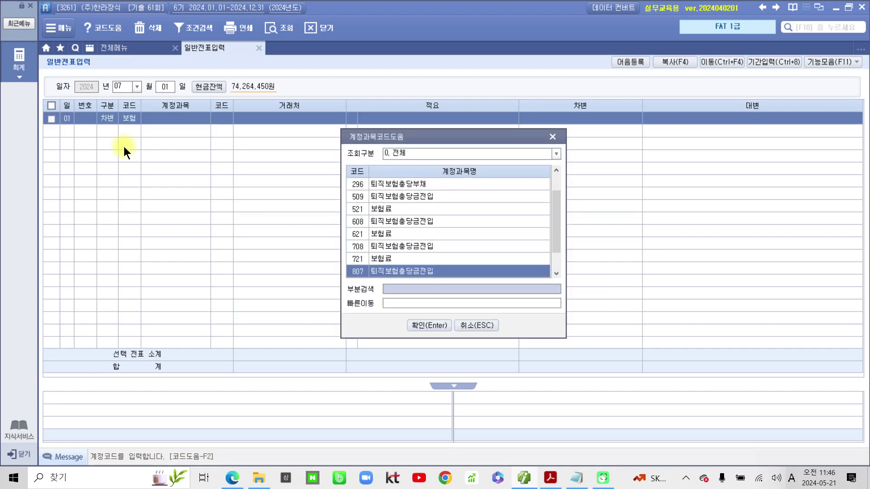
pyautogui.press('Down')
pyautogui.press('Down')
pyautogui.press('Up')
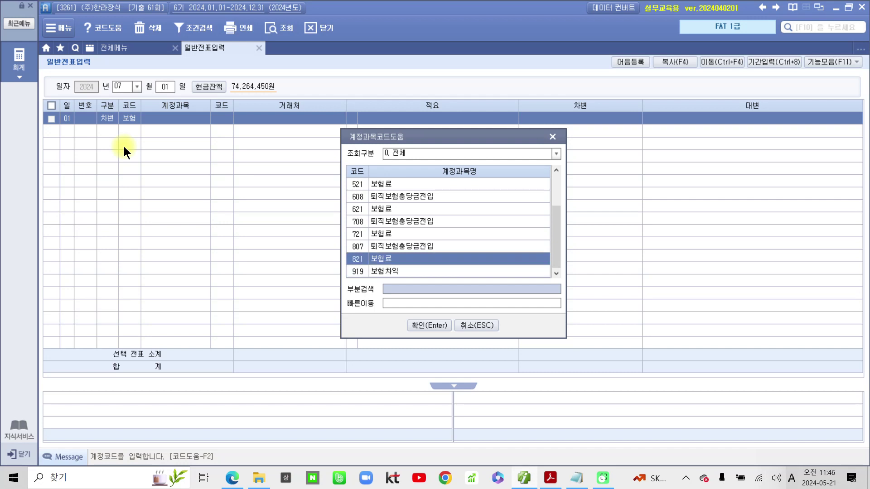
pyautogui.press('Return')
# - Leave the 보험료 line's client and description blank and enter a debit of 900,000
pyautogui.press('Return')
pyautogui.press('Return')
pyautogui.press('Return')
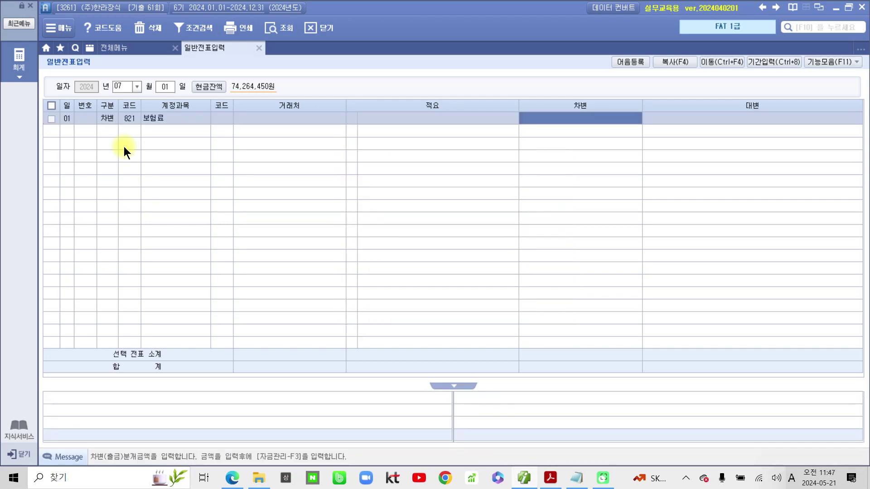
pyautogui.write('900,000')
pyautogui.press('Return')
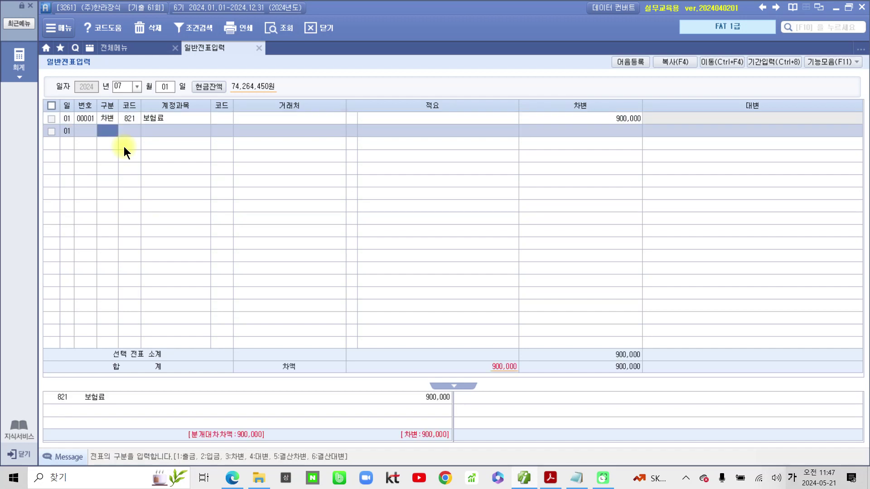
# - Add a 대변 line for account 103 보통예금 with client 신한은행(보통), no description, and a credit of 900,000
pyautogui.press('Return')
pyautogui.write('103')
pyautogui.press('Return')
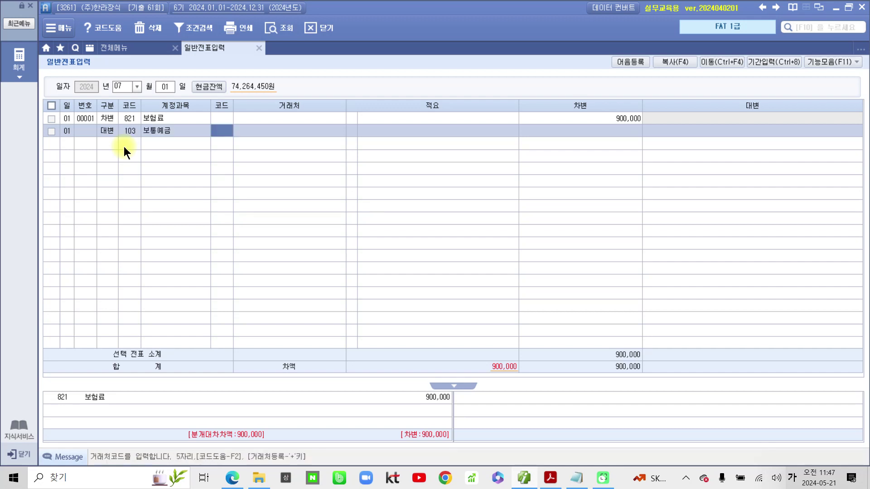
pyautogui.write('신하ㄴ')
pyautogui.press('Return')
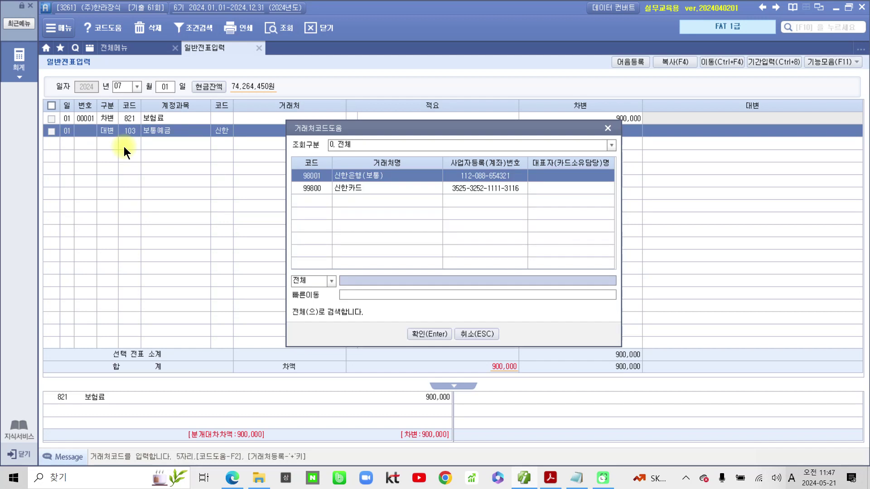
pyautogui.press('Return')
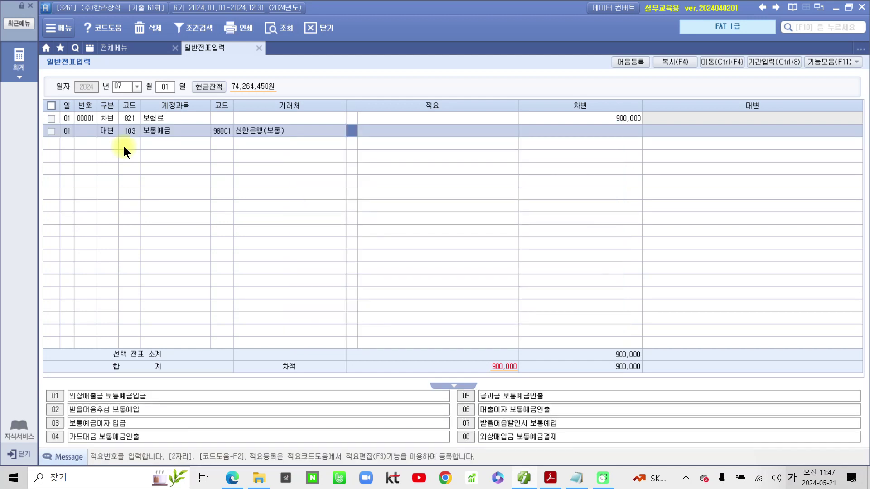
pyautogui.press('Return')
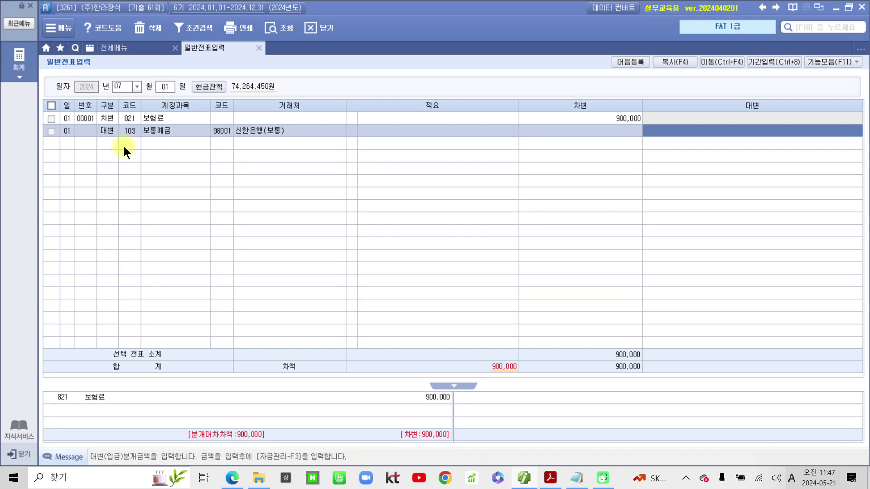
pyautogui.write('9000000')
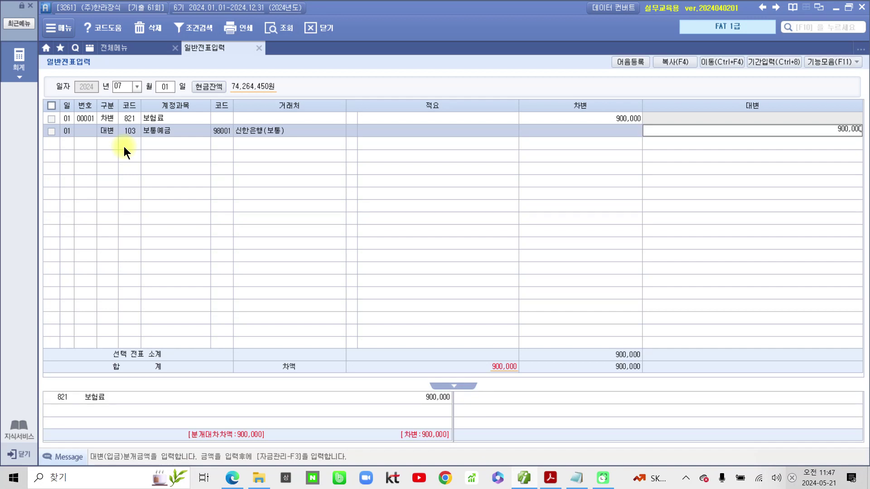
pyautogui.press('Return')
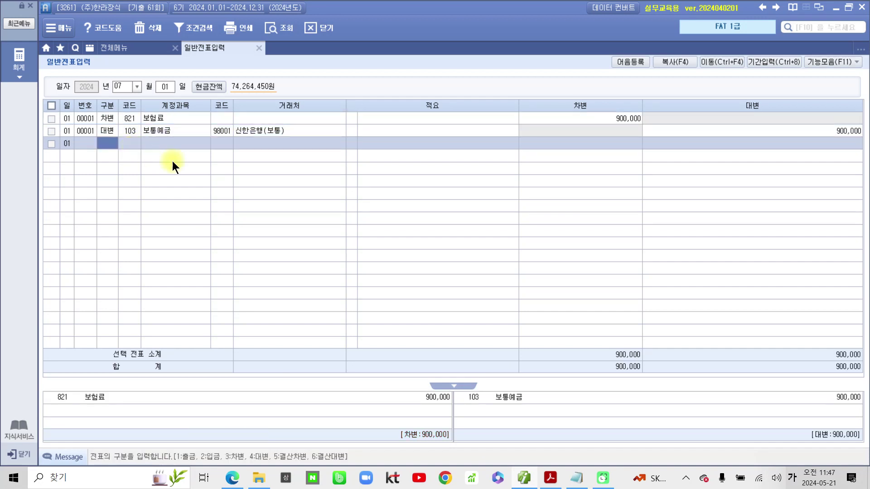
pyautogui.click(129, 123)
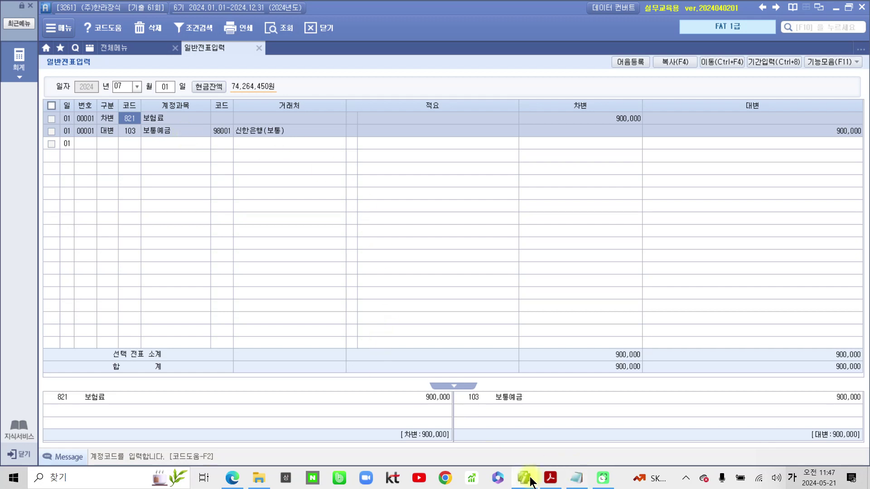
# - Switch back to the exam PDF and highlight 보통예금 in section 5's table title and 외상매입금 in its 자료설명
pyautogui.click(554, 479)
pyautogui.scroll(-4, 472, 361)
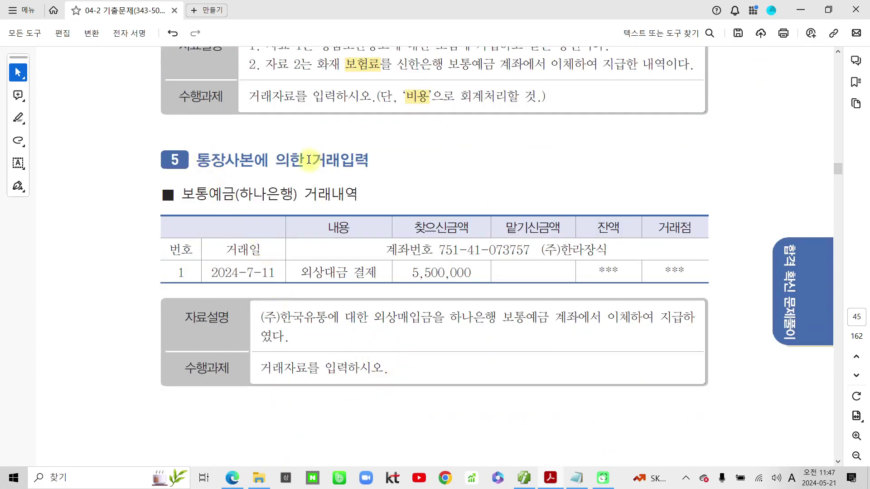
pyautogui.doubleClick(227, 196)
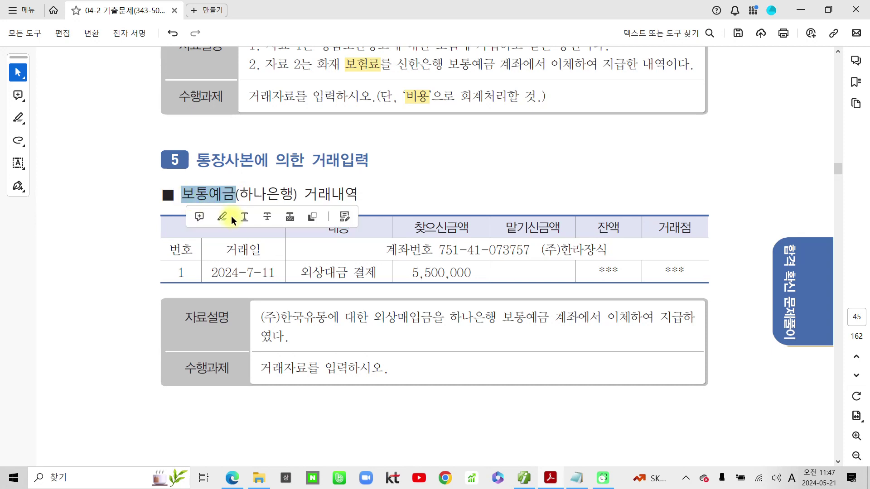
pyautogui.click(230, 217)
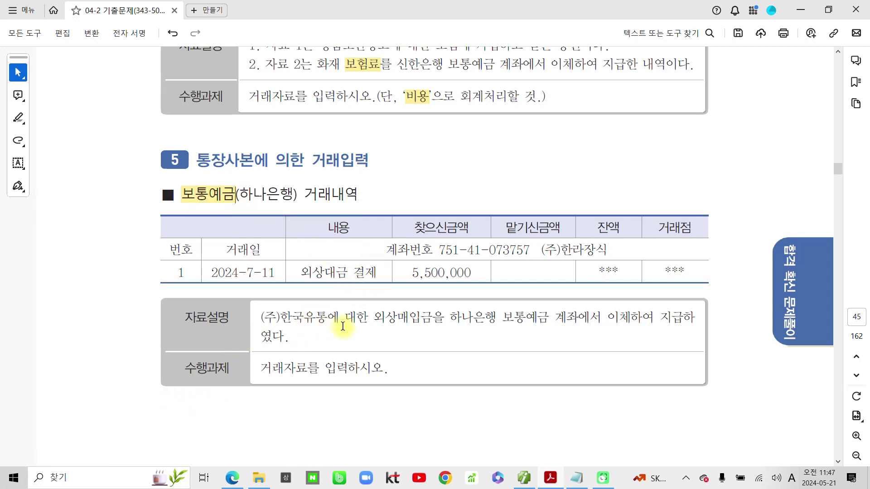
pyautogui.moveTo(380, 319); pyautogui.dragTo(434, 315)
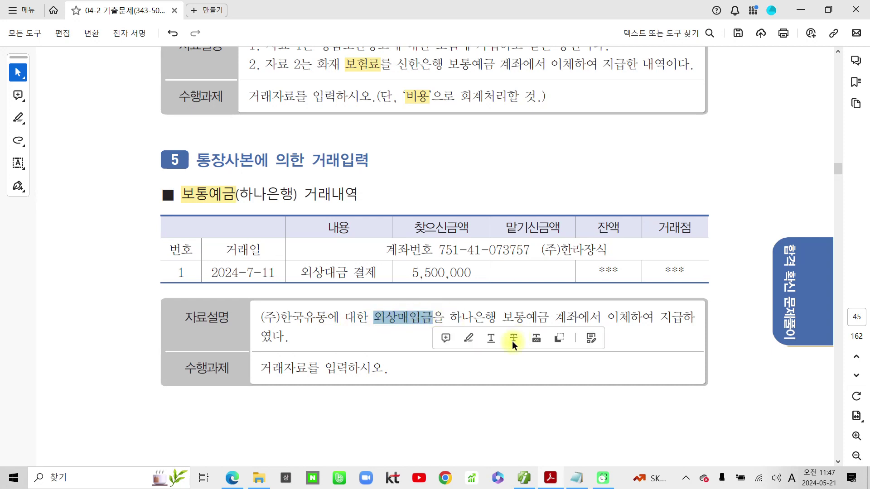
pyautogui.click(468, 339)
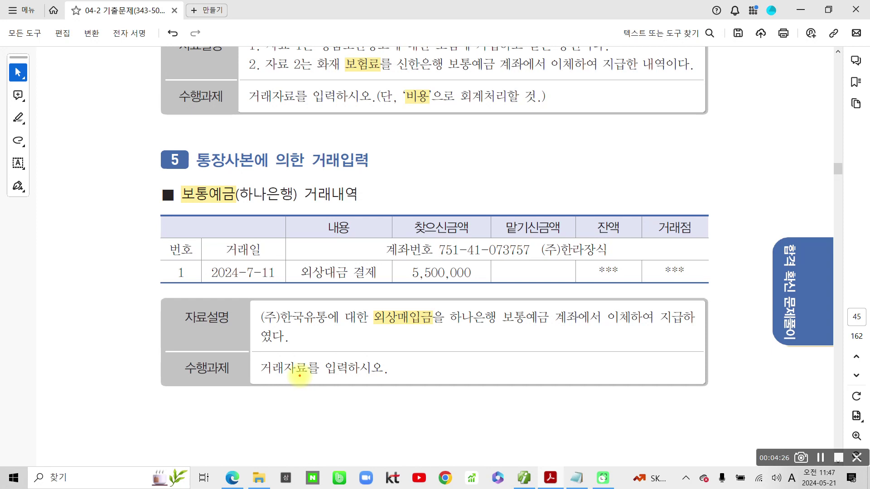
pyautogui.moveTo(435, 336)
pyautogui.mouseDown()
pyautogui.moveTo(370, 319)
pyautogui.moveTo(446, 323)
pyautogui.mouseUp()
pyautogui.moveTo(239, 218)
pyautogui.mouseDown()
pyautogui.moveTo(197, 217)
pyautogui.moveTo(236, 206)
pyautogui.moveTo(218, 230)
pyautogui.mouseUp()
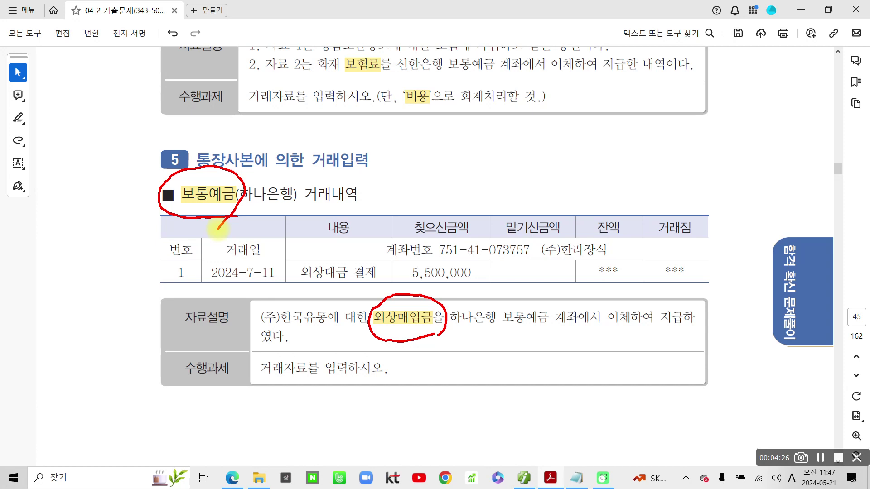
pyautogui.moveTo(73, 181)
pyautogui.mouseDown()
pyautogui.moveTo(105, 179)
pyautogui.moveTo(105, 208)
pyautogui.mouseUp()
pyautogui.moveTo(106, 169)
pyautogui.mouseDown()
pyautogui.moveTo(105, 212)
pyautogui.moveTo(118, 186)
pyautogui.mouseUp()
pyautogui.moveTo(117, 170); pyautogui.dragTo(118, 212)
pyautogui.moveTo(109, 158)
pyautogui.mouseDown()
pyautogui.moveTo(126, 190)
pyautogui.moveTo(103, 240)
pyautogui.mouseUp()
pyautogui.moveTo(382, 342); pyautogui.dragTo(452, 337)
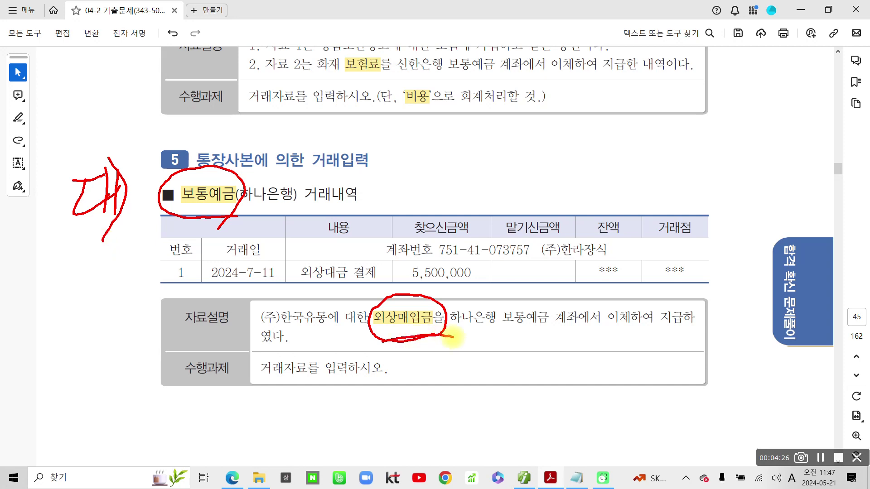
pyautogui.moveTo(303, 294); pyautogui.dragTo(325, 311)
pyautogui.moveTo(326, 305)
pyautogui.mouseDown()
pyautogui.moveTo(299, 347)
pyautogui.moveTo(335, 347)
pyautogui.mouseUp()
pyautogui.moveTo(336, 333); pyautogui.dragTo(349, 333)
pyautogui.moveTo(347, 286); pyautogui.dragTo(346, 350)
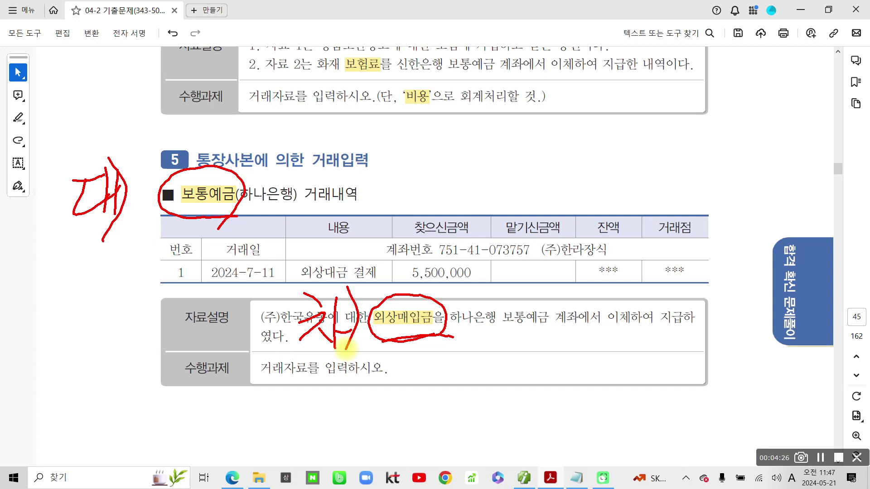
pyautogui.press('Escape')
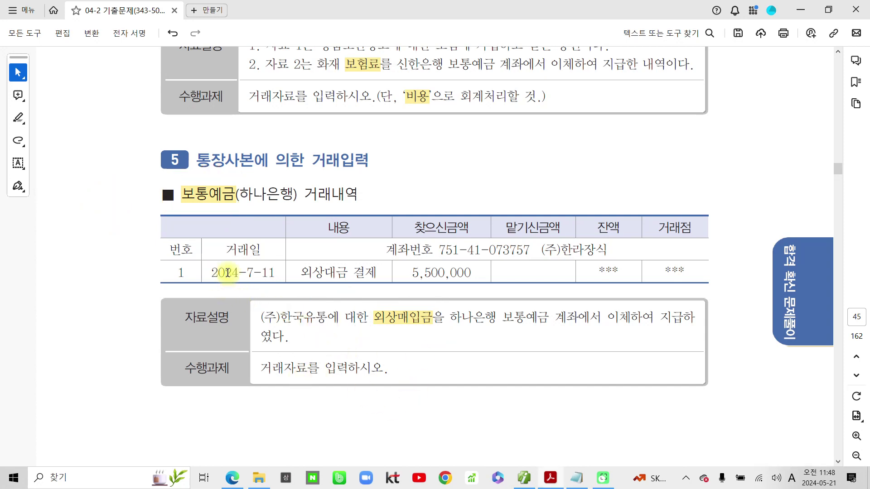
# - Highlight the transaction date 2024-7-11 in the 보통예금(하나은행) table of section 5
pyautogui.moveTo(217, 273); pyautogui.dragTo(275, 274)
pyautogui.click(304, 285)
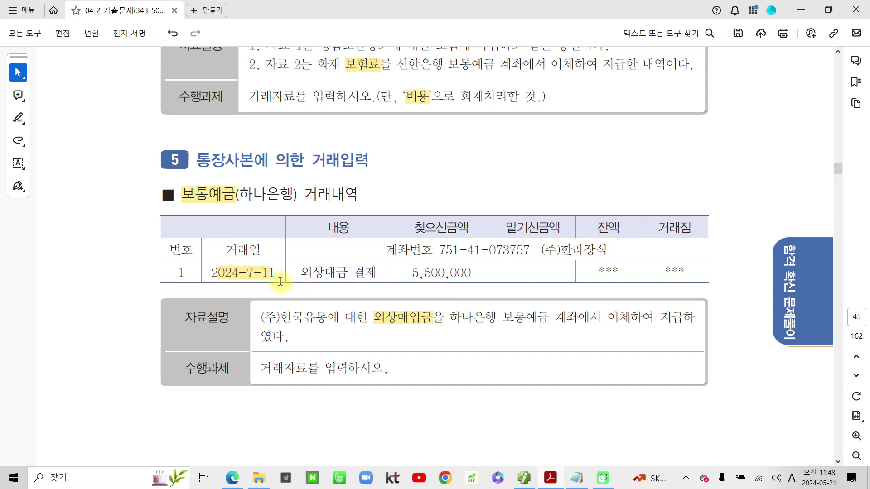
# - Switch to the accounting program and change the voucher day in 일반전표입력 to 11
pyautogui.click(551, 479)
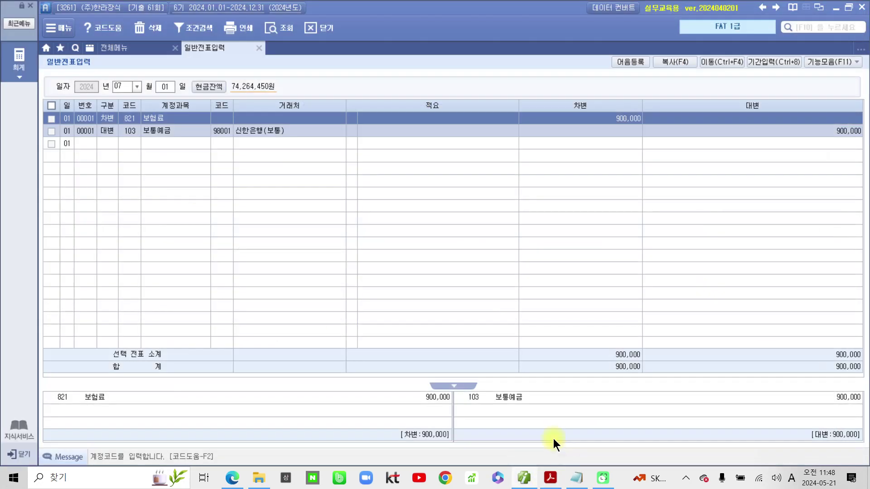
pyautogui.click(161, 87)
pyautogui.write('11')
pyautogui.press('Return')
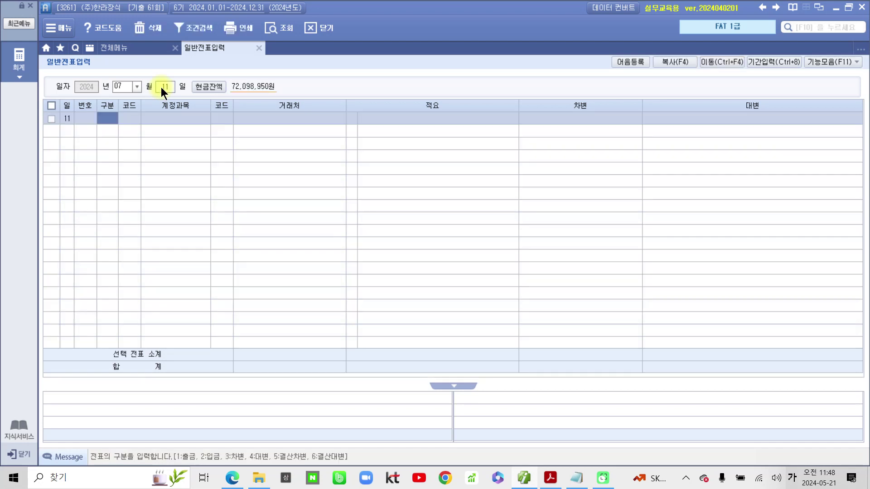
# - Start a 차변 voucher line with account 251 외상매입금
pyautogui.write('3')
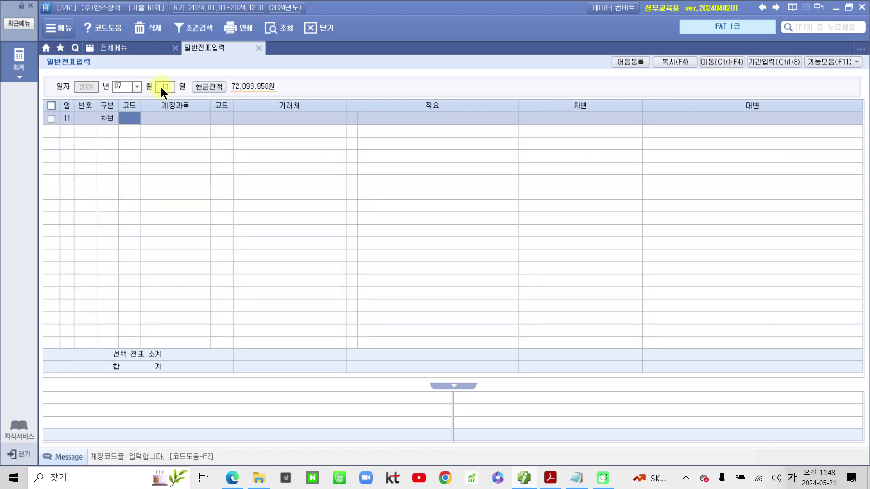
pyautogui.write('251')
pyautogui.press('Return')
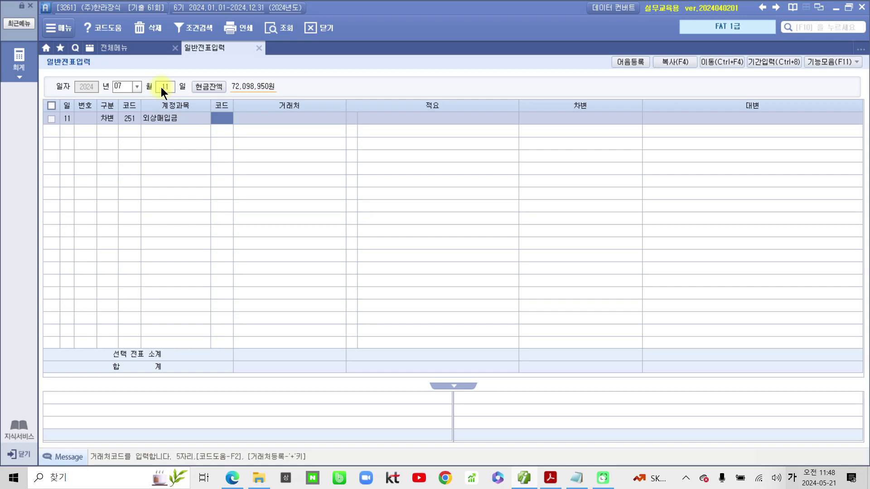
# - Look up 한국 among the clients, assign (주)한국유통 to the 외상매입금 line, and leave its description blank
pyautogui.write('한국')
pyautogui.press('Return')
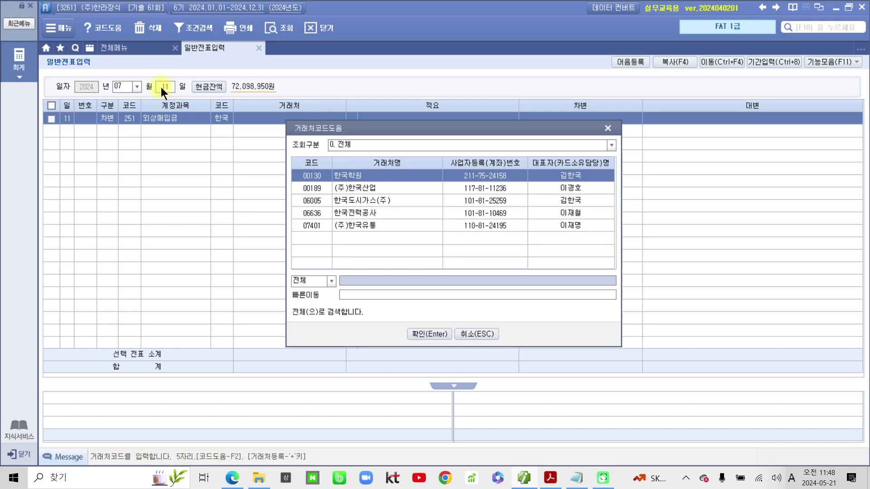
pyautogui.press('Down')
pyautogui.press('Down')
pyautogui.press('Down')
pyautogui.press('Down')
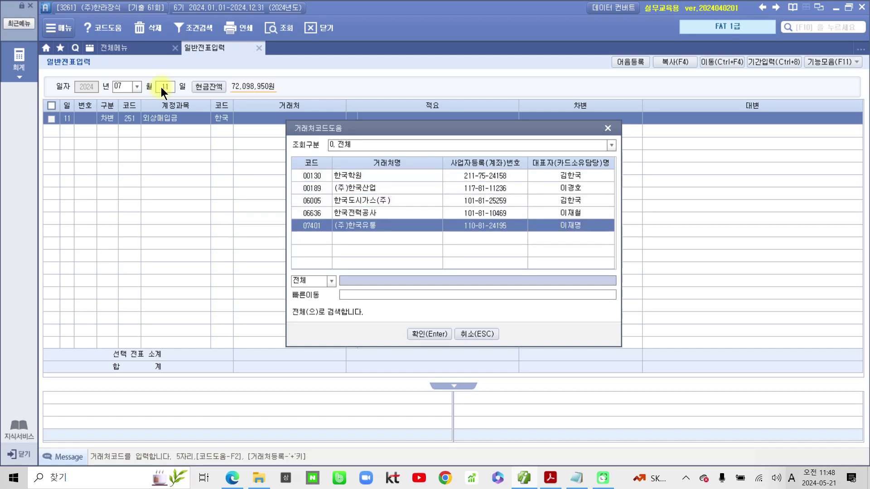
pyautogui.press('Return')
pyautogui.press('Return')
pyautogui.press('Return')
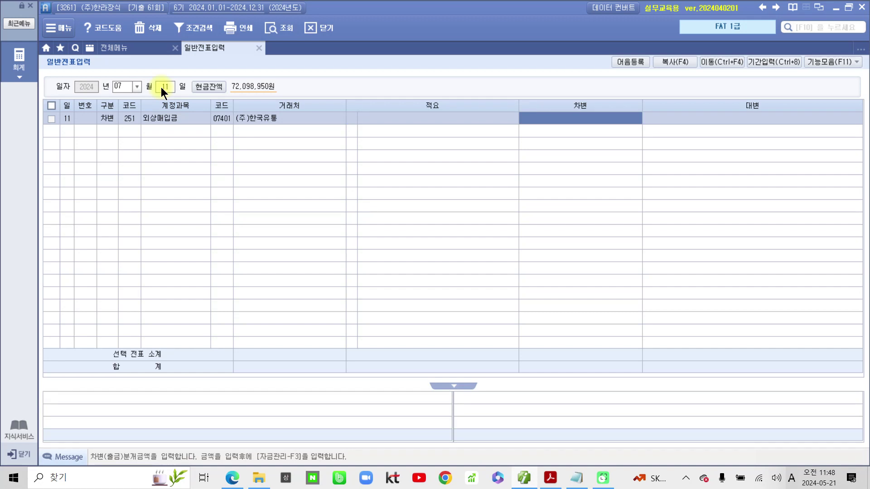
# - Set the debit amount of the 외상매입금 line to 5,500,000 and start a 대변 line with account 103 보통예금
pyautogui.write('5500+')
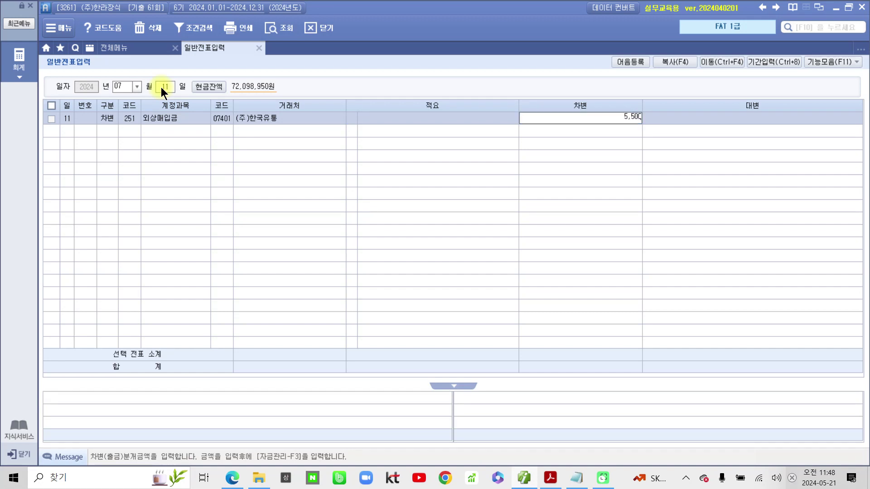
pyautogui.press('Return')
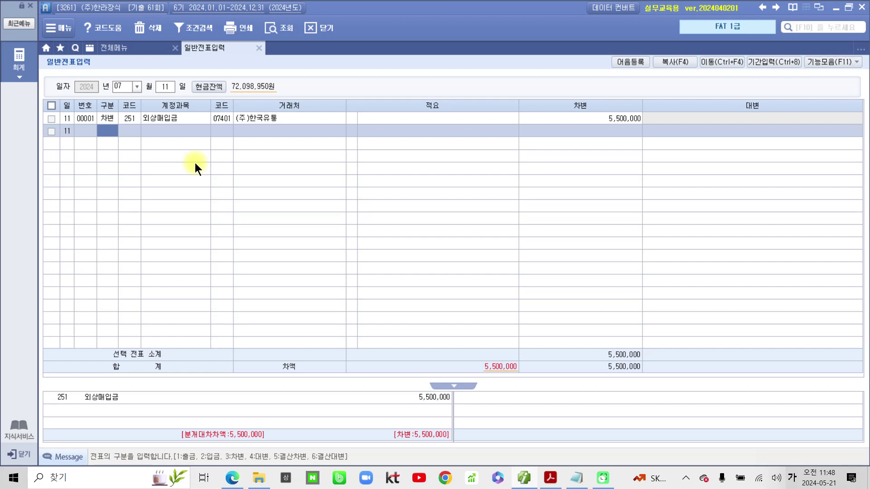
pyautogui.write('4103')
pyautogui.press('Return')
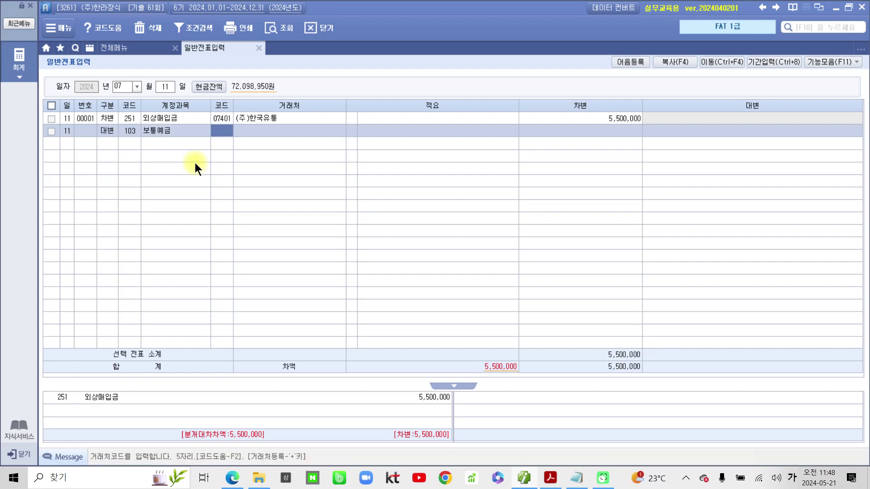
# - Look up 하나, assign 하나은행(보통) to the 보통예금 line without a description, and set its credit amount to 5,500,000
pyautogui.write('하나')
pyautogui.press('Return')
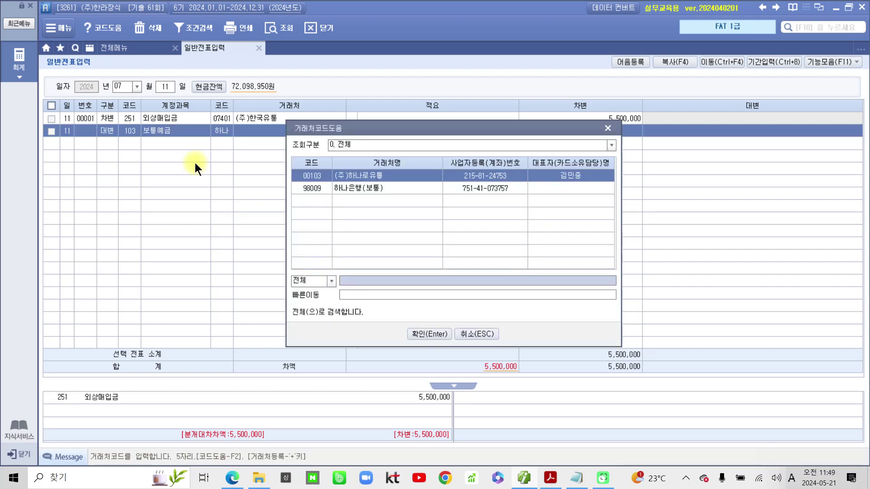
pyautogui.press('Down')
pyautogui.press('Return')
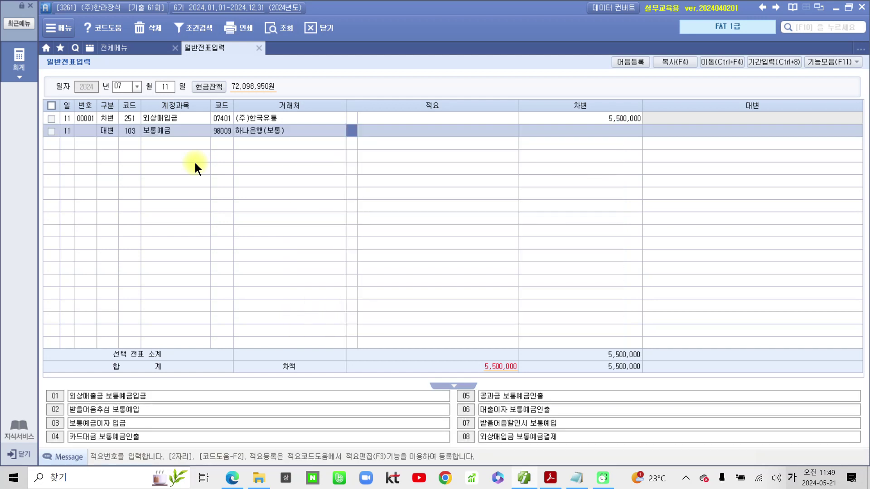
pyautogui.press('Return')
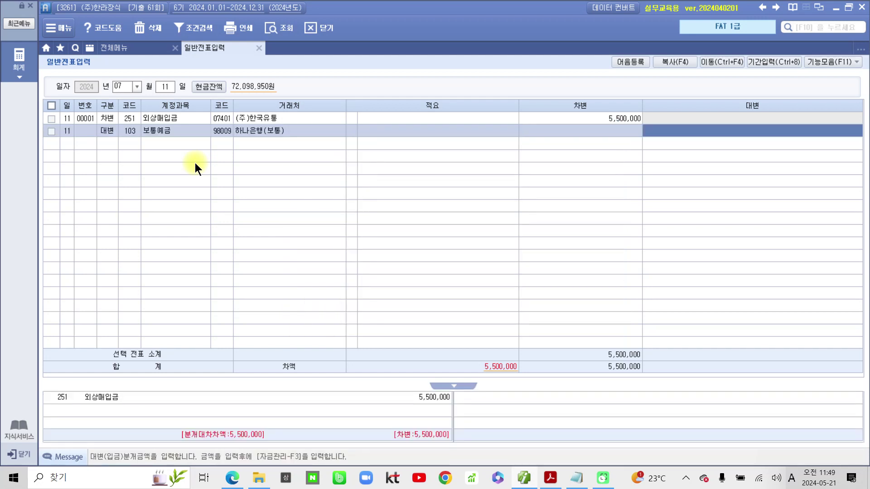
pyautogui.write('5500000')
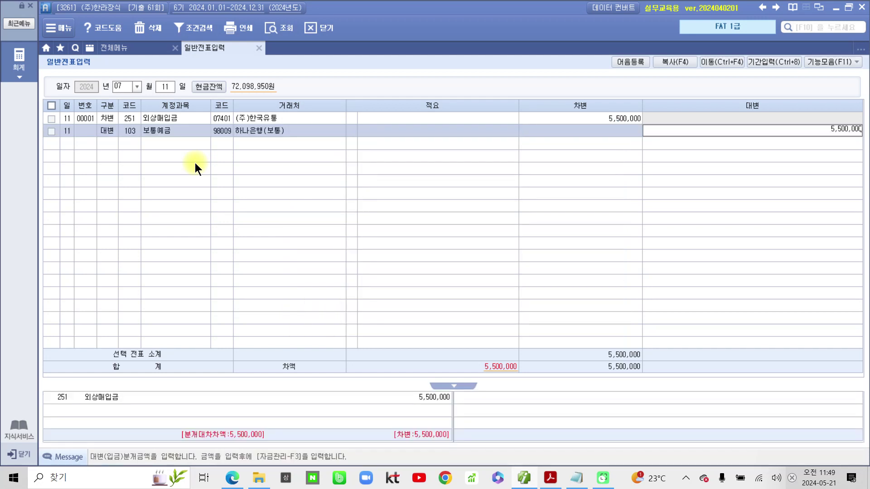
pyautogui.press('Return')
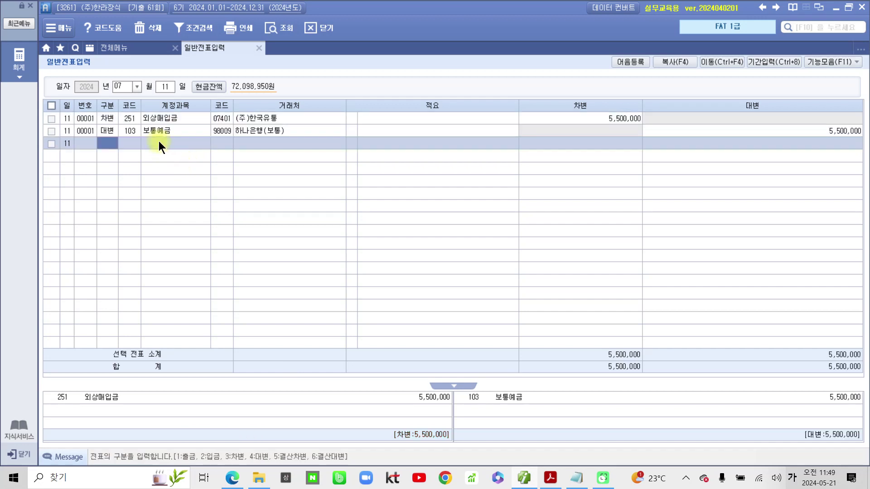
pyautogui.press('Up')
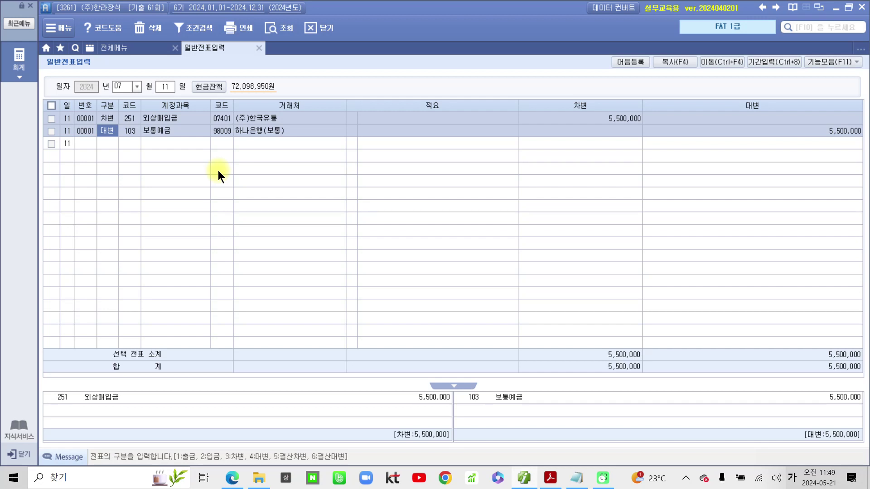
# - Switch to the exam PDF and highlight 과세매출 in the heading of section 1, 과세매출자료의 전자세금계산서 발행
pyautogui.click(552, 480)
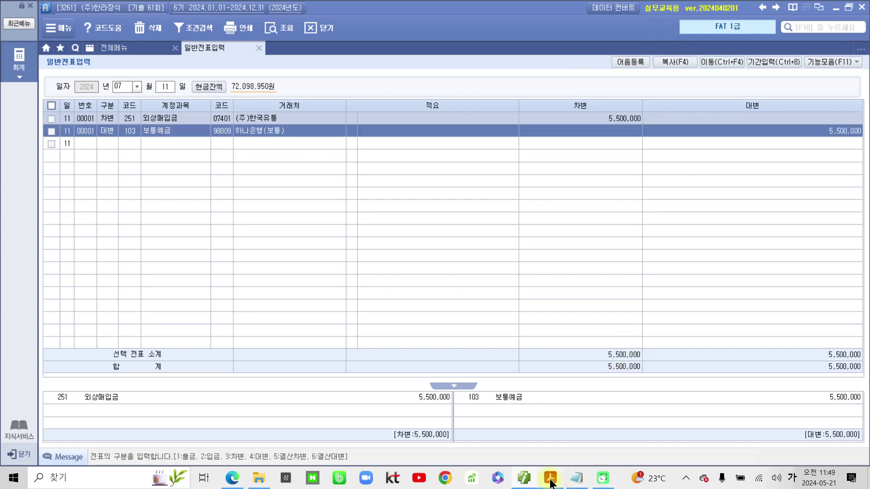
pyautogui.scroll(-5, 443, 308)
pyautogui.scroll(-10, 445, 322)
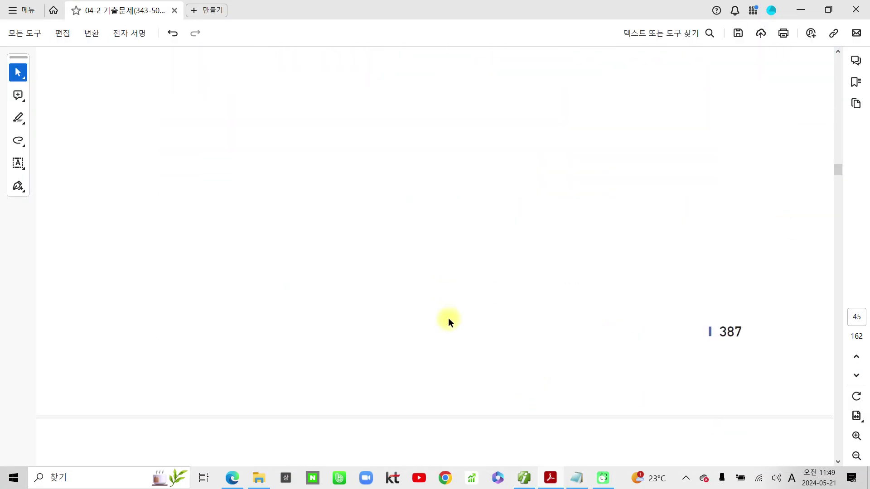
pyautogui.scroll(-1, 448, 319)
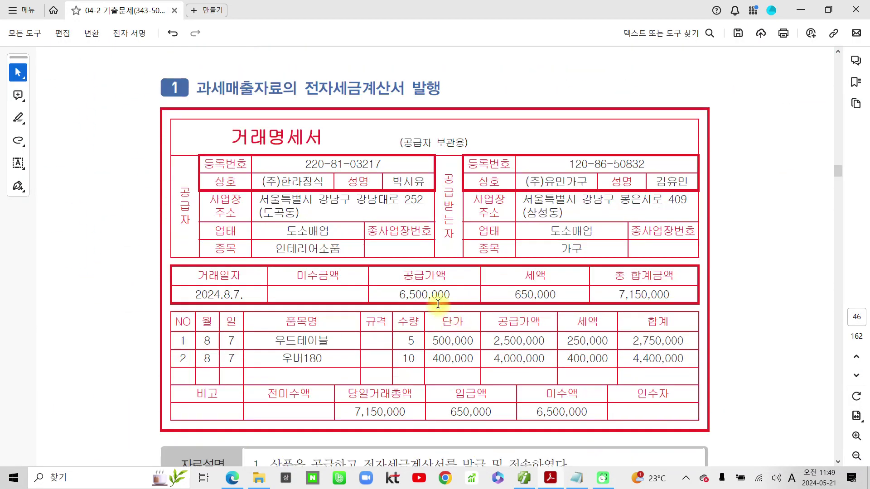
pyautogui.moveTo(198, 82); pyautogui.dragTo(253, 87)
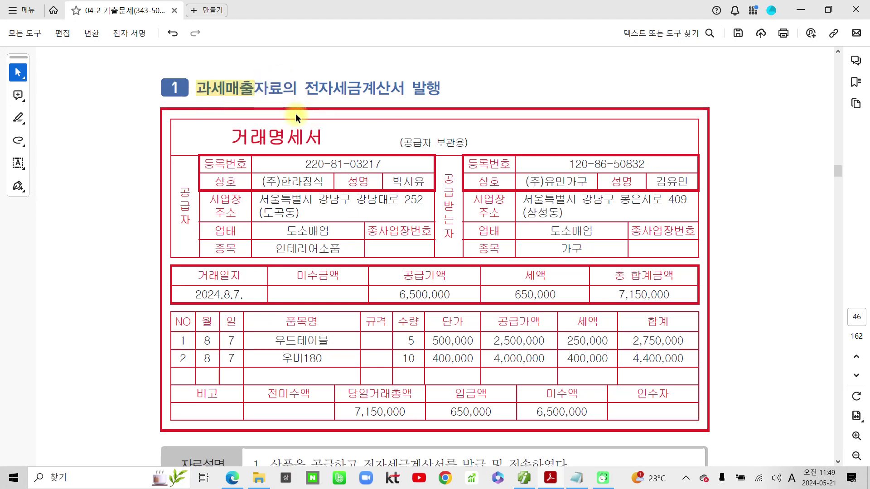
# - Annotate the section 1 heading with a handwritten 11 and a circle around 전자세금계산서 발행, and clear the ink
pyautogui.moveTo(110, 89)
pyautogui.mouseDown()
pyautogui.moveTo(100, 126)
pyautogui.moveTo(122, 127)
pyautogui.mouseUp()
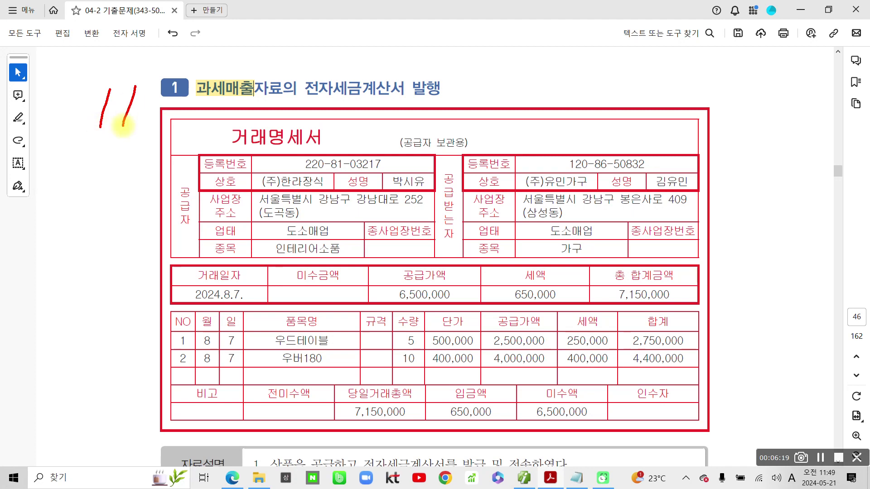
pyautogui.moveTo(314, 71)
pyautogui.mouseDown()
pyautogui.moveTo(296, 95)
pyautogui.moveTo(492, 92)
pyautogui.moveTo(274, 104)
pyautogui.mouseUp()
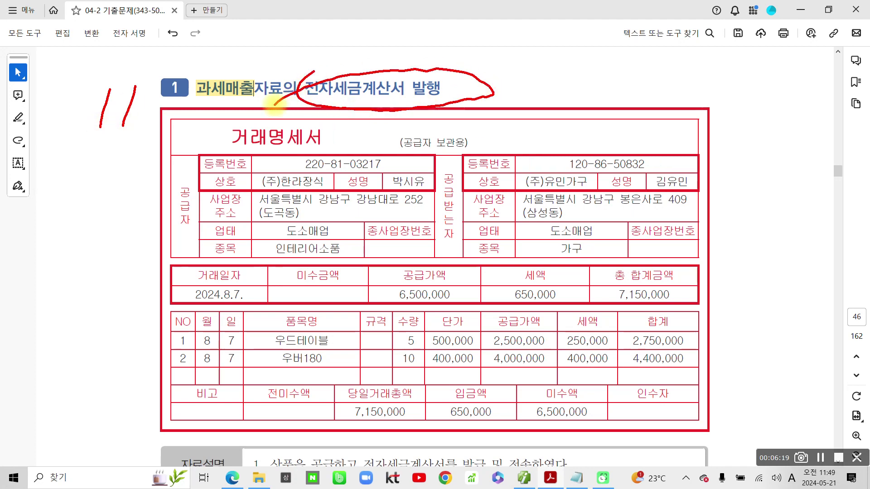
pyautogui.moveTo(244, 381)
pyautogui.mouseDown()
pyautogui.moveTo(180, 355)
pyautogui.moveTo(245, 382)
pyautogui.mouseUp()
pyautogui.moveTo(250, 314)
pyautogui.mouseDown()
pyautogui.moveTo(237, 262)
pyautogui.moveTo(244, 362)
pyautogui.mouseUp()
pyautogui.press('Escape')
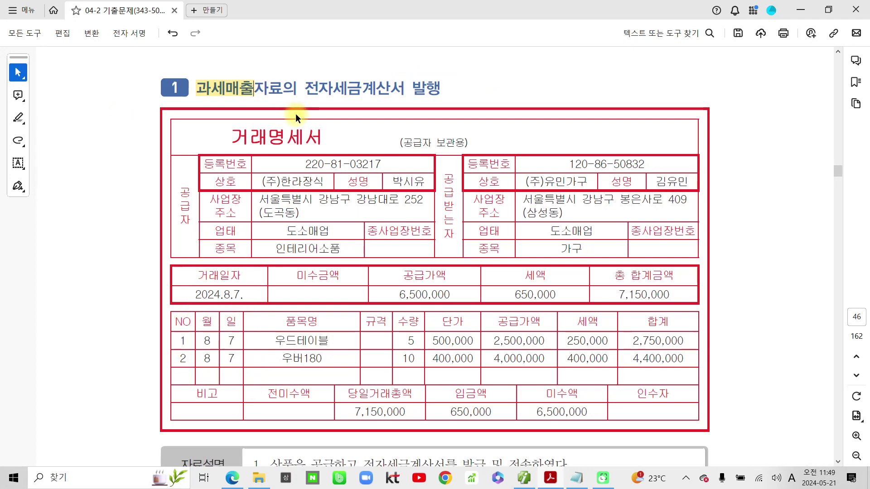
pyautogui.scroll(-4, 318, 136)
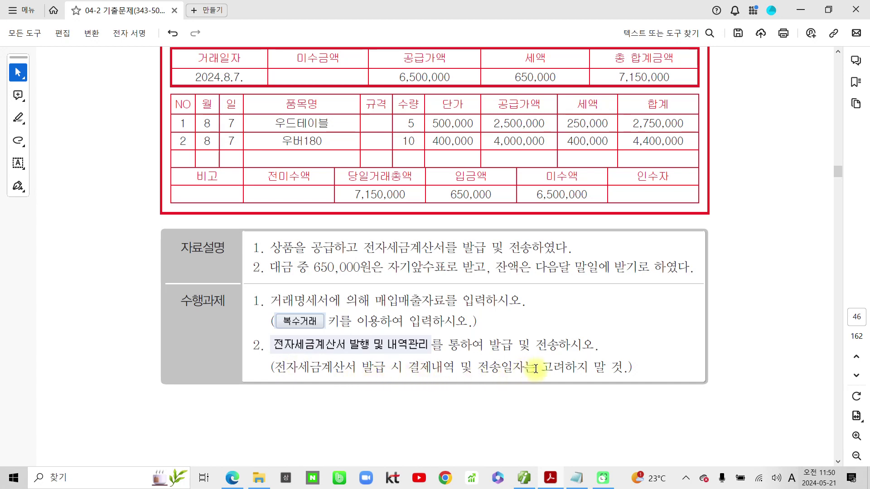
pyautogui.click(639, 480)
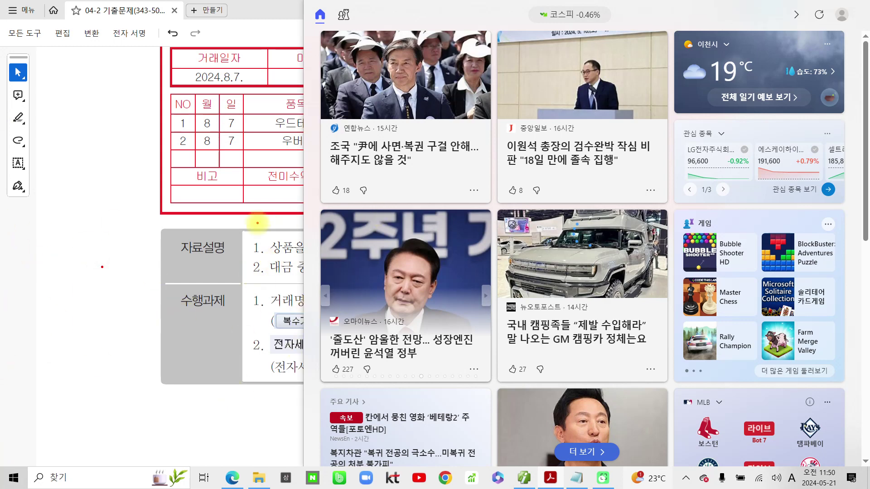
pyautogui.press('Escape')
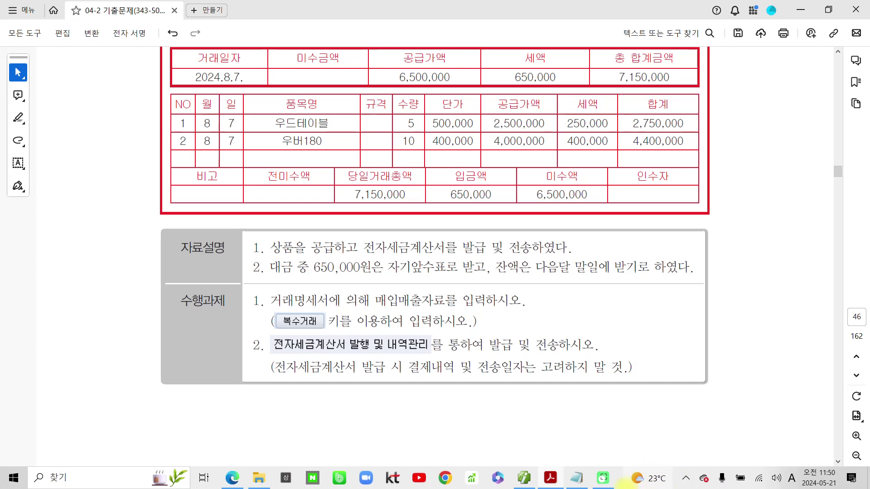
pyautogui.moveTo(629, 484)
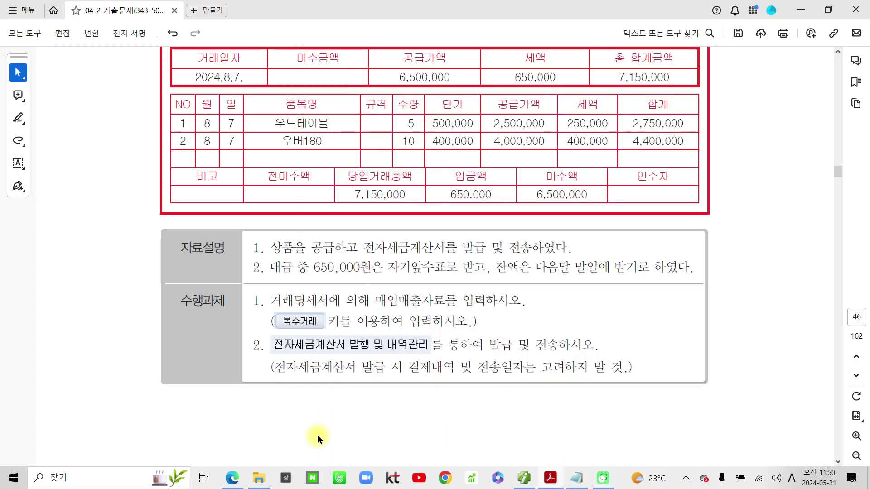
pyautogui.press('F8')
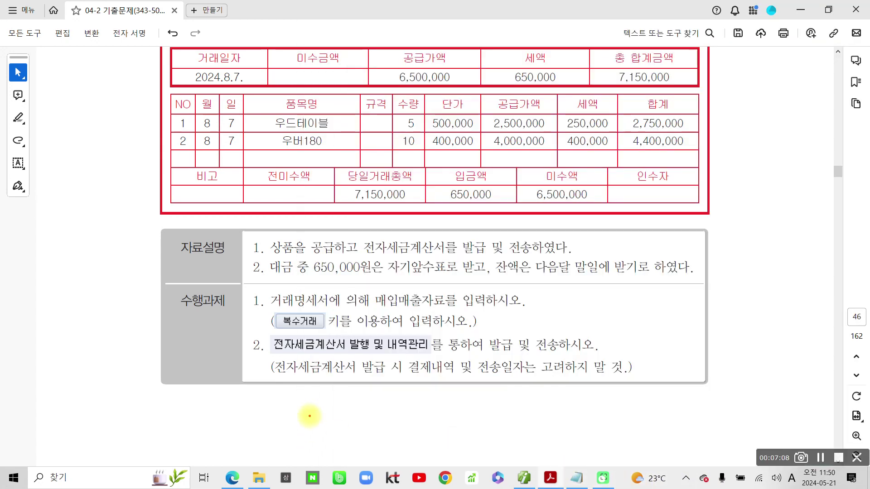
pyautogui.moveTo(188, 333)
pyautogui.mouseDown()
pyautogui.moveTo(164, 307)
pyautogui.moveTo(207, 337)
pyautogui.mouseUp()
pyautogui.moveTo(265, 289)
pyautogui.mouseDown()
pyautogui.moveTo(244, 369)
pyautogui.moveTo(256, 390)
pyautogui.mouseUp()
pyautogui.press('F8')
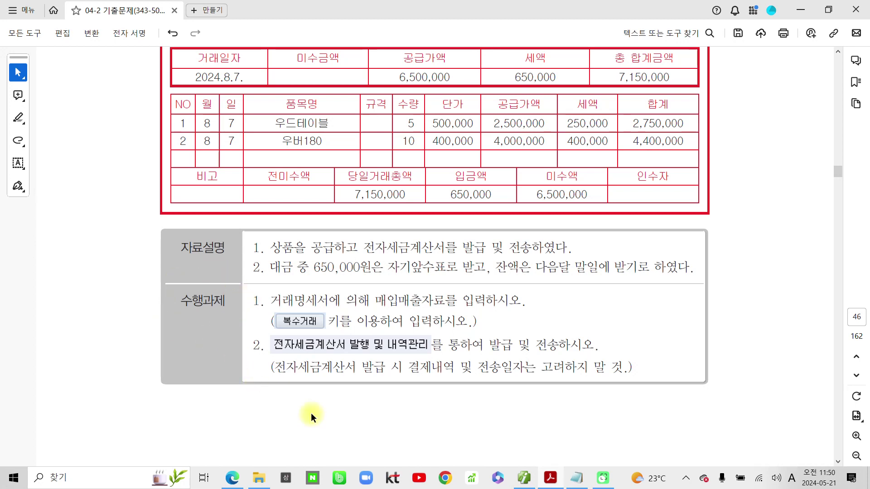
# - Highlight the transaction date 2024.8.7. in the 거래명세서
pyautogui.scroll(5, 321, 308)
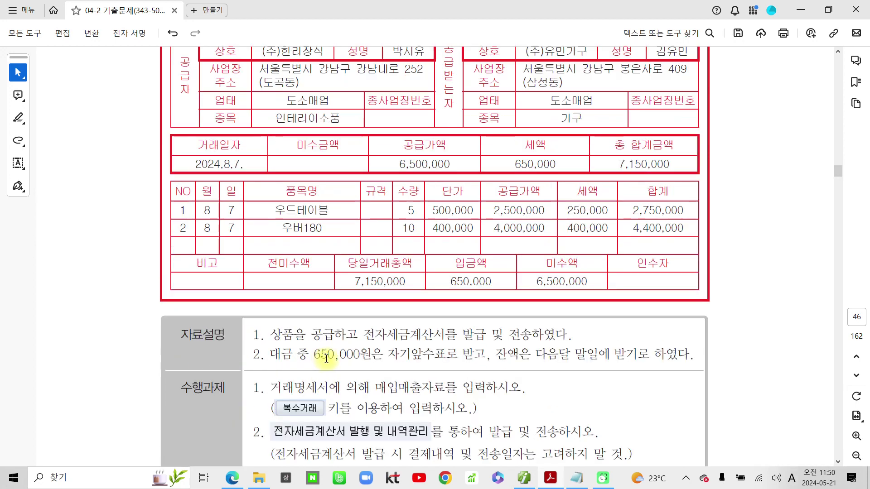
pyautogui.moveTo(253, 187); pyautogui.dragTo(190, 187)
pyautogui.click(233, 207)
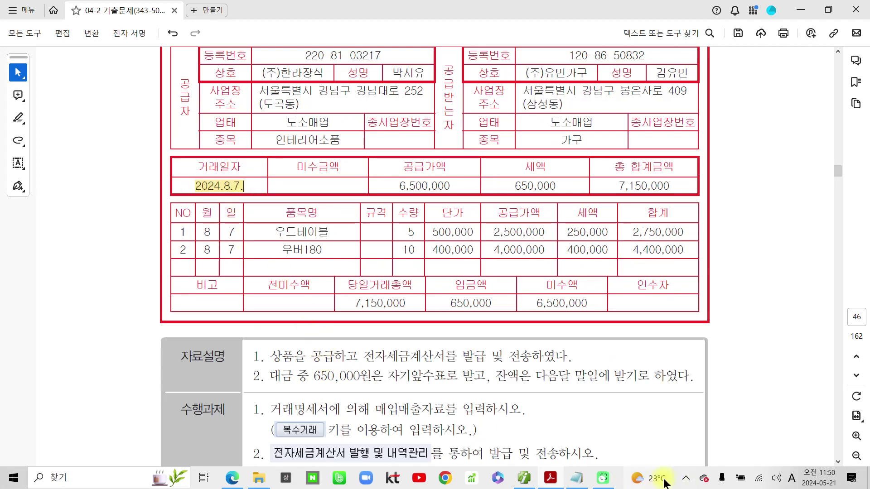
# - Switch to the accounting program, open 매입매출전표입력, and set the voucher date to month 08, day 07
pyautogui.click(519, 479)
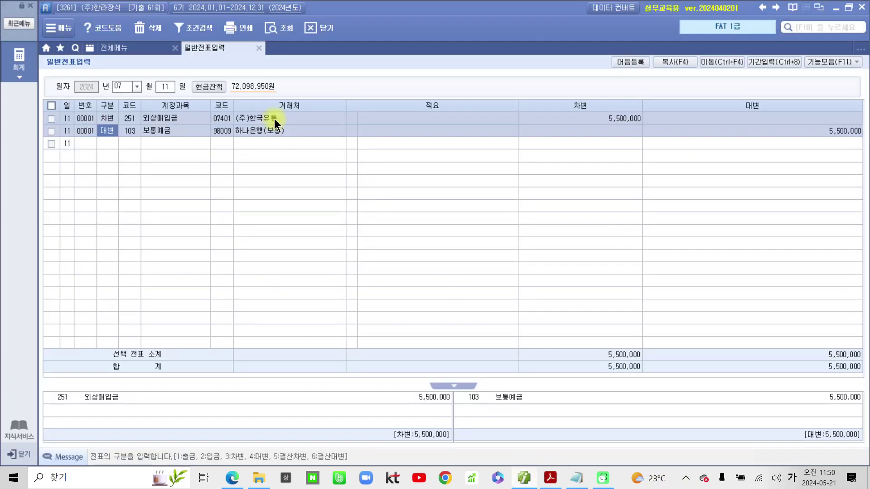
pyautogui.click(143, 51)
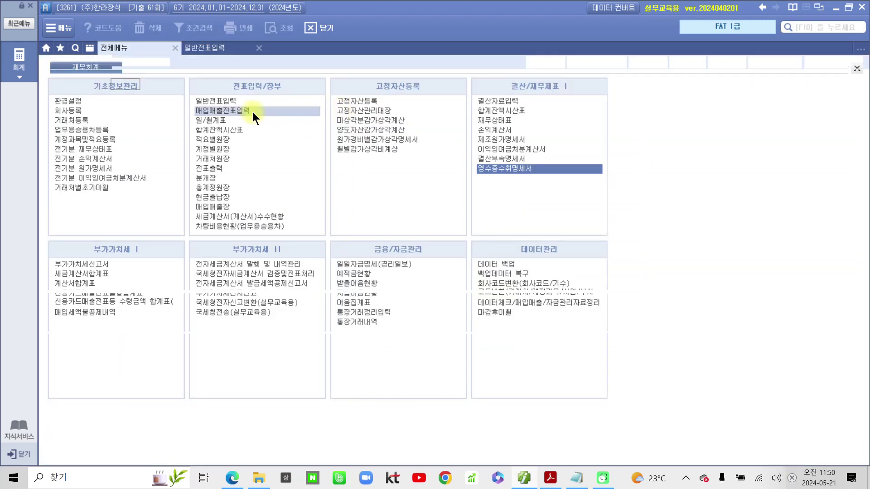
pyautogui.click(252, 111)
pyautogui.write('08')
pyautogui.write('7')
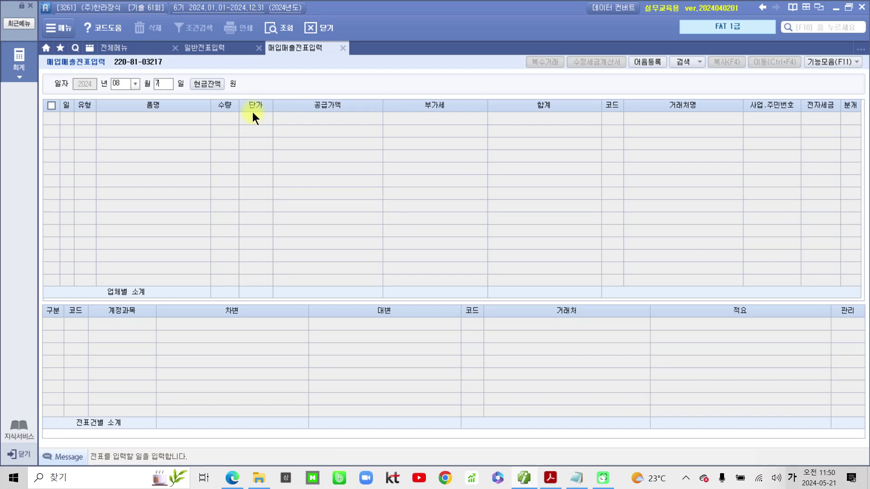
pyautogui.press('Return')
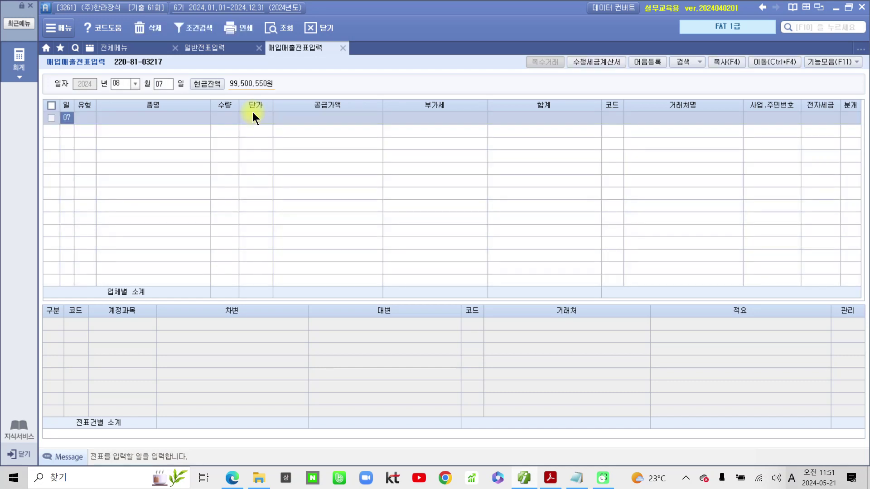
# - Start a sales voucher line on day 07 with tax type 11 과세
pyautogui.press('Return')
pyautogui.write('11')
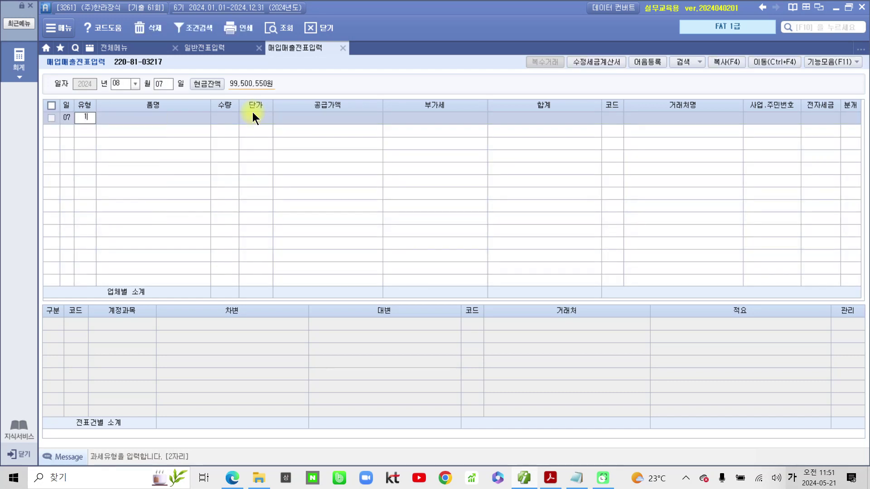
pyautogui.press('Return')
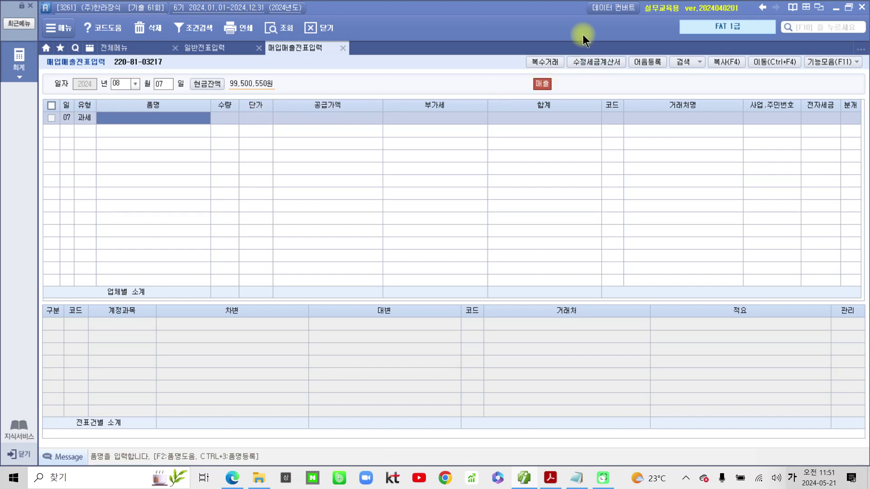
# - Open 복수거래 for the day 07 sales line and enter 우드테이블 with quantity 5 and unit price 500,000
pyautogui.click(543, 62)
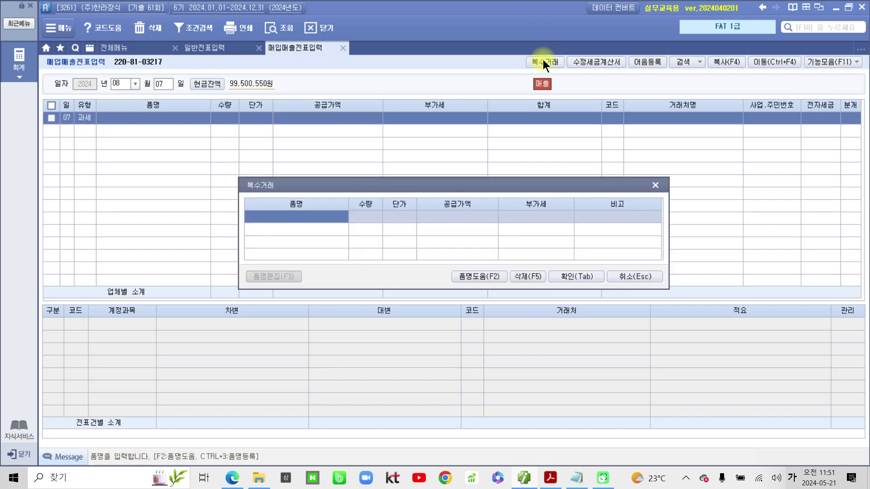
pyautogui.write('우드')
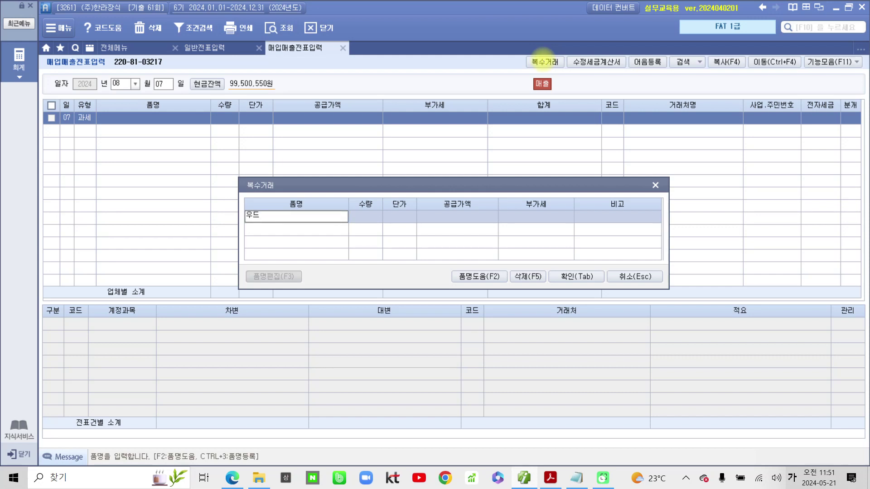
pyautogui.write('펠이블')
pyautogui.press('Return')
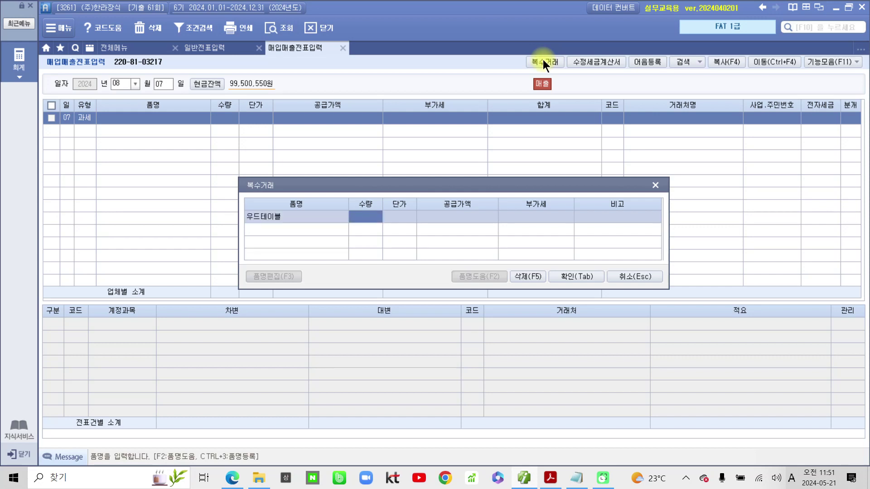
pyautogui.write('5')
pyautogui.press('Return')
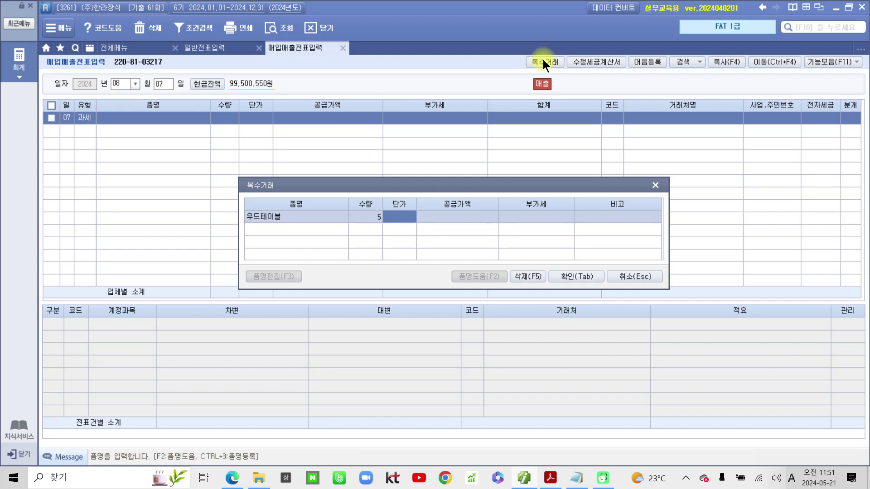
pyautogui.write('5000000')
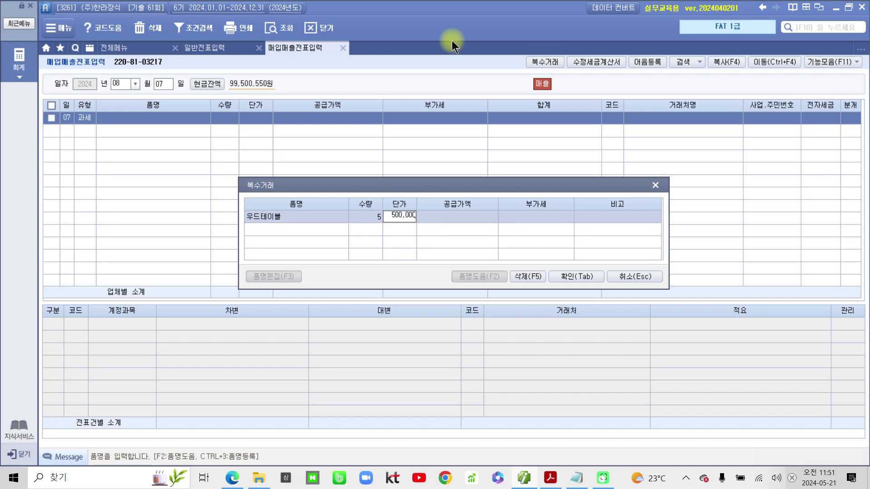
pyautogui.press('Return')
pyautogui.press('Return')
pyautogui.press('Return')
pyautogui.press('Return')
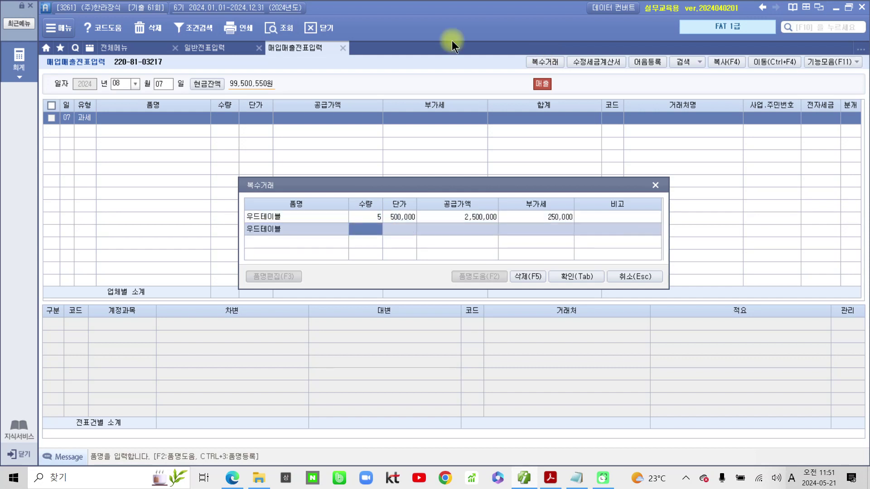
# - Add a second item, 우버180, with quantity 10 and unit price 400,000, and confirm the 복수거래 entries
pyautogui.press('Left')
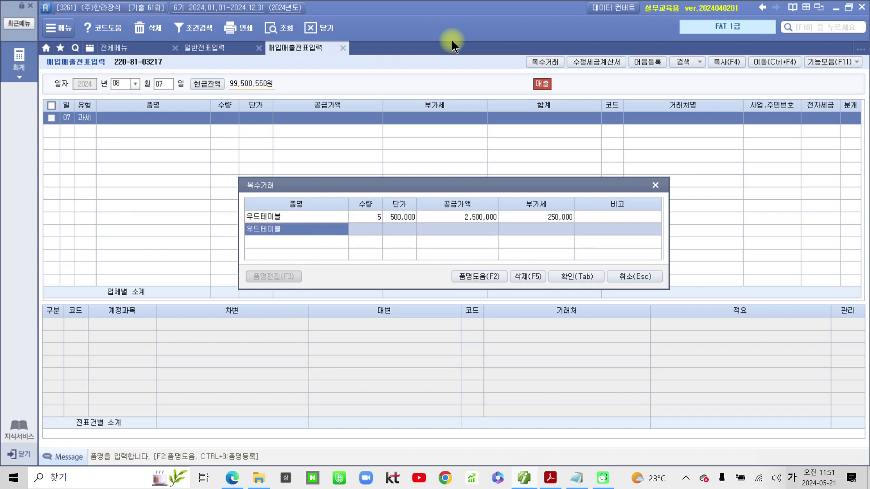
pyautogui.write('우버 18')
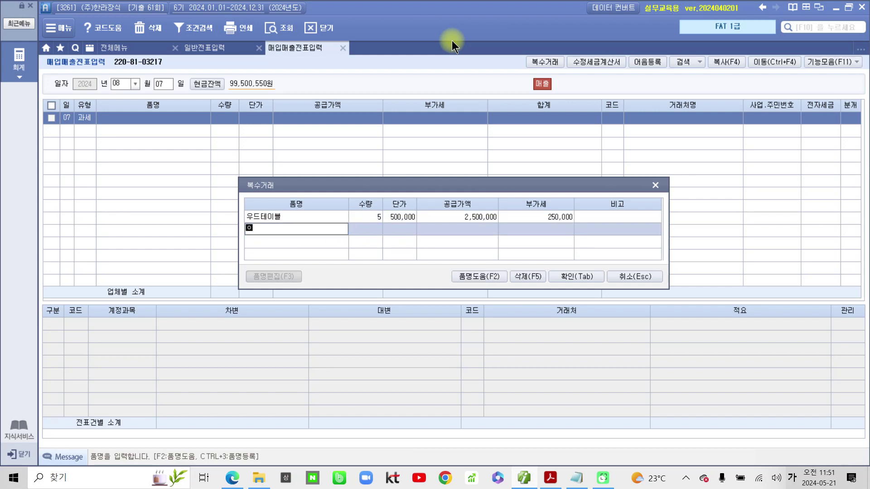
pyautogui.write('0')
pyautogui.press('Return')
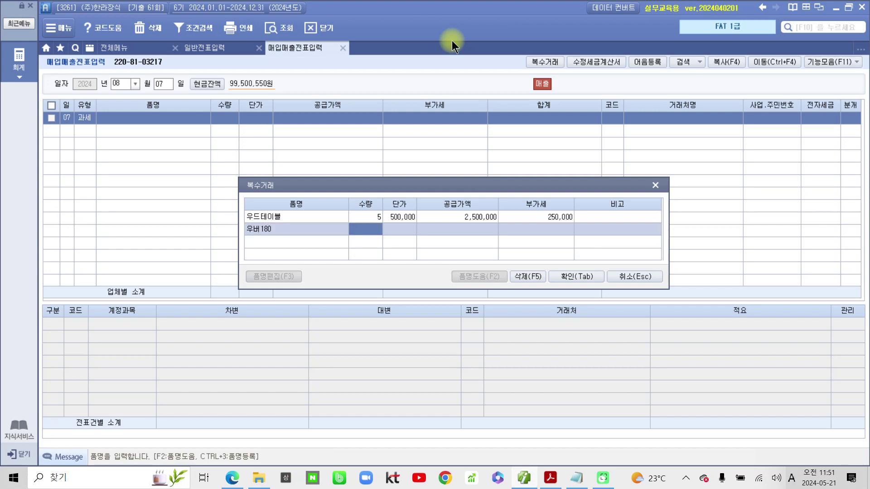
pyautogui.write('10')
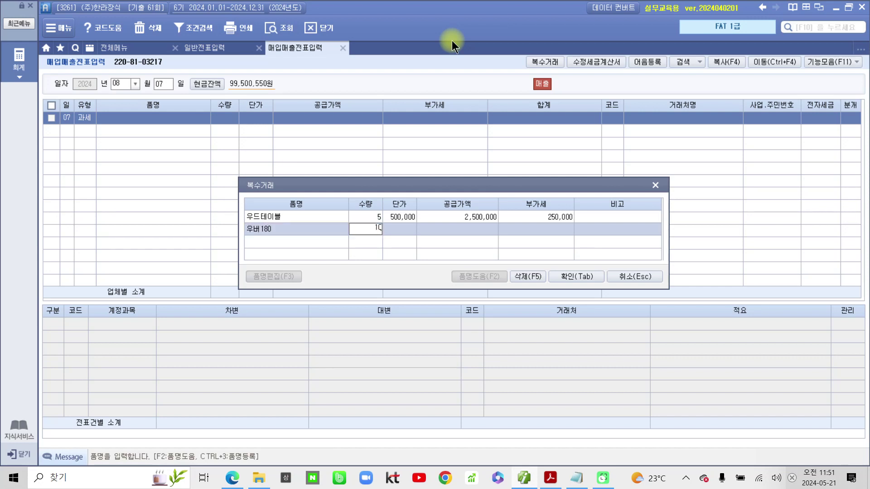
pyautogui.press('Return')
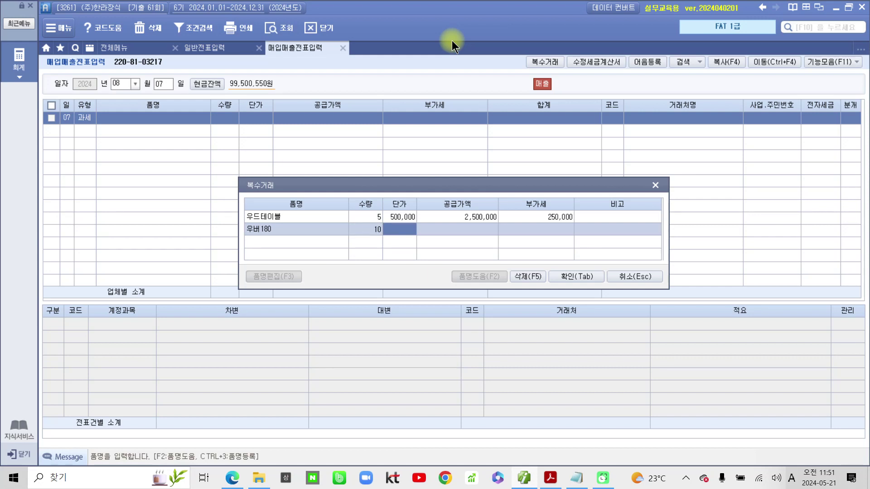
pyautogui.write('4000000')
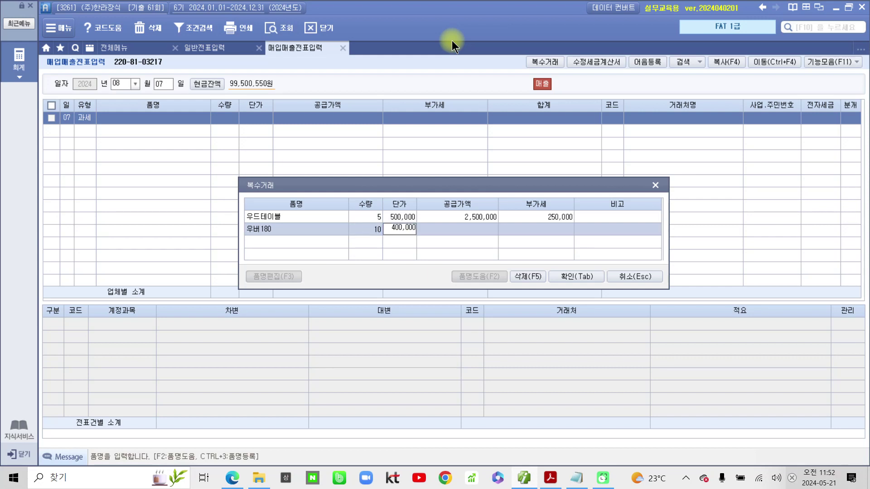
pyautogui.press('Return')
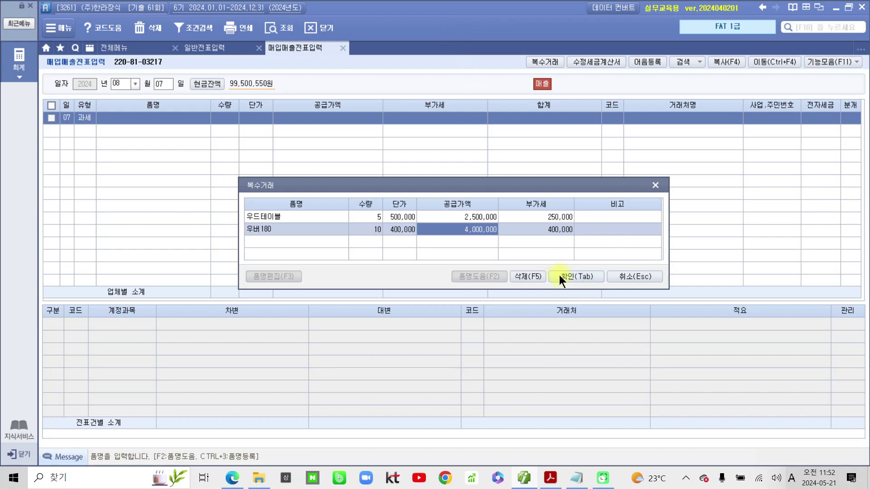
pyautogui.click(578, 278)
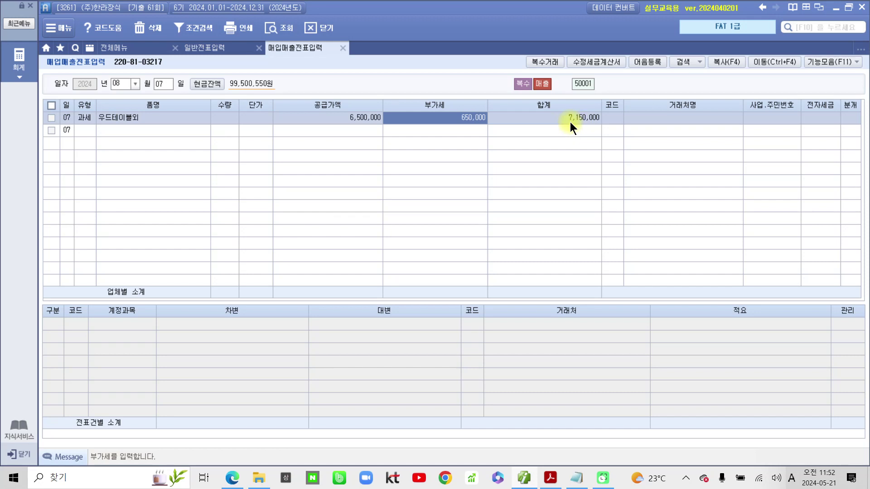
# - Set the customer of the sales line to (주)유민가구, leave 전자세금 blank, and choose journal type 3 혼합
pyautogui.click(612, 117)
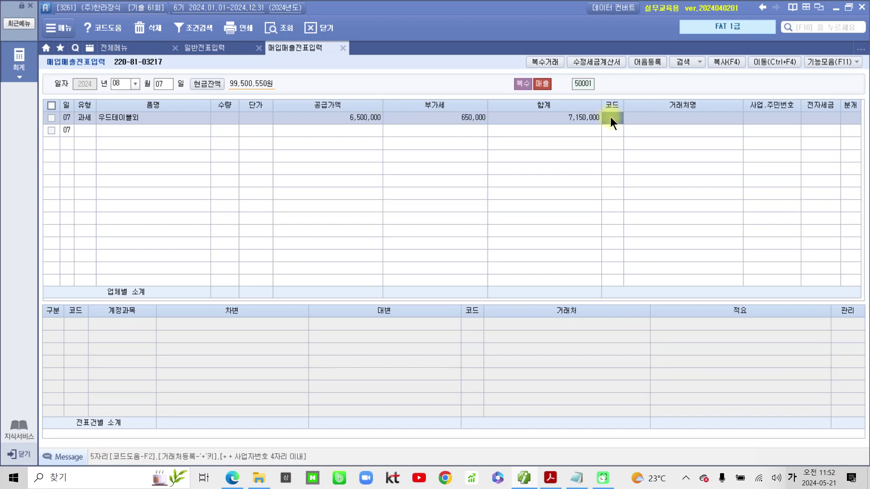
pyautogui.write('유민')
pyautogui.press('Return')
pyautogui.press('Return')
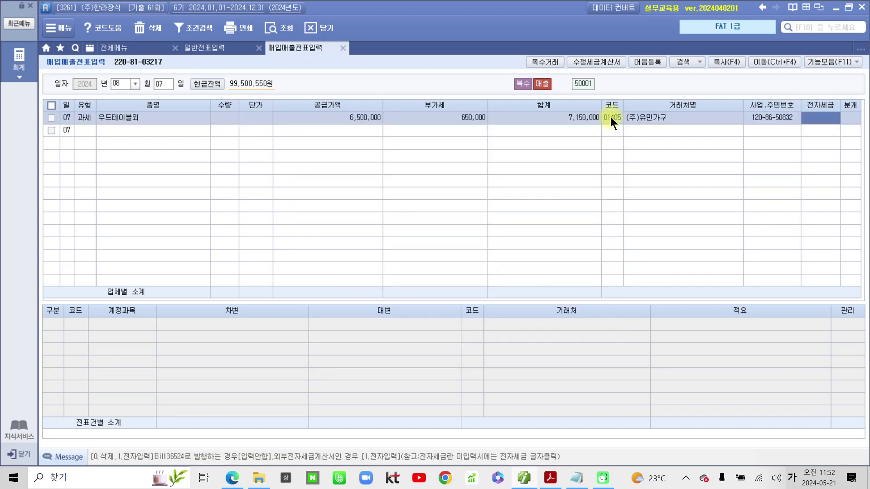
pyautogui.press('Return')
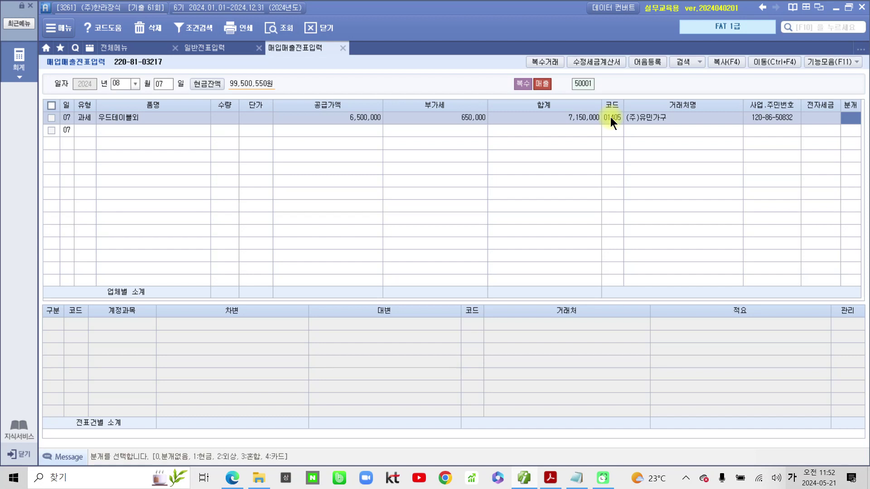
pyautogui.write('3')
pyautogui.press('Return')
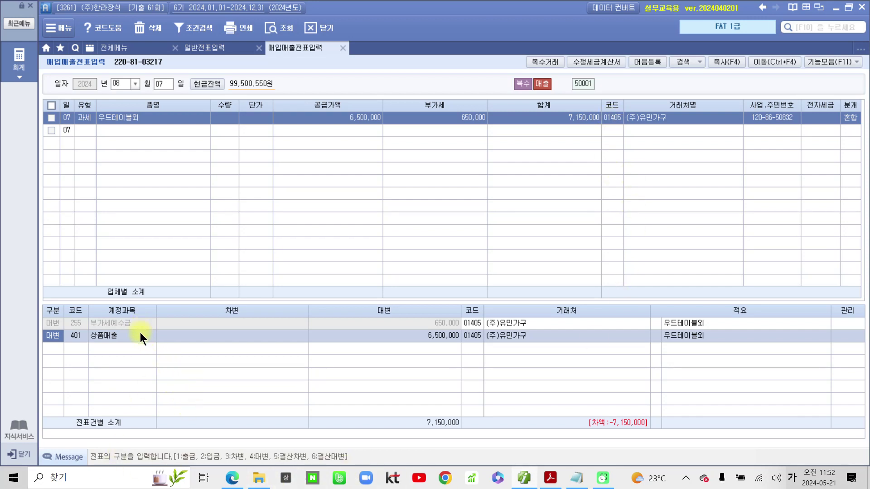
# - Add a debit journal line for account 101 현금 with the amount 650,000
pyautogui.click(56, 350)
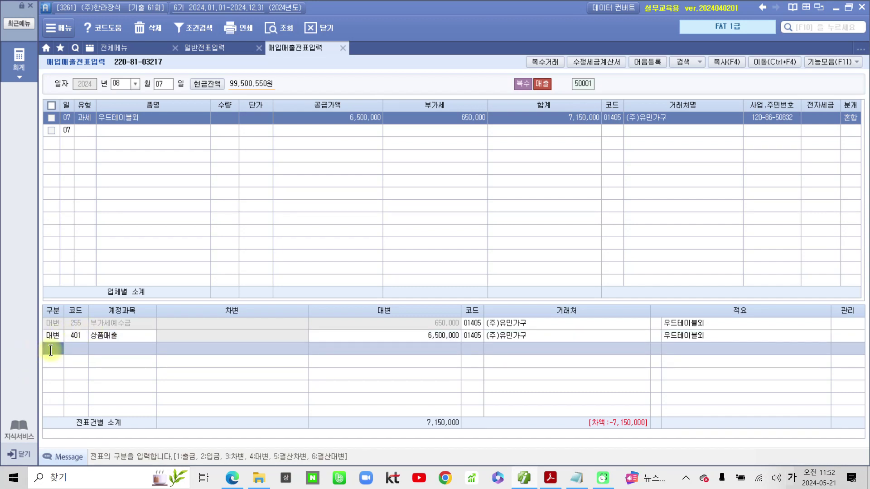
pyautogui.write('3')
pyautogui.press('Return')
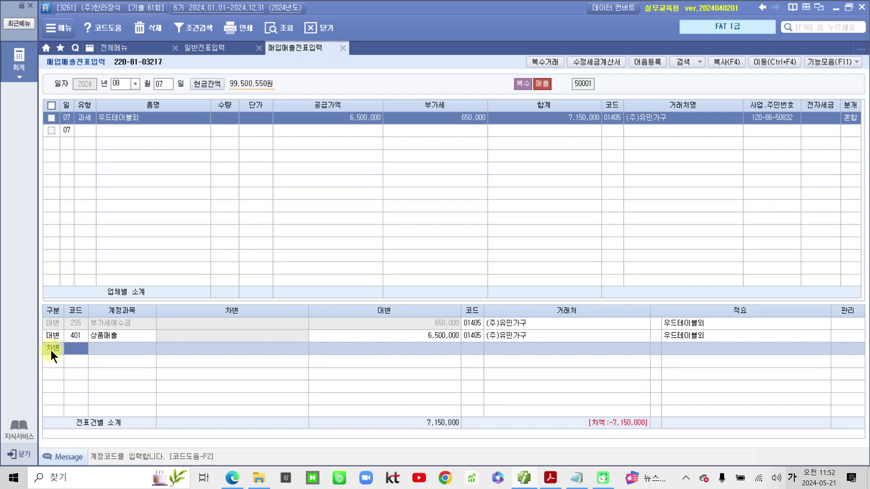
pyautogui.write('101')
pyautogui.press('Return')
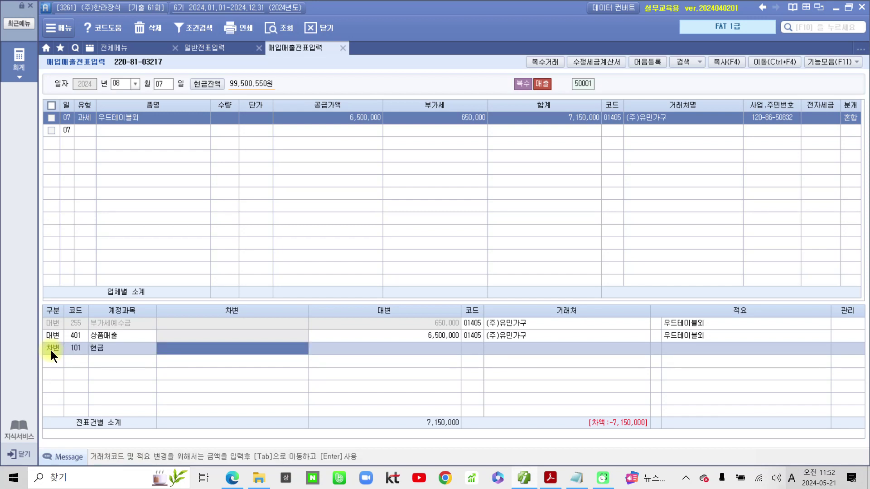
pyautogui.write('6500000')
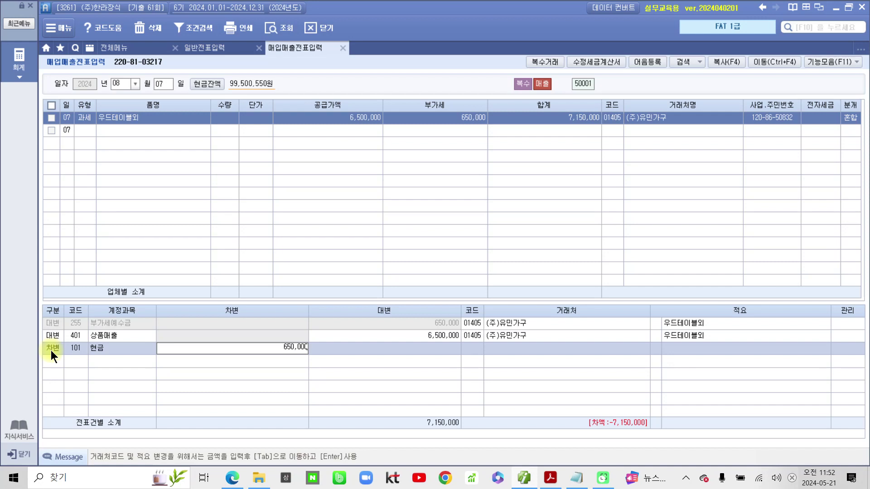
pyautogui.press('Return')
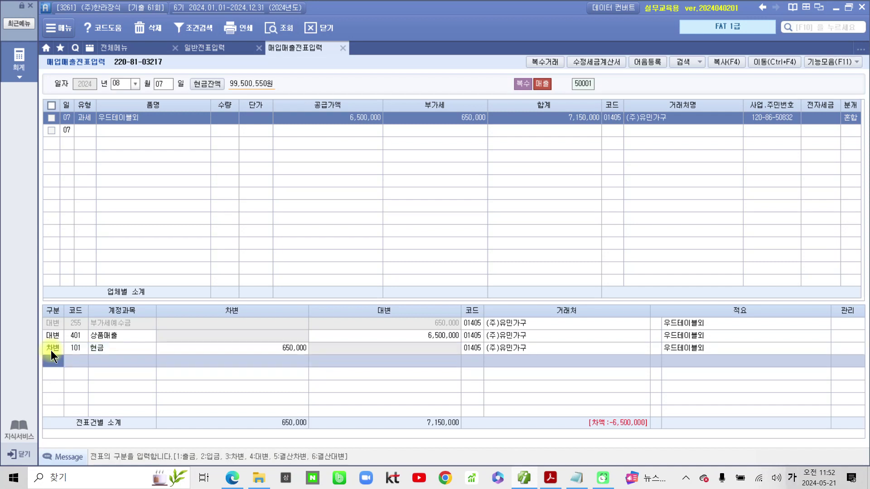
# - Add a debit journal line for account 108 외상매출금 with the amount 6,500,000
pyautogui.write('3')
pyautogui.press('Return')
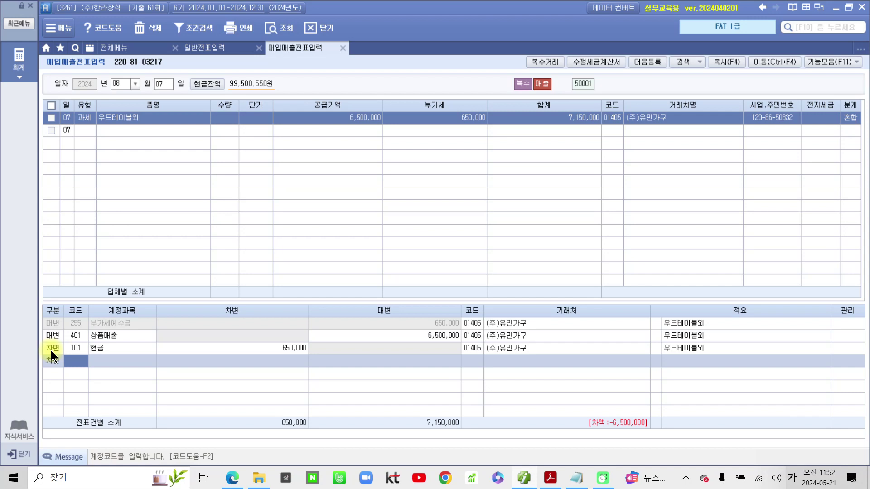
pyautogui.write('108')
pyautogui.press('Return')
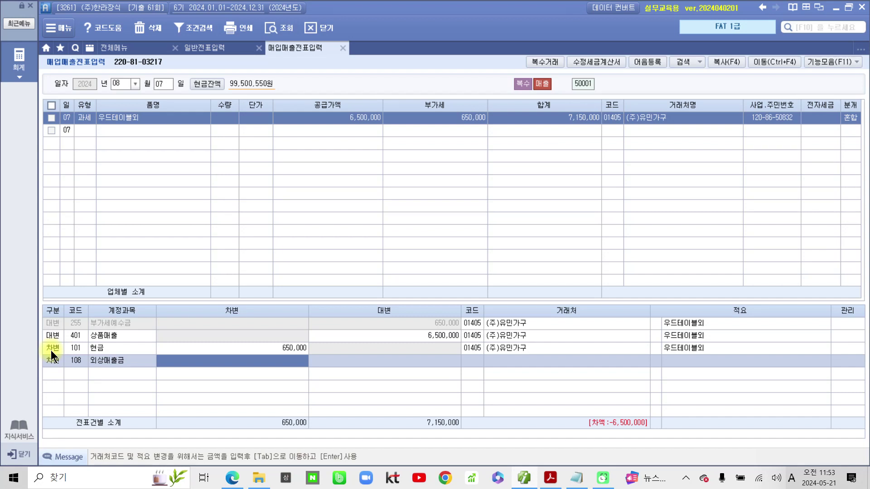
pyautogui.moveTo(575, 403)
pyautogui.mouseDown()
pyautogui.moveTo(571, 446)
pyautogui.moveTo(661, 392)
pyautogui.moveTo(616, 464)
pyautogui.mouseUp()
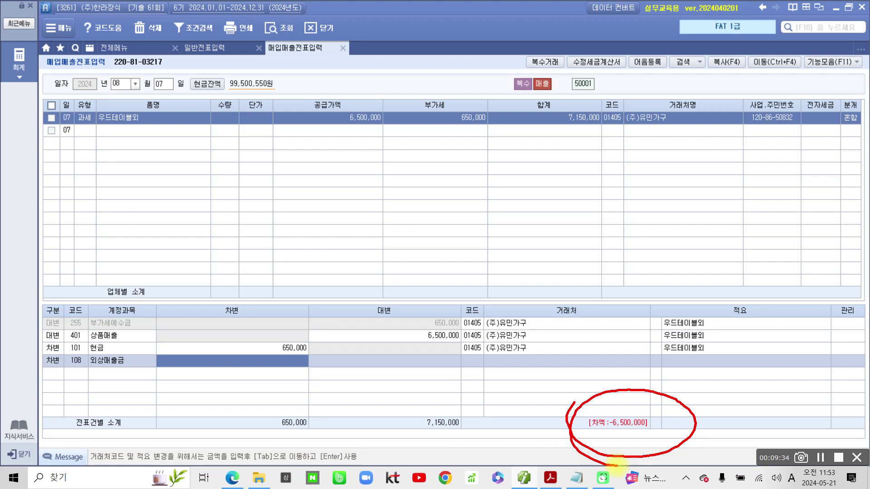
pyautogui.press('Escape')
pyautogui.write('6')
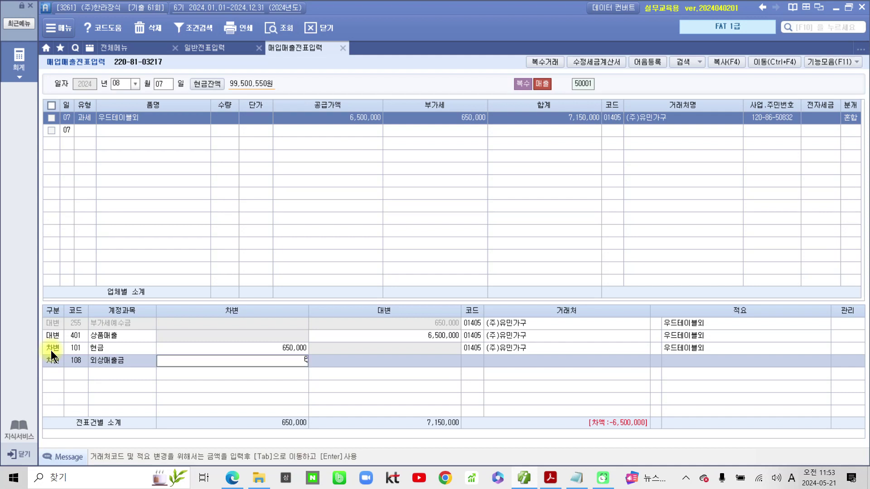
pyautogui.write(',500,000')
pyautogui.press('Return')
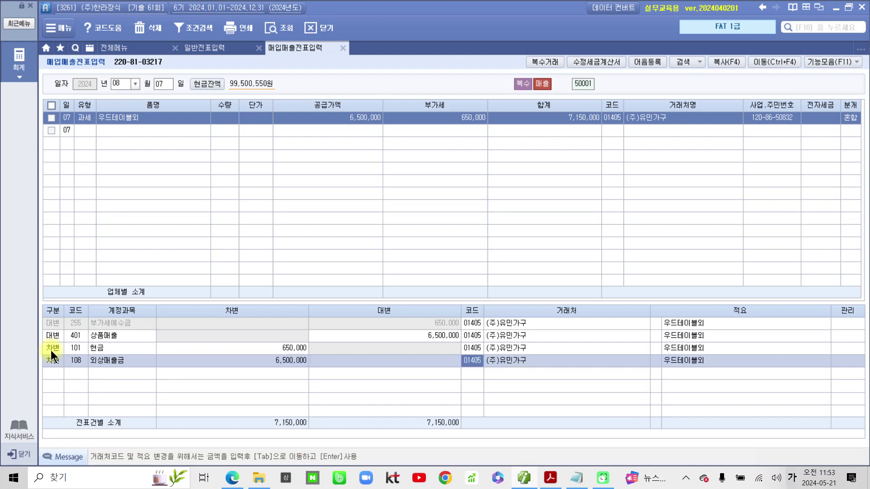
# - Circle the journal's 거래처 entries and both totals, draw an equals sign between the totals, and clear the ink
pyautogui.moveTo(562, 399)
pyautogui.mouseDown()
pyautogui.moveTo(483, 382)
pyautogui.moveTo(573, 358)
pyautogui.moveTo(564, 401)
pyautogui.mouseUp()
pyautogui.moveTo(272, 396)
pyautogui.mouseDown()
pyautogui.moveTo(347, 428)
pyautogui.moveTo(264, 413)
pyautogui.mouseUp()
pyautogui.moveTo(420, 397)
pyautogui.mouseDown()
pyautogui.moveTo(455, 468)
pyautogui.moveTo(433, 382)
pyautogui.mouseUp()
pyautogui.moveTo(362, 415)
pyautogui.mouseDown()
pyautogui.moveTo(395, 419)
pyautogui.moveTo(394, 443)
pyautogui.mouseUp()
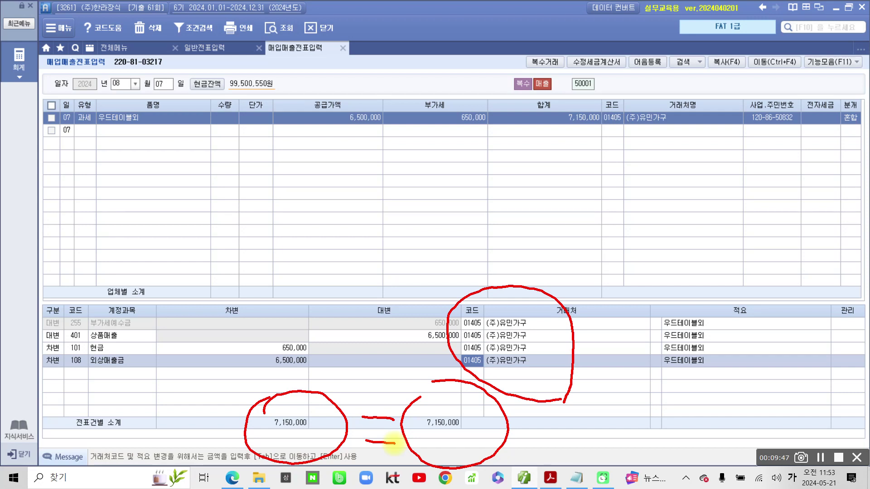
pyautogui.press('Escape')
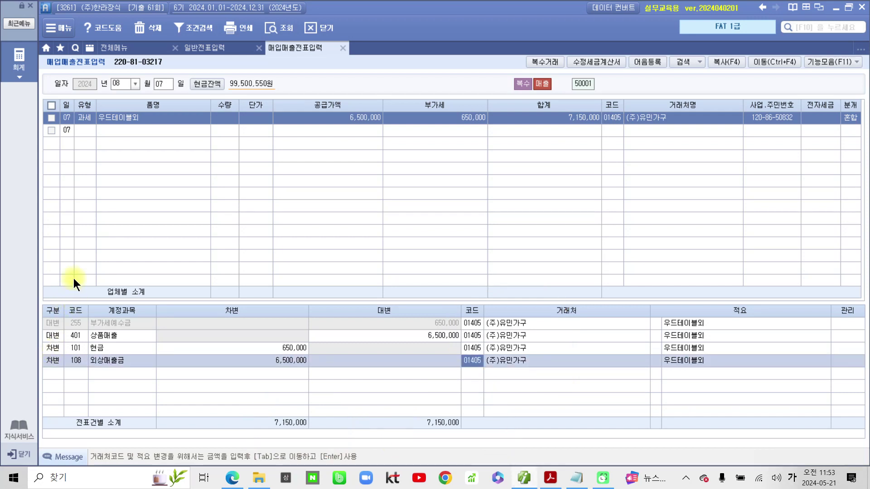
# - Open 전자세금계산서 발행 및 내역관리 and list the sales invoices for the period 2024-08-07 to 2024-08-07
pyautogui.click(27, 74)
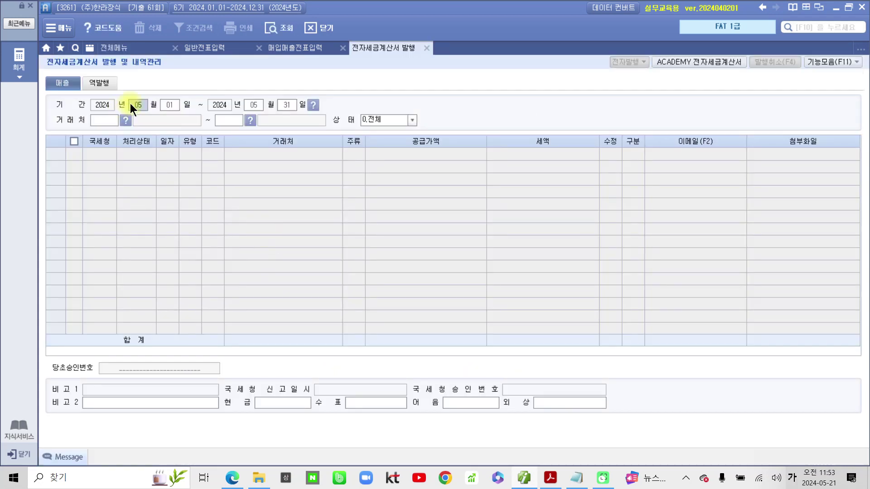
pyautogui.write('08')
pyautogui.write('07')
pyautogui.press('Return')
pyautogui.write('07')
pyautogui.press('Return')
pyautogui.press('Return')
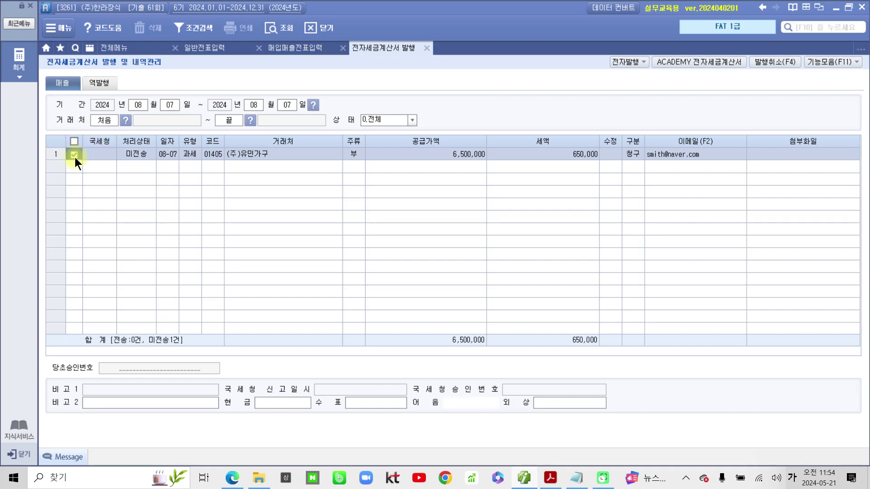
# - Issue the electronic tax invoice for the selected (주)유민가구 sale, accepting the prefilled login
pyautogui.click(624, 62)
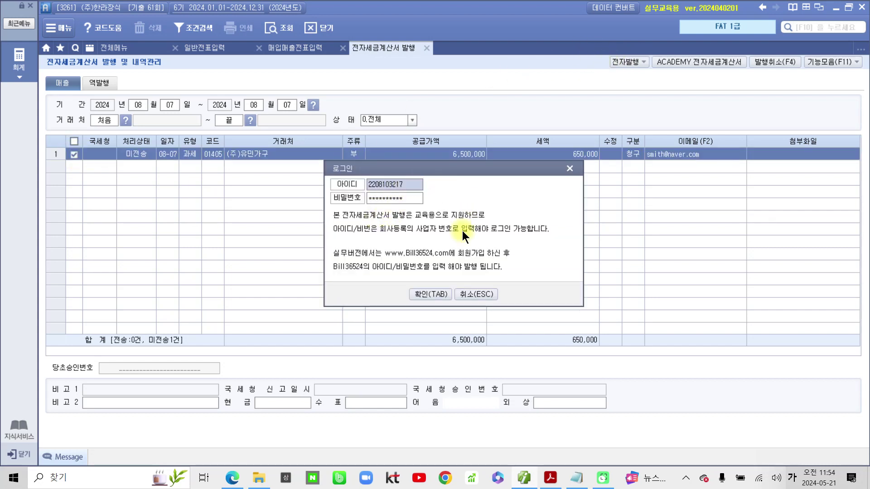
pyautogui.click(430, 292)
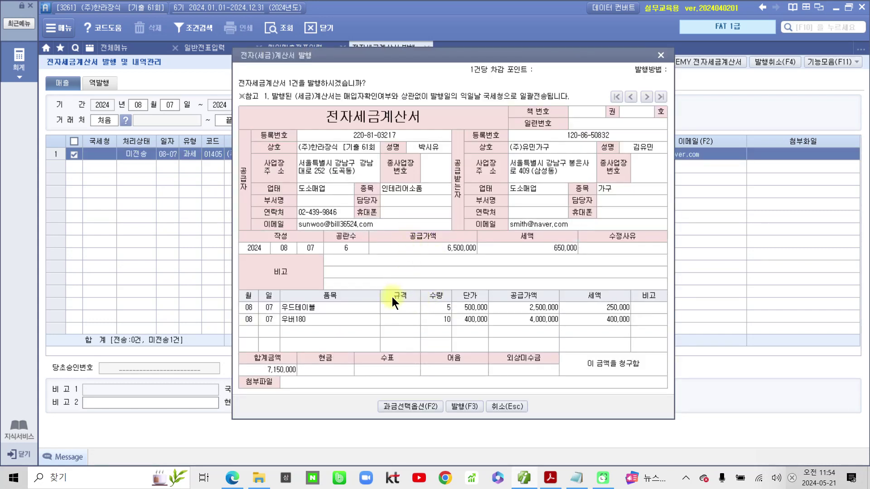
pyautogui.click(462, 406)
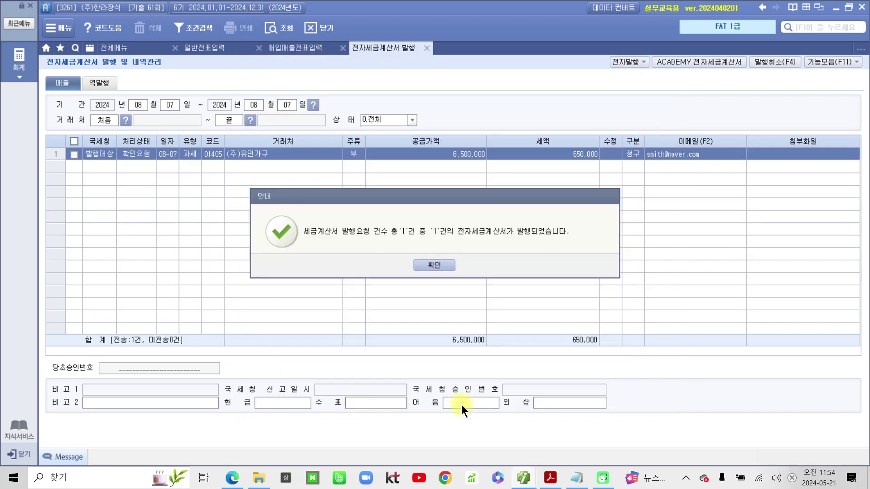
# - Dismiss the issuance notice, open ACADEMY 전자세금계산서, and log in to Bill36524 with the prefilled account
pyautogui.click(443, 268)
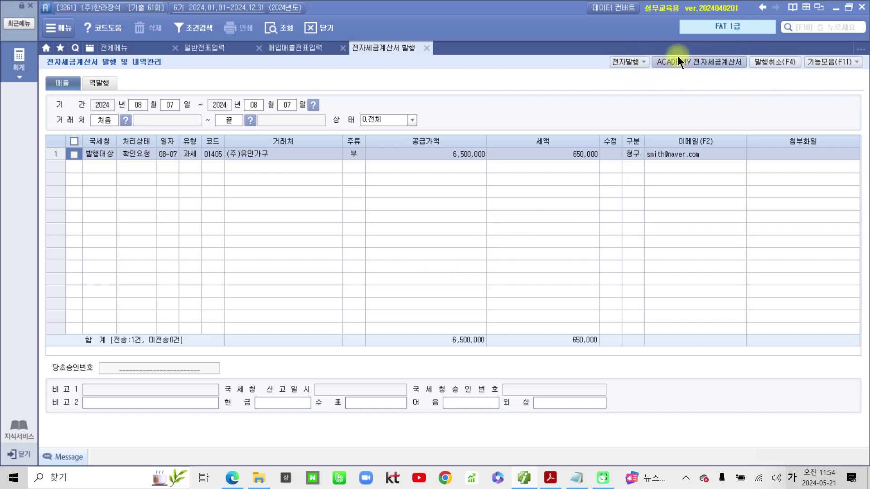
pyautogui.click(714, 60)
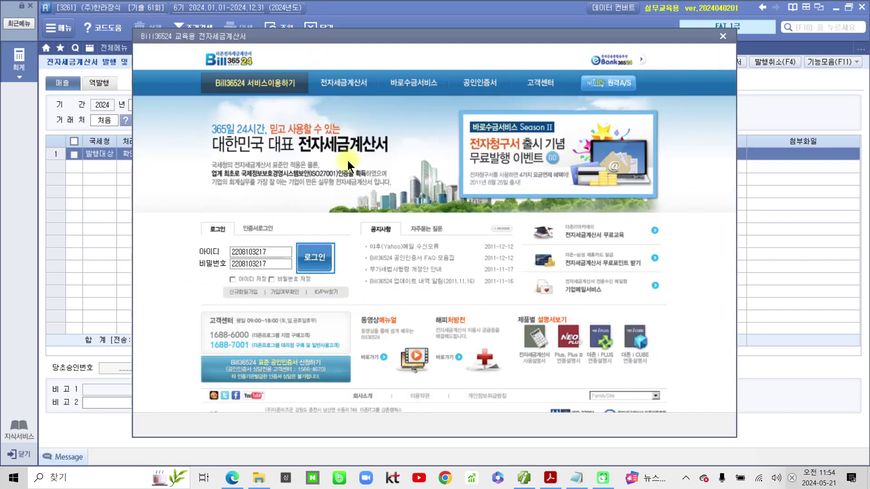
pyautogui.click(315, 260)
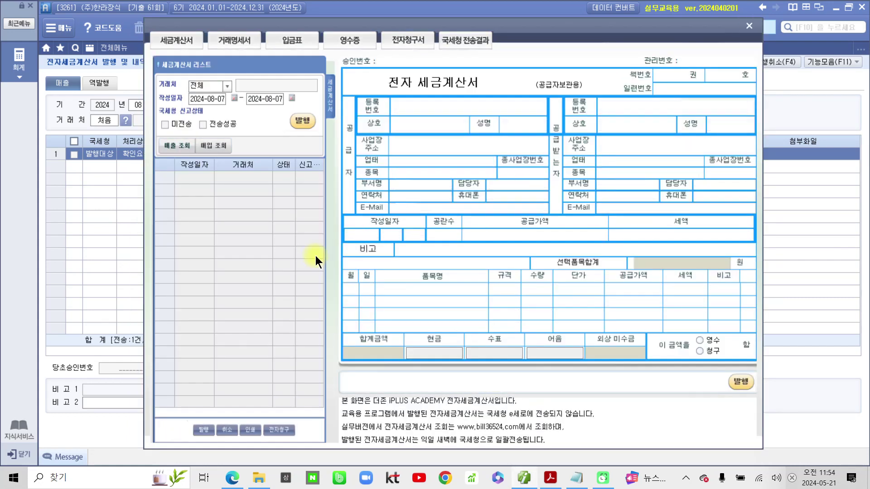
# - List the 미전송 sales invoices dated 2024-08-07, issue the (주)유민가구 invoice, and close the Bill36524 window
pyautogui.click(164, 123)
pyautogui.click(171, 146)
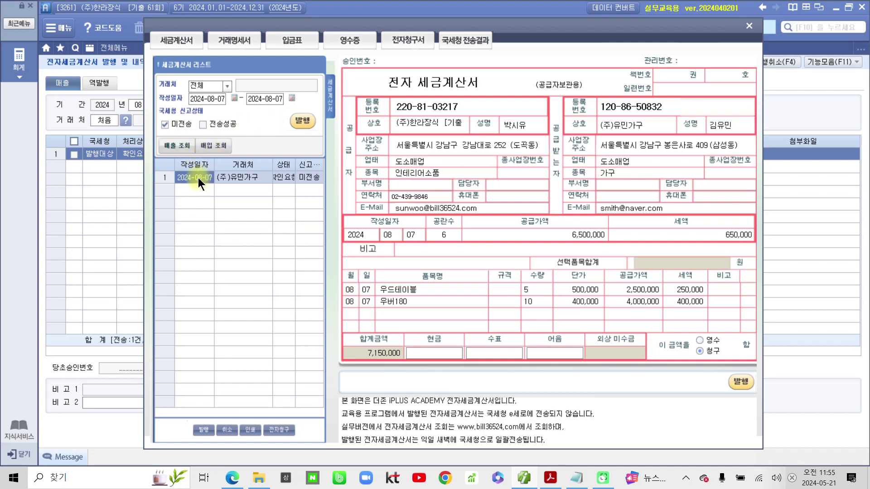
pyautogui.click(302, 122)
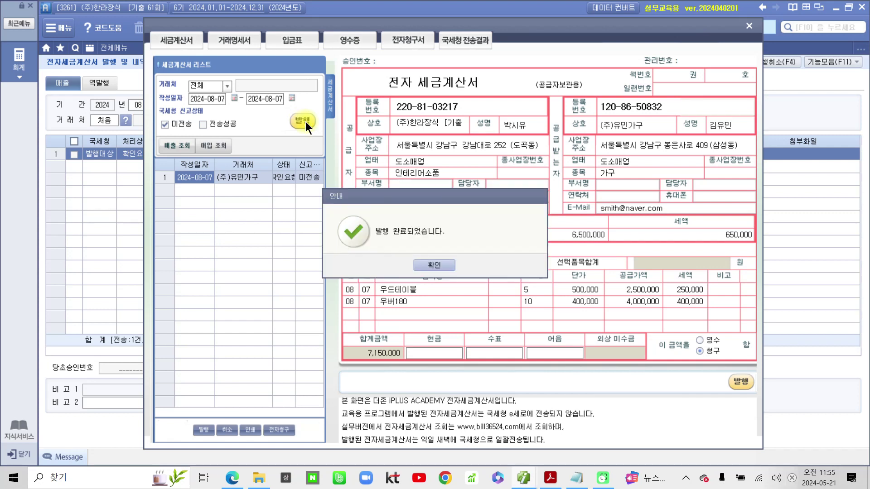
pyautogui.click(425, 267)
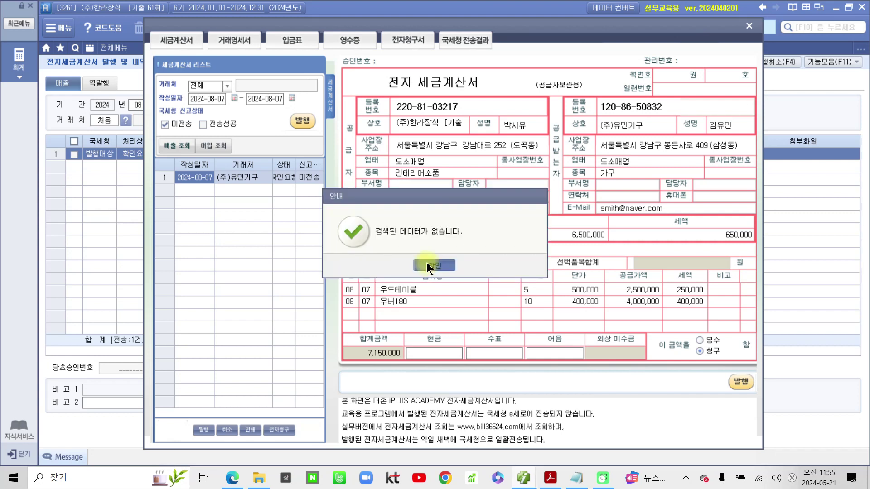
pyautogui.click(426, 262)
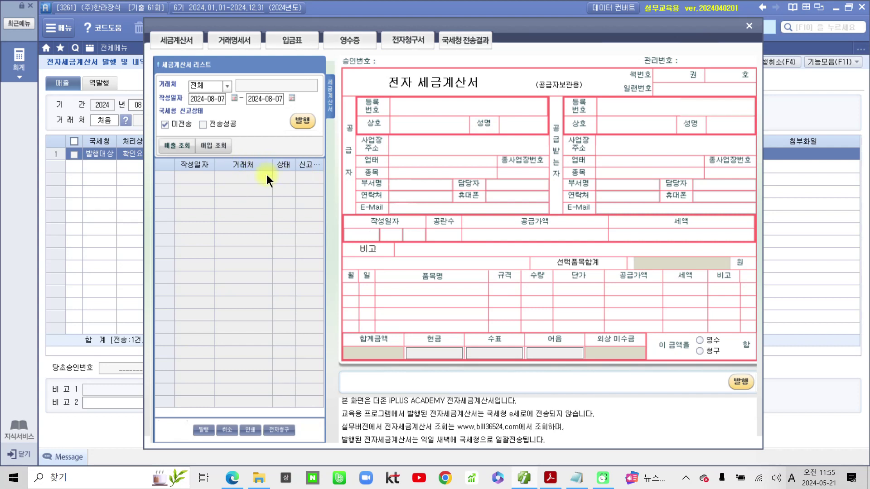
pyautogui.moveTo(677, 32); pyautogui.dragTo(630, 26)
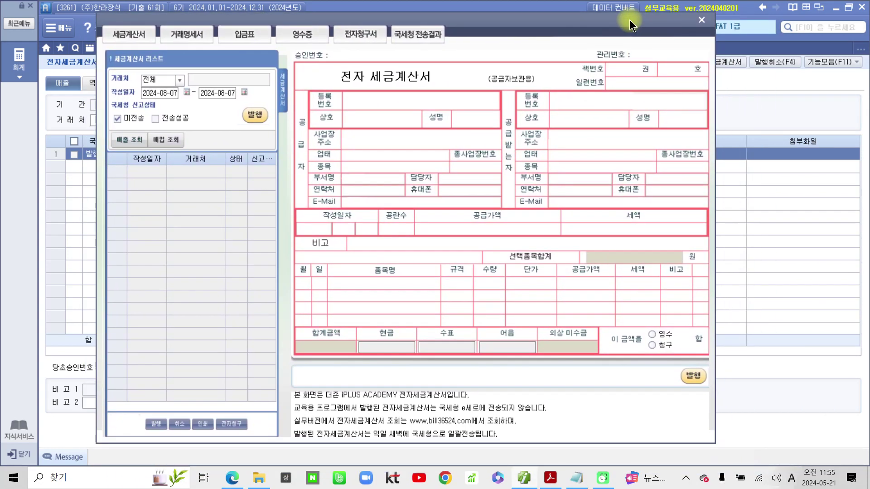
pyautogui.click(701, 20)
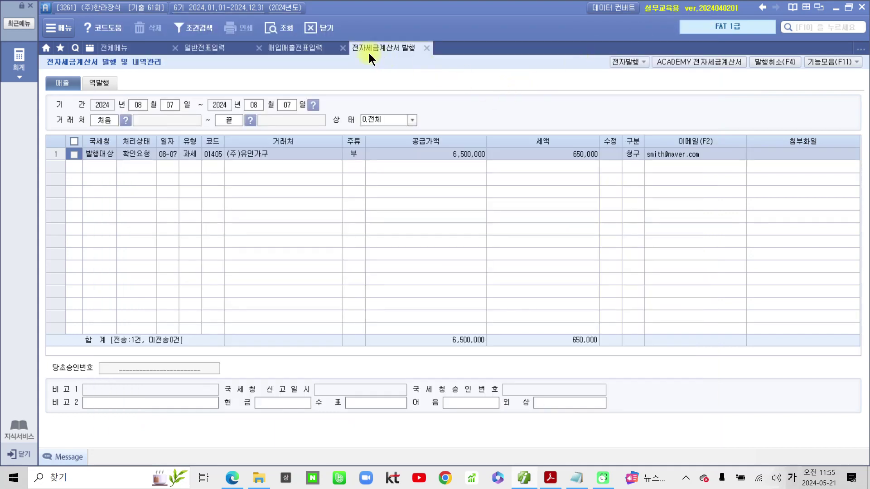
# - Close 전자세금계산서 발행 및 내역관리 and reload the August 7 vouchers in 매입매출전표입력 to check the sale's 전자세금 status and journal
pyautogui.click(427, 49)
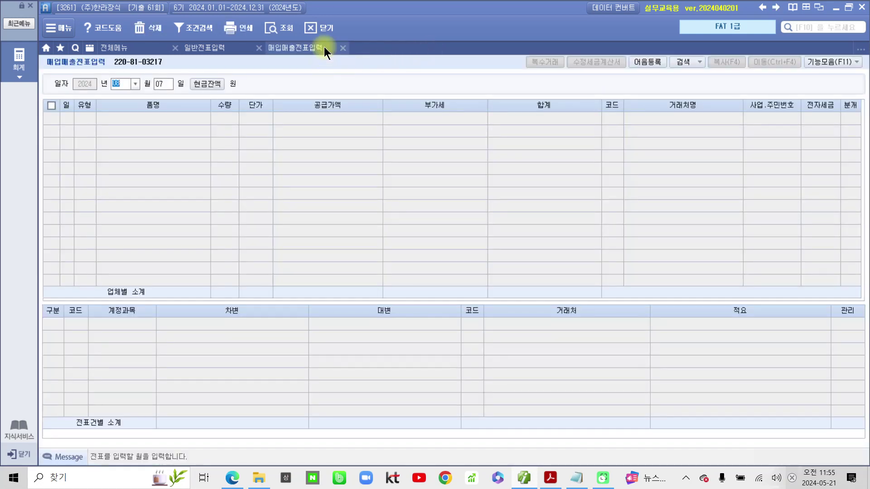
pyautogui.click(271, 27)
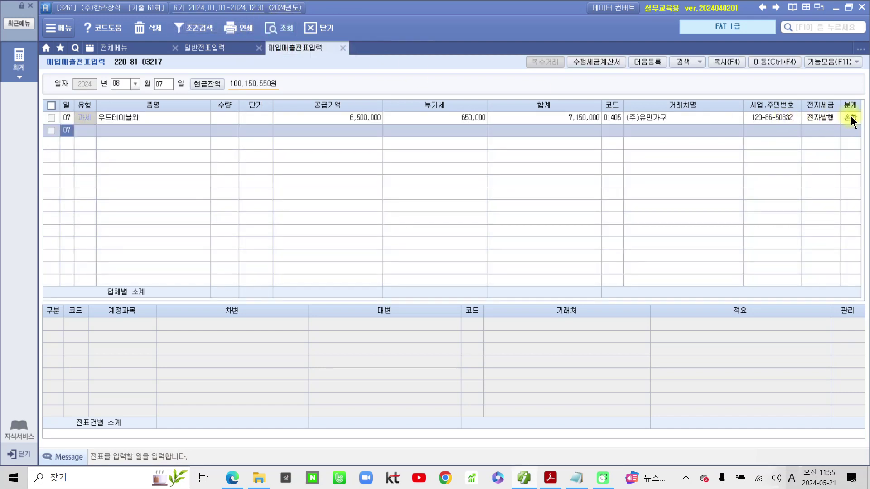
pyautogui.click(850, 118)
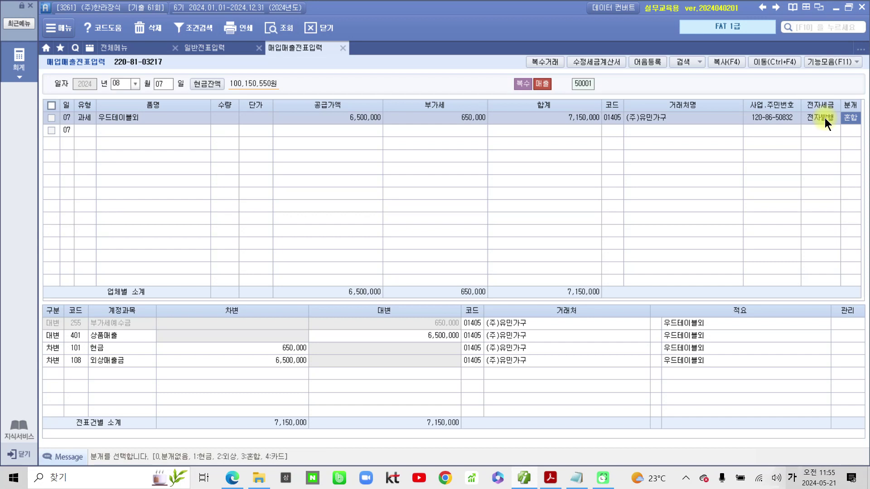
pyautogui.click(284, 27)
pyautogui.click(858, 118)
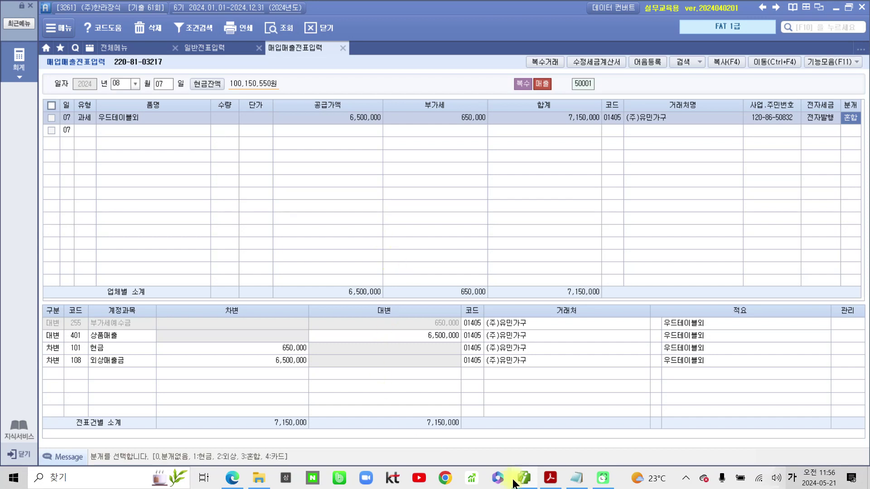
# - Switch to the exam PDF and highlight the problem 2 heading 매입거래 and the word 계산서 in the document title
pyautogui.click(552, 481)
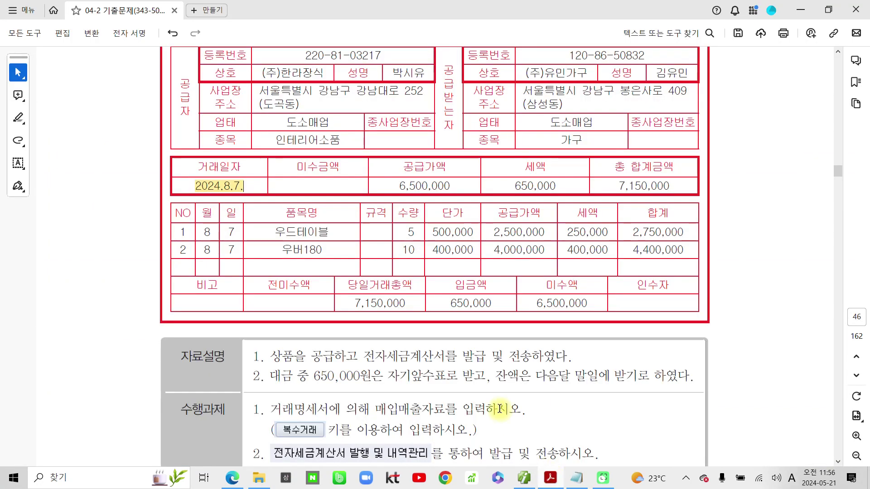
pyautogui.scroll(-4, 385, 374)
pyautogui.scroll(-10, 385, 374)
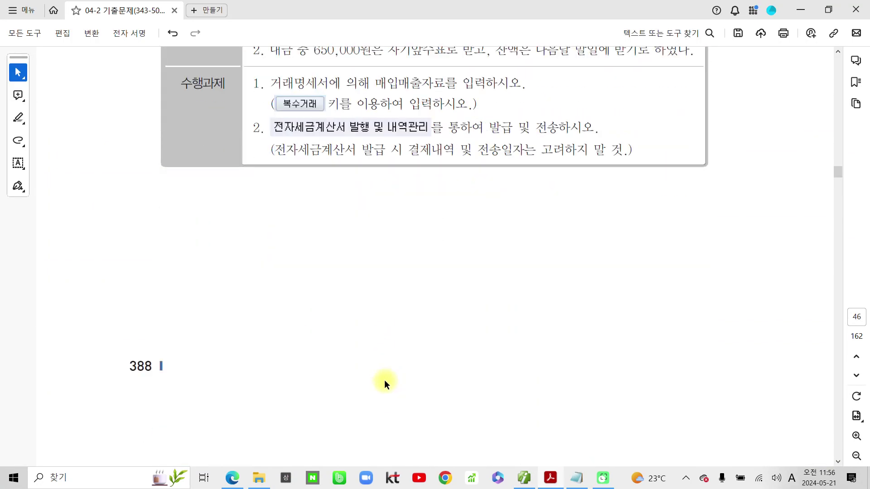
pyautogui.scroll(-2, 380, 384)
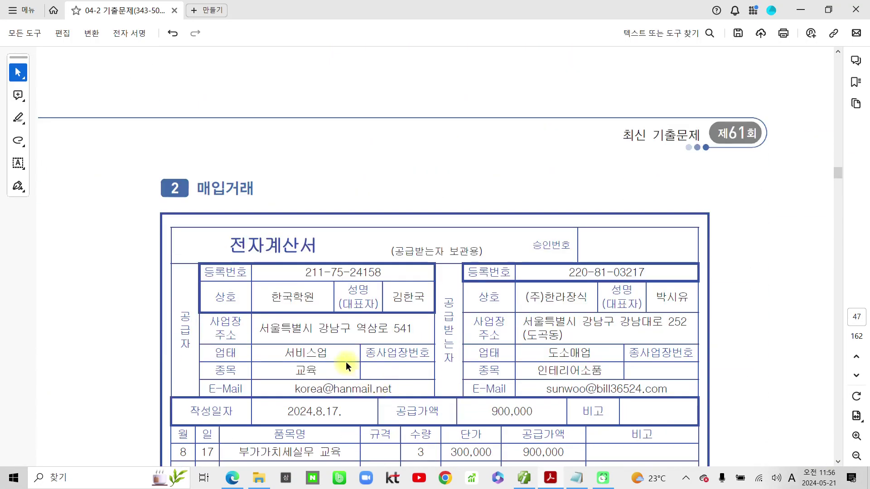
pyautogui.moveTo(197, 189); pyautogui.dragTo(254, 189)
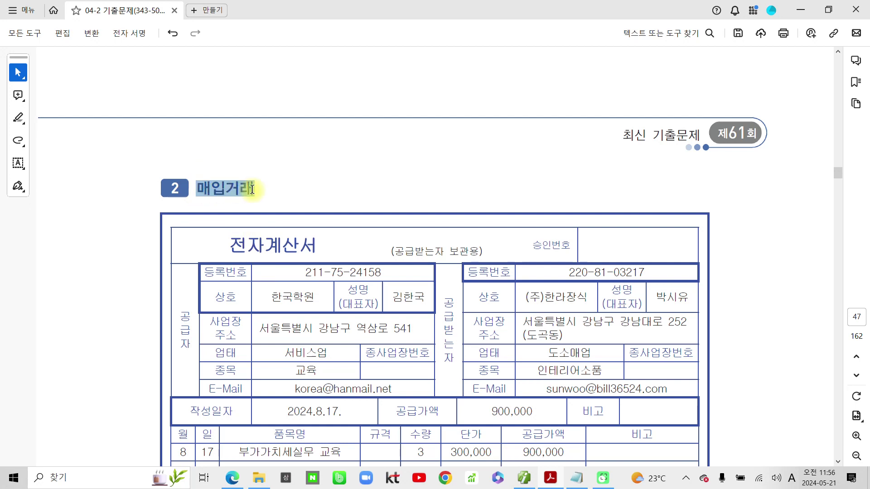
pyautogui.click(290, 207)
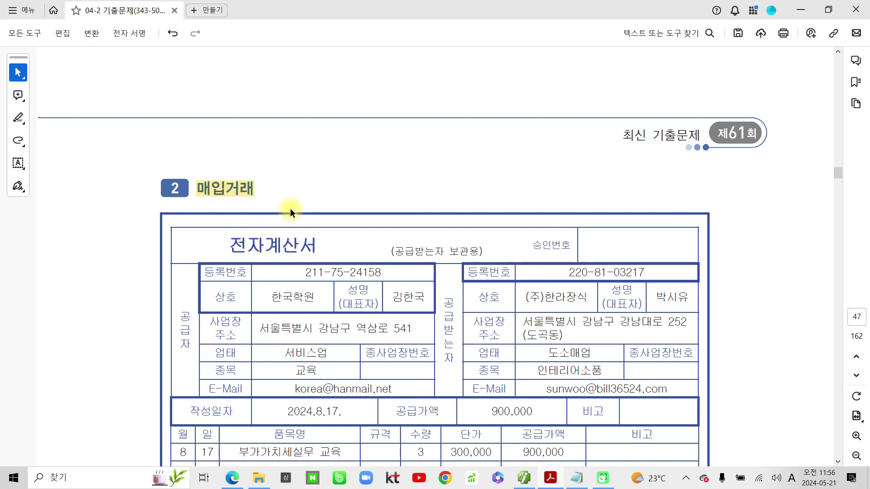
pyautogui.scroll(-2, 290, 208)
pyautogui.moveTo(265, 137); pyautogui.dragTo(349, 134)
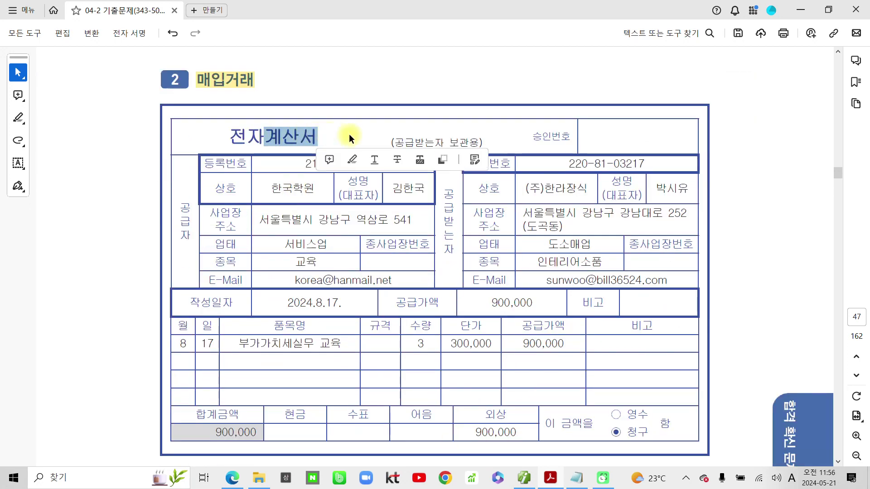
pyautogui.click(352, 160)
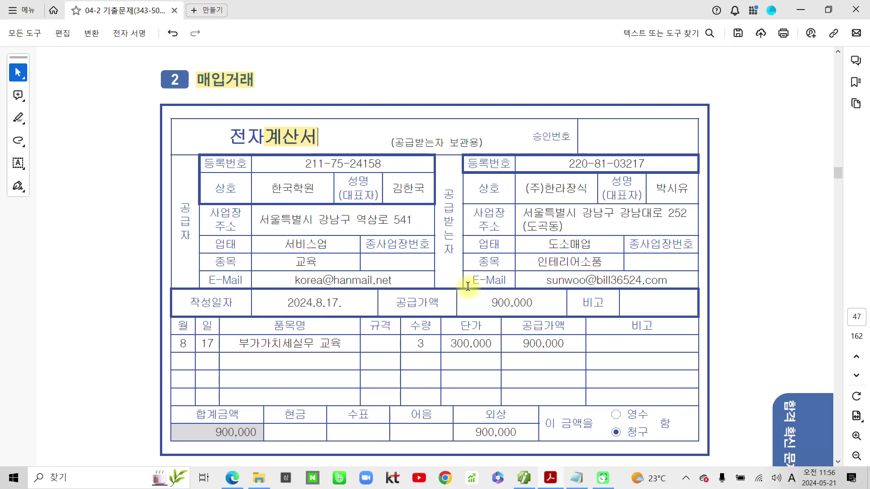
# - Handwrite 53 beside the 전자계산서, underline it twice, and clear the ink
pyautogui.moveTo(93, 111)
pyautogui.mouseDown()
pyautogui.moveTo(71, 162)
pyautogui.moveTo(80, 189)
pyautogui.mouseUp()
pyautogui.moveTo(80, 137)
pyautogui.mouseDown()
pyautogui.moveTo(145, 131)
pyautogui.moveTo(135, 184)
pyautogui.mouseUp()
pyautogui.moveTo(60, 218); pyautogui.dragTo(154, 202)
pyautogui.moveTo(65, 235); pyautogui.dragTo(164, 217)
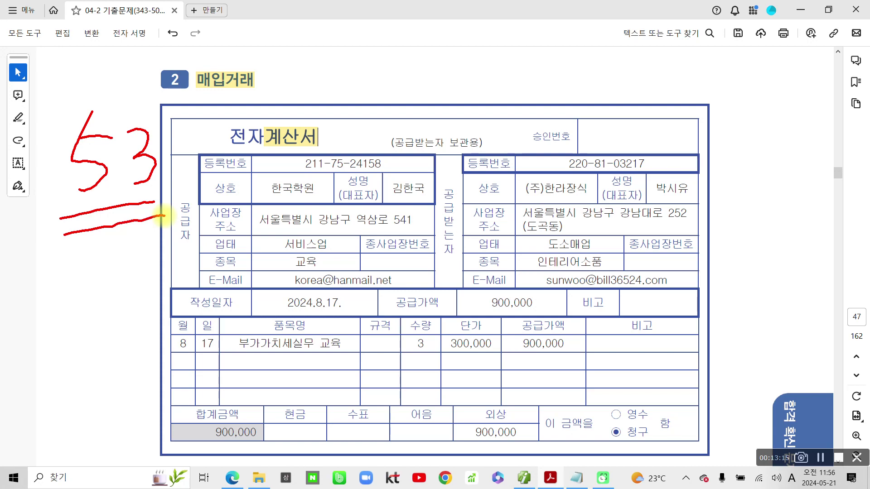
pyautogui.press('Escape')
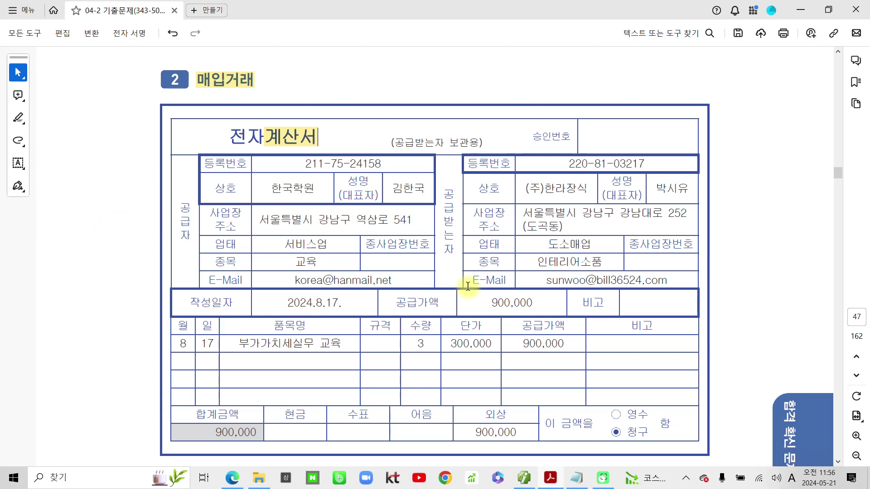
# - Highlight "매입매출자료를 입력하시오" and "전자입력" in the 수행과제 of problem 2
pyautogui.scroll(-5, 455, 359)
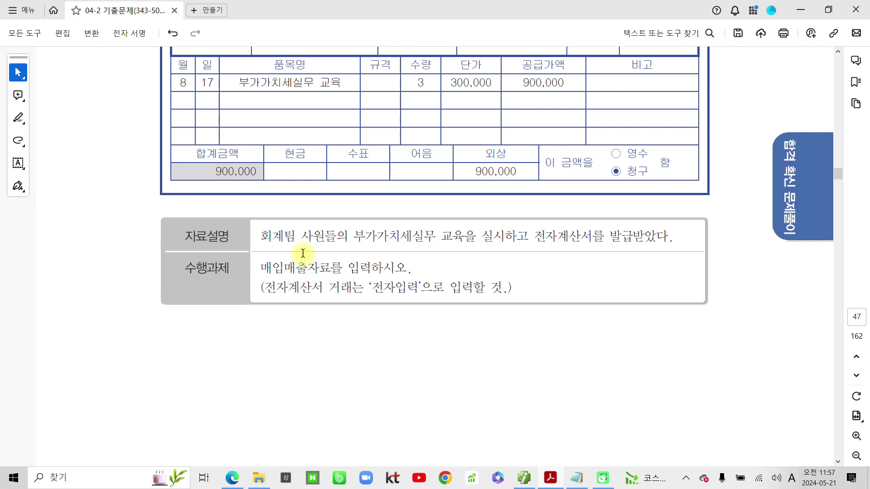
pyautogui.moveTo(265, 267); pyautogui.dragTo(388, 266)
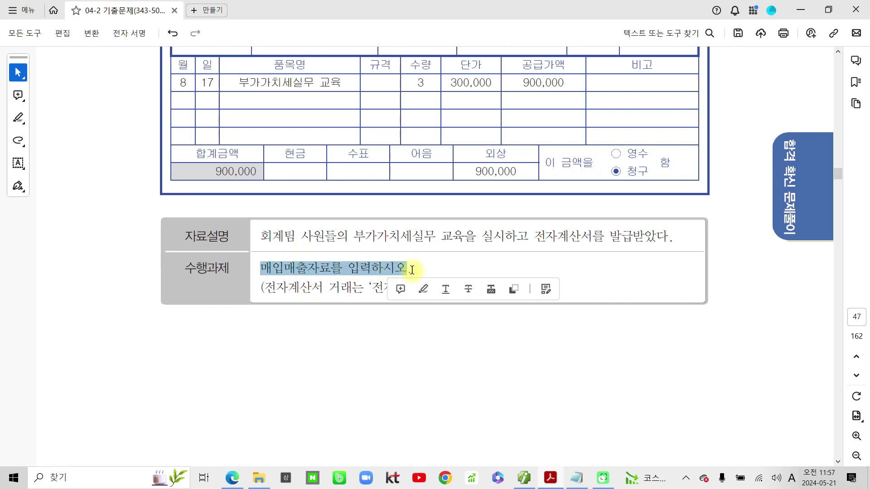
pyautogui.click(420, 292)
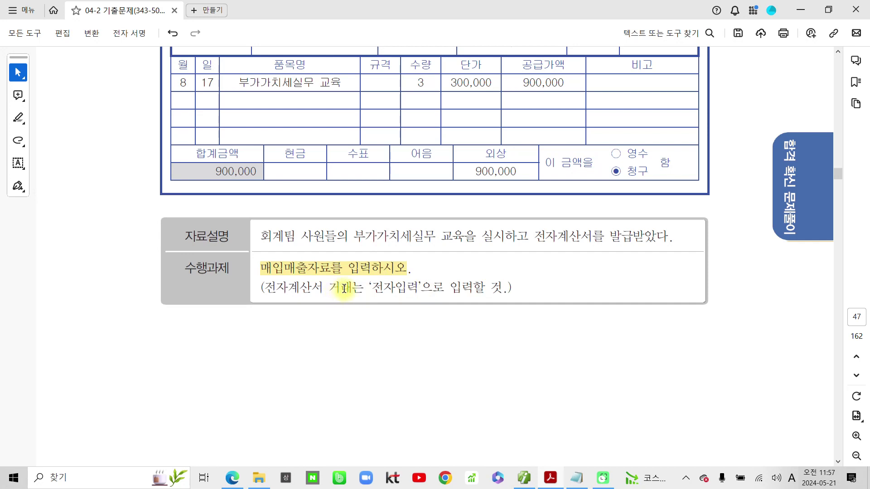
pyautogui.moveTo(369, 288); pyautogui.dragTo(418, 287)
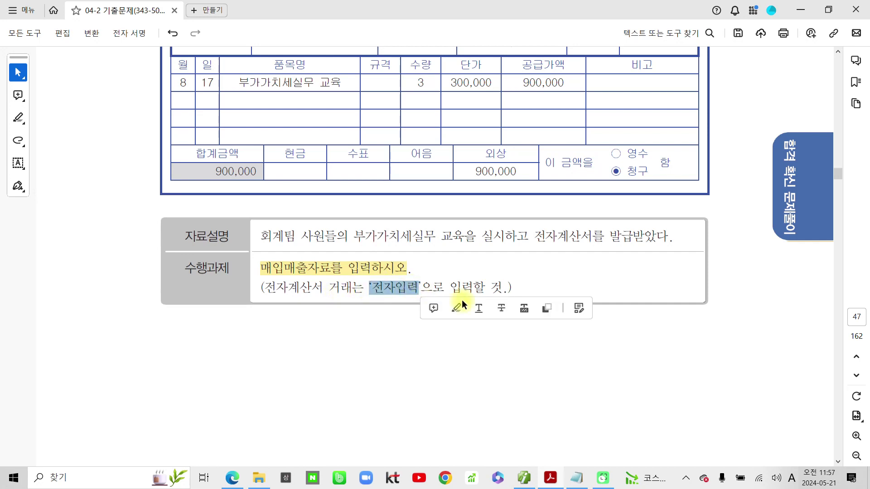
pyautogui.click(464, 312)
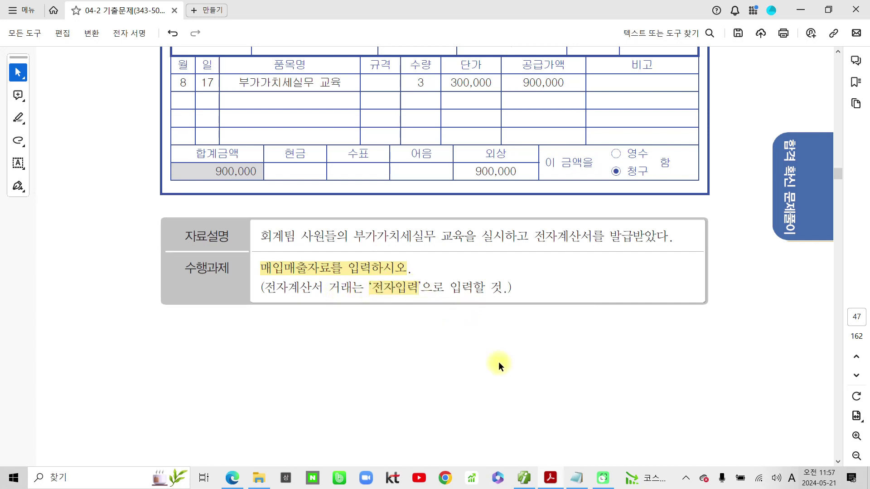
# - Highlight the 작성일자 2024.8.17. on the 전자계산서
pyautogui.scroll(5, 498, 362)
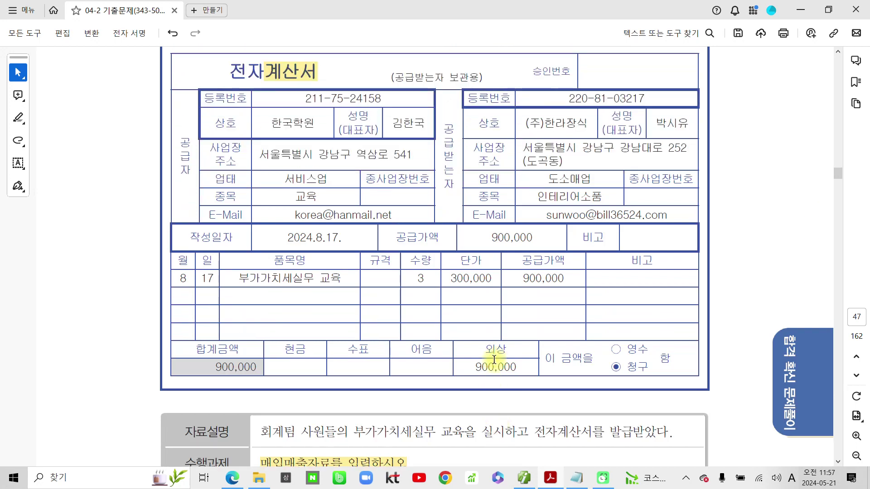
pyautogui.scroll(1, 494, 360)
pyautogui.moveTo(287, 259); pyautogui.dragTo(345, 259)
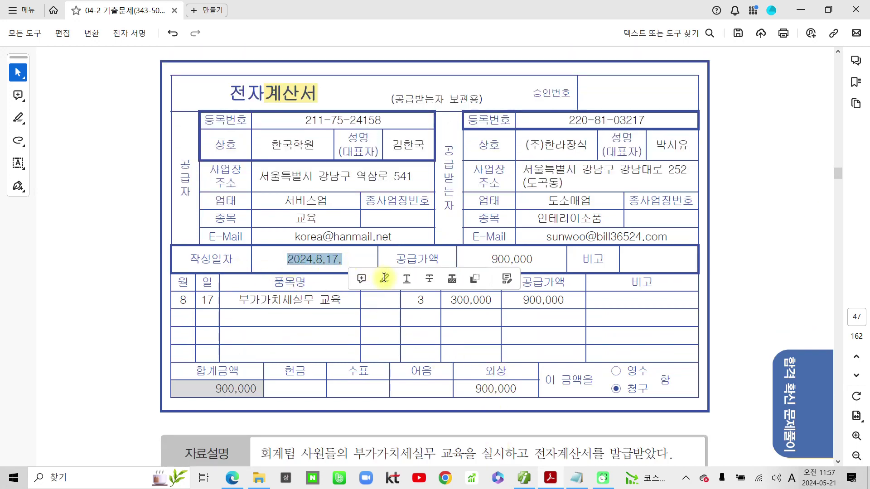
pyautogui.click(384, 277)
# - Switch to 매입매출전표입력 in the accounting program and start an August 17 voucher with type 53 면세
pyautogui.click(525, 478)
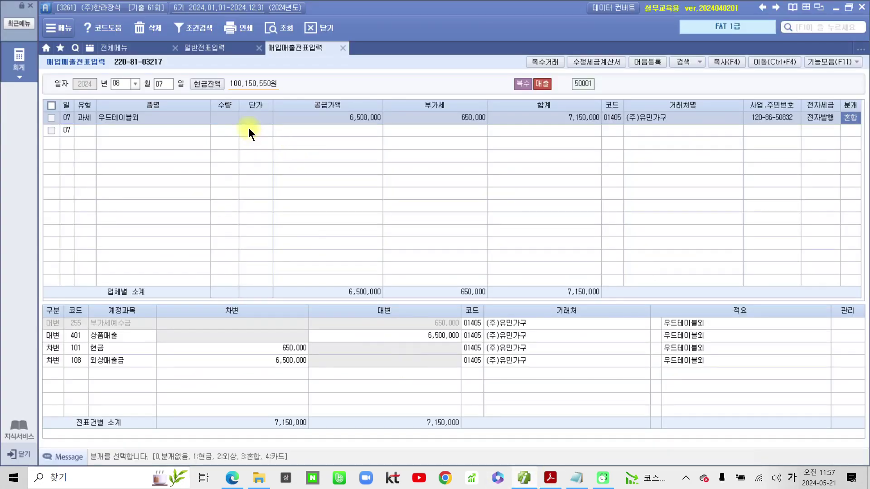
pyautogui.click(159, 85)
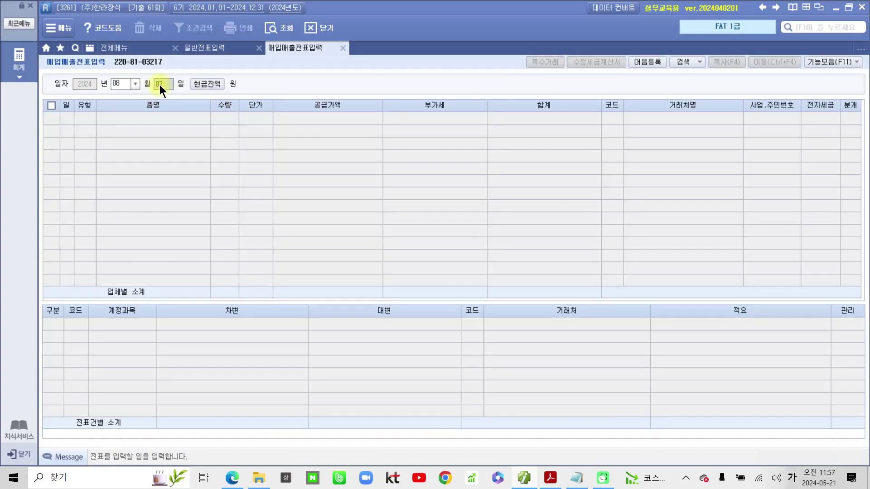
pyautogui.write('17')
pyautogui.press('Return')
pyautogui.press('Return')
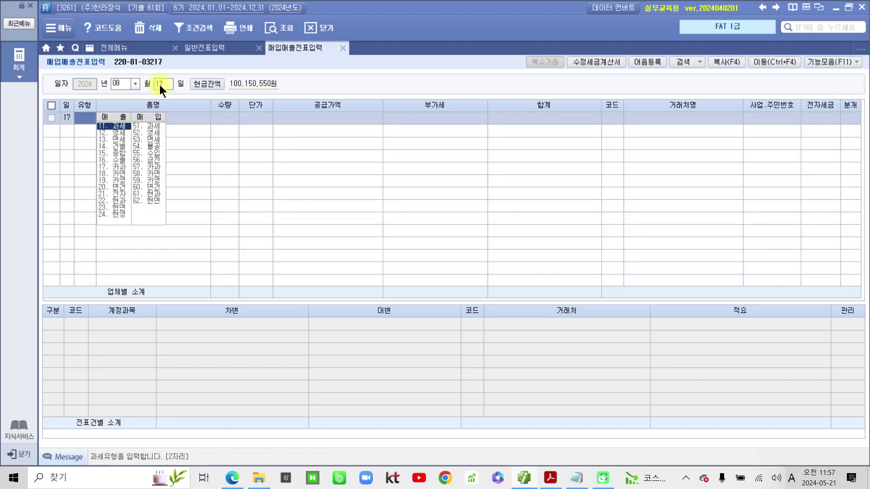
pyautogui.write('53')
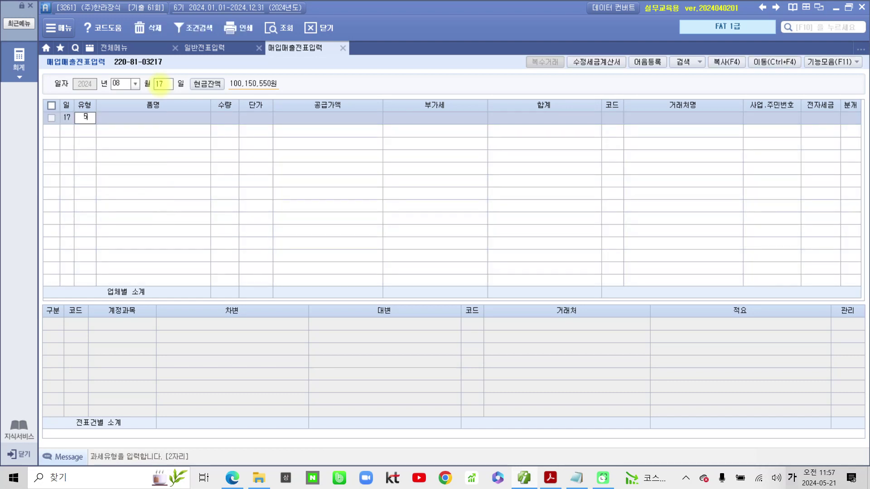
pyautogui.press('Return')
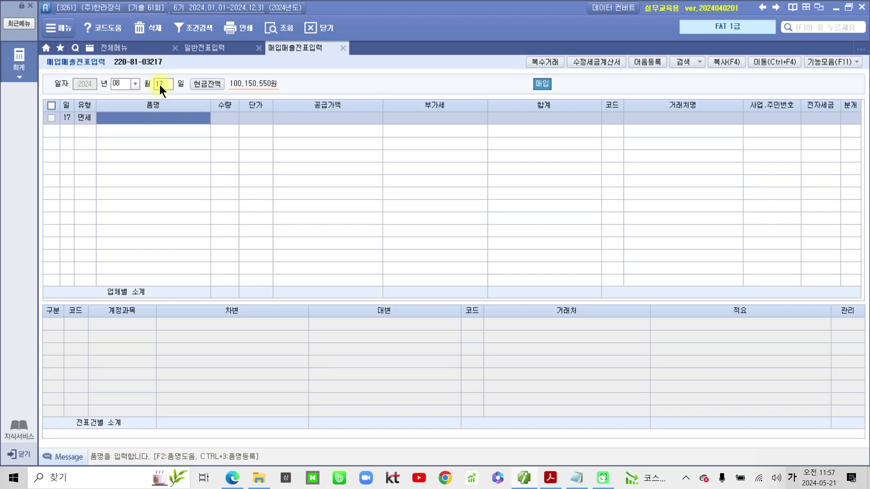
# - Enter the item 부가가치세 실무교육 with quantity 3 and unit price 300,000
pyautogui.write('부')
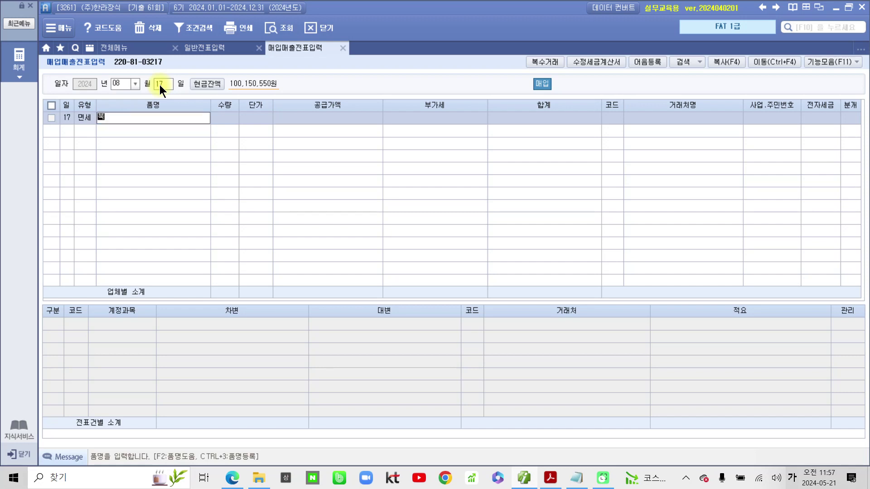
pyautogui.write('가가치세 실무교육')
pyautogui.press('Return')
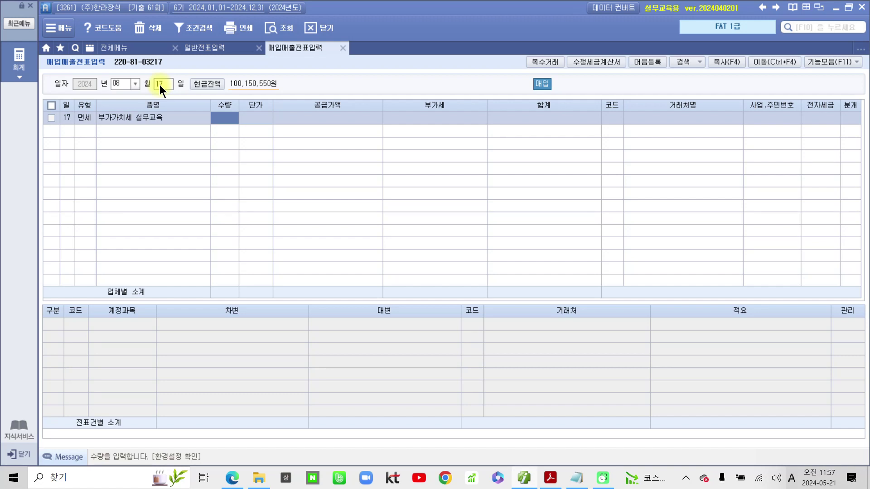
pyautogui.write('3')
pyautogui.press('Return')
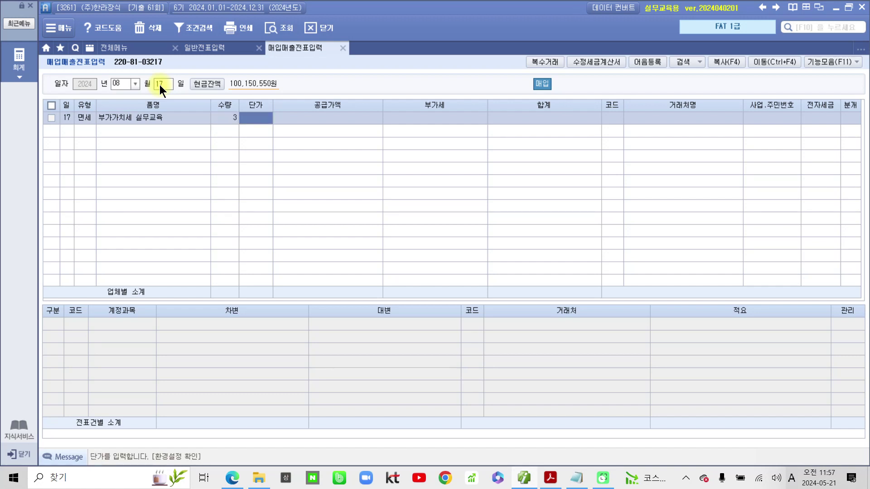
pyautogui.write('3000000')
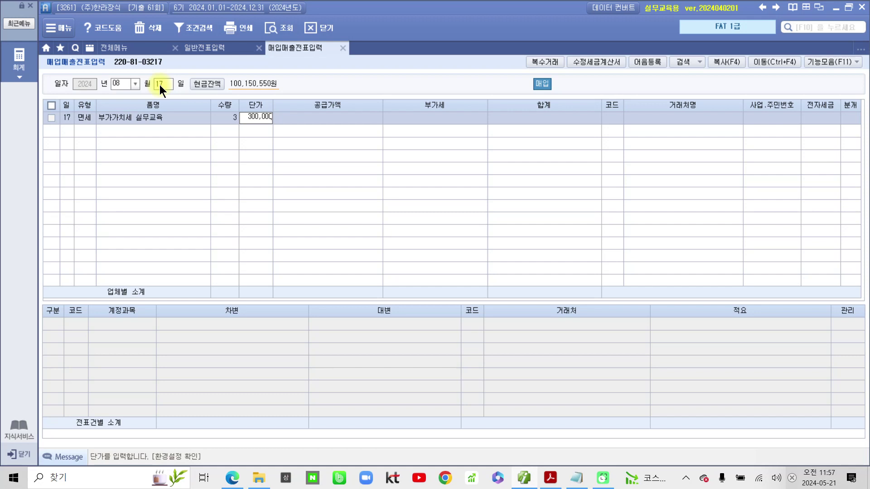
pyautogui.press('Return')
pyautogui.press('Return')
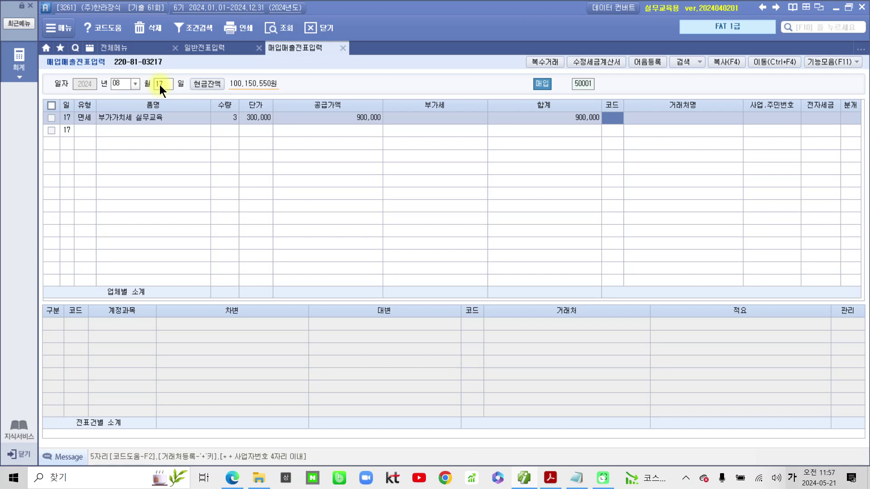
# - Set the voucher's 거래처 to 한국학원 and its 전자세금 field to 전자입력
pyautogui.write('한국')
pyautogui.press('Return')
pyautogui.press('Return')
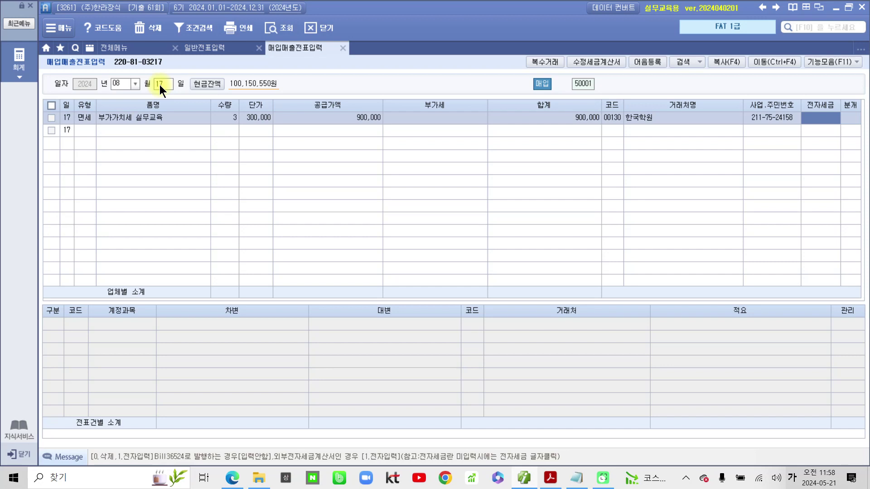
pyautogui.write('1')
pyautogui.press('Return')
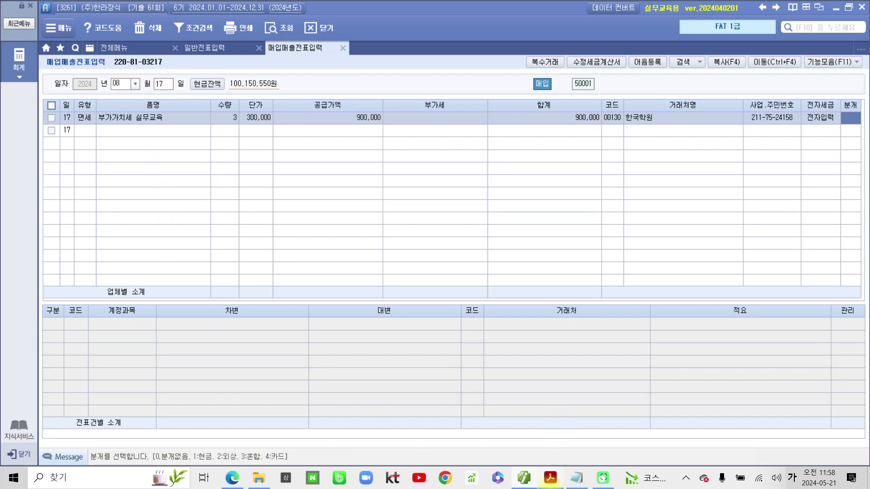
# - Switch to the exam PDF, circle the 외상 amount and the 청구 mark on the 전자계산서, and clear the ink
pyautogui.click(551, 479)
pyautogui.scroll(-3, 395, 360)
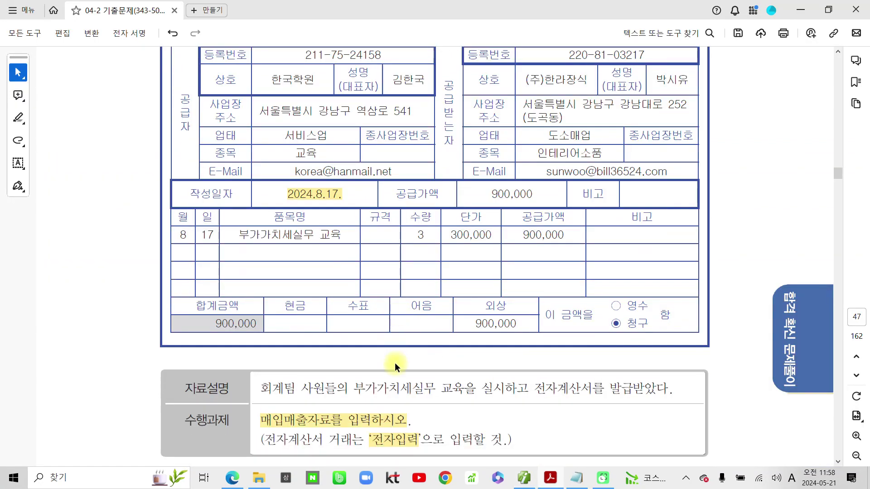
pyautogui.click(395, 364)
pyautogui.moveTo(476, 362)
pyautogui.mouseDown()
pyautogui.moveTo(507, 270)
pyautogui.moveTo(498, 358)
pyautogui.mouseUp()
pyautogui.moveTo(634, 350)
pyautogui.mouseDown()
pyautogui.moveTo(607, 345)
pyautogui.moveTo(647, 348)
pyautogui.mouseUp()
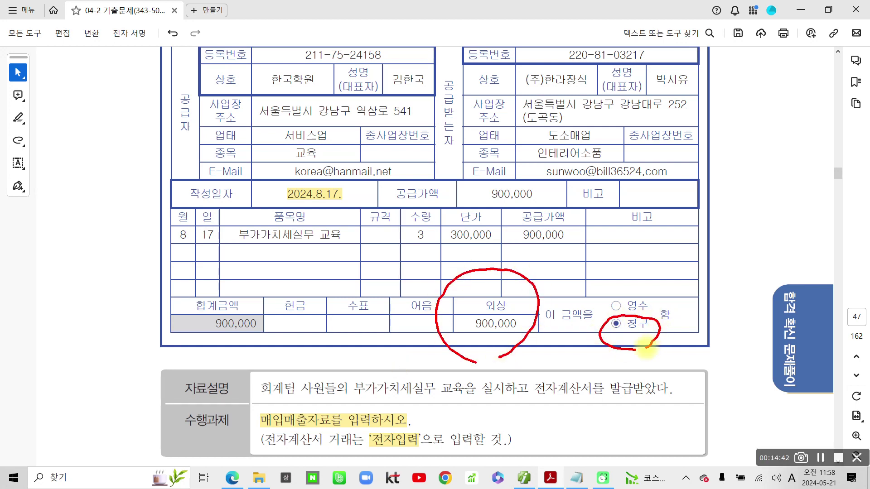
pyautogui.press('Escape')
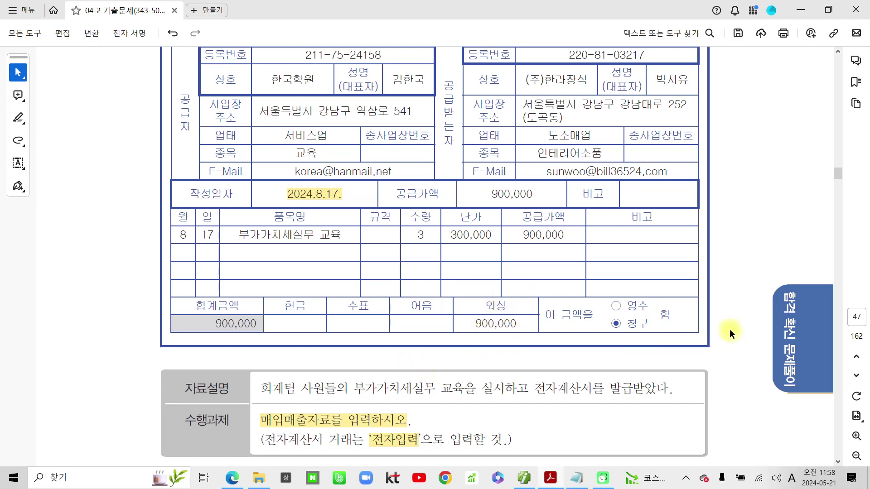
# - Return to the accounting program and set the August 17 voucher's 분개 to 혼합
pyautogui.click(545, 483)
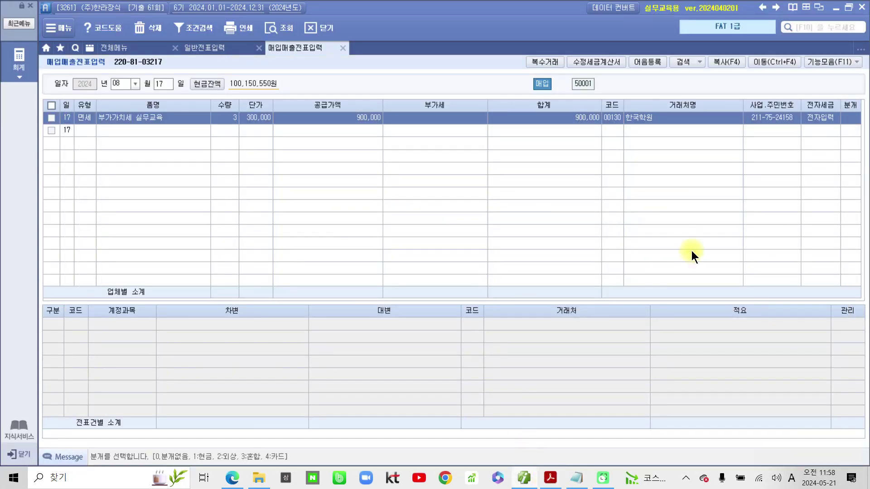
pyautogui.click(855, 118)
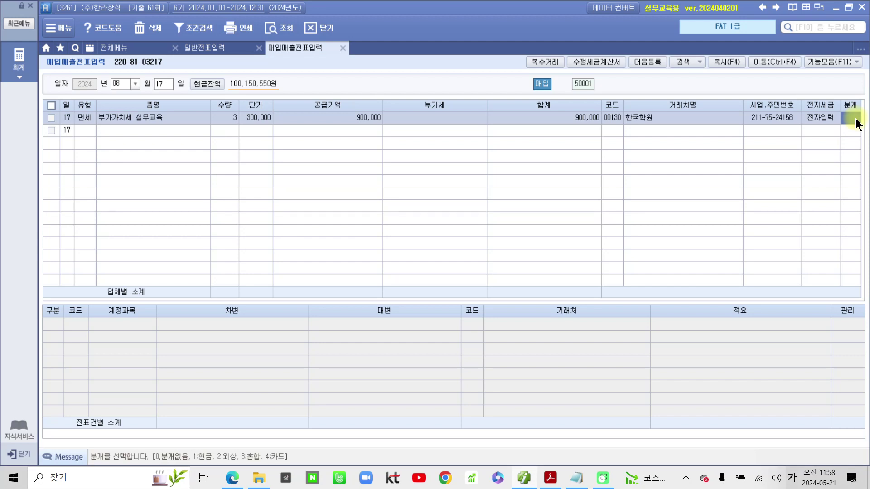
pyautogui.write('3')
pyautogui.press('Return')
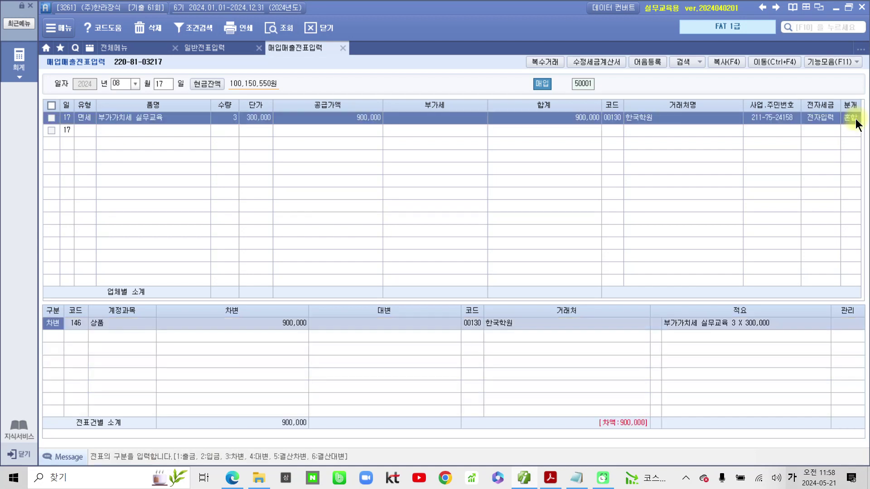
# - Replace the debit line's account with 825 교육훈련비 and accept the line's amount
pyautogui.click(70, 322)
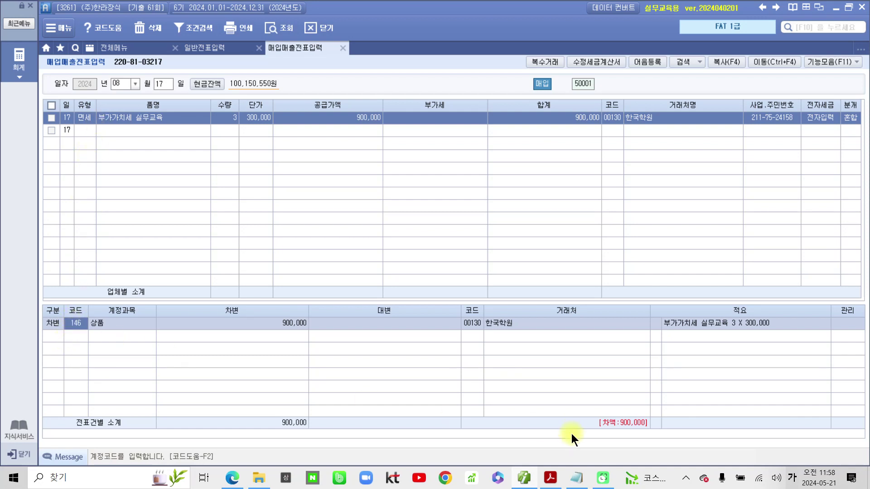
pyautogui.write('교육')
pyautogui.press('Return')
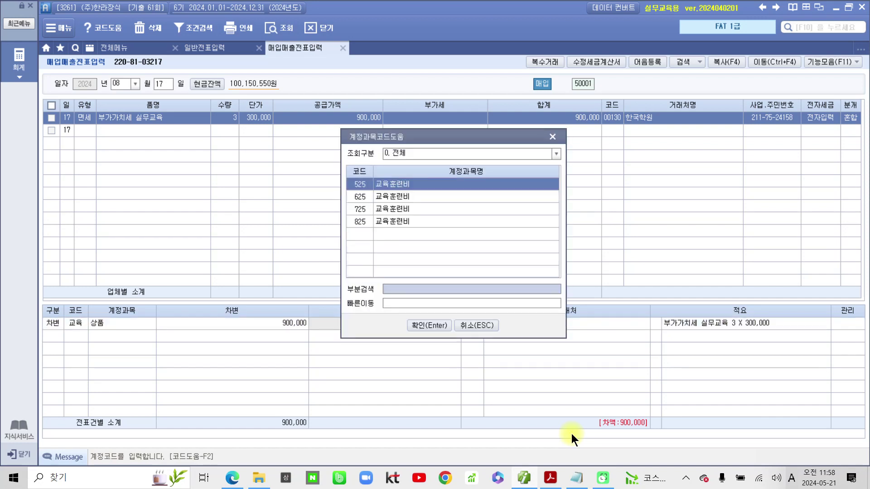
pyautogui.press('Down')
pyautogui.press('Down')
pyautogui.press('Down')
pyautogui.press('Return')
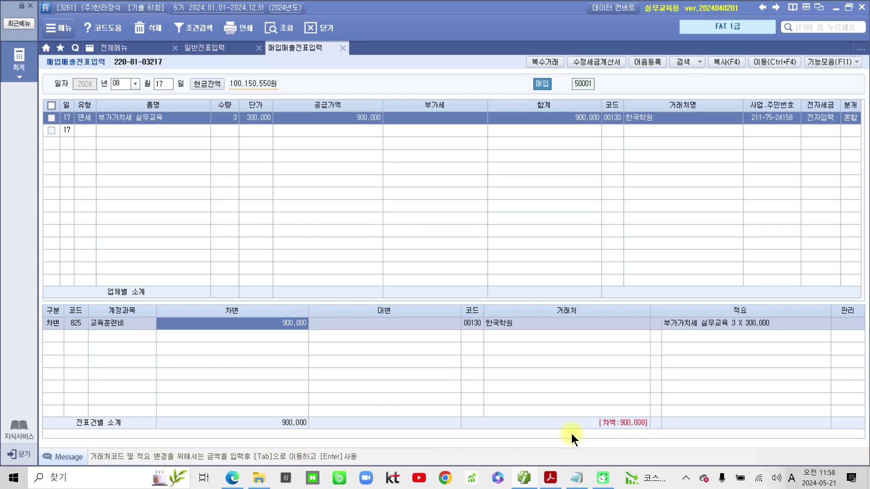
pyautogui.press('Return')
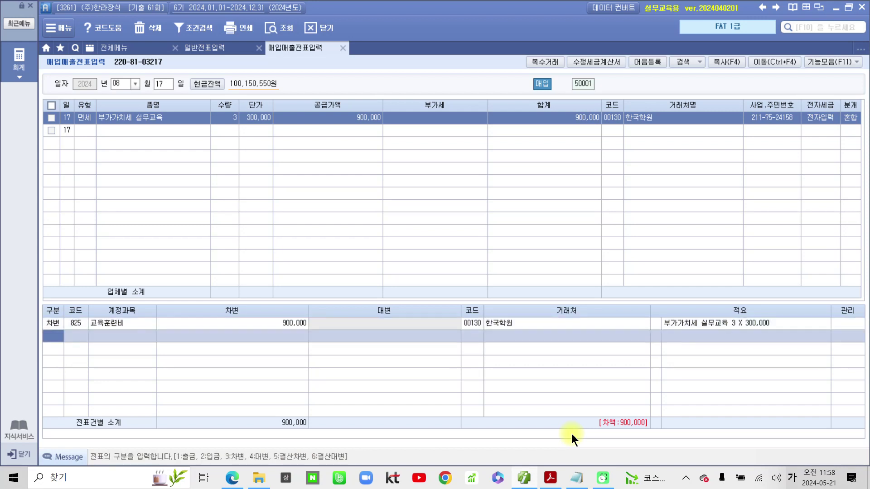
# - Add a credit line to account 253 미지급금 for 900,000
pyautogui.write('4')
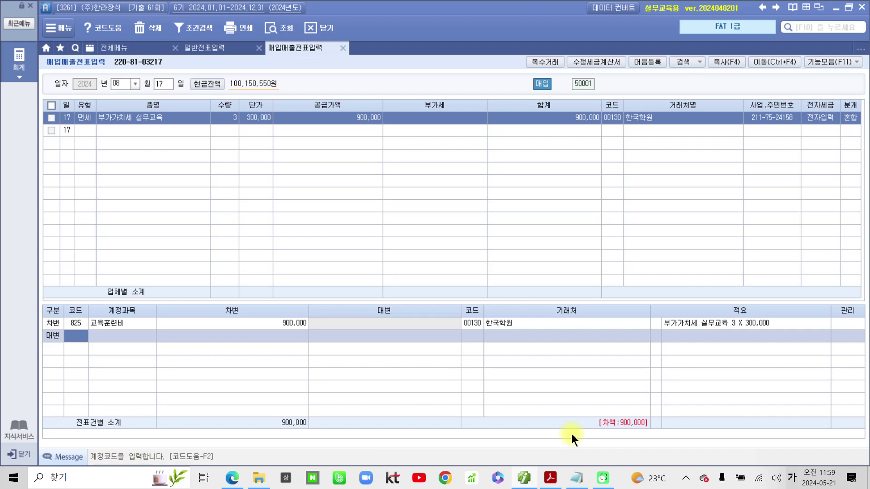
pyautogui.write('미지')
pyautogui.press('Return')
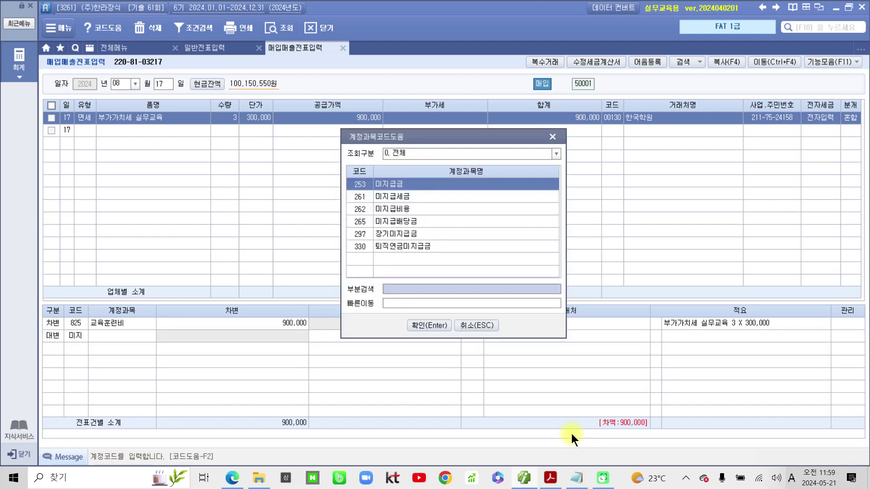
pyautogui.press('Return')
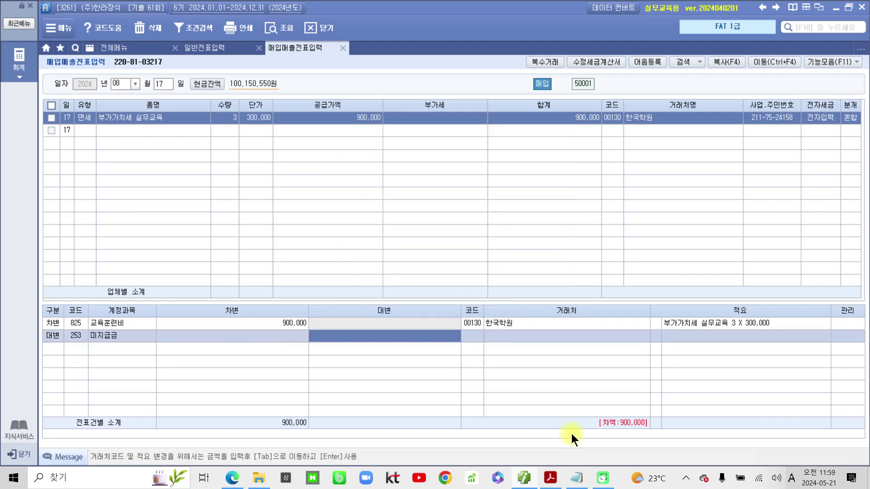
pyautogui.write('9000000')
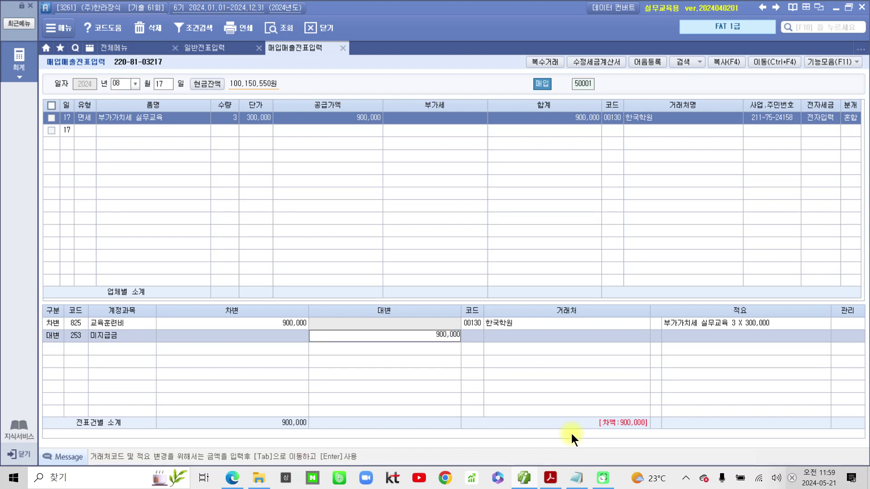
pyautogui.press('Return')
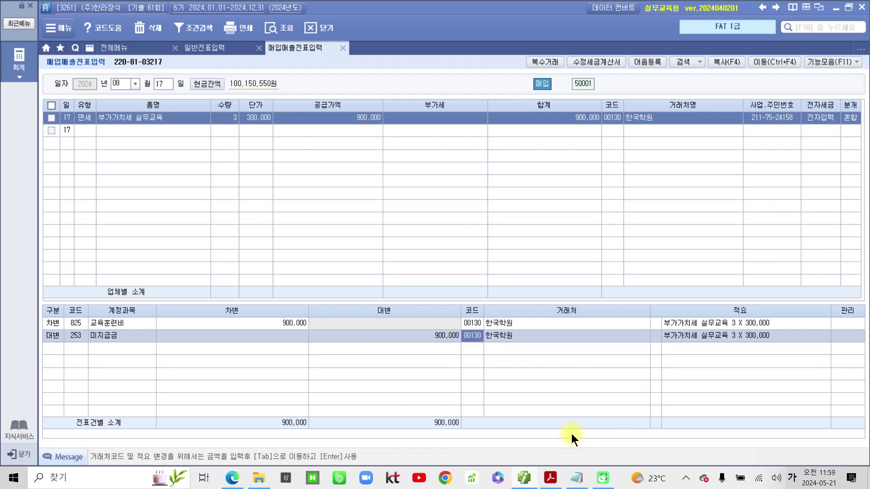
# - Circle the 거래처 entries and the 차변 and 대변 totals, clear the ink, and review both account codes in the journal lines
pyautogui.moveTo(487, 354)
pyautogui.mouseDown()
pyautogui.moveTo(501, 281)
pyautogui.moveTo(507, 383)
pyautogui.mouseUp()
pyautogui.moveTo(625, 143)
pyautogui.mouseDown()
pyautogui.moveTo(652, 106)
pyautogui.moveTo(536, 292)
pyautogui.moveTo(542, 307)
pyautogui.mouseUp()
pyautogui.moveTo(273, 414)
pyautogui.mouseDown()
pyautogui.moveTo(272, 455)
pyautogui.moveTo(278, 413)
pyautogui.mouseUp()
pyautogui.moveTo(427, 410)
pyautogui.mouseDown()
pyautogui.moveTo(486, 436)
pyautogui.moveTo(439, 404)
pyautogui.mouseUp()
pyautogui.moveTo(359, 417)
pyautogui.mouseDown()
pyautogui.moveTo(389, 416)
pyautogui.moveTo(379, 440)
pyautogui.mouseUp()
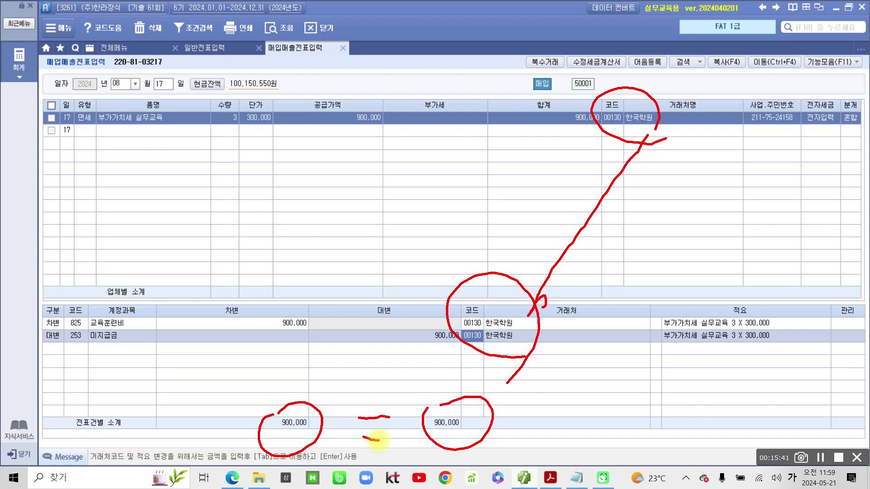
pyautogui.press('Escape')
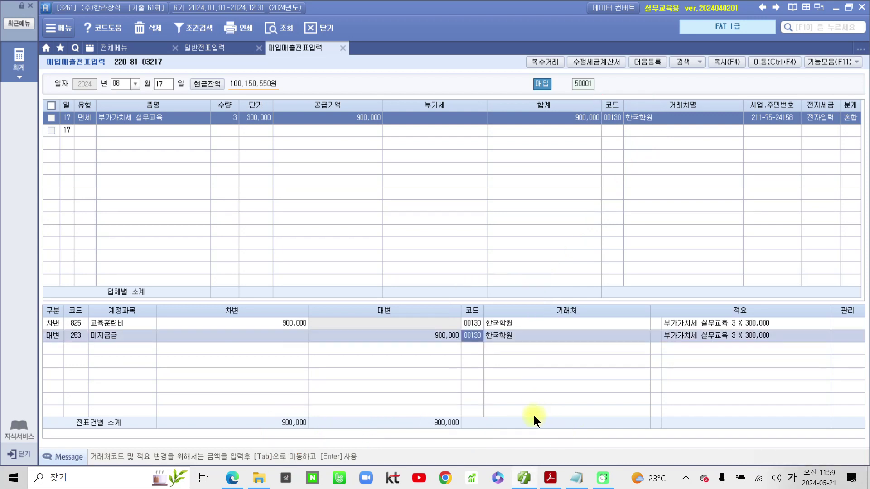
pyautogui.click(83, 325)
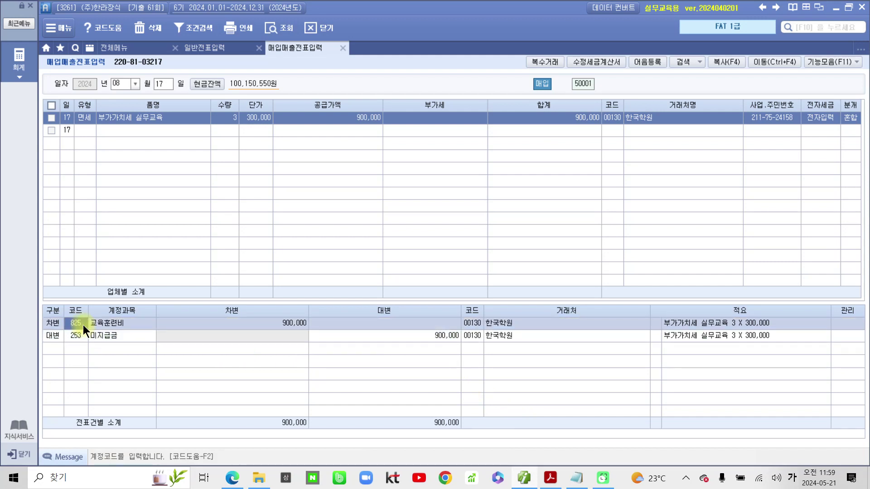
pyautogui.click(78, 337)
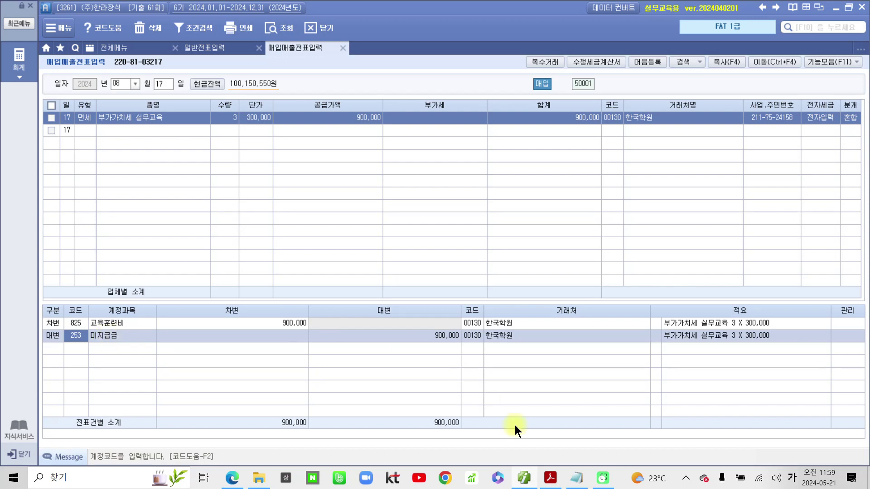
# - Switch to the exam PDF and highlight the problem 3 heading 매출거래
pyautogui.click(550, 478)
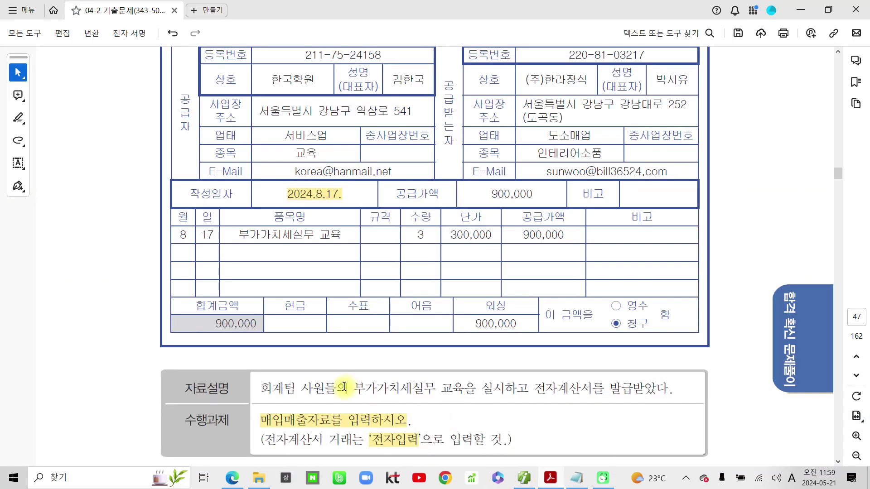
pyautogui.scroll(-10, 341, 388)
pyautogui.scroll(-10, 340, 397)
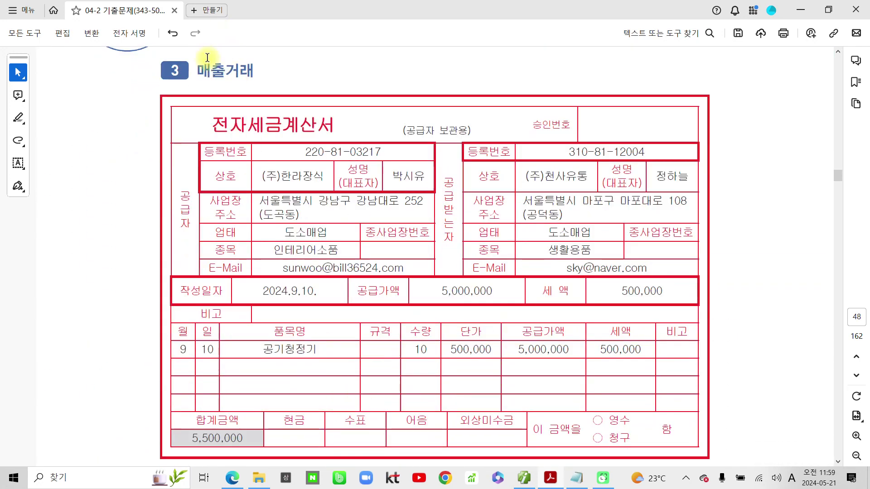
pyautogui.moveTo(194, 71); pyautogui.dragTo(249, 66)
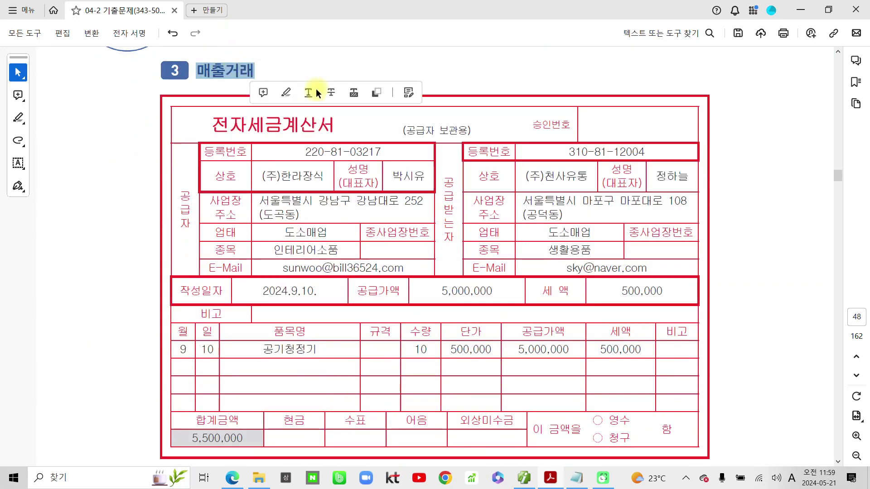
pyautogui.click(287, 89)
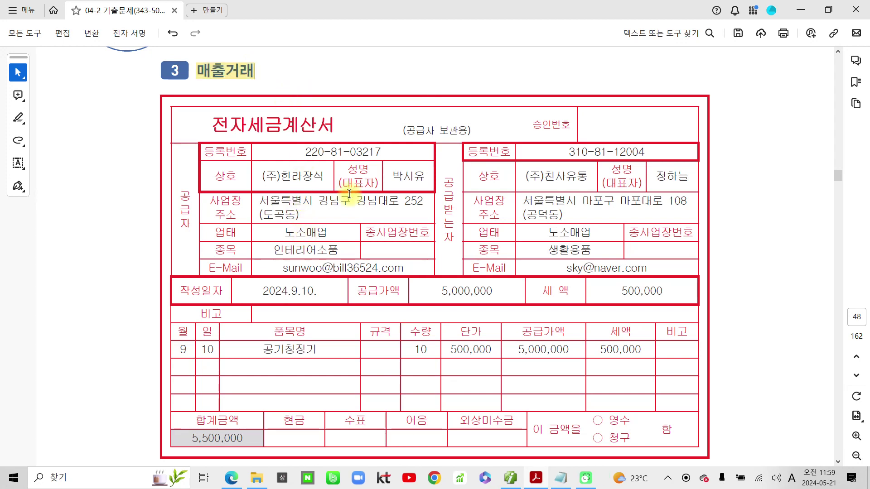
# - Highlight the supplier's 종목 entry 인테리어소품 and the item name 공기청정기 in the electronic tax invoice
pyautogui.moveTo(274, 250); pyautogui.dragTo(339, 249)
pyautogui.click(369, 268)
pyautogui.moveTo(263, 350); pyautogui.dragTo(318, 349)
pyautogui.click(349, 366)
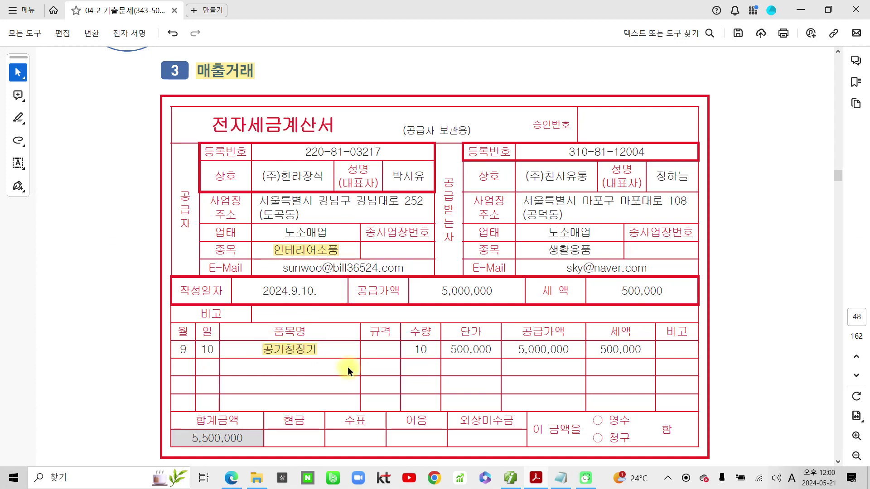
pyautogui.scroll(-2, 272, 295)
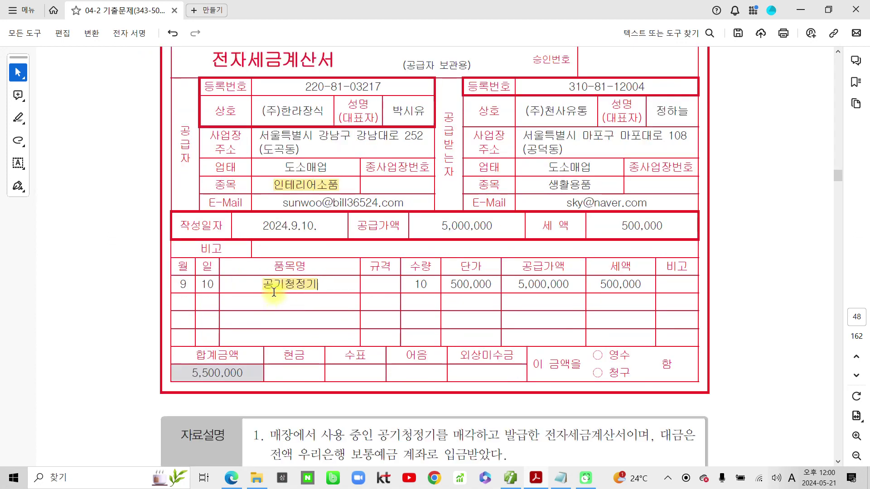
pyautogui.scroll(1, 220, 271)
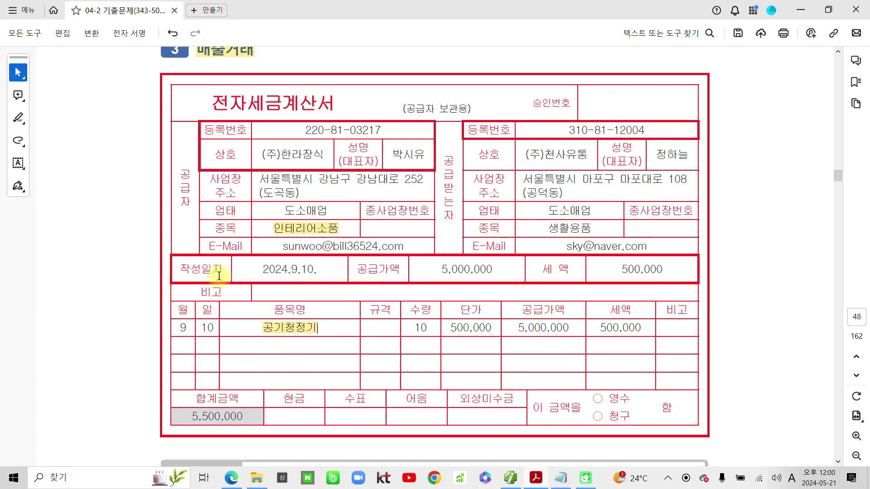
# - Highlight the label 자료설명 and the word 보통예금 in the explanation below the invoice
pyautogui.scroll(-4, 233, 299)
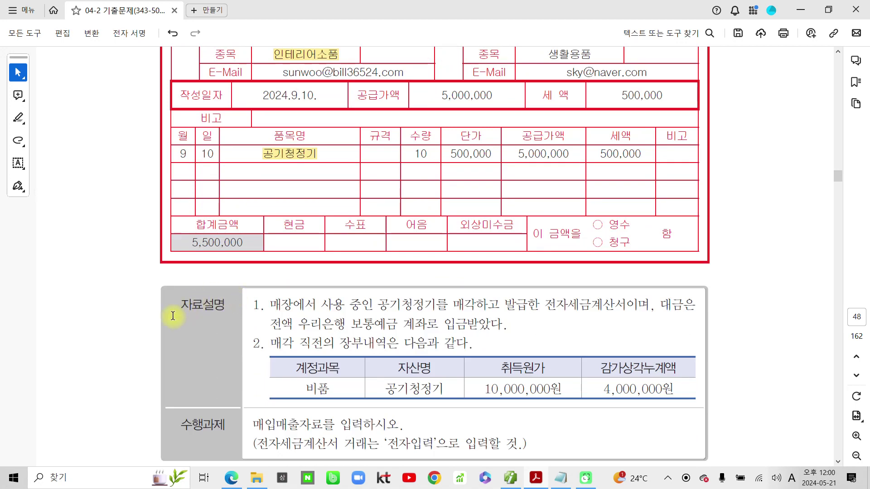
pyautogui.moveTo(178, 304); pyautogui.dragTo(226, 305)
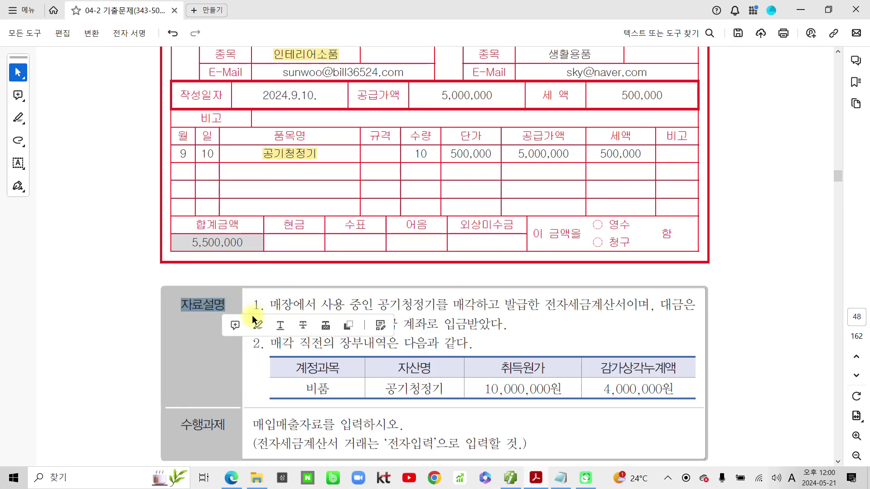
pyautogui.click(265, 327)
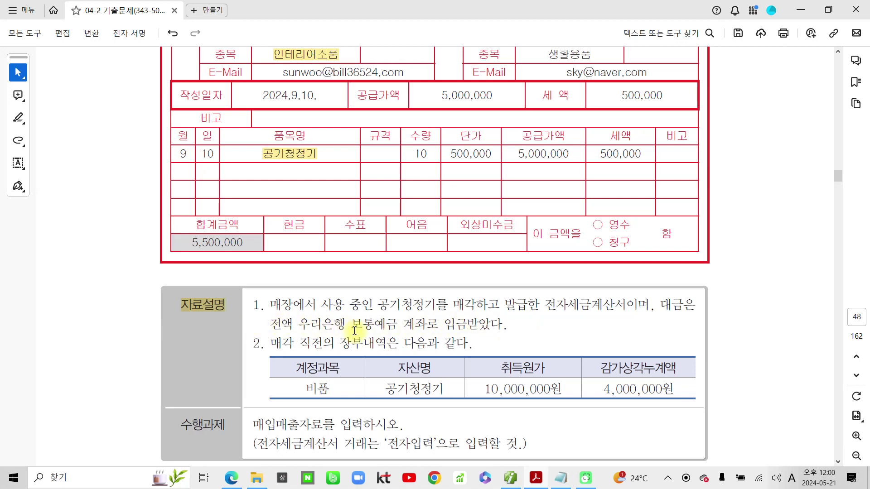
pyautogui.moveTo(351, 324); pyautogui.dragTo(398, 324)
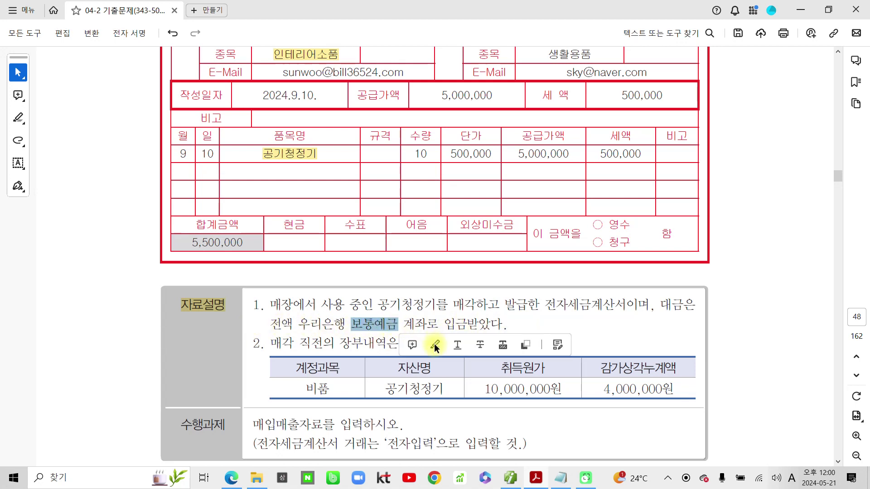
pyautogui.click(414, 343)
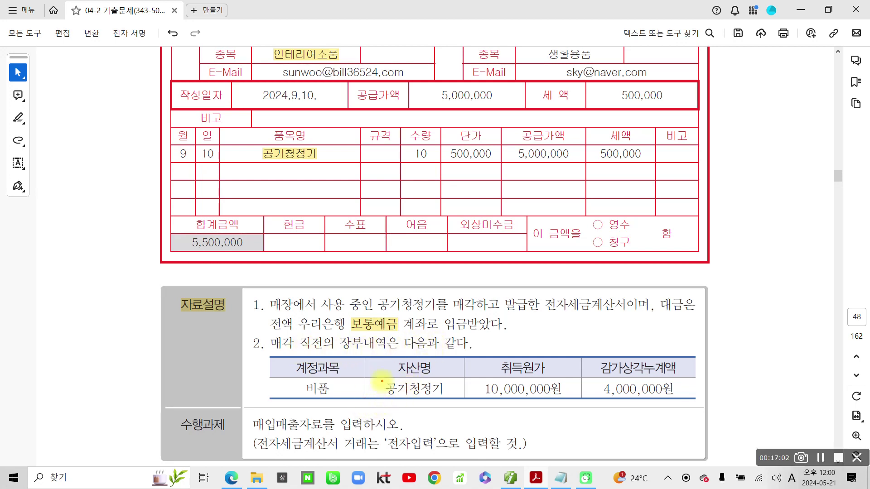
# - Box the asset name, acquisition cost and accumulated depreciation, circle the invoice's supply amount, and clear the ink
pyautogui.moveTo(382, 378)
pyautogui.mouseDown()
pyautogui.moveTo(448, 399)
pyautogui.moveTo(563, 401)
pyautogui.mouseUp()
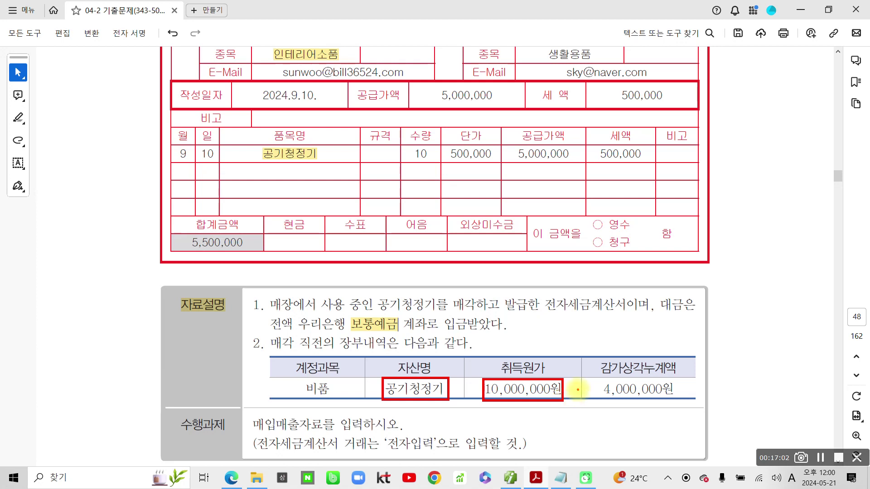
pyautogui.moveTo(596, 377); pyautogui.dragTo(696, 401)
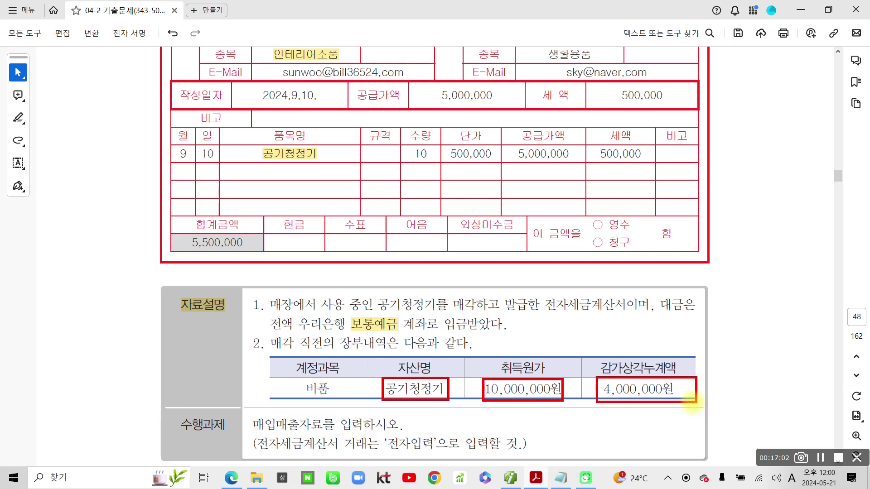
pyautogui.moveTo(561, 192)
pyautogui.mouseDown()
pyautogui.moveTo(492, 149)
pyautogui.moveTo(566, 195)
pyautogui.mouseUp()
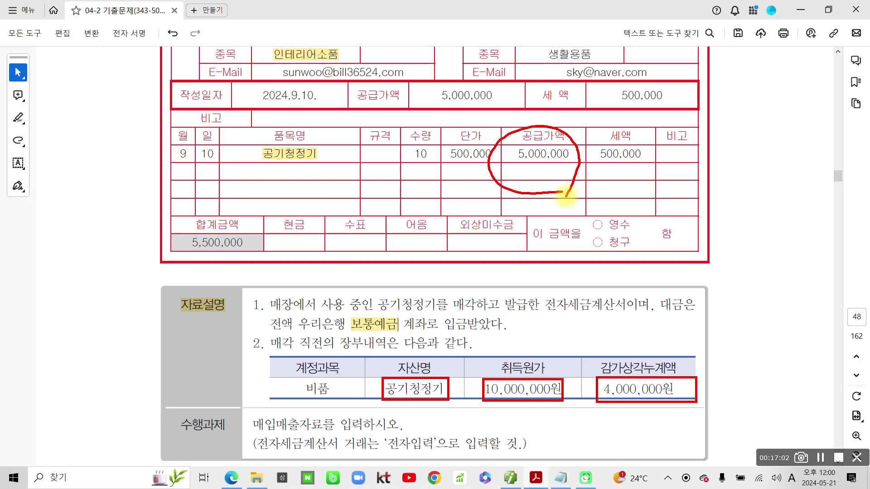
pyautogui.press('Escape')
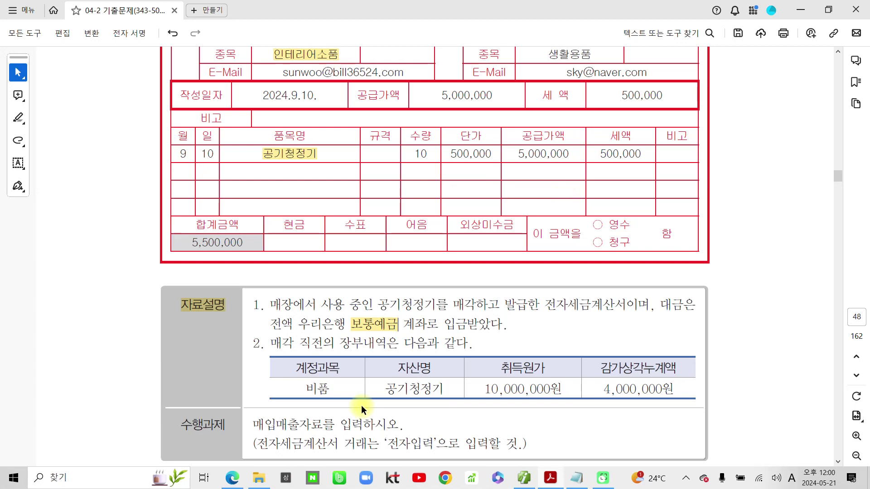
# - Highlight the 수행과제 instruction 매입매출자료를 입력하시오 and the word 전자입력 below it
pyautogui.scroll(-3, 270, 413)
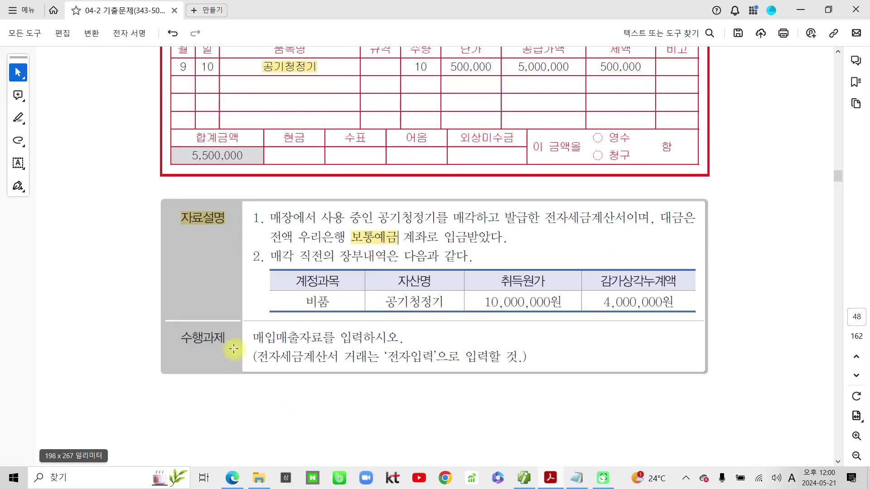
pyautogui.moveTo(254, 342); pyautogui.dragTo(435, 359)
pyautogui.click(434, 356)
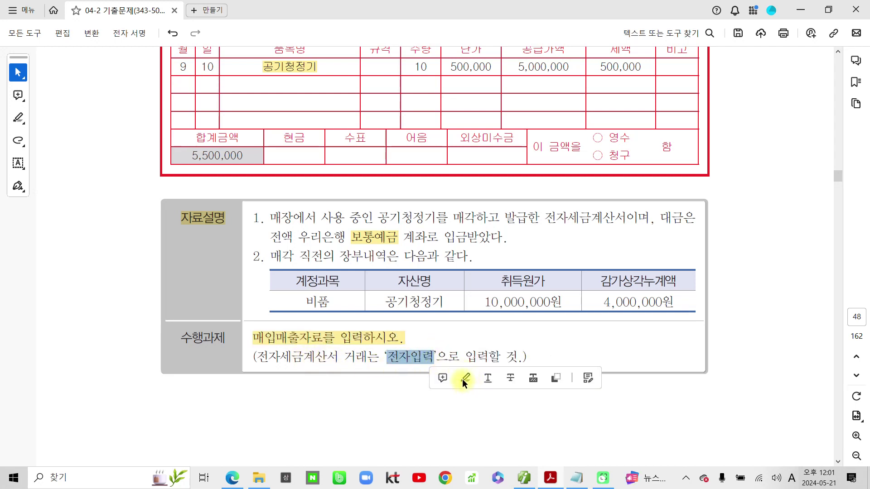
pyautogui.click(462, 381)
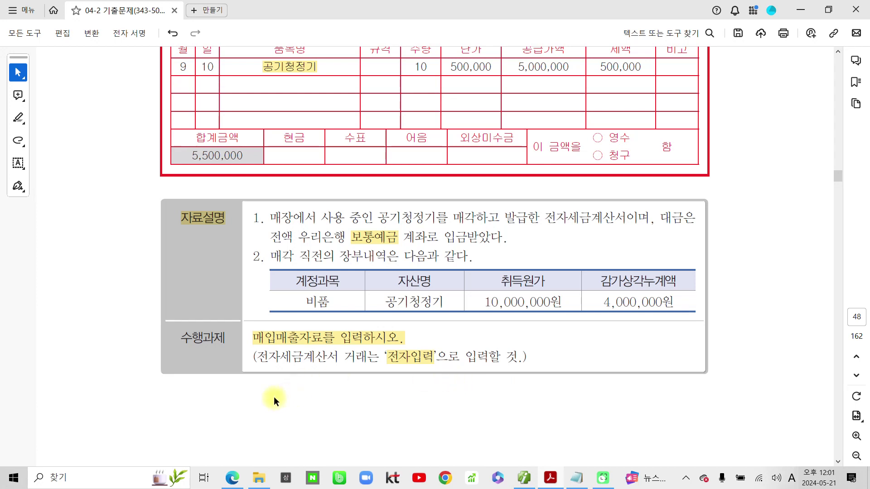
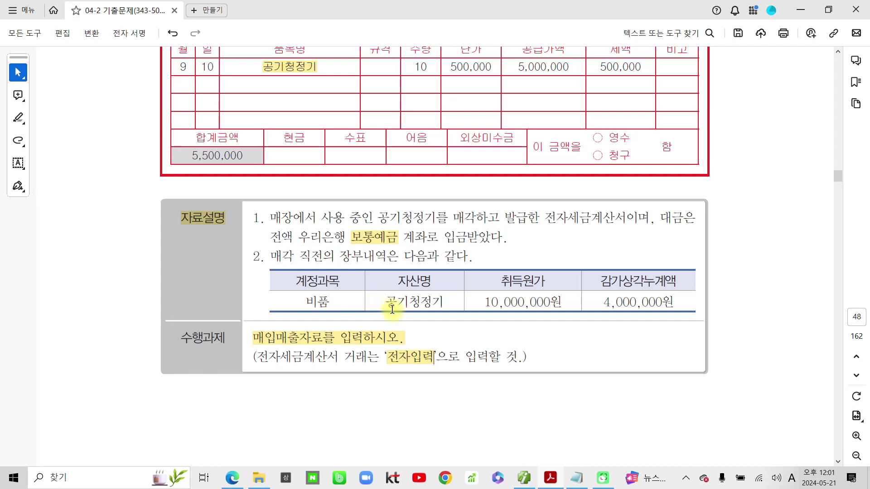
# - Highlight the issue date 2024.9.10. in the tax invoice
pyautogui.scroll(1, 439, 308)
pyautogui.scroll(5, 439, 308)
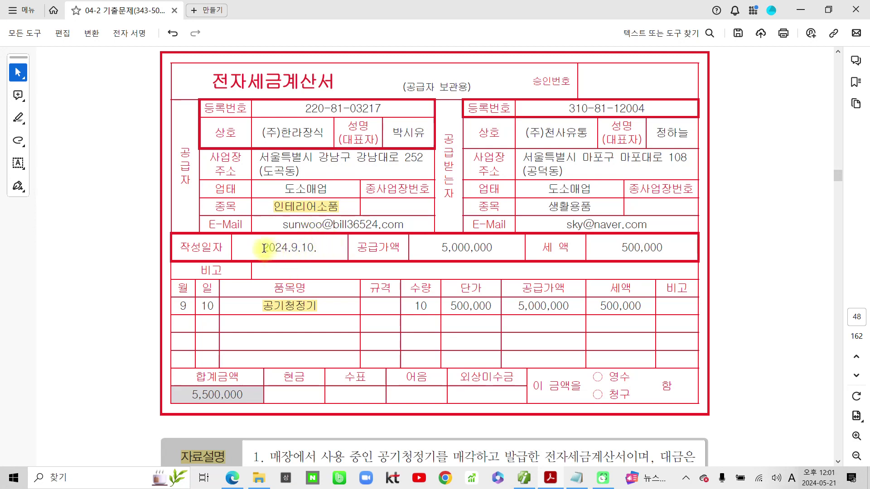
pyautogui.moveTo(263, 247); pyautogui.dragTo(349, 262)
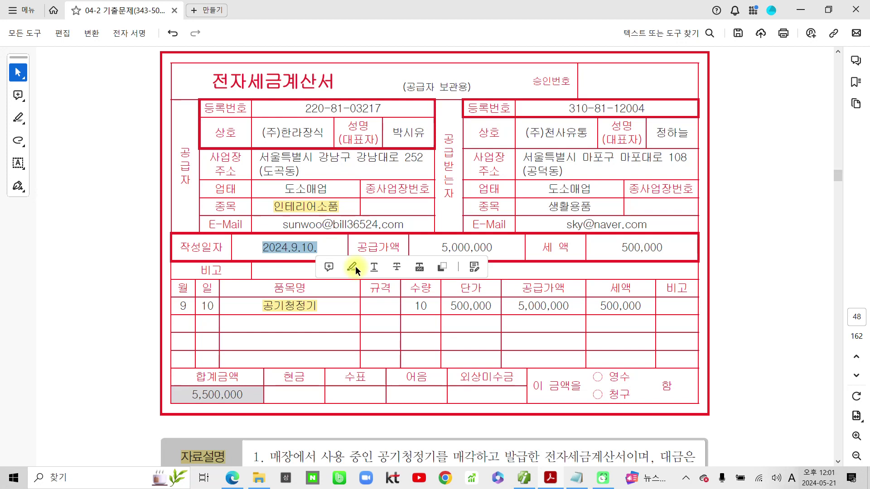
pyautogui.click(352, 266)
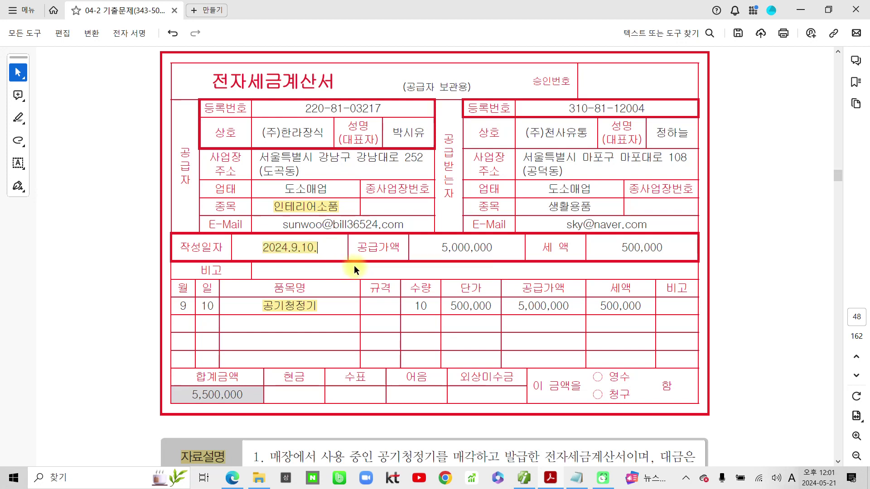
# - Switch to the accounting program and start a September 10 entry with tax type 11 과세 in 매입매출전표입력
pyautogui.click(524, 477)
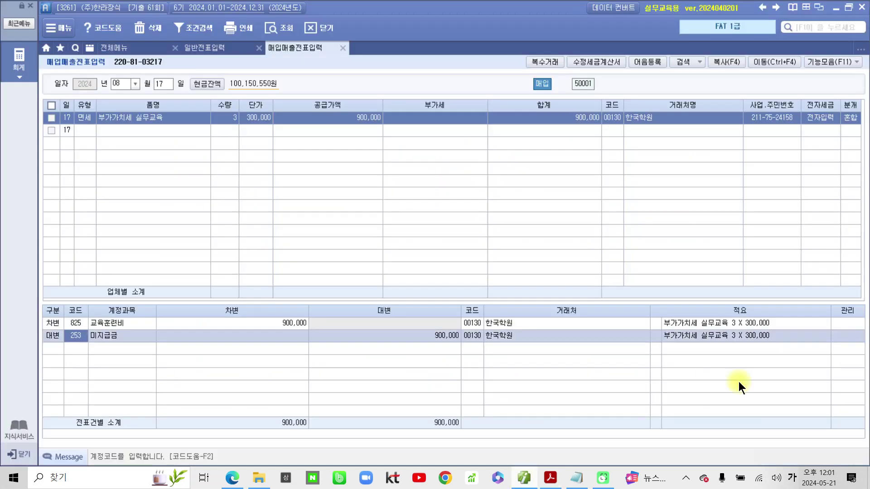
pyautogui.click(135, 84)
pyautogui.click(123, 161)
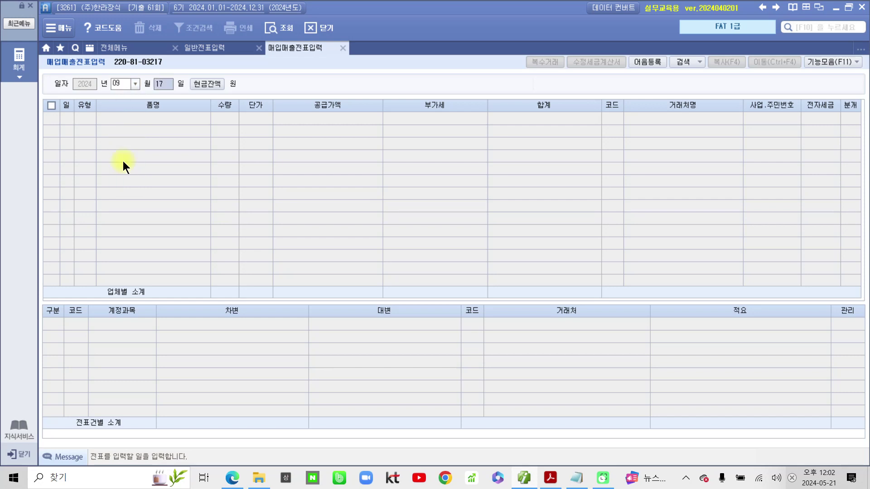
pyautogui.write('10')
pyautogui.press('Return')
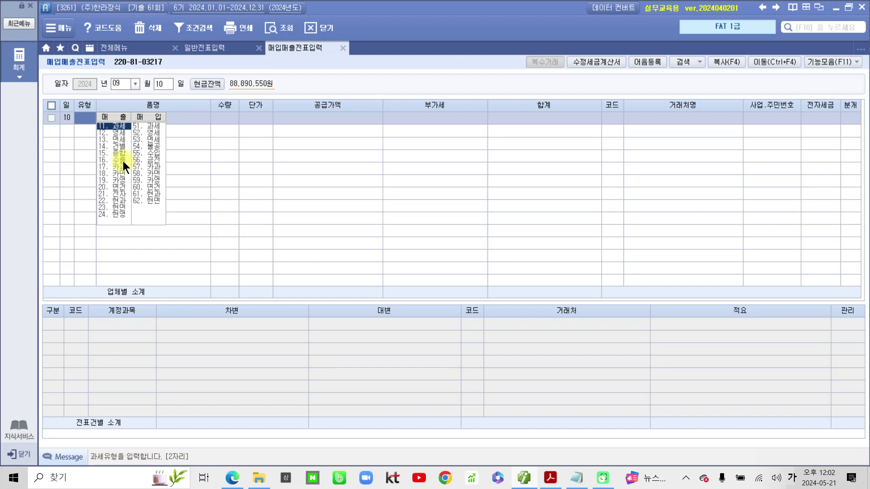
pyautogui.write('11')
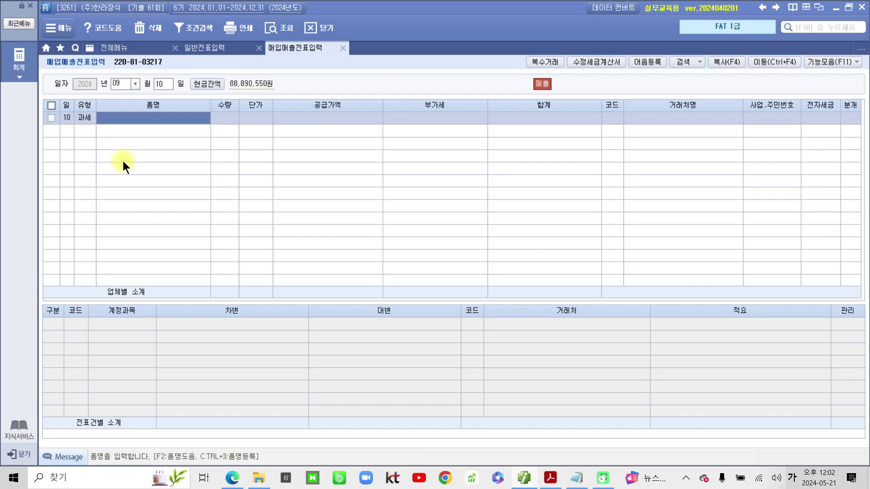
# - Enter the item 공기청정기 with quantity 10 and unit price 500,000 on the sales line
pyautogui.write('공기')
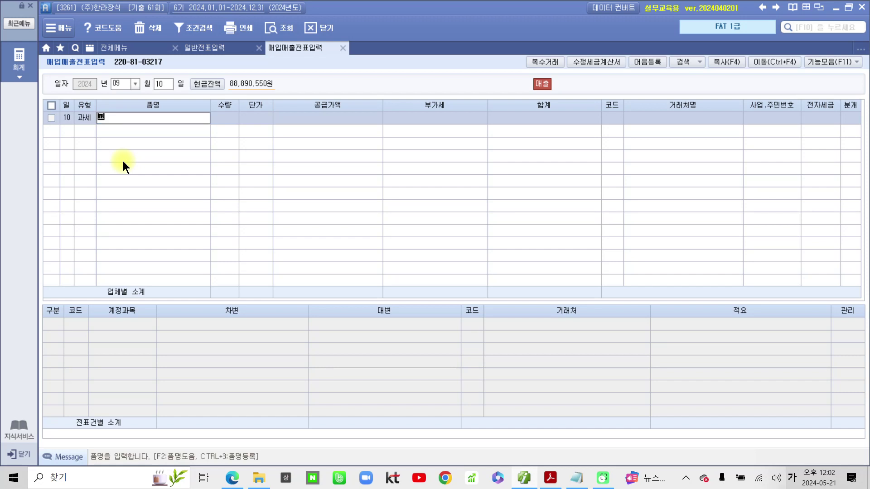
pyautogui.write('청저')
pyautogui.write('정기')
pyautogui.press('Return')
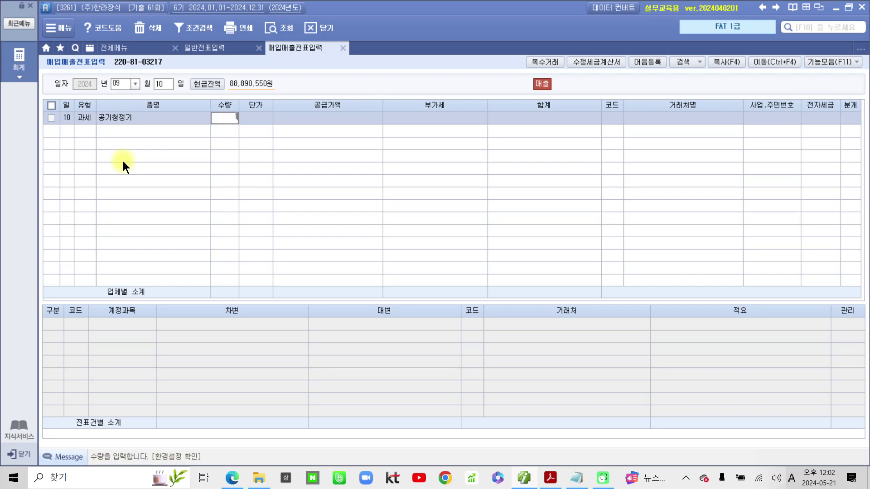
pyautogui.write('10')
pyautogui.press('Return')
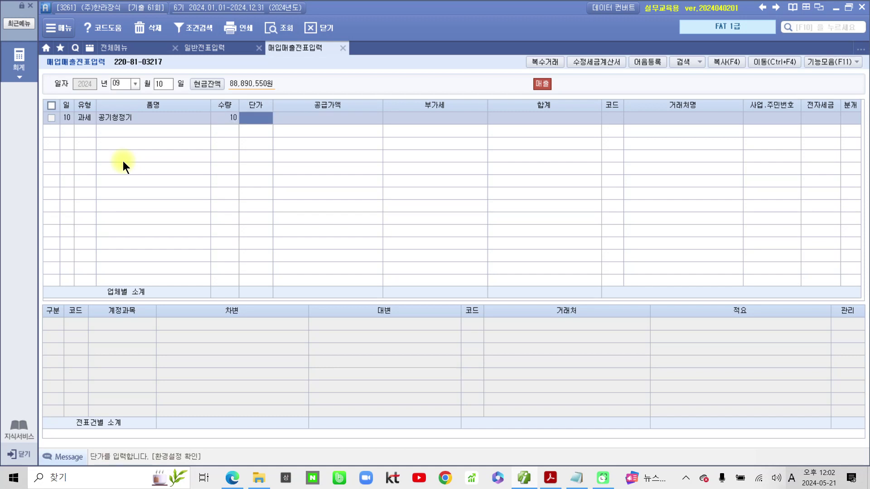
pyautogui.write('500')
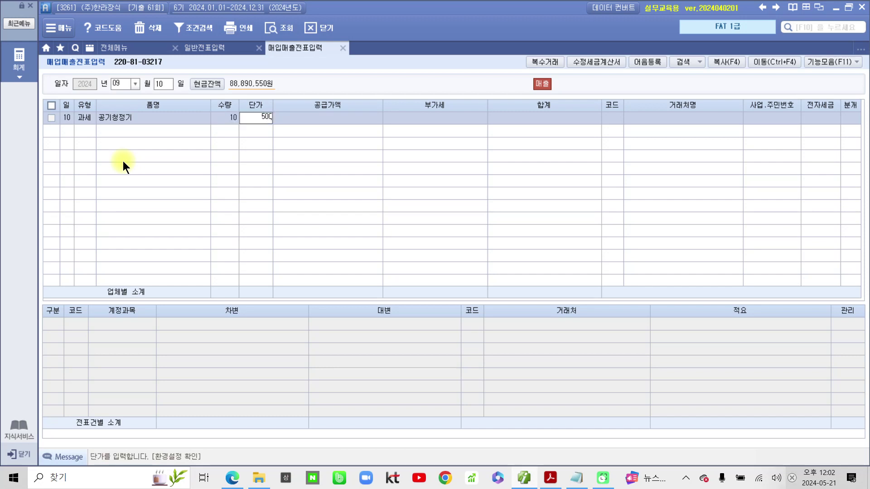
pyautogui.write(',000')
pyautogui.press('Return')
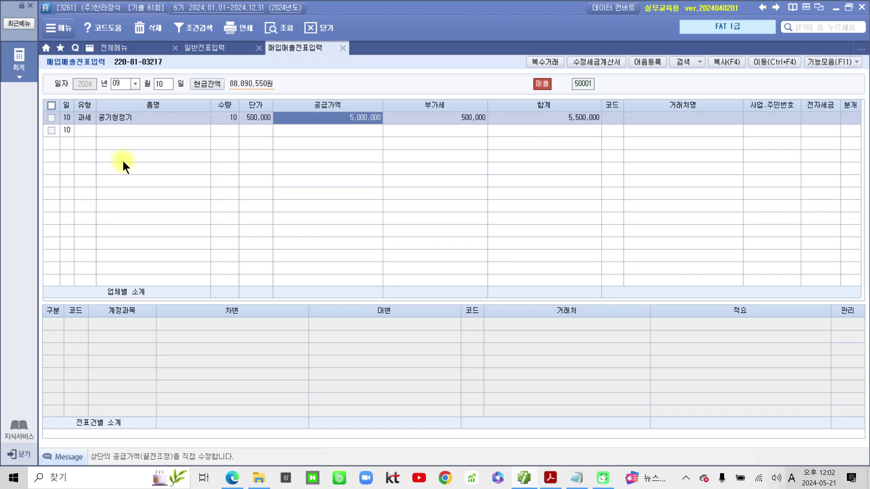
# - Accept the line's amounts, look up 천사 to assign customer (주)천사유통, and mark the tax invoice as 전자입력
pyautogui.press('Return')
pyautogui.press('Return')
pyautogui.press('Return')
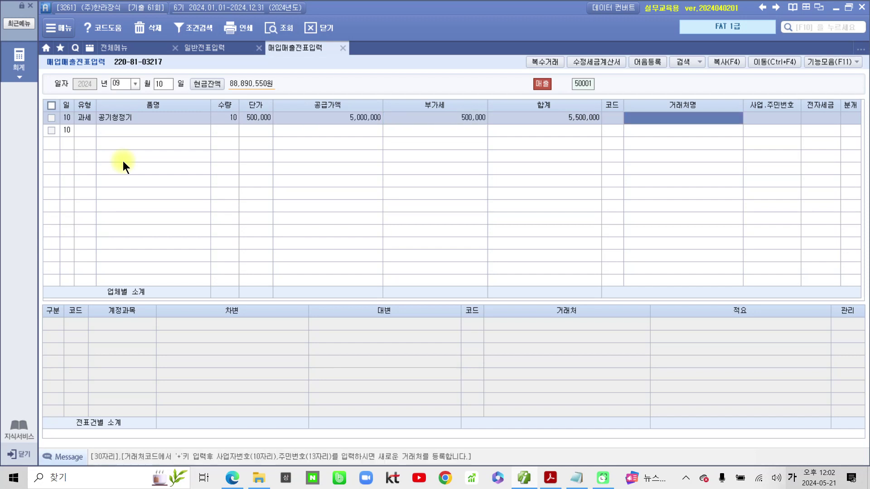
pyautogui.hotkey('shift', 'Tab')
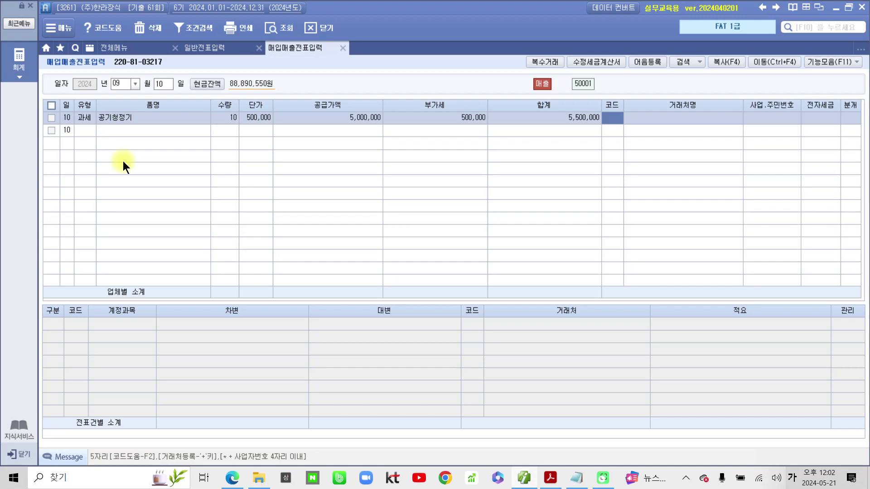
pyautogui.write('천사')
pyautogui.press('Return')
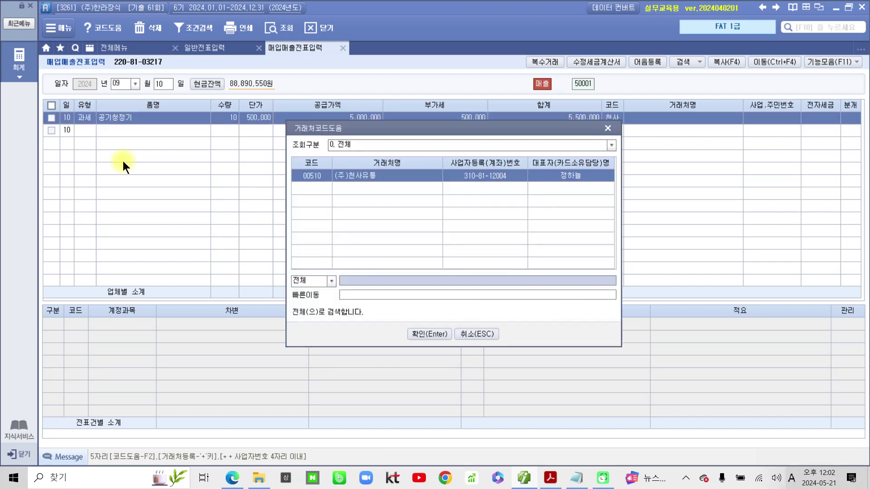
pyautogui.press('Return')
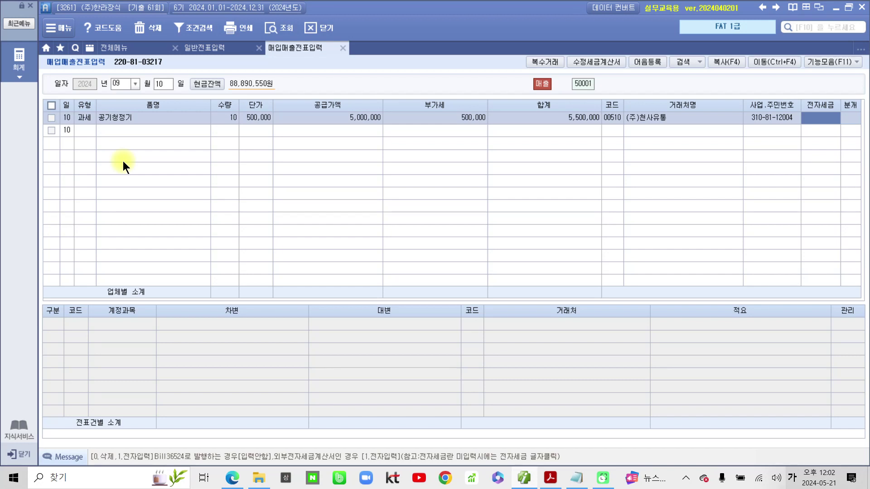
pyautogui.write('1')
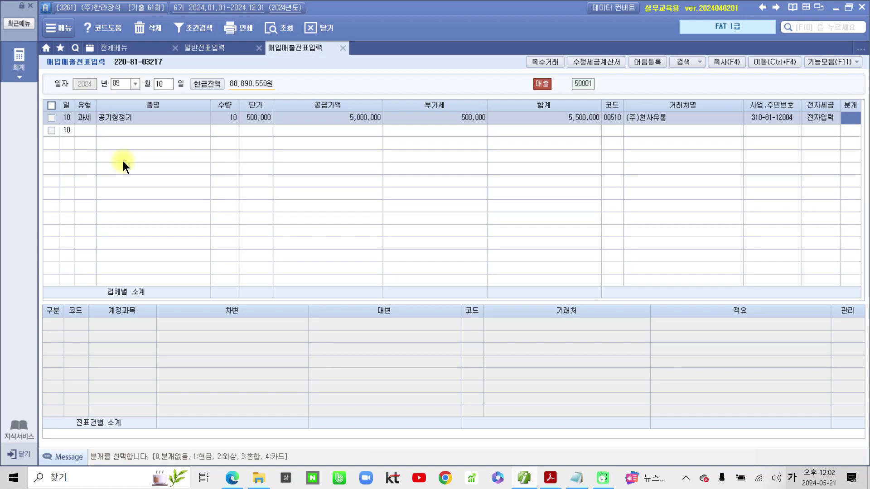
# - Set the journal type of the 공기청정기 sales line to 3 혼합
pyautogui.hotkey('ctrl', '2')
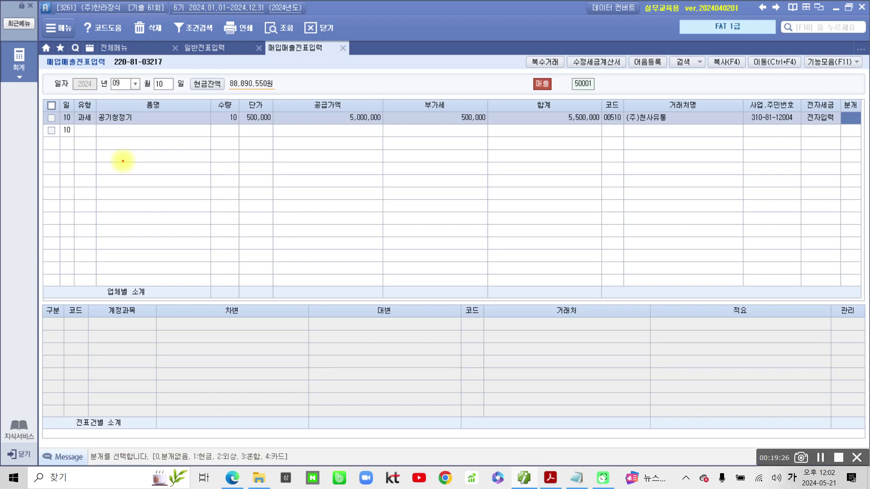
pyautogui.moveTo(828, 138)
pyautogui.mouseDown()
pyautogui.moveTo(849, 153)
pyautogui.moveTo(838, 186)
pyautogui.moveTo(816, 193)
pyautogui.mouseUp()
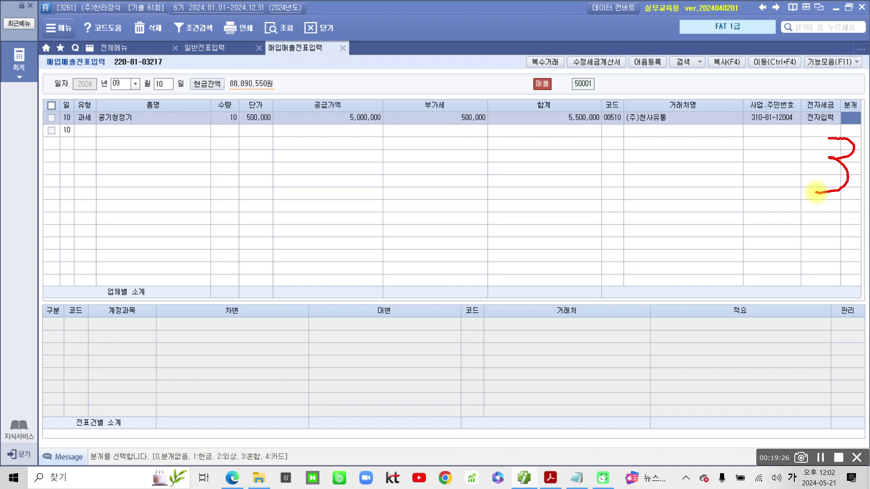
pyautogui.press('Escape')
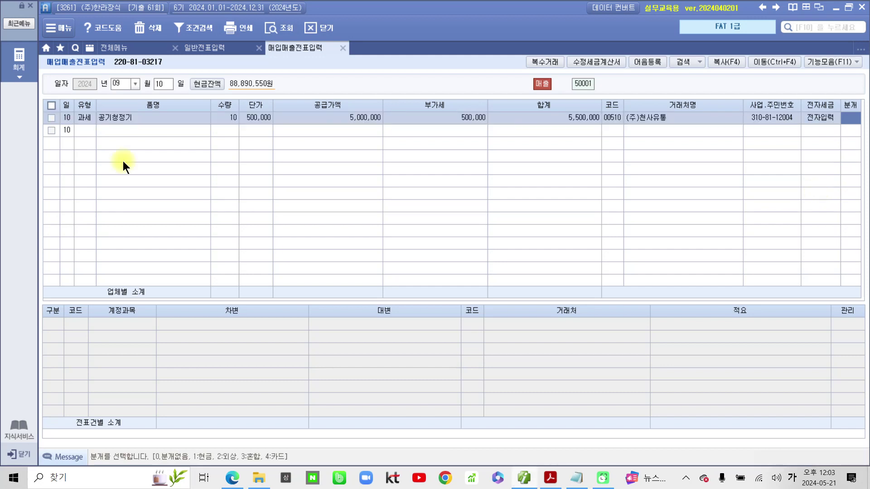
pyautogui.write('3')
pyautogui.press('Return')
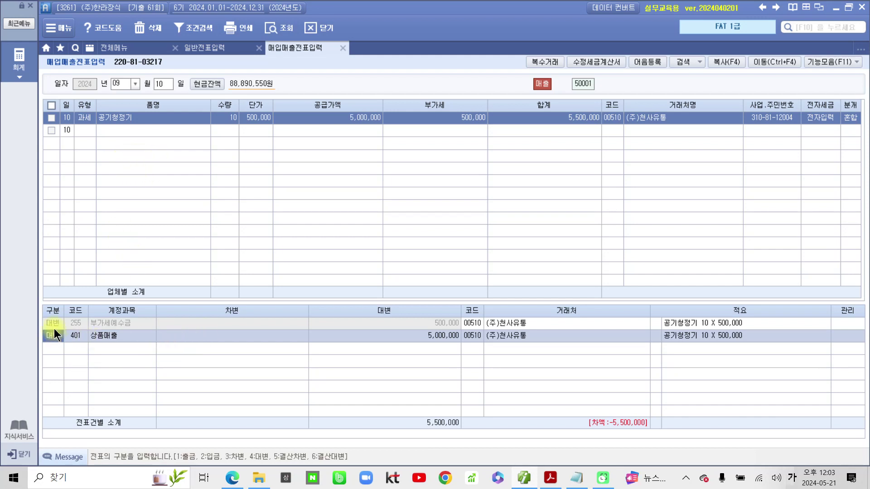
# - Change the account of the 상품매출 credit line to 212 비품
pyautogui.click(410, 327)
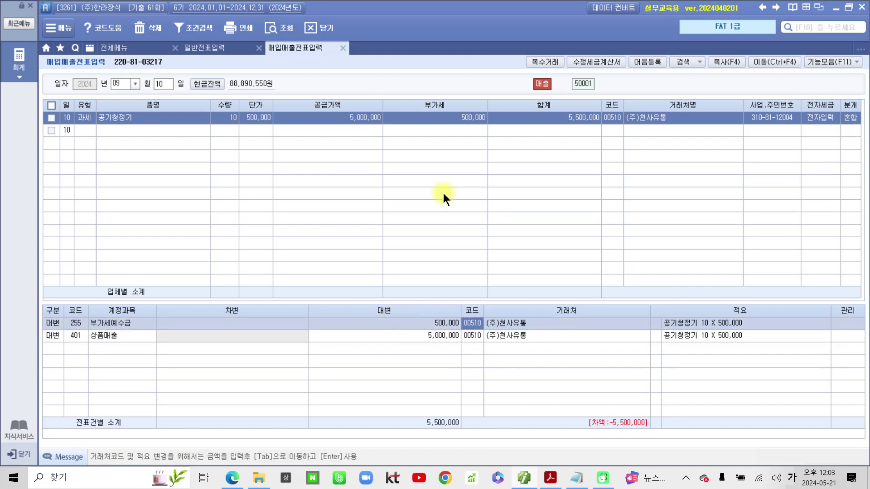
pyautogui.click(445, 121)
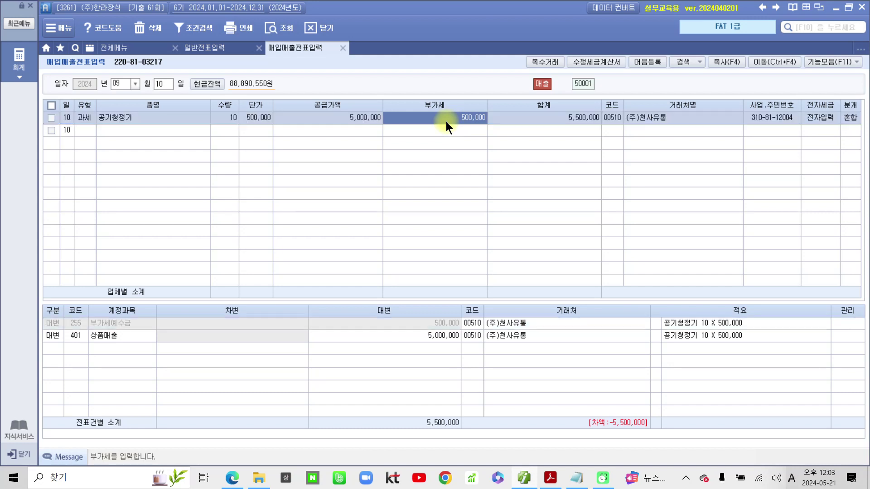
pyautogui.click(420, 325)
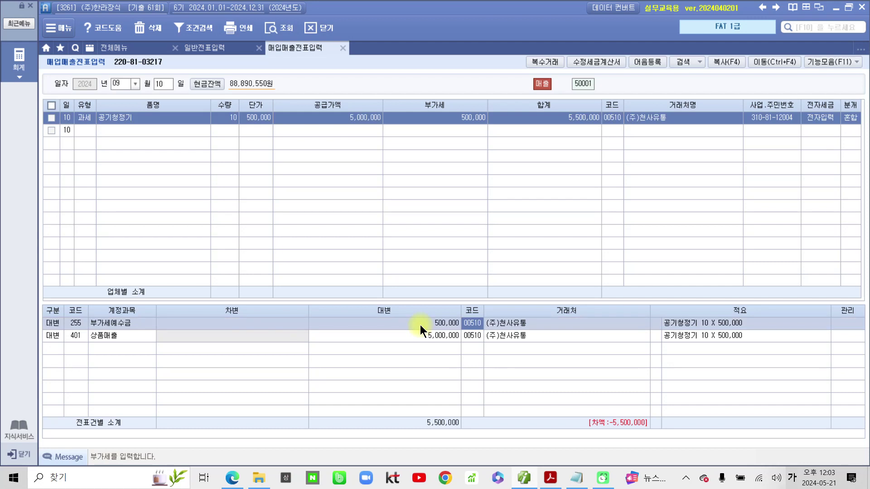
pyautogui.click(364, 334)
pyautogui.click(76, 333)
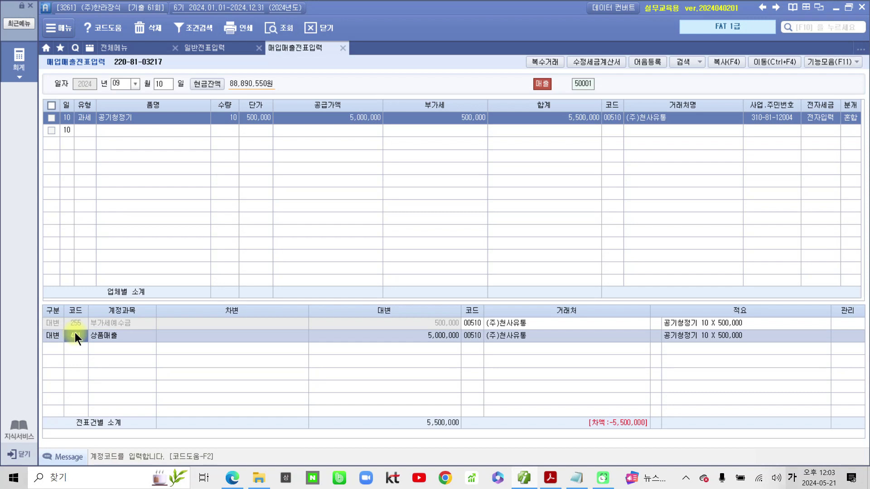
pyautogui.click(76, 335)
pyautogui.write('212')
pyautogui.press('Return')
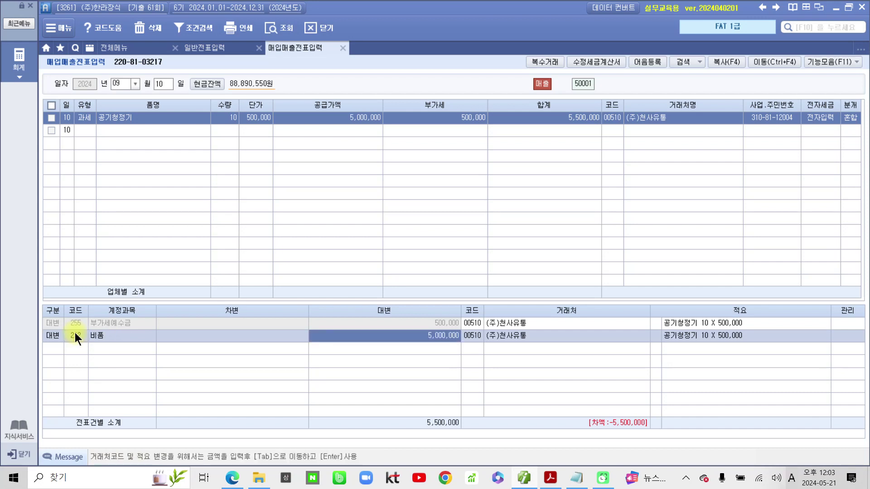
pyautogui.moveTo(474, 357)
pyautogui.mouseDown()
pyautogui.moveTo(423, 355)
pyautogui.moveTo(458, 365)
pyautogui.mouseUp()
pyautogui.moveTo(372, 146)
pyautogui.mouseDown()
pyautogui.moveTo(375, 112)
pyautogui.moveTo(378, 135)
pyautogui.moveTo(340, 229)
pyautogui.moveTo(408, 333)
pyautogui.moveTo(410, 316)
pyautogui.moveTo(406, 342)
pyautogui.mouseUp()
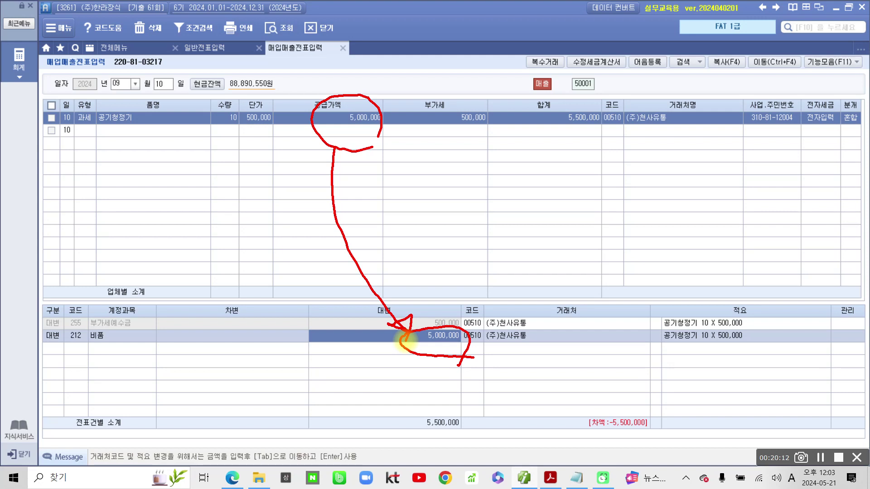
pyautogui.moveTo(127, 362)
pyautogui.mouseDown()
pyautogui.moveTo(96, 318)
pyautogui.moveTo(116, 355)
pyautogui.mouseUp()
pyautogui.moveTo(420, 373); pyautogui.dragTo(427, 373)
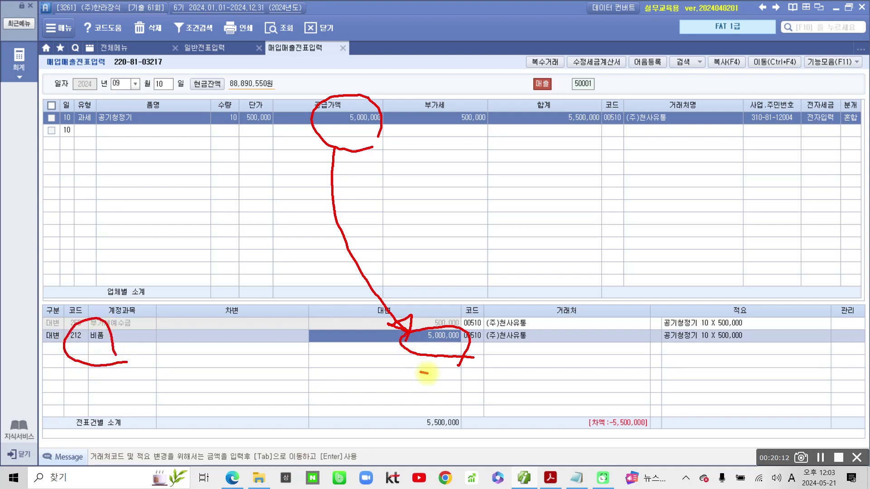
pyautogui.moveTo(569, 353)
pyautogui.mouseDown()
pyautogui.moveTo(462, 347)
pyautogui.moveTo(468, 336)
pyautogui.mouseUp()
pyautogui.moveTo(469, 337); pyautogui.dragTo(463, 347)
pyautogui.moveTo(586, 291); pyautogui.dragTo(603, 341)
pyautogui.moveTo(603, 341)
pyautogui.mouseDown()
pyautogui.moveTo(587, 363)
pyautogui.moveTo(615, 354)
pyautogui.mouseUp()
pyautogui.moveTo(579, 378); pyautogui.dragTo(599, 394)
pyautogui.moveTo(631, 324); pyautogui.dragTo(622, 402)
pyautogui.moveTo(647, 347); pyautogui.dragTo(673, 336)
pyautogui.moveTo(650, 346); pyautogui.dragTo(676, 355)
pyautogui.moveTo(636, 379); pyautogui.dragTo(689, 368)
pyautogui.moveTo(649, 392)
pyautogui.mouseDown()
pyautogui.moveTo(671, 390)
pyautogui.moveTo(671, 410)
pyautogui.mouseUp()
pyautogui.moveTo(708, 331)
pyautogui.mouseDown()
pyautogui.moveTo(701, 362)
pyautogui.moveTo(737, 358)
pyautogui.mouseUp()
pyautogui.moveTo(699, 380)
pyautogui.mouseDown()
pyautogui.moveTo(716, 401)
pyautogui.moveTo(711, 409)
pyautogui.mouseUp()
pyautogui.moveTo(750, 358); pyautogui.dragTo(776, 368)
pyautogui.moveTo(790, 358)
pyautogui.mouseDown()
pyautogui.moveTo(767, 402)
pyautogui.moveTo(773, 428)
pyautogui.mouseUp()
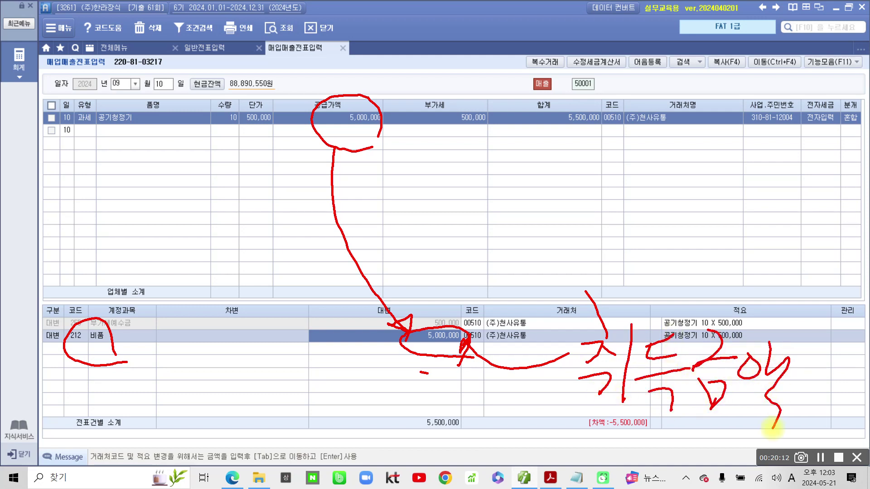
pyautogui.press('Escape')
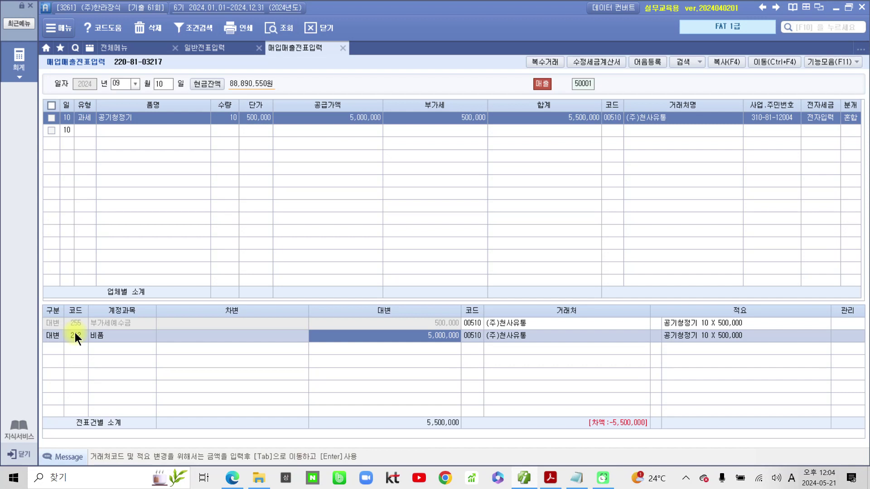
# - Set the credit amount of the 비품 line to 10,000,000
pyautogui.write('10,000,000')
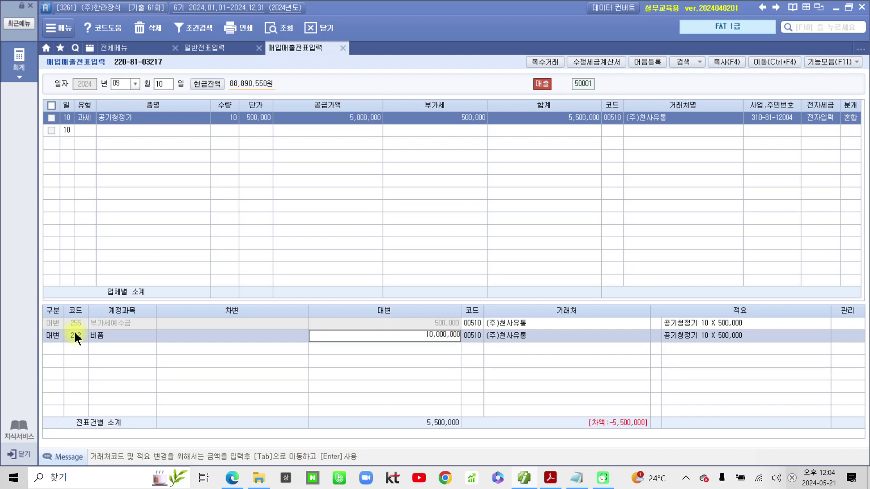
pyautogui.press('Return')
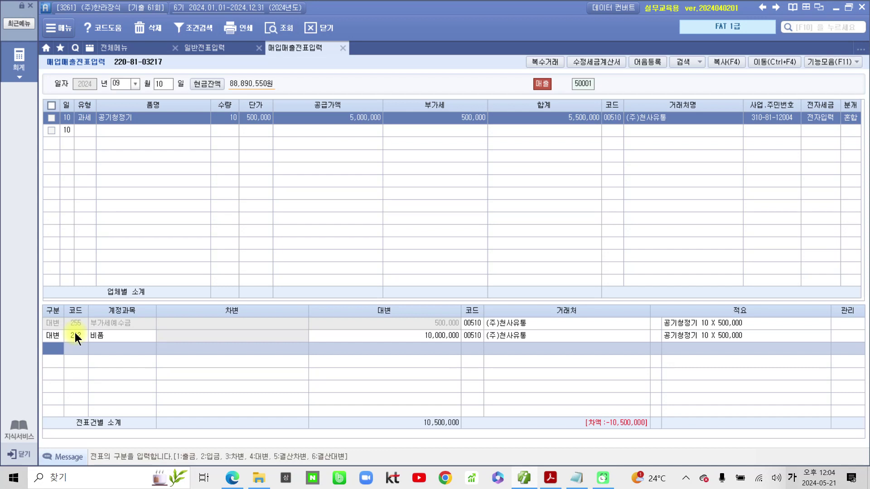
# - Switch to the exam PDF and examine the 취득원가 and 감가상각누계액 of the 비품 in the 자료설명 table
pyautogui.click(551, 479)
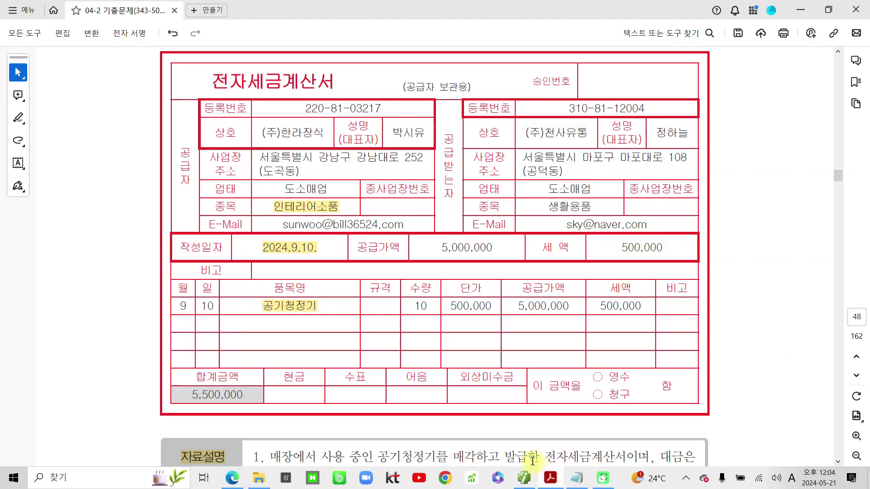
pyautogui.scroll(-3, 527, 440)
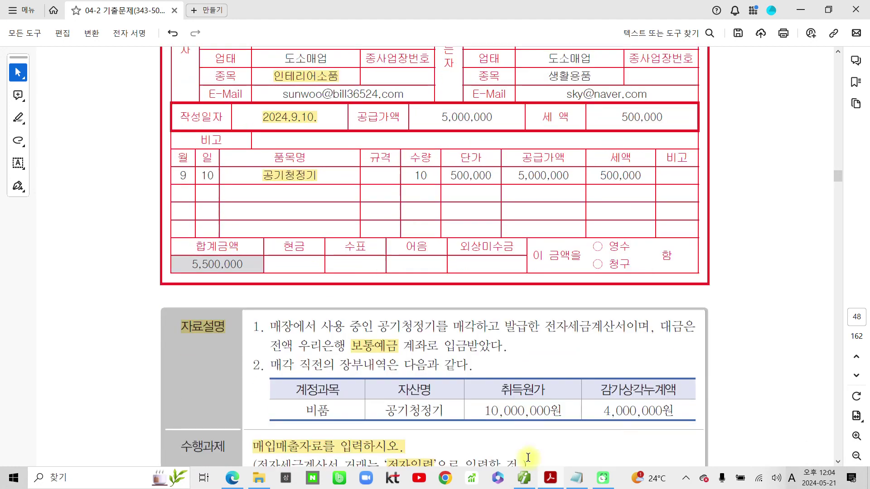
pyautogui.moveTo(693, 402)
pyautogui.mouseDown()
pyautogui.moveTo(579, 376)
pyautogui.moveTo(682, 404)
pyautogui.mouseUp()
pyautogui.moveTo(546, 413)
pyautogui.mouseDown()
pyautogui.moveTo(462, 369)
pyautogui.moveTo(562, 385)
pyautogui.moveTo(554, 413)
pyautogui.mouseUp()
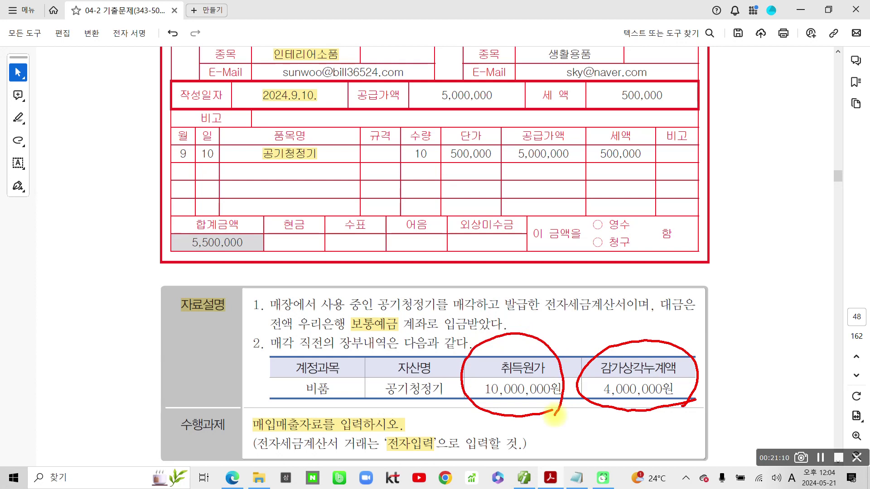
pyautogui.moveTo(446, 306)
pyautogui.mouseDown()
pyautogui.moveTo(479, 293)
pyautogui.moveTo(459, 326)
pyautogui.mouseUp()
pyautogui.moveTo(471, 308)
pyautogui.mouseDown()
pyautogui.moveTo(477, 327)
pyautogui.moveTo(496, 289)
pyautogui.mouseUp()
pyautogui.moveTo(501, 277)
pyautogui.mouseDown()
pyautogui.moveTo(492, 349)
pyautogui.moveTo(485, 339)
pyautogui.mouseUp()
pyautogui.moveTo(512, 307); pyautogui.dragTo(538, 336)
pyautogui.moveTo(545, 296); pyautogui.dragTo(547, 349)
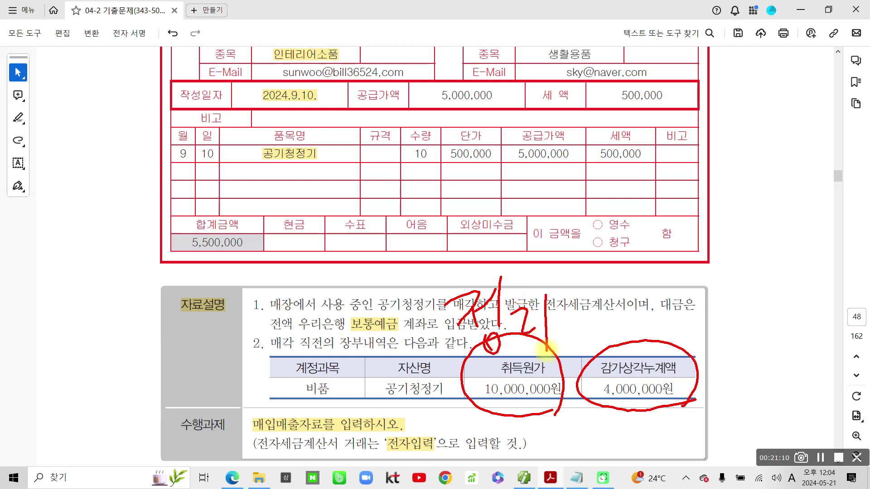
pyautogui.moveTo(625, 291); pyautogui.dragTo(633, 327)
pyautogui.moveTo(645, 313)
pyautogui.mouseDown()
pyautogui.moveTo(655, 337)
pyautogui.moveTo(676, 311)
pyautogui.moveTo(677, 357)
pyautogui.mouseUp()
pyautogui.moveTo(680, 339); pyautogui.dragTo(679, 358)
pyautogui.moveTo(698, 300)
pyautogui.mouseDown()
pyautogui.moveTo(706, 322)
pyautogui.moveTo(728, 323)
pyautogui.mouseUp()
pyautogui.moveTo(741, 293); pyautogui.dragTo(738, 375)
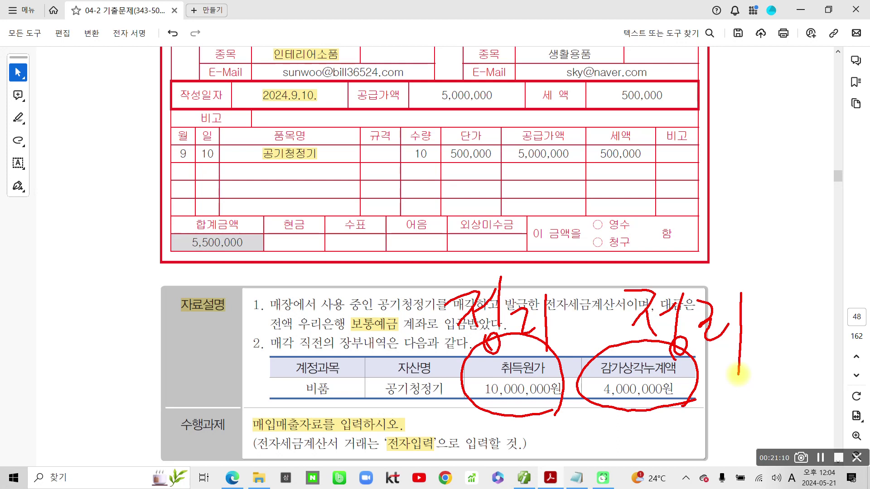
pyautogui.moveTo(301, 436); pyautogui.dragTo(344, 414)
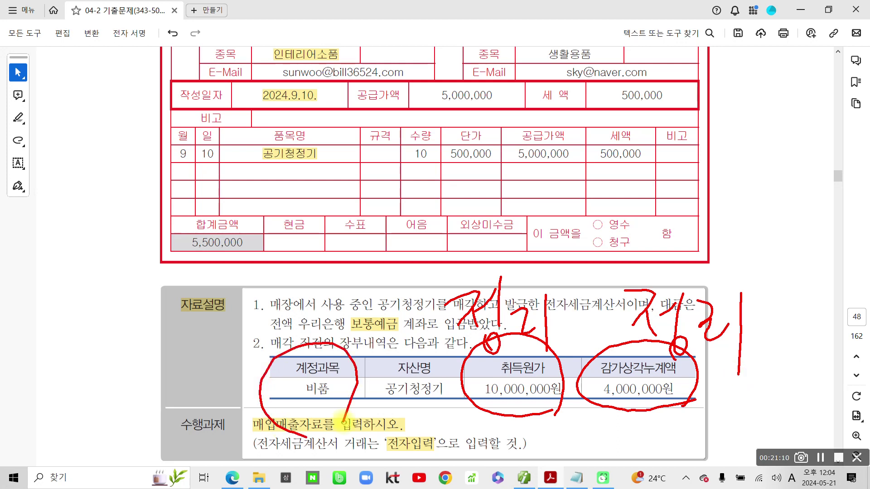
pyautogui.press('Escape')
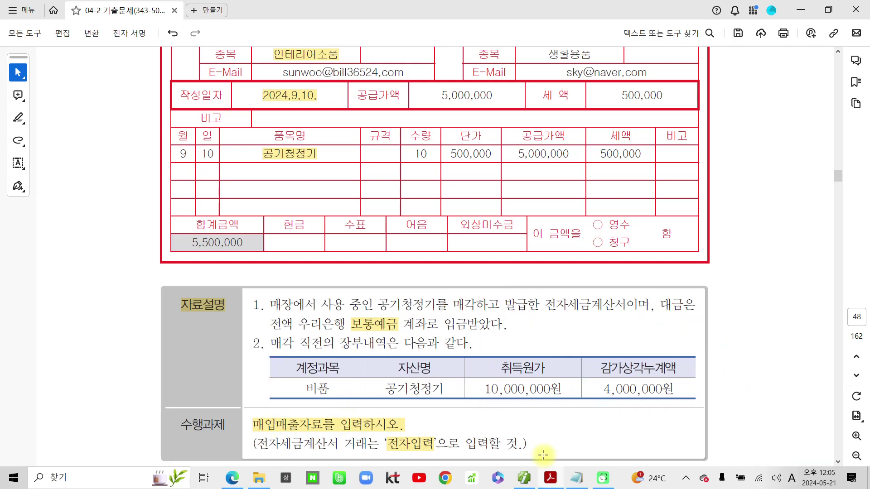
# - Switch back to the accounting program and add a debit line for account 213 감가상각누계액 with amount 4,000,000
pyautogui.click(526, 479)
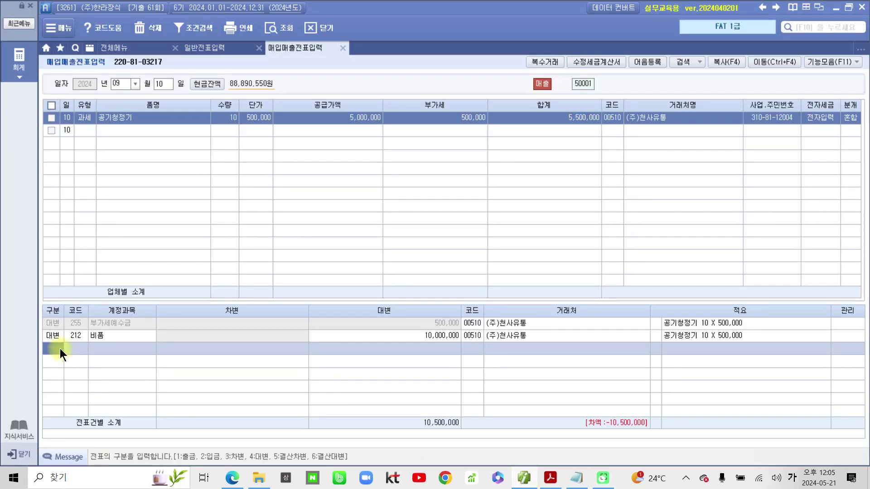
pyautogui.press('3')
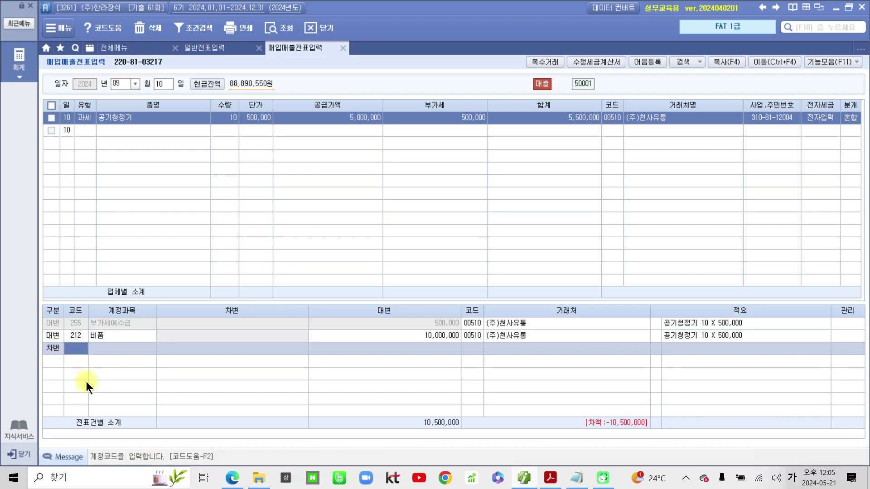
pyautogui.moveTo(84, 323)
pyautogui.mouseDown()
pyautogui.moveTo(59, 338)
pyautogui.moveTo(123, 331)
pyautogui.moveTo(117, 353)
pyautogui.mouseUp()
pyautogui.moveTo(149, 319); pyautogui.dragTo(150, 365)
pyautogui.moveTo(50, 361)
pyautogui.mouseDown()
pyautogui.moveTo(76, 390)
pyautogui.moveTo(103, 399)
pyautogui.mouseUp()
pyautogui.press('Escape')
pyautogui.write('213')
pyautogui.press('Return')
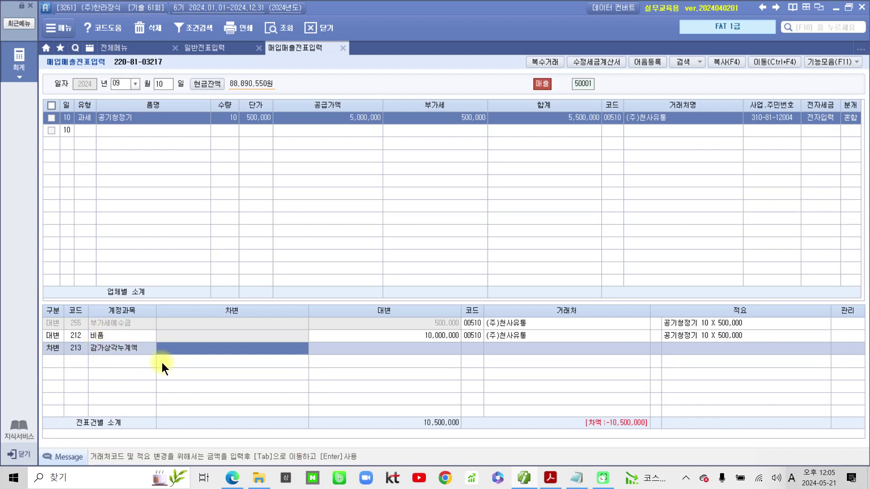
pyautogui.write('4')
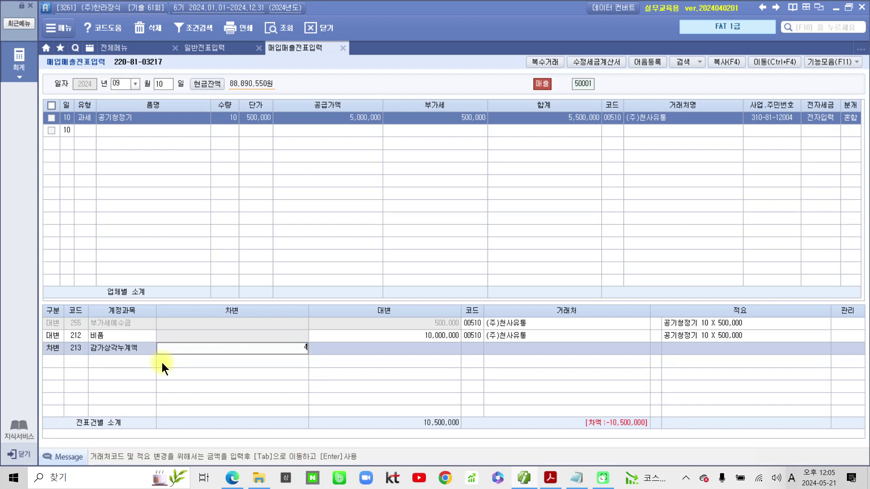
pyautogui.write(',000,000')
pyautogui.press('Return')
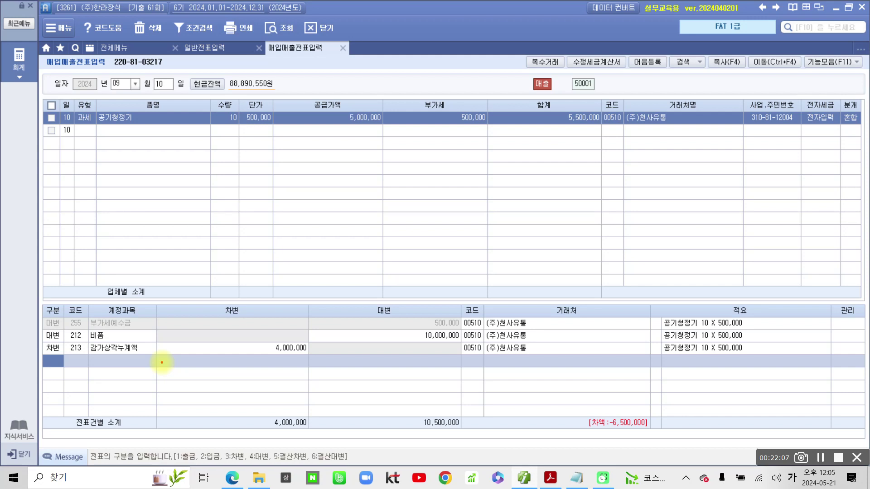
pyautogui.moveTo(43, 323)
pyautogui.mouseDown()
pyautogui.moveTo(55, 360)
pyautogui.moveTo(446, 358)
pyautogui.moveTo(460, 322)
pyautogui.moveTo(305, 333)
pyautogui.moveTo(38, 331)
pyautogui.mouseUp()
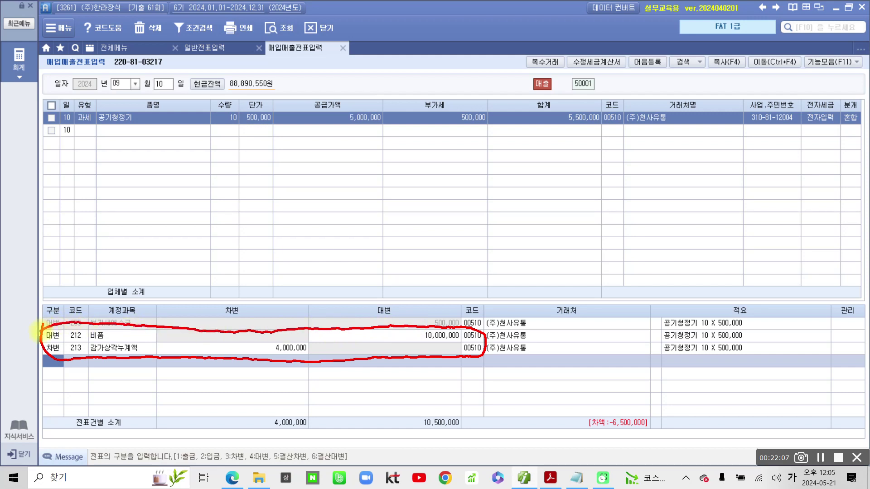
pyautogui.moveTo(600, 155)
pyautogui.mouseDown()
pyautogui.moveTo(521, 129)
pyautogui.moveTo(639, 123)
pyautogui.moveTo(525, 111)
pyautogui.moveTo(566, 83)
pyautogui.mouseUp()
pyautogui.moveTo(567, 177)
pyautogui.mouseDown()
pyautogui.moveTo(508, 219)
pyautogui.moveTo(220, 365)
pyautogui.moveTo(77, 380)
pyautogui.mouseUp()
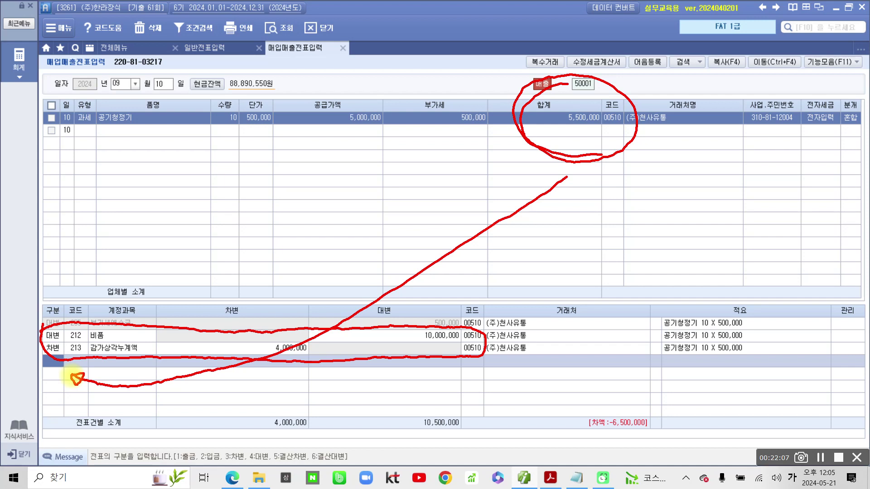
pyautogui.moveTo(512, 154)
pyautogui.mouseDown()
pyautogui.moveTo(645, 154)
pyautogui.moveTo(641, 165)
pyautogui.moveTo(652, 142)
pyautogui.moveTo(711, 147)
pyautogui.mouseUp()
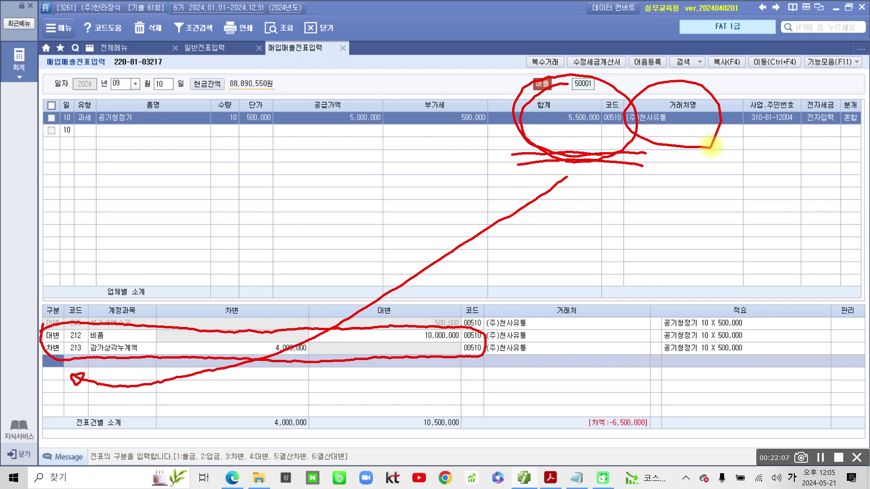
pyautogui.press('Escape')
# - Add a debit line for account 103 보통예금 with amount 5,500,000
pyautogui.write('3')
pyautogui.press('Return')
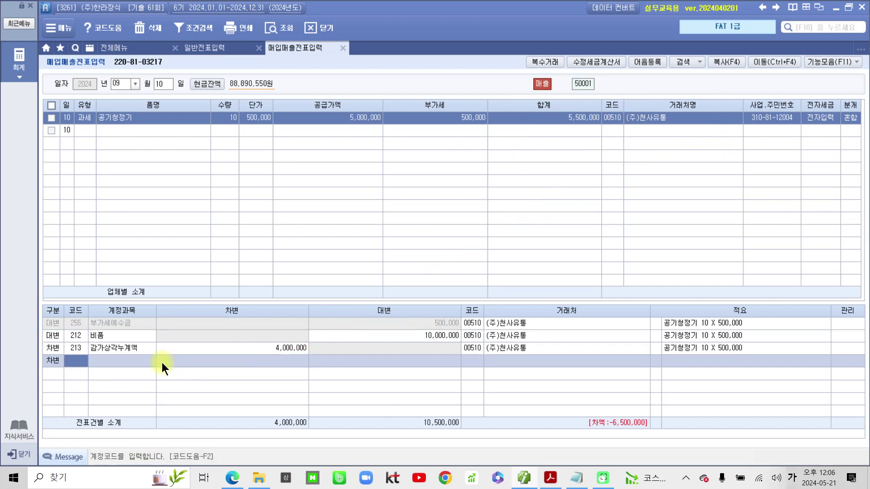
pyautogui.write('103')
pyautogui.press('Return')
pyautogui.press('Hangul')
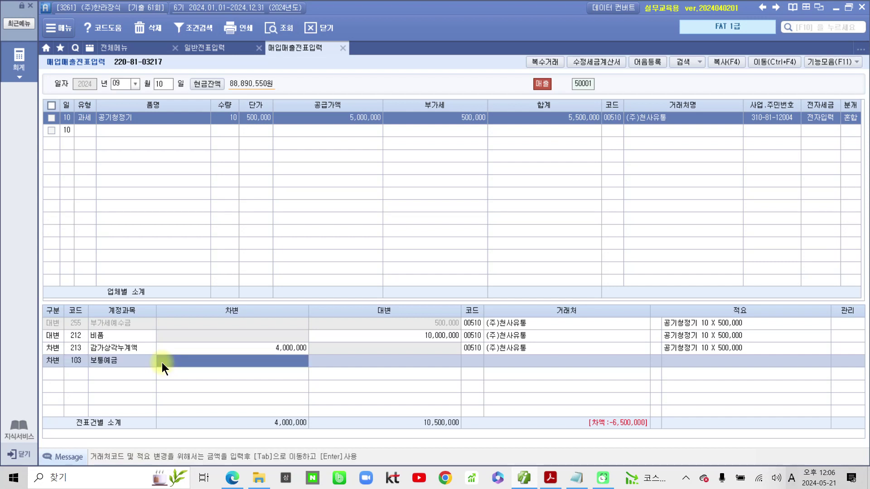
pyautogui.hotkey('ctrl', '2')
pyautogui.moveTo(571, 158)
pyautogui.mouseDown()
pyautogui.moveTo(537, 86)
pyautogui.moveTo(608, 146)
pyautogui.moveTo(299, 279)
pyautogui.moveTo(231, 358)
pyautogui.moveTo(231, 372)
pyautogui.mouseUp()
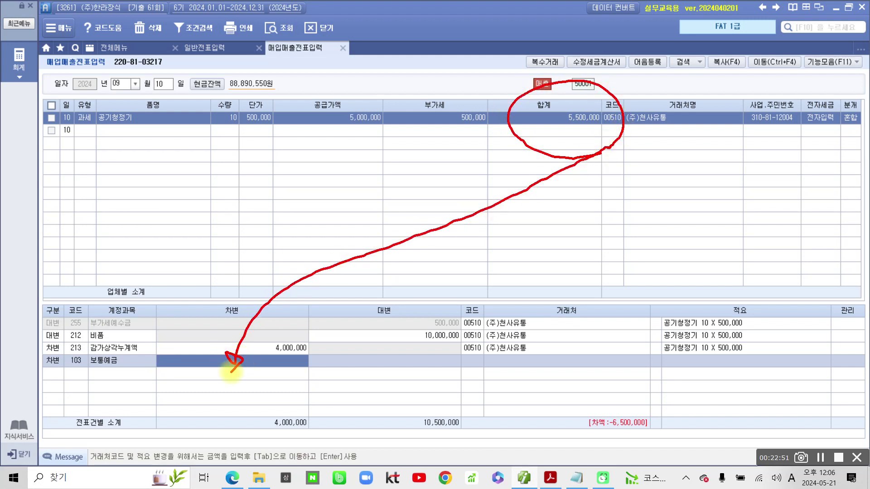
pyautogui.press('Escape')
pyautogui.click(162, 362)
pyautogui.write('5,500,')
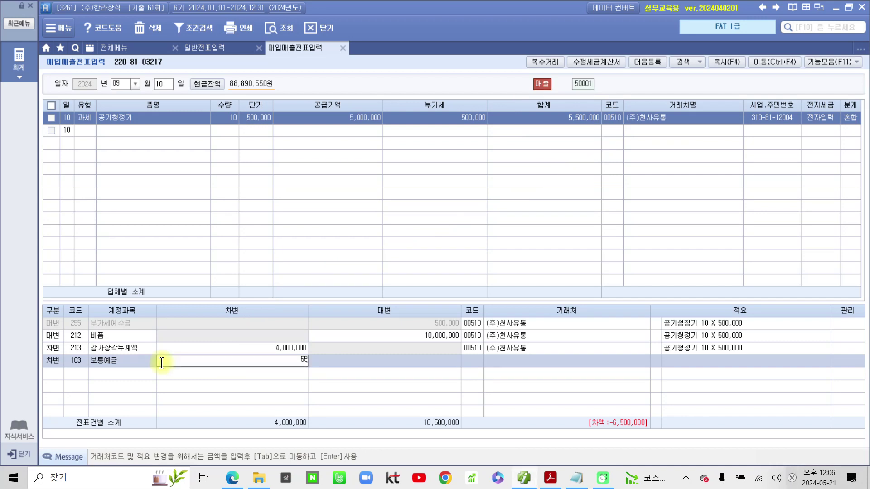
pyautogui.write('000')
pyautogui.press('Return')
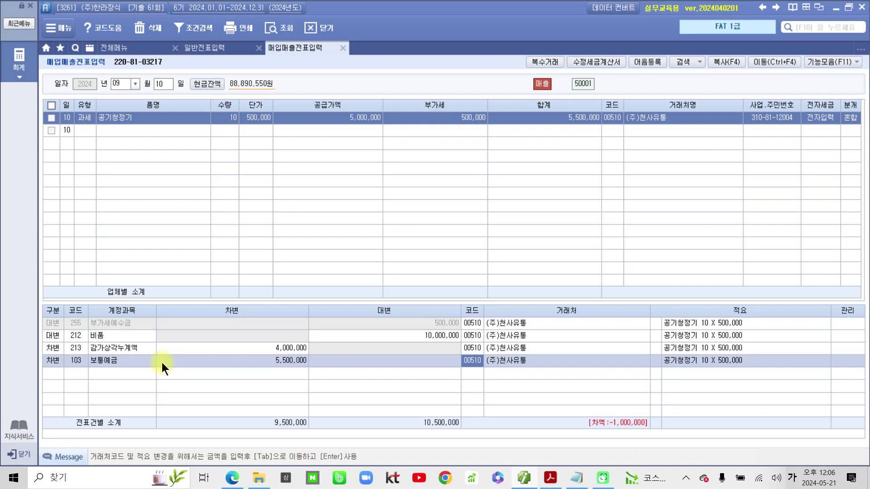
# - Set the 거래처 of the 보통예금 debit line to 98002 우리은행(보통) and complete the line
pyautogui.write('국')
pyautogui.write('리')
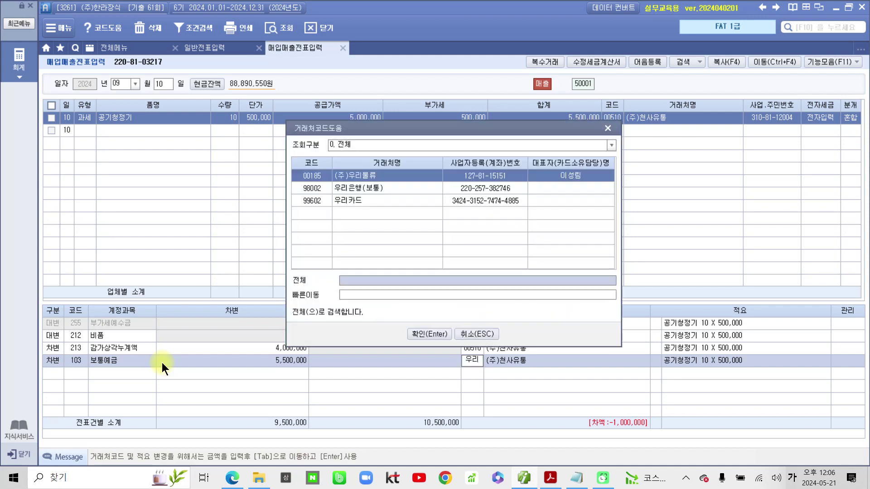
pyautogui.press('Return')
pyautogui.press('Down')
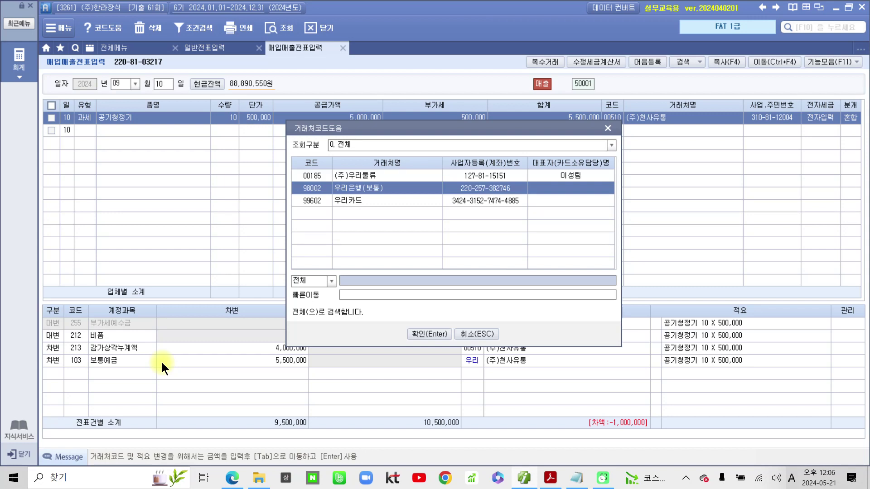
pyautogui.press('Return')
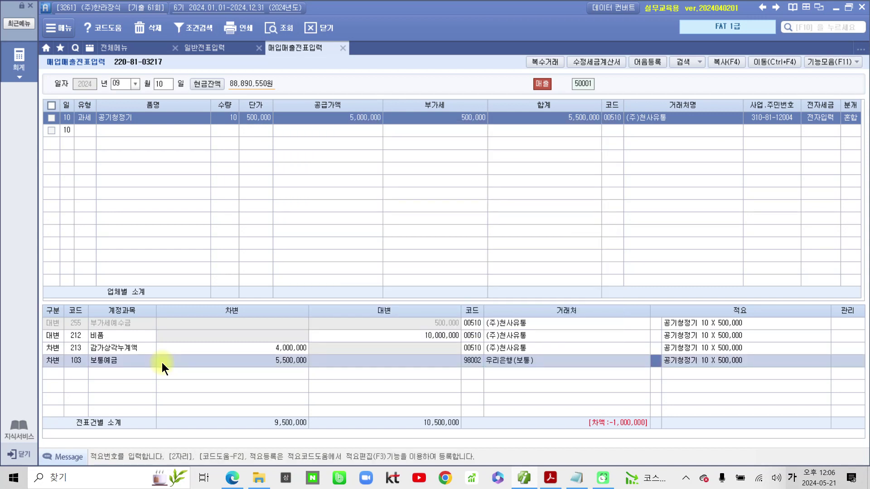
pyautogui.press('Return')
pyautogui.press('Return')
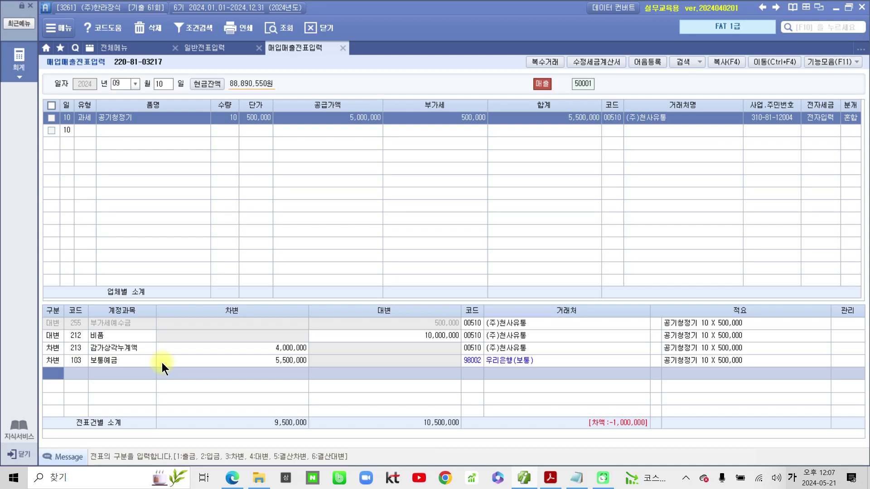
pyautogui.moveTo(551, 436)
pyautogui.mouseDown()
pyautogui.moveTo(566, 461)
pyautogui.moveTo(632, 375)
pyautogui.moveTo(548, 438)
pyautogui.mouseUp()
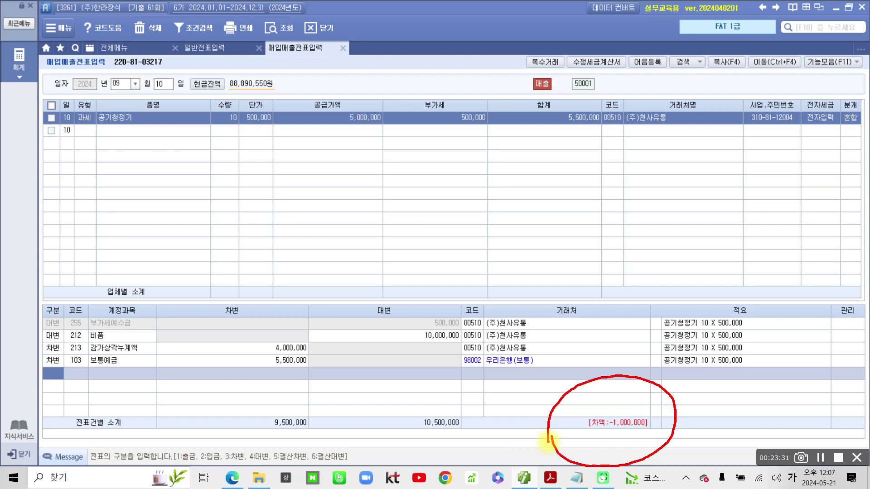
pyautogui.moveTo(263, 315)
pyautogui.mouseDown()
pyautogui.moveTo(284, 350)
pyautogui.moveTo(480, 355)
pyautogui.moveTo(385, 327)
pyautogui.moveTo(247, 339)
pyautogui.mouseUp()
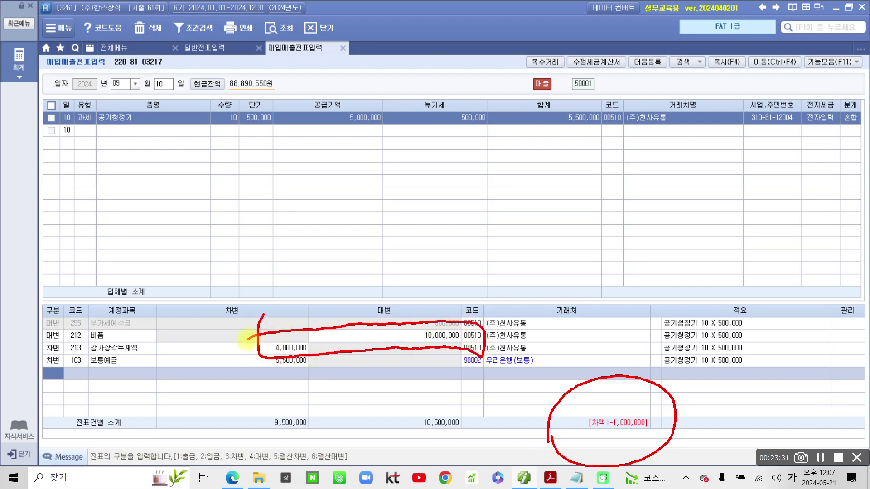
pyautogui.moveTo(536, 260)
pyautogui.mouseDown()
pyautogui.moveTo(539, 319)
pyautogui.moveTo(517, 311)
pyautogui.mouseUp()
pyautogui.moveTo(551, 335); pyautogui.dragTo(553, 352)
pyautogui.moveTo(580, 316)
pyautogui.mouseDown()
pyautogui.moveTo(631, 285)
pyautogui.moveTo(648, 326)
pyautogui.mouseUp()
pyautogui.moveTo(677, 274); pyautogui.dragTo(716, 278)
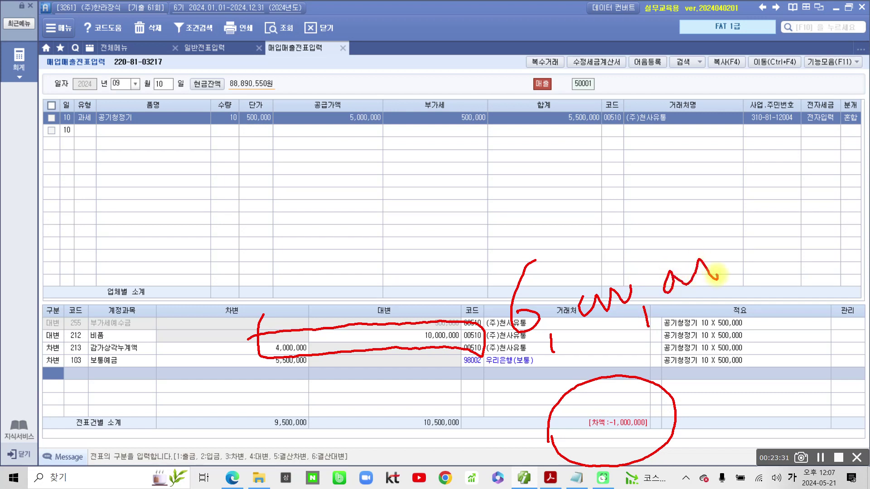
pyautogui.moveTo(403, 311)
pyautogui.mouseDown()
pyautogui.moveTo(419, 320)
pyautogui.moveTo(426, 311)
pyautogui.mouseUp()
pyautogui.moveTo(245, 335); pyautogui.dragTo(270, 327)
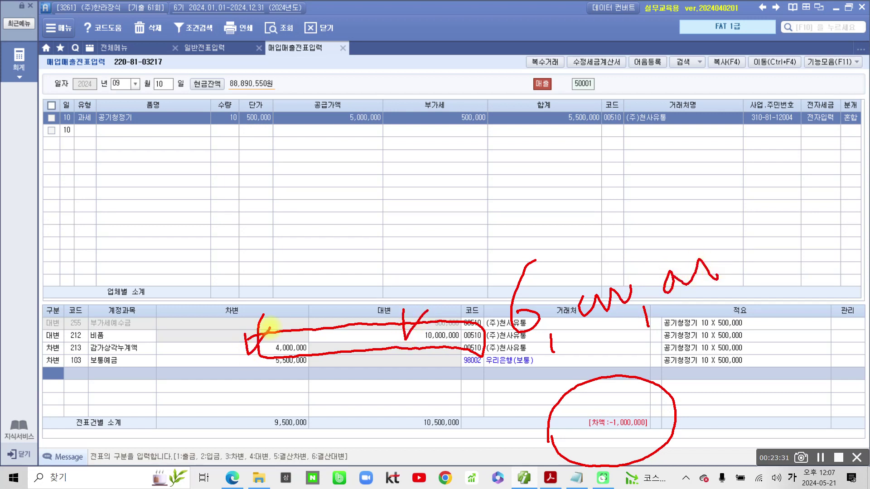
pyautogui.moveTo(471, 224); pyautogui.dragTo(471, 249)
pyautogui.moveTo(508, 204)
pyautogui.mouseDown()
pyautogui.moveTo(518, 229)
pyautogui.moveTo(510, 257)
pyautogui.mouseUp()
pyautogui.moveTo(562, 195)
pyautogui.mouseDown()
pyautogui.moveTo(561, 232)
pyautogui.moveTo(574, 265)
pyautogui.mouseUp()
pyautogui.moveTo(483, 212); pyautogui.dragTo(500, 290)
pyautogui.moveTo(598, 205); pyautogui.dragTo(584, 257)
pyautogui.moveTo(298, 86)
pyautogui.mouseDown()
pyautogui.moveTo(295, 143)
pyautogui.moveTo(399, 146)
pyautogui.moveTo(338, 78)
pyautogui.moveTo(310, 82)
pyautogui.mouseUp()
pyautogui.moveTo(231, 140); pyautogui.dragTo(251, 154)
pyautogui.moveTo(232, 179)
pyautogui.mouseDown()
pyautogui.moveTo(260, 168)
pyautogui.moveTo(233, 210)
pyautogui.mouseUp()
pyautogui.moveTo(247, 181)
pyautogui.mouseDown()
pyautogui.moveTo(270, 199)
pyautogui.moveTo(290, 166)
pyautogui.moveTo(286, 208)
pyautogui.mouseUp()
pyautogui.moveTo(297, 145); pyautogui.dragTo(304, 173)
pyautogui.moveTo(319, 136)
pyautogui.mouseDown()
pyautogui.moveTo(308, 166)
pyautogui.moveTo(352, 164)
pyautogui.moveTo(344, 196)
pyautogui.moveTo(369, 142)
pyautogui.moveTo(368, 185)
pyautogui.moveTo(414, 140)
pyautogui.moveTo(439, 185)
pyautogui.mouseUp()
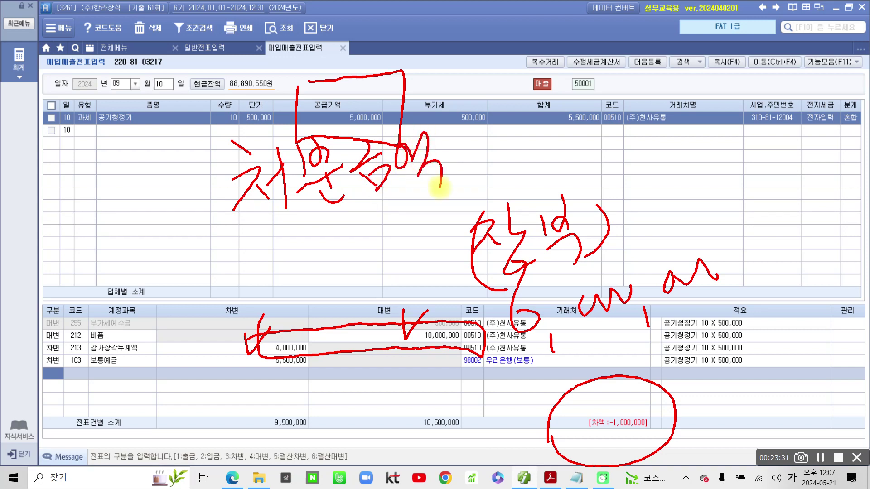
pyautogui.moveTo(219, 174)
pyautogui.mouseDown()
pyautogui.moveTo(330, 240)
pyautogui.moveTo(414, 131)
pyautogui.moveTo(216, 167)
pyautogui.mouseUp()
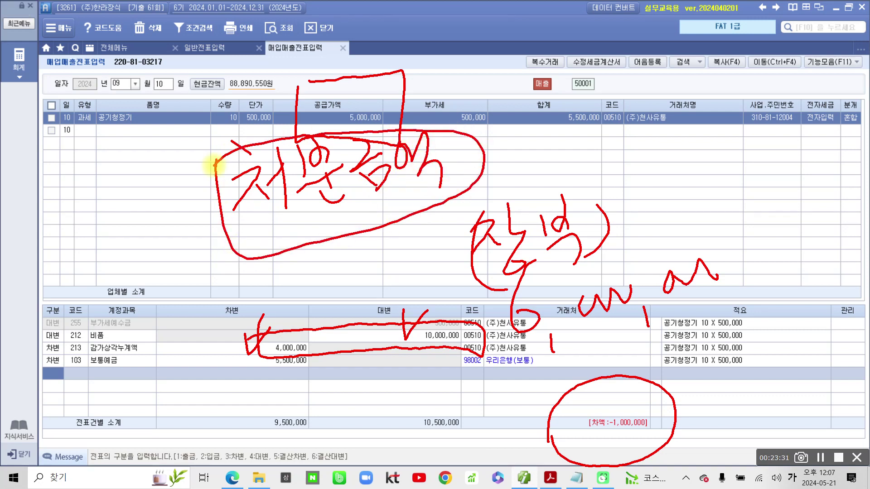
pyautogui.moveTo(473, 274)
pyautogui.mouseDown()
pyautogui.moveTo(501, 292)
pyautogui.moveTo(574, 190)
pyautogui.moveTo(499, 226)
pyautogui.mouseUp()
pyautogui.moveTo(385, 286); pyautogui.dragTo(428, 272)
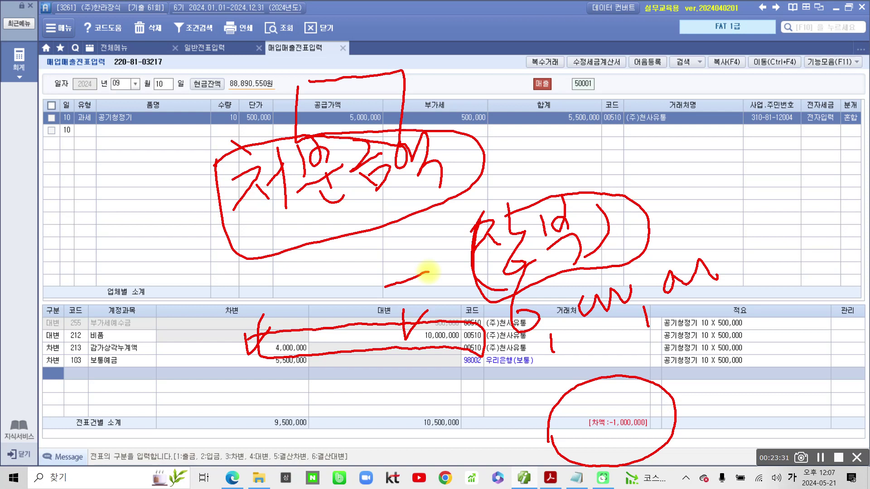
pyautogui.moveTo(570, 442); pyautogui.dragTo(671, 435)
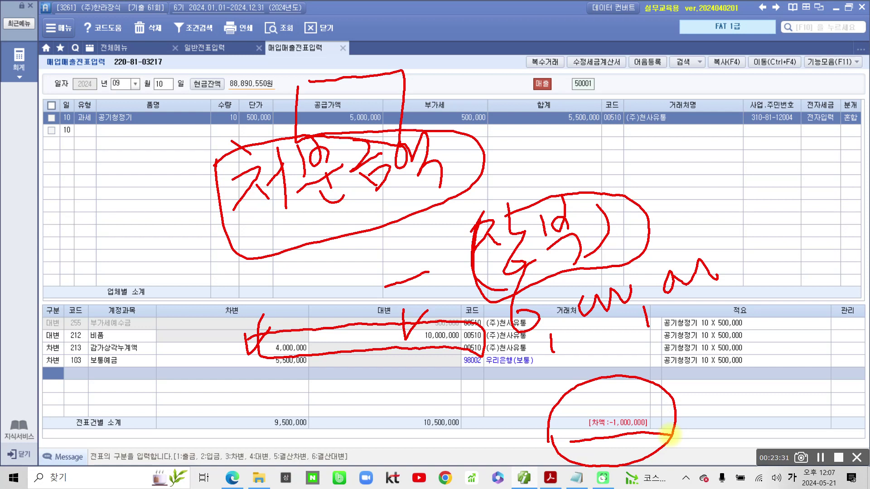
pyautogui.press('Escape')
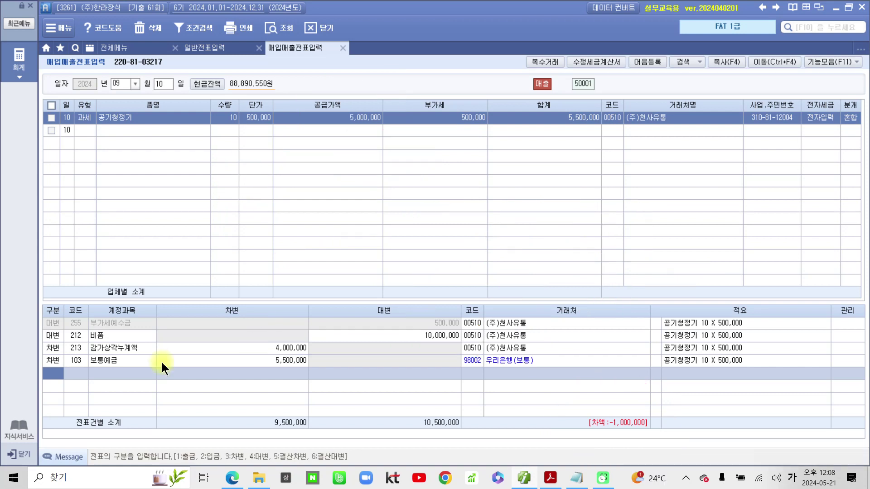
# - Add a debit line for account 950 유형자산처분손실 with amount 1,000,000
pyautogui.write('3')
pyautogui.press('Return')
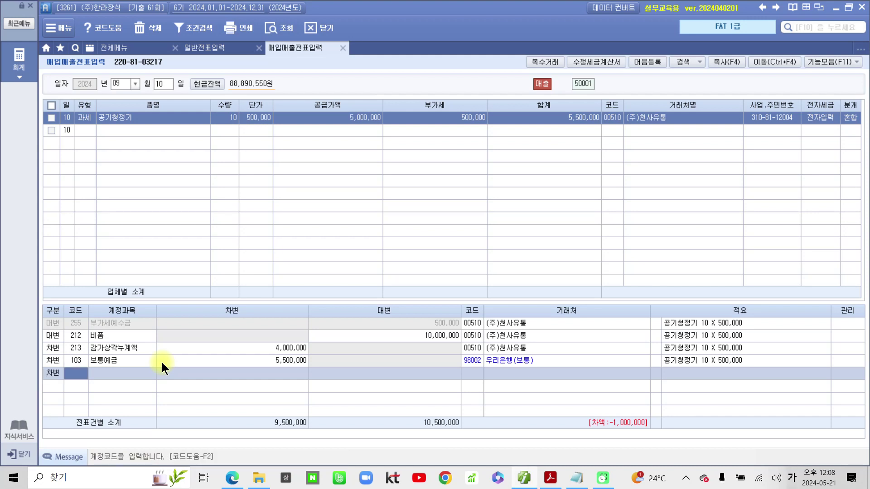
pyautogui.write('유형')
pyautogui.press('Return')
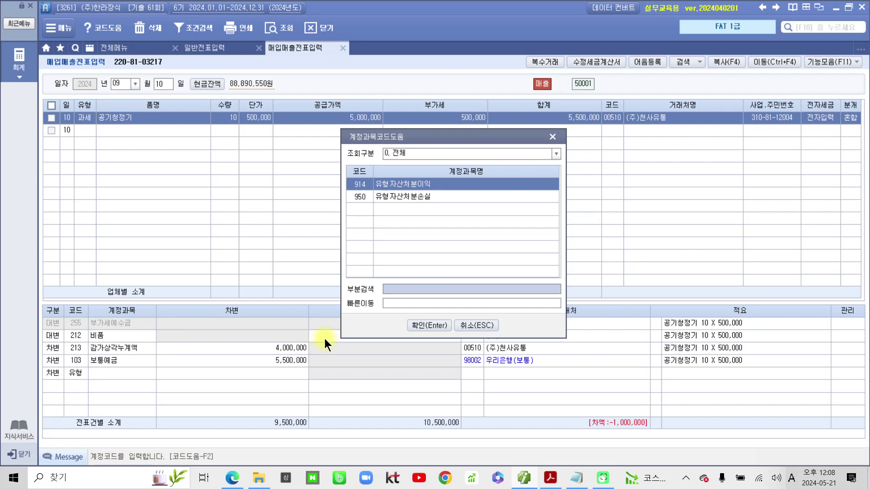
pyautogui.click(417, 198)
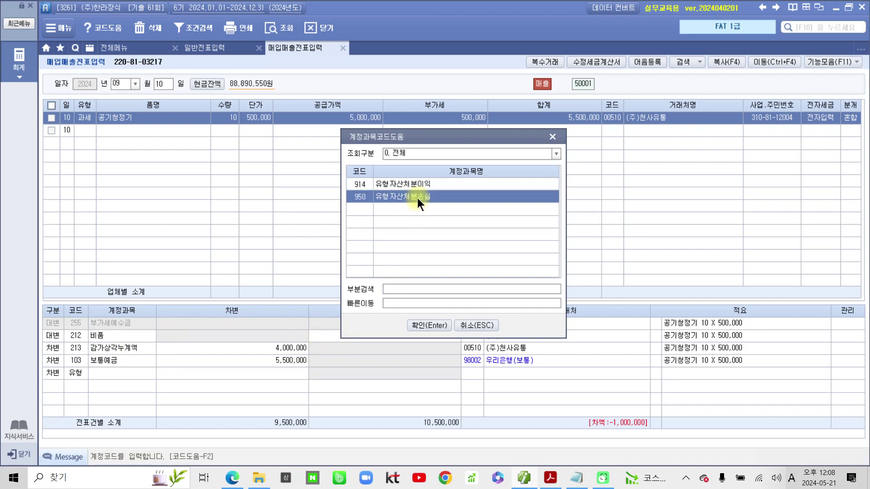
pyautogui.click(434, 330)
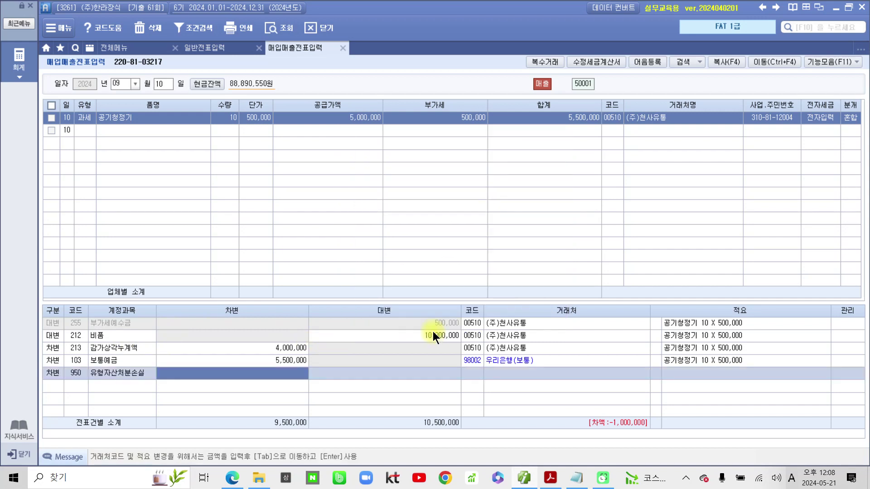
pyautogui.write('1,000,000')
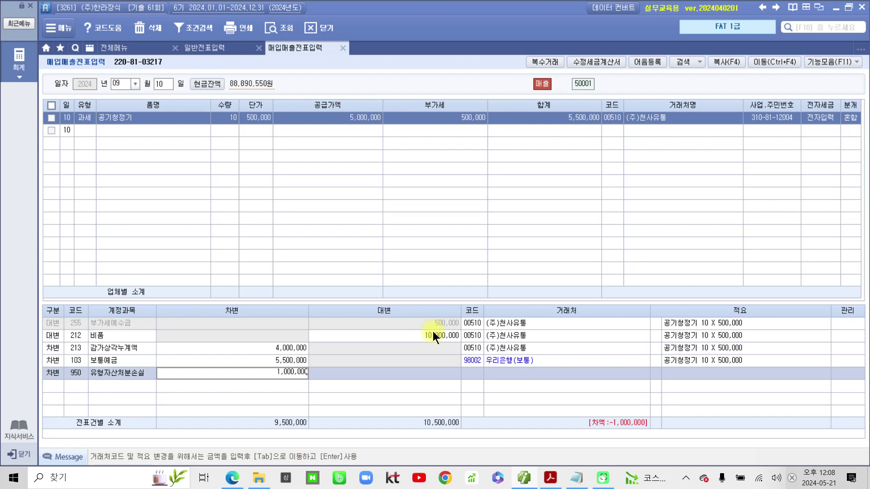
pyautogui.press('Return')
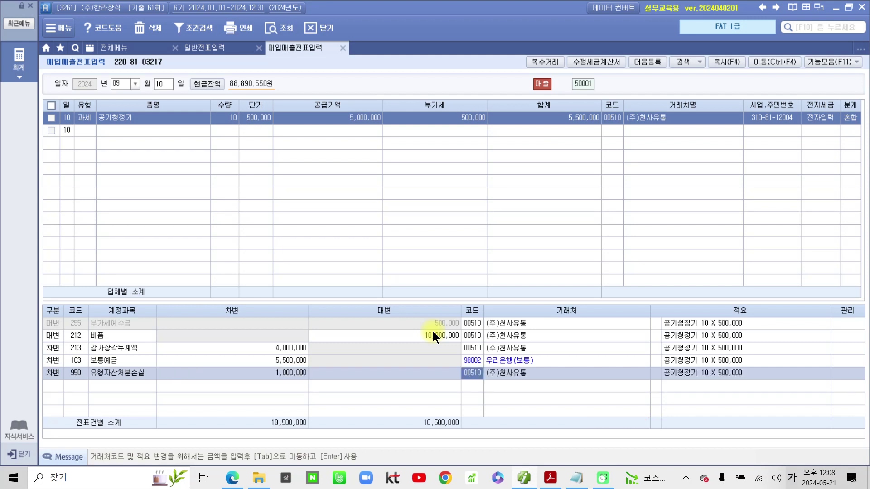
pyautogui.moveTo(537, 406)
pyautogui.mouseDown()
pyautogui.moveTo(544, 283)
pyautogui.moveTo(551, 418)
pyautogui.mouseUp()
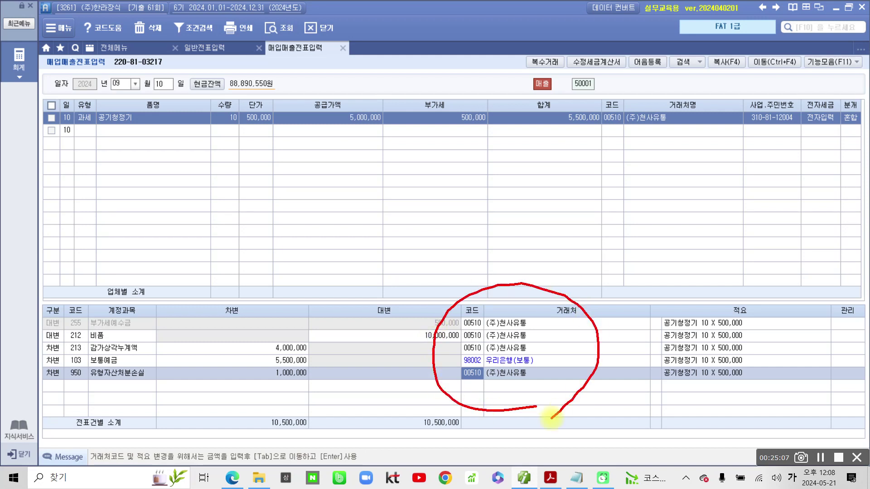
pyautogui.moveTo(300, 443)
pyautogui.mouseDown()
pyautogui.moveTo(280, 443)
pyautogui.moveTo(304, 455)
pyautogui.mouseUp()
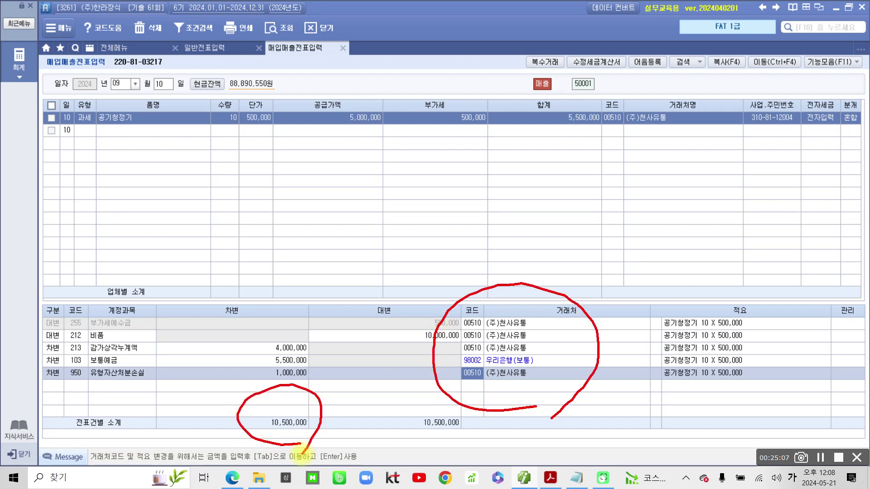
pyautogui.moveTo(407, 394)
pyautogui.mouseDown()
pyautogui.moveTo(511, 435)
pyautogui.moveTo(409, 393)
pyautogui.mouseUp()
pyautogui.moveTo(356, 424)
pyautogui.mouseDown()
pyautogui.moveTo(378, 420)
pyautogui.moveTo(378, 434)
pyautogui.mouseUp()
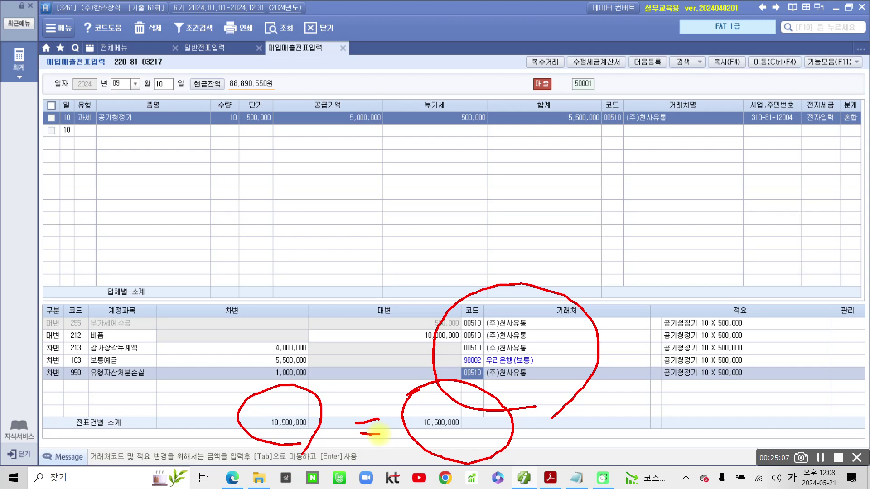
pyautogui.moveTo(35, 295)
pyautogui.mouseDown()
pyautogui.moveTo(59, 399)
pyautogui.moveTo(101, 404)
pyautogui.mouseUp()
pyautogui.moveTo(36, 89)
pyautogui.mouseDown()
pyautogui.moveTo(38, 147)
pyautogui.moveTo(368, 140)
pyautogui.moveTo(845, 148)
pyautogui.mouseUp()
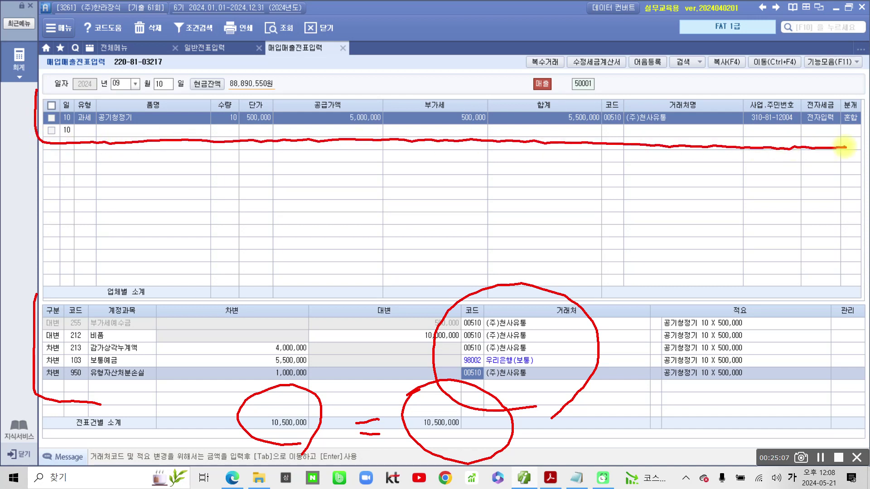
pyautogui.moveTo(61, 96)
pyautogui.mouseDown()
pyautogui.moveTo(716, 96)
pyautogui.moveTo(866, 108)
pyautogui.moveTo(835, 155)
pyautogui.mouseUp()
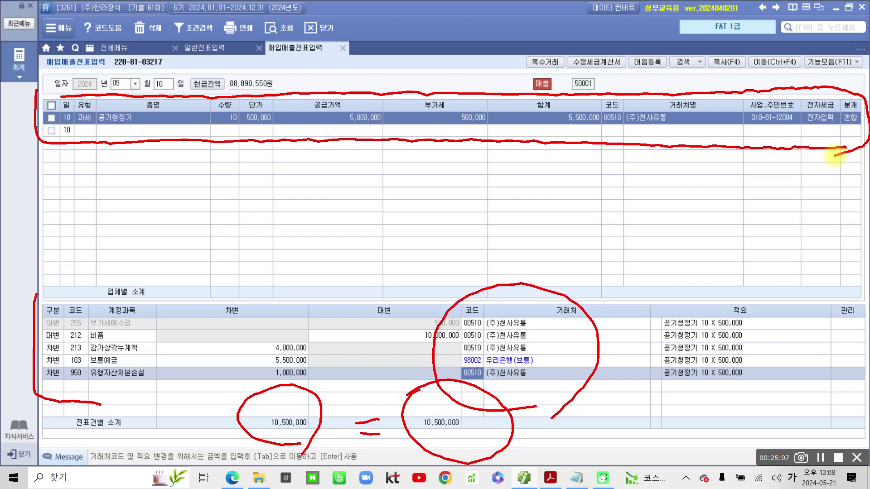
pyautogui.moveTo(48, 294)
pyautogui.mouseDown()
pyautogui.moveTo(171, 297)
pyautogui.moveTo(133, 408)
pyautogui.moveTo(94, 412)
pyautogui.mouseUp()
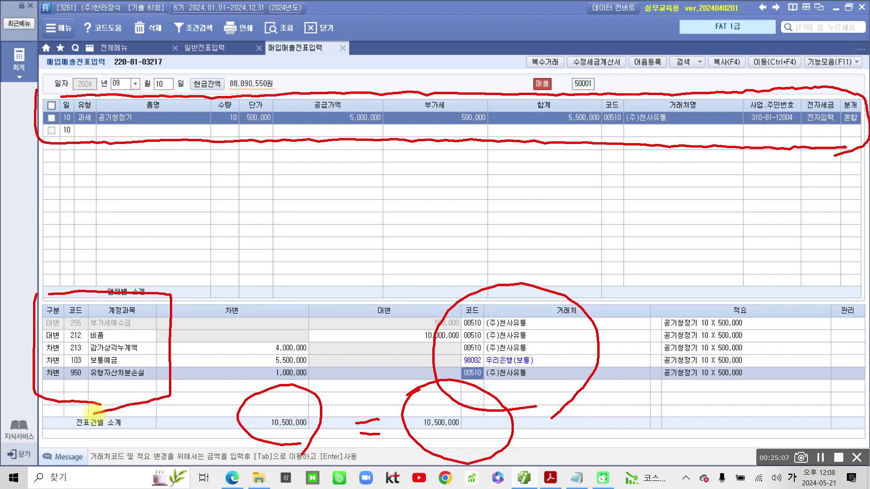
pyautogui.moveTo(168, 219)
pyautogui.mouseDown()
pyautogui.moveTo(158, 270)
pyautogui.moveTo(220, 213)
pyautogui.moveTo(235, 238)
pyautogui.moveTo(249, 237)
pyautogui.moveTo(267, 267)
pyautogui.mouseUp()
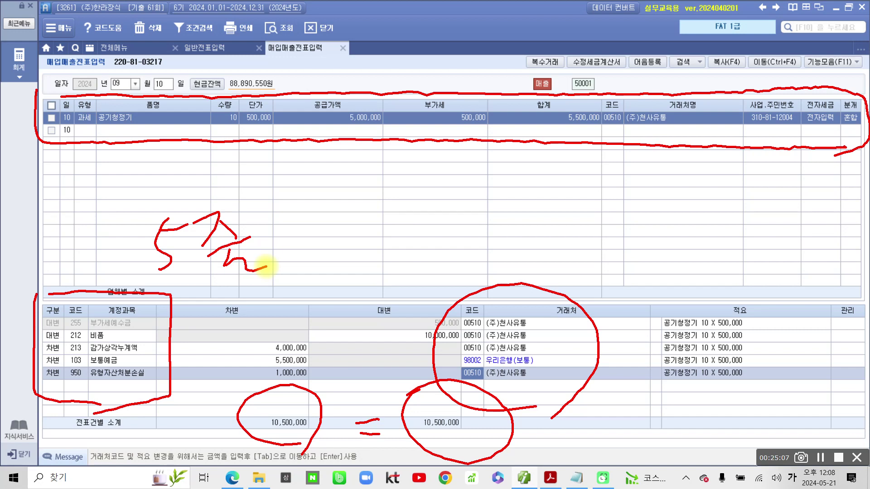
pyautogui.moveTo(201, 285); pyautogui.dragTo(199, 394)
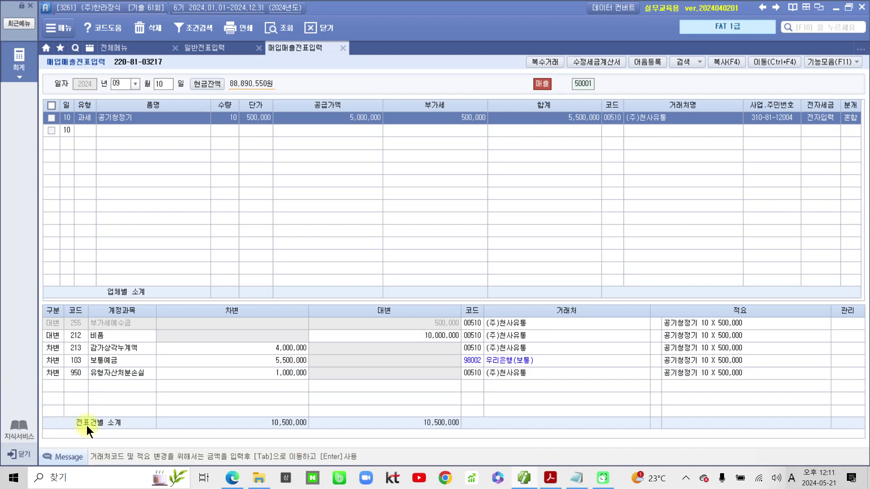
pyautogui.moveTo(38, 316)
pyautogui.mouseDown()
pyautogui.moveTo(32, 335)
pyautogui.moveTo(280, 428)
pyautogui.moveTo(585, 350)
pyautogui.moveTo(179, 273)
pyautogui.moveTo(29, 315)
pyautogui.mouseUp()
pyautogui.moveTo(345, 210)
pyautogui.mouseDown()
pyautogui.moveTo(346, 230)
pyautogui.moveTo(344, 210)
pyautogui.mouseUp()
pyautogui.moveTo(312, 258); pyautogui.dragTo(381, 245)
pyautogui.moveTo(349, 258)
pyautogui.mouseDown()
pyautogui.moveTo(353, 290)
pyautogui.moveTo(368, 290)
pyautogui.mouseUp()
pyautogui.moveTo(372, 207); pyautogui.dragTo(386, 231)
pyautogui.moveTo(368, 252)
pyautogui.mouseDown()
pyautogui.moveTo(412, 233)
pyautogui.moveTo(447, 254)
pyautogui.mouseUp()
pyautogui.moveTo(460, 225)
pyautogui.mouseDown()
pyautogui.moveTo(466, 253)
pyautogui.moveTo(492, 255)
pyautogui.mouseUp()
pyautogui.moveTo(490, 203)
pyautogui.mouseDown()
pyautogui.moveTo(502, 264)
pyautogui.moveTo(524, 226)
pyautogui.mouseUp()
pyautogui.moveTo(538, 199); pyautogui.dragTo(526, 235)
pyautogui.moveTo(535, 217); pyautogui.dragTo(552, 225)
pyautogui.moveTo(558, 178); pyautogui.dragTo(566, 231)
pyautogui.moveTo(555, 210); pyautogui.dragTo(582, 205)
pyautogui.moveTo(549, 238); pyautogui.dragTo(580, 248)
pyautogui.moveTo(639, 162); pyautogui.dragTo(653, 183)
pyautogui.moveTo(624, 201); pyautogui.dragTo(633, 232)
pyautogui.moveTo(646, 213); pyautogui.dragTo(683, 199)
pyautogui.moveTo(682, 180); pyautogui.dragTo(693, 240)
pyautogui.moveTo(711, 163); pyautogui.dragTo(716, 208)
pyautogui.moveTo(734, 154)
pyautogui.mouseDown()
pyautogui.moveTo(735, 193)
pyautogui.moveTo(723, 179)
pyautogui.mouseUp()
pyautogui.moveTo(711, 218); pyautogui.dragTo(757, 204)
pyautogui.moveTo(747, 209); pyautogui.dragTo(751, 232)
pyautogui.moveTo(375, 312)
pyautogui.mouseDown()
pyautogui.moveTo(660, 248)
pyautogui.moveTo(806, 231)
pyautogui.mouseUp()
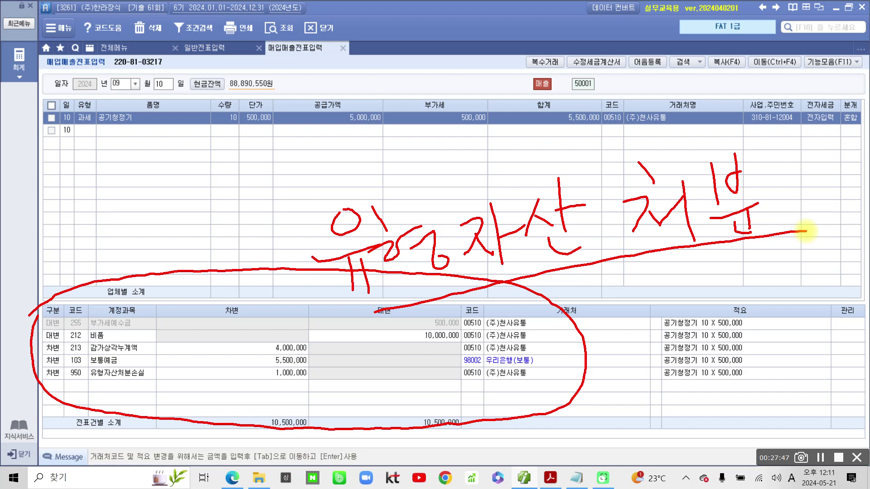
pyautogui.press('Escape')
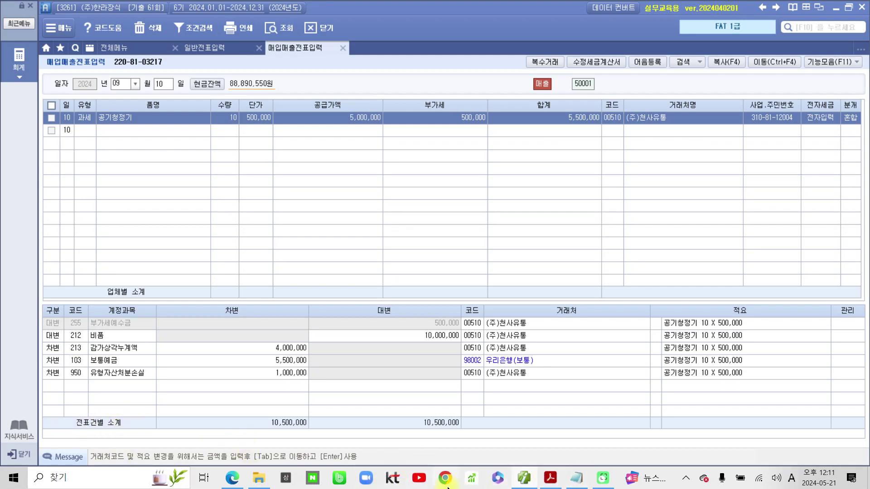
# - Switch to the exam PDF and highlight 매입거 in the question 4 heading and 세금계산서 in the invoice title
pyautogui.click(561, 478)
pyautogui.scroll(-10, 414, 376)
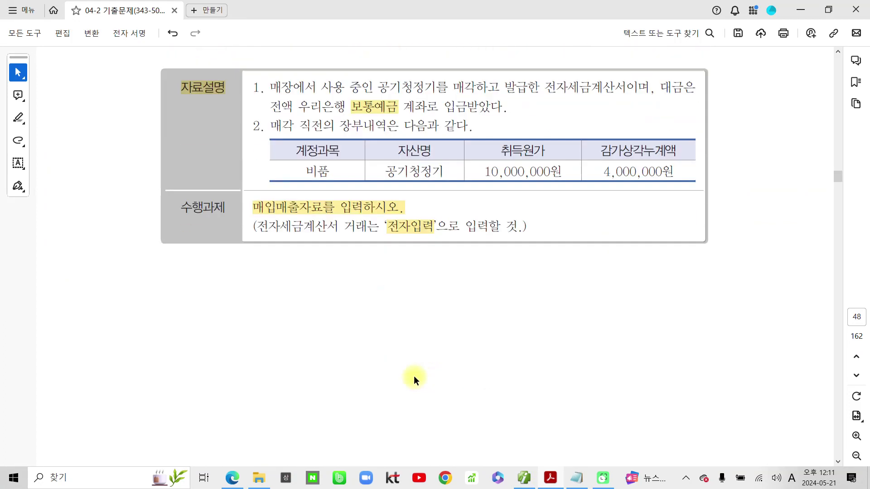
pyautogui.scroll(-10, 414, 376)
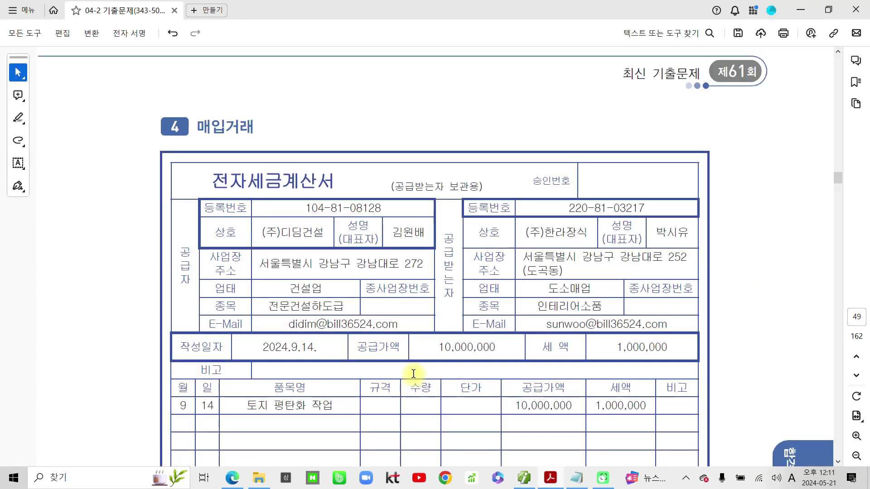
pyautogui.scroll(-2, 273, 209)
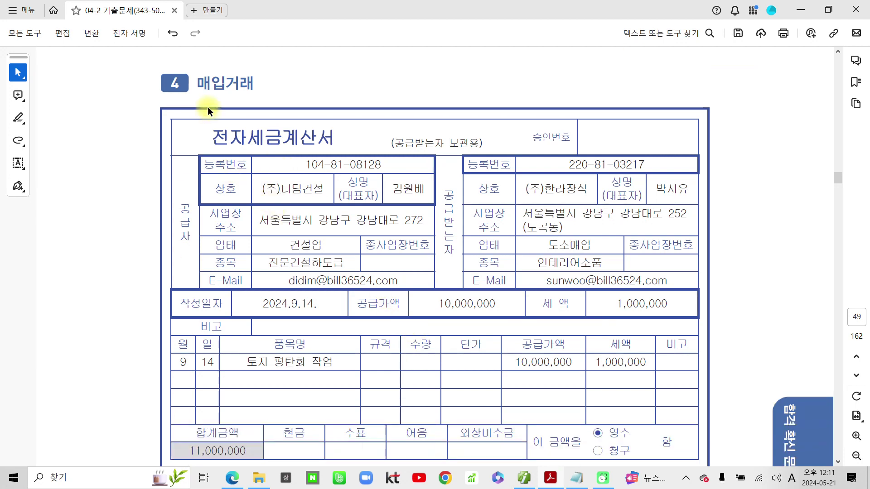
pyautogui.moveTo(202, 85); pyautogui.dragTo(240, 85)
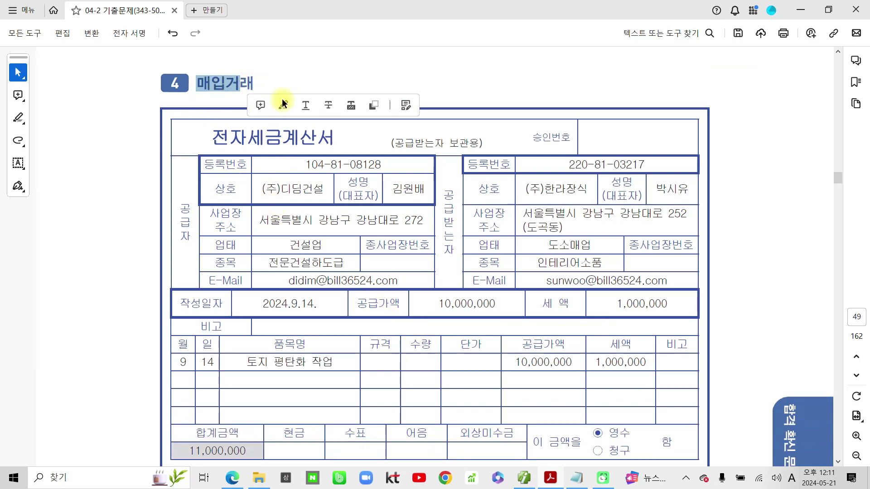
pyautogui.click(291, 104)
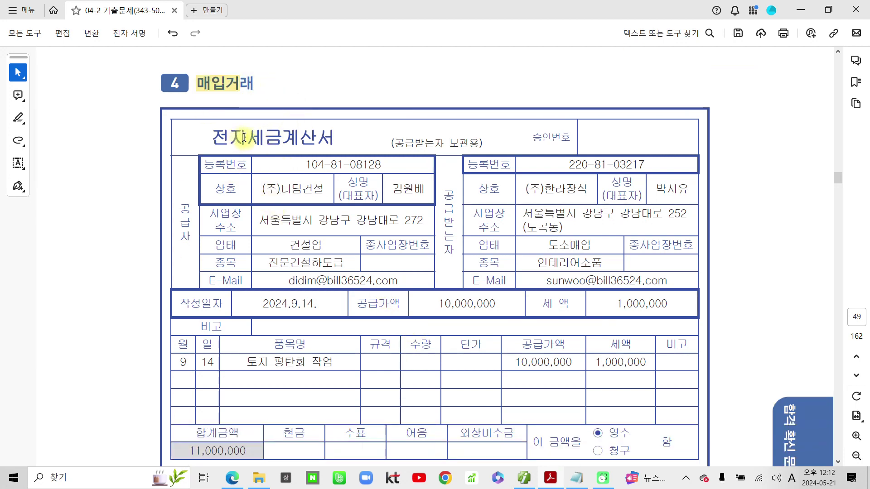
pyautogui.moveTo(251, 137); pyautogui.dragTo(344, 137)
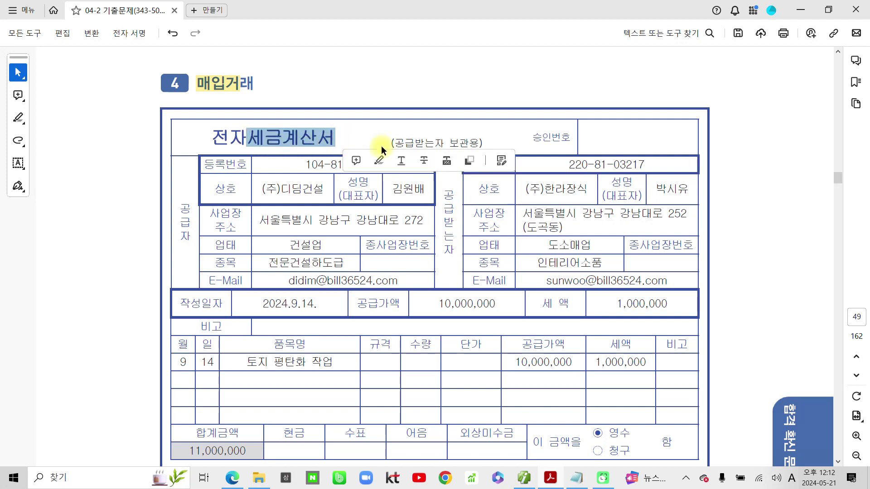
pyautogui.click(381, 159)
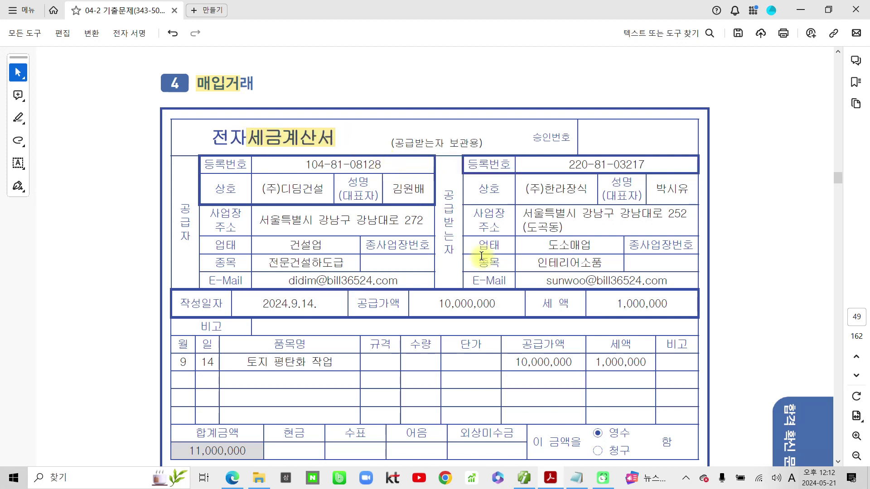
# - Circle the invoice's 세액 amount in red and handwrite type code notes such as 51 beside it as temporary pen marks
pyautogui.moveTo(647, 389)
pyautogui.mouseDown()
pyautogui.moveTo(584, 339)
pyautogui.moveTo(652, 402)
pyautogui.mouseUp()
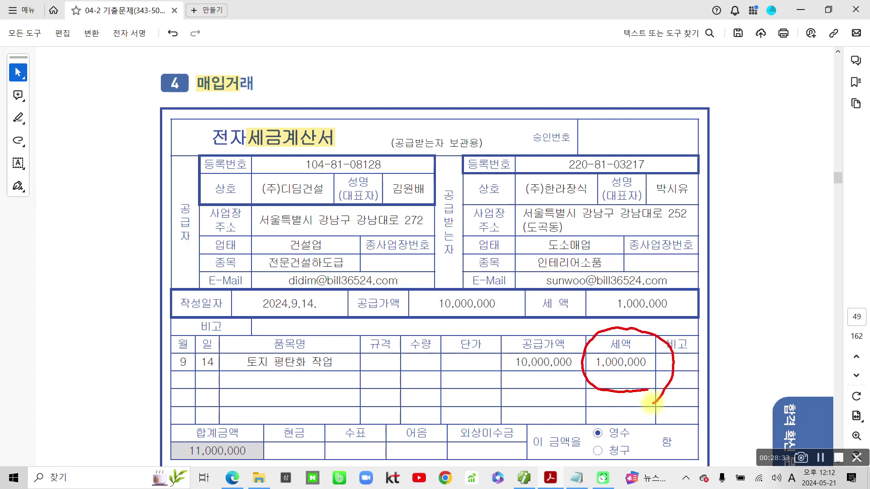
pyautogui.moveTo(83, 140)
pyautogui.mouseDown()
pyautogui.moveTo(69, 175)
pyautogui.moveTo(76, 205)
pyautogui.mouseUp()
pyautogui.moveTo(74, 168); pyautogui.dragTo(110, 160)
pyautogui.moveTo(123, 147); pyautogui.dragTo(119, 210)
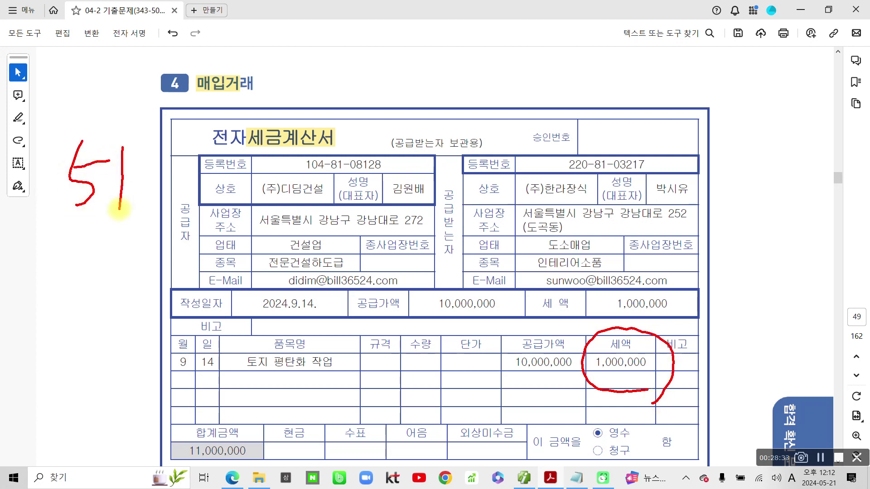
pyautogui.moveTo(639, 416)
pyautogui.mouseDown()
pyautogui.moveTo(577, 367)
pyautogui.moveTo(676, 416)
pyautogui.mouseUp()
pyautogui.moveTo(69, 247); pyautogui.dragTo(61, 303)
pyautogui.moveTo(75, 268); pyautogui.dragTo(137, 283)
pyautogui.moveTo(125, 248); pyautogui.dragTo(122, 313)
pyautogui.press('Escape')
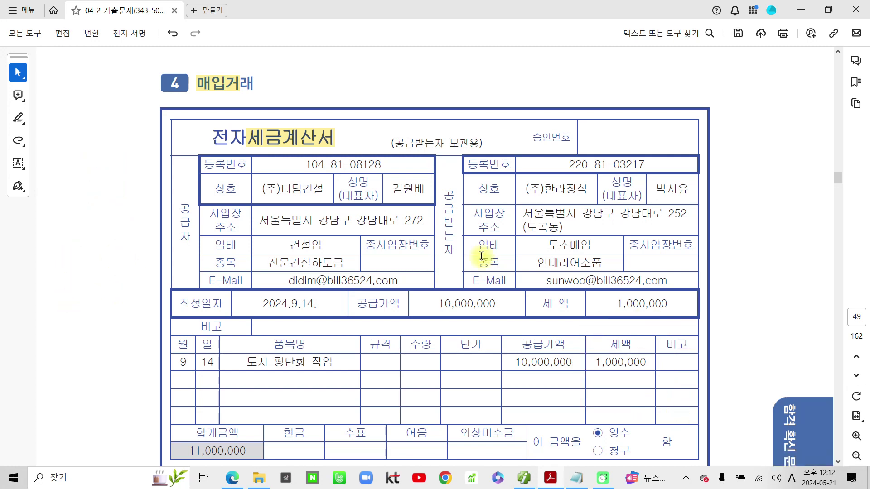
# - Highlight 토지 평탄화 작업을, 자본적 지출로 처리할 and '전자입력' in question 4's explanation and task text
pyautogui.scroll(-5, 455, 272)
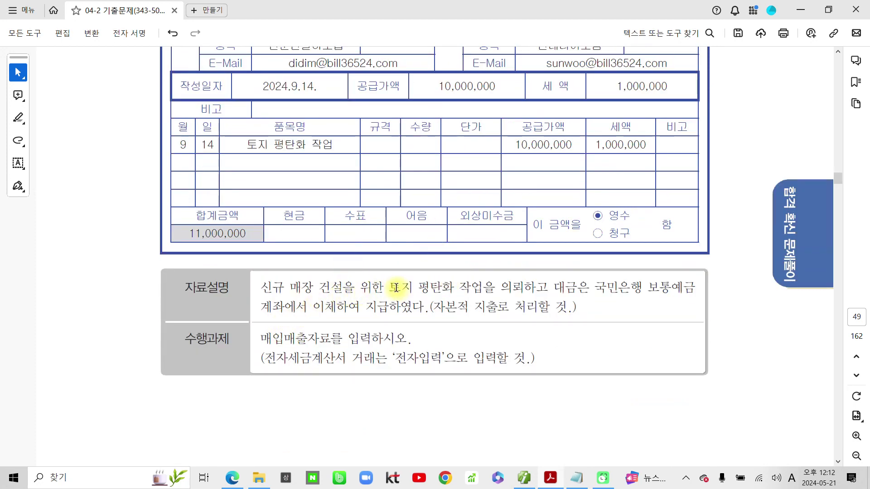
pyautogui.moveTo(388, 287); pyautogui.dragTo(496, 290)
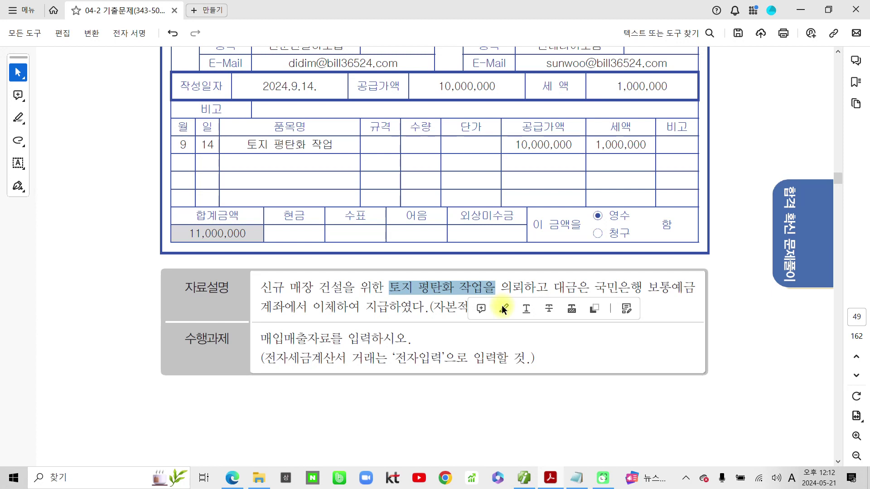
pyautogui.click(503, 308)
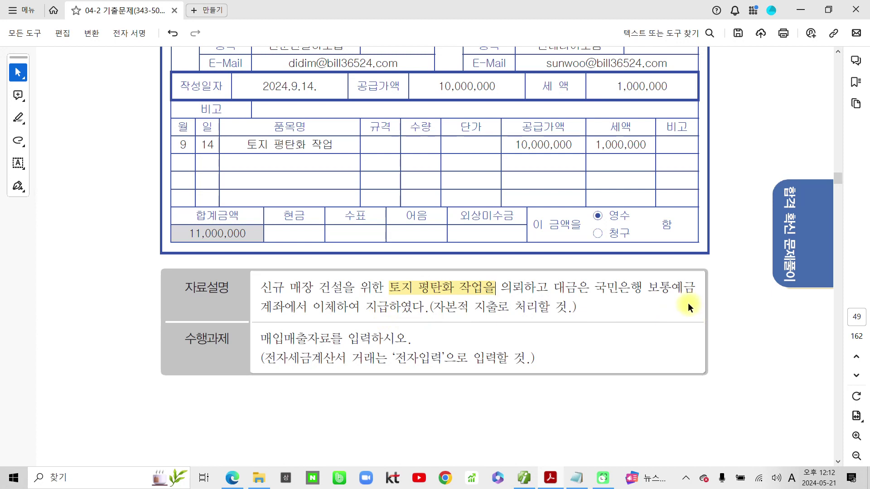
pyautogui.moveTo(436, 304); pyautogui.dragTo(550, 308)
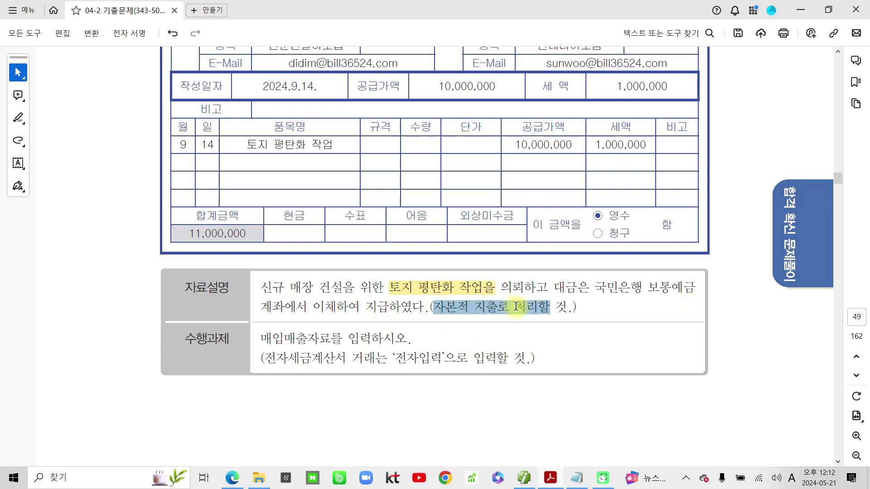
pyautogui.click(556, 326)
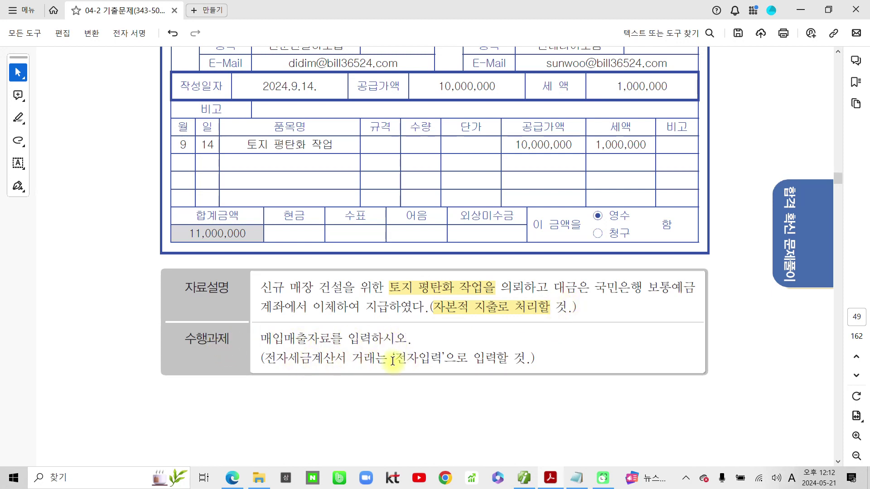
pyautogui.moveTo(393, 359); pyautogui.dragTo(442, 360)
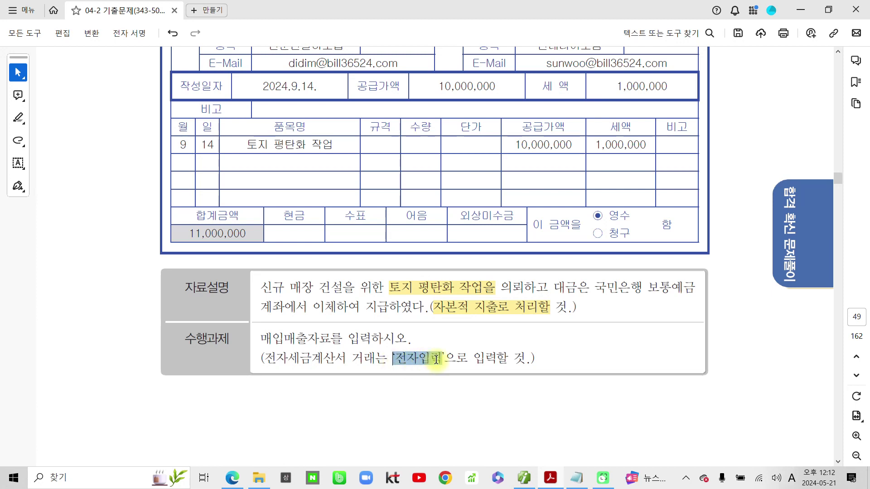
pyautogui.click(470, 377)
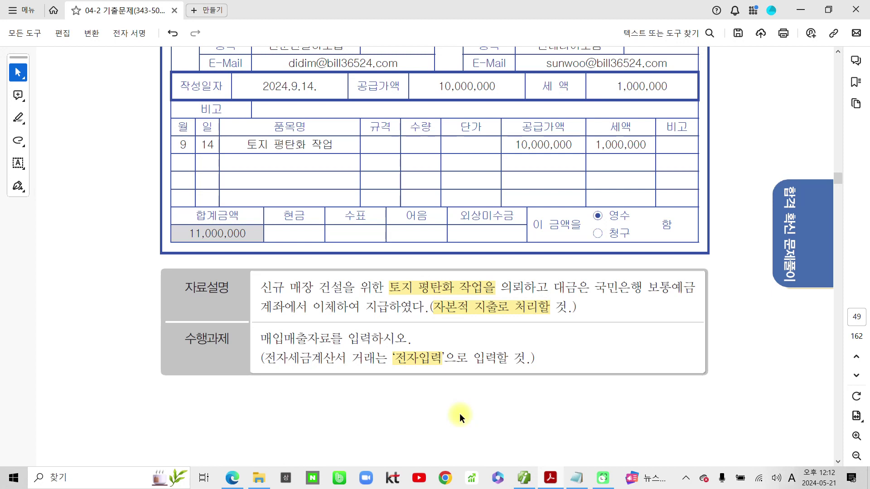
# - Underline the 자본적 지출 note, circle 토지, and mark the 세액 amount with a circle and cross using temporary red pen
pyautogui.moveTo(428, 322); pyautogui.dragTo(530, 325)
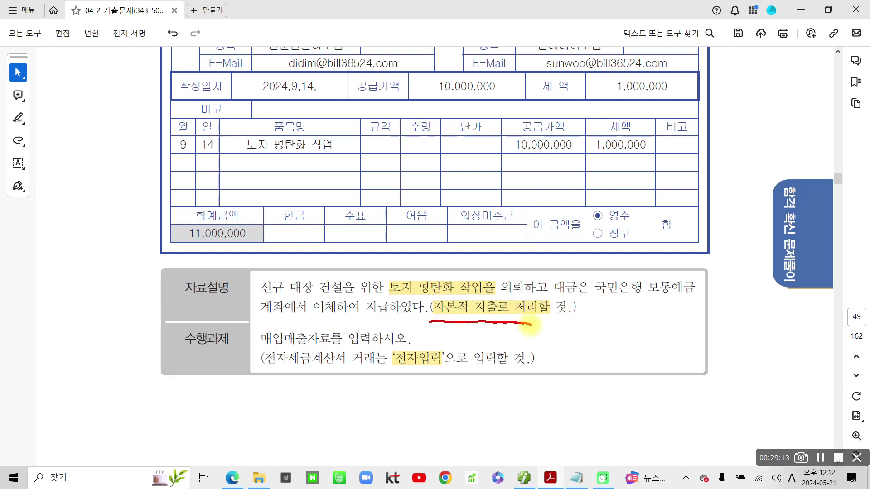
pyautogui.moveTo(385, 294); pyautogui.dragTo(403, 313)
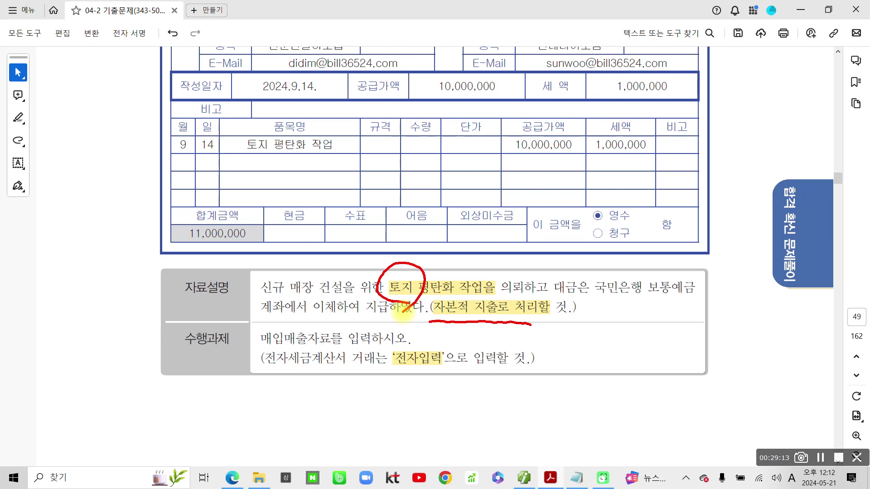
pyautogui.moveTo(402, 313)
pyautogui.mouseDown()
pyautogui.moveTo(380, 290)
pyautogui.moveTo(417, 297)
pyautogui.mouseUp()
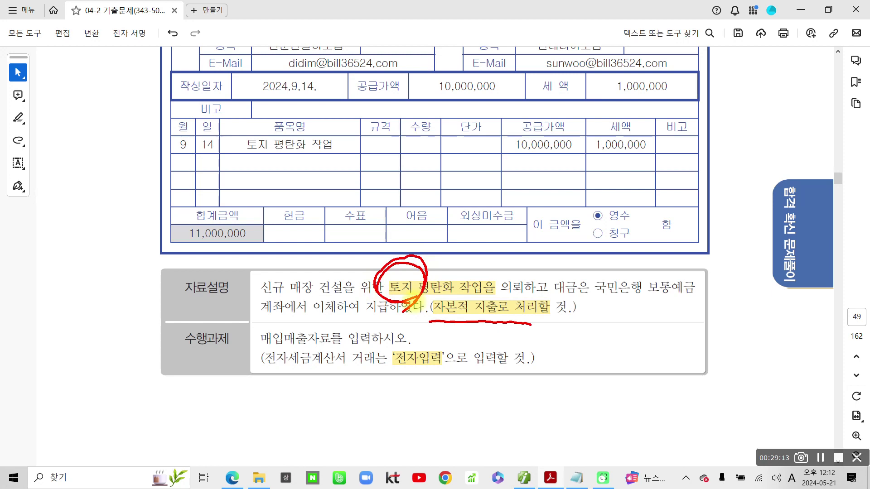
pyautogui.moveTo(643, 177)
pyautogui.mouseDown()
pyautogui.moveTo(585, 134)
pyautogui.moveTo(657, 154)
pyautogui.mouseUp()
pyautogui.moveTo(639, 185)
pyautogui.mouseDown()
pyautogui.moveTo(630, 205)
pyautogui.moveTo(643, 206)
pyautogui.mouseUp()
pyautogui.moveTo(82, 110)
pyautogui.mouseDown()
pyautogui.moveTo(64, 144)
pyautogui.moveTo(70, 169)
pyautogui.mouseUp()
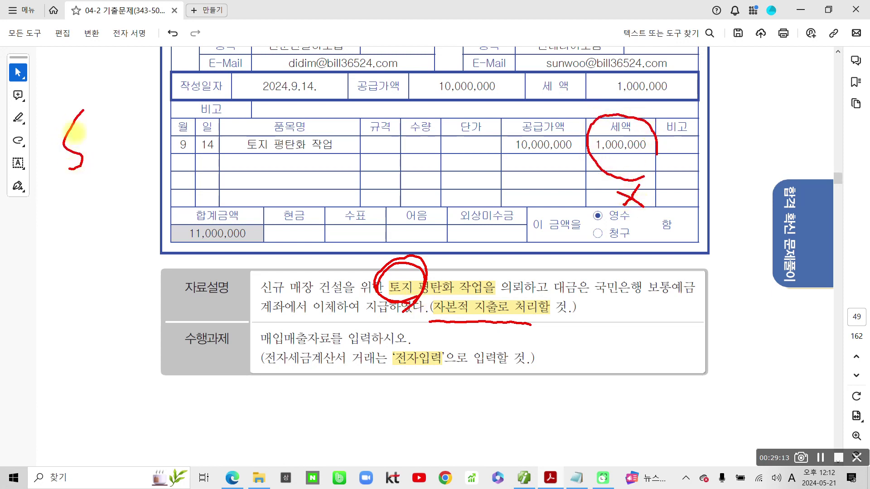
pyautogui.moveTo(73, 132); pyautogui.dragTo(96, 133)
pyautogui.moveTo(119, 123)
pyautogui.mouseDown()
pyautogui.moveTo(103, 168)
pyautogui.moveTo(138, 167)
pyautogui.mouseUp()
pyautogui.moveTo(134, 141); pyautogui.dragTo(122, 193)
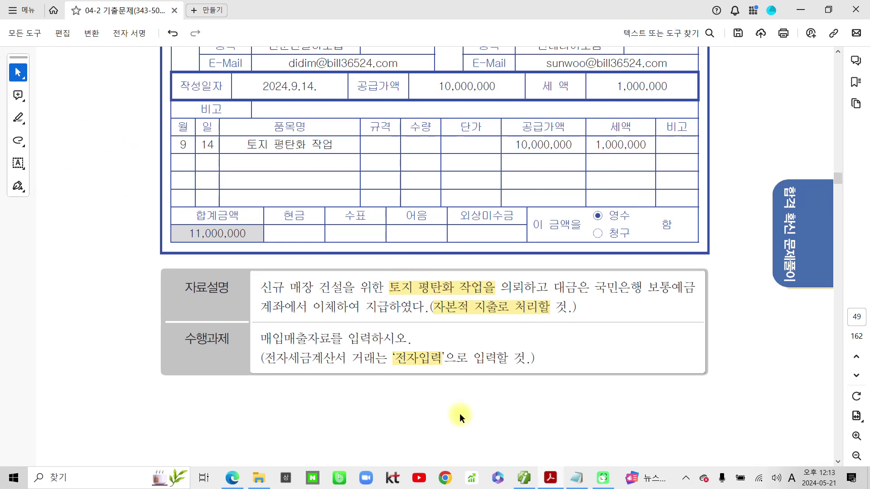
# - Highlight the invoice's 작성일자, 2024.9.14., in question 4
pyautogui.scroll(4, 291, 349)
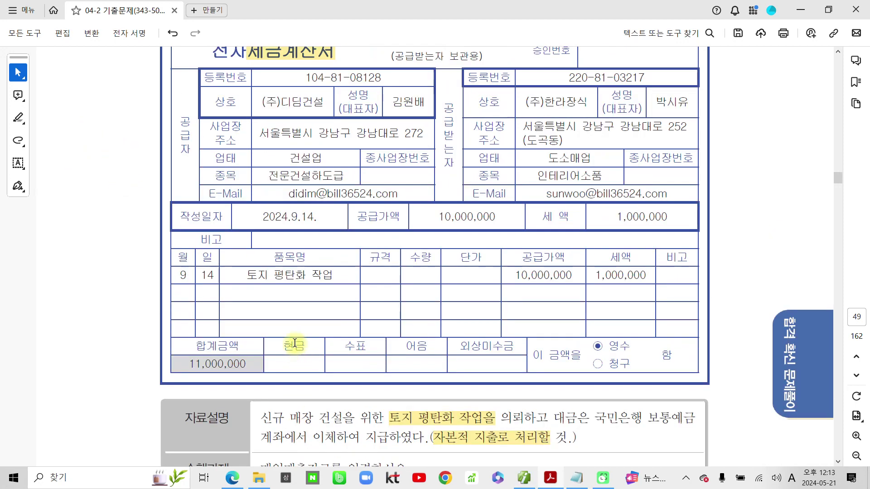
pyautogui.moveTo(318, 218); pyautogui.dragTo(261, 218)
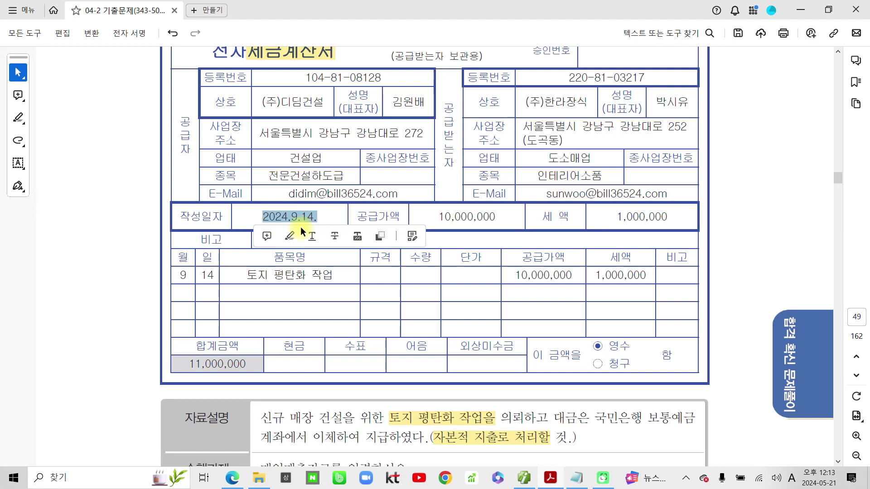
pyautogui.click(290, 236)
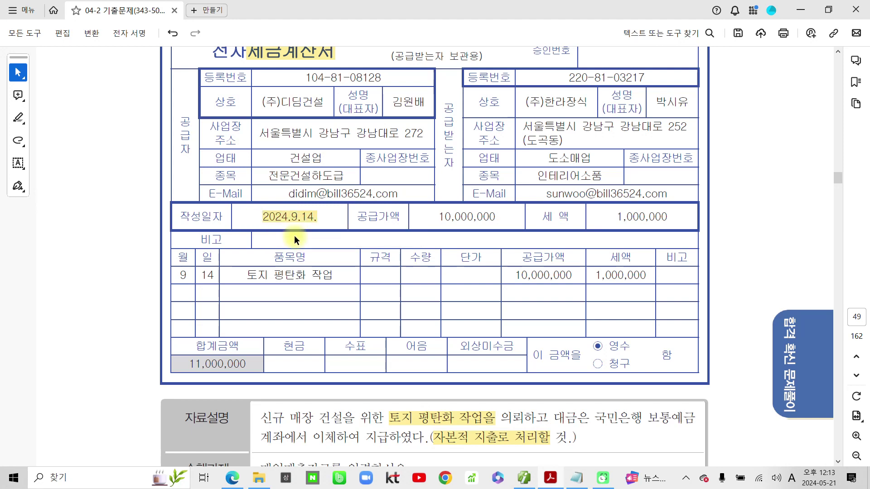
# - In the accounting program, start a September 14 매입매출전표 line with type 54 불공 and reason 0. 토지의 자본적 지출관련
pyautogui.click(524, 478)
pyautogui.click(162, 85)
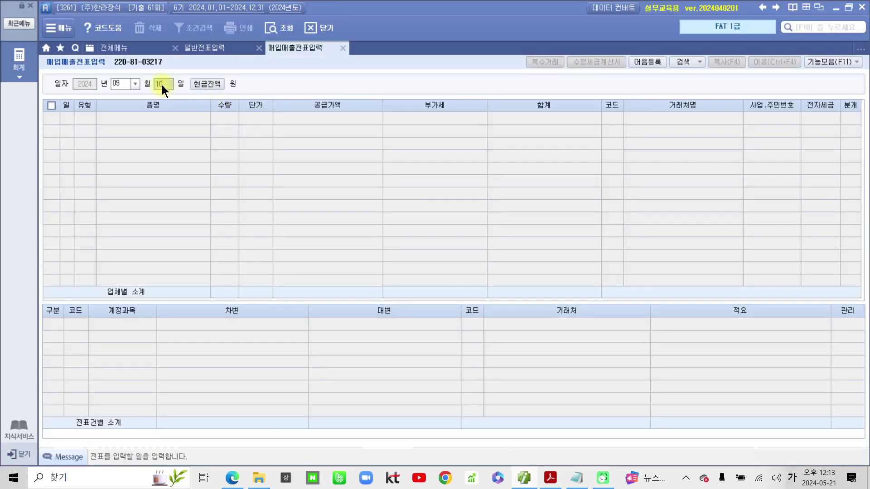
pyautogui.write('14')
pyautogui.press('Return')
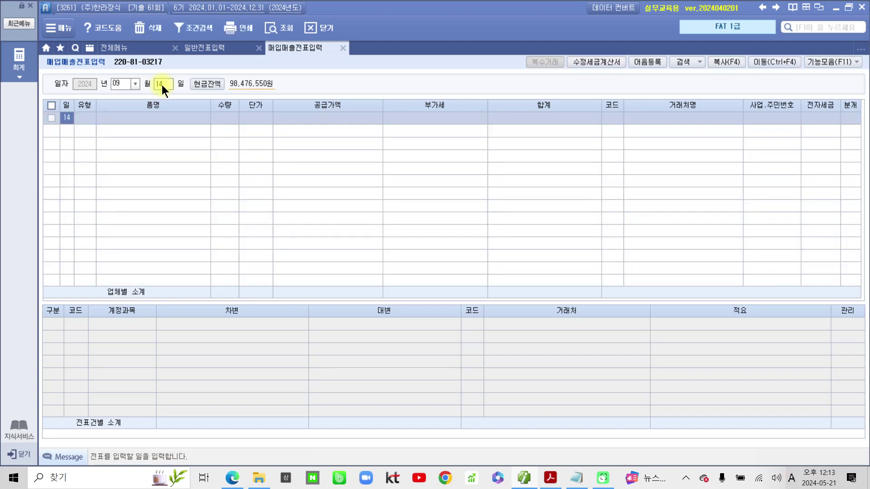
pyautogui.write('54')
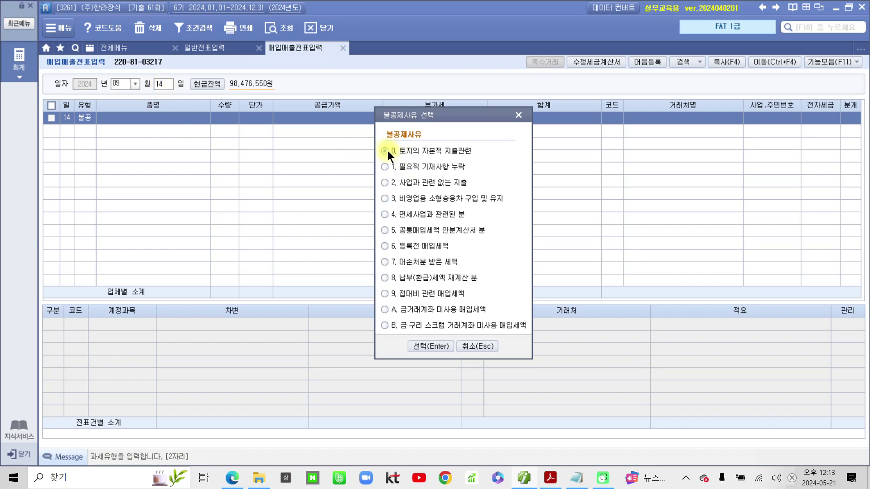
pyautogui.click(432, 347)
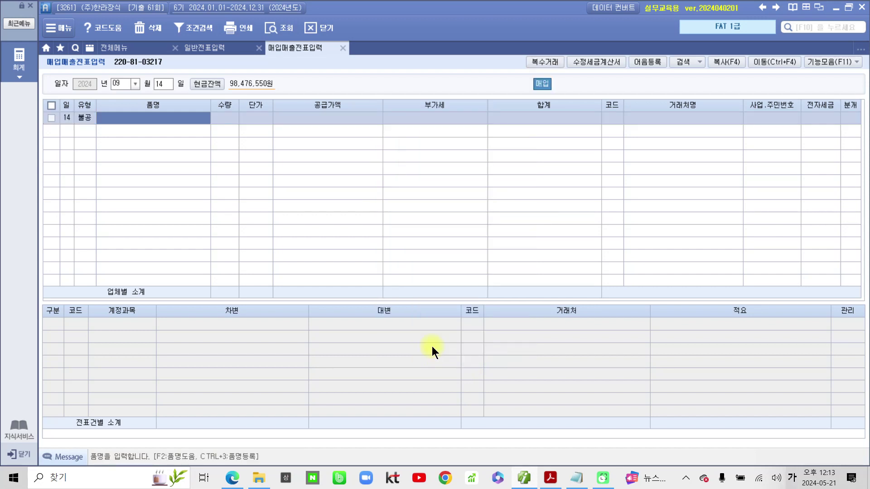
# - Enter 토지 평탄화 작업 as the 품명 of the September 14 불공 line
pyautogui.write('토지')
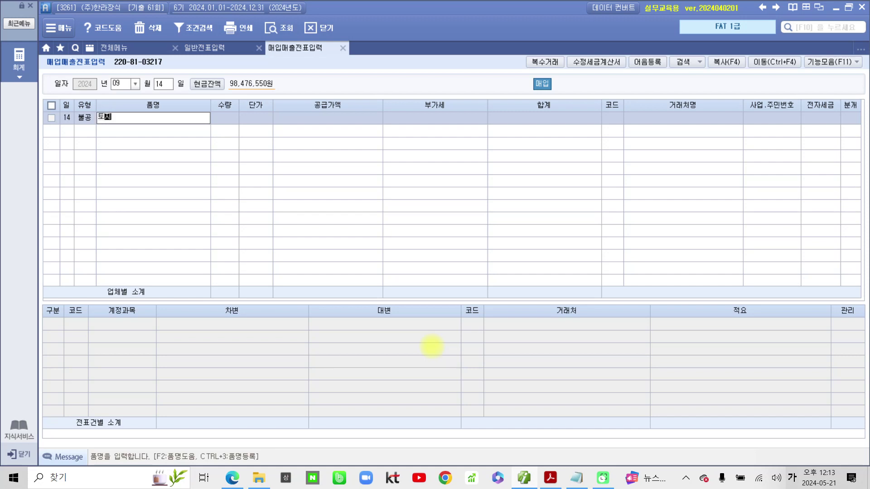
pyautogui.write(' 매탄화ㅈ')
pyautogui.write('작업')
pyautogui.press('Return')
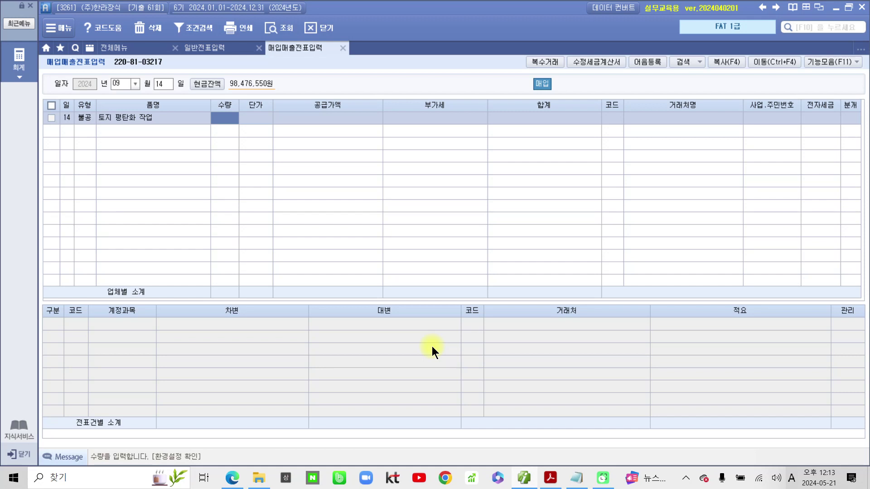
# - Leave 수량 and 단가 blank and enter a 공급가액 of 10,000,000, accepting the computed 부가세
pyautogui.press('Return')
pyautogui.press('Return')
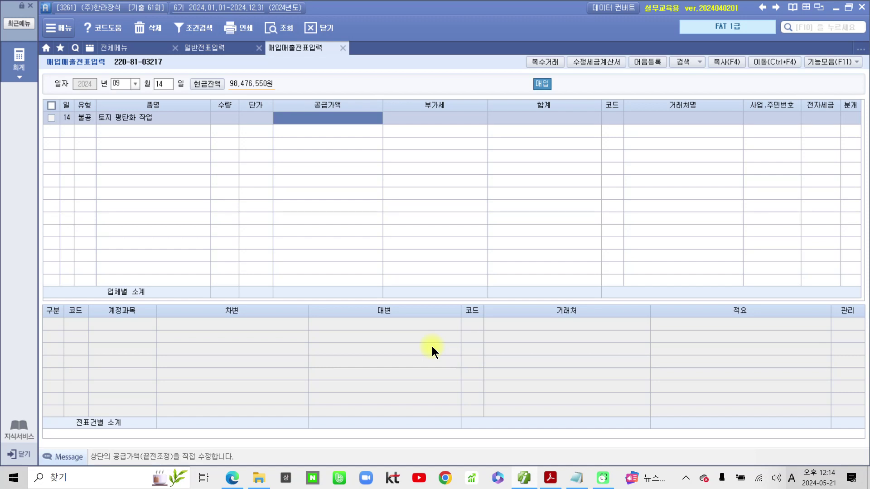
pyautogui.write('10000000')
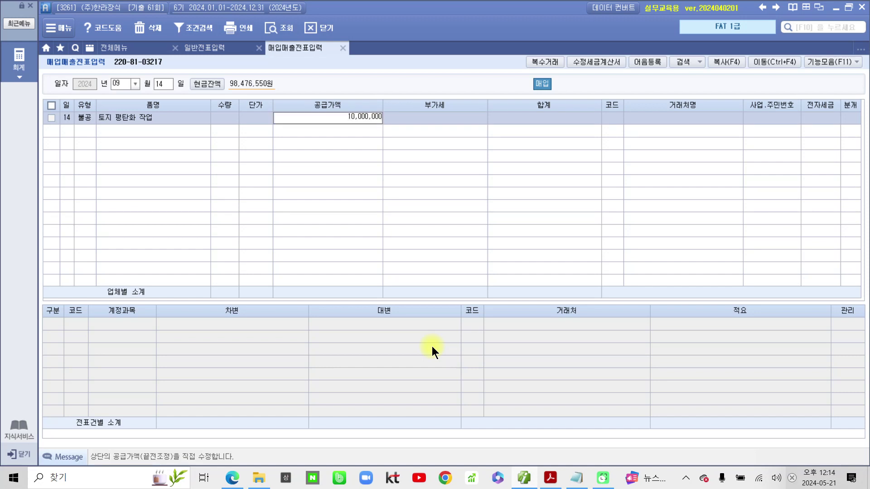
pyautogui.press('Return')
pyautogui.press('Return')
pyautogui.press('Return')
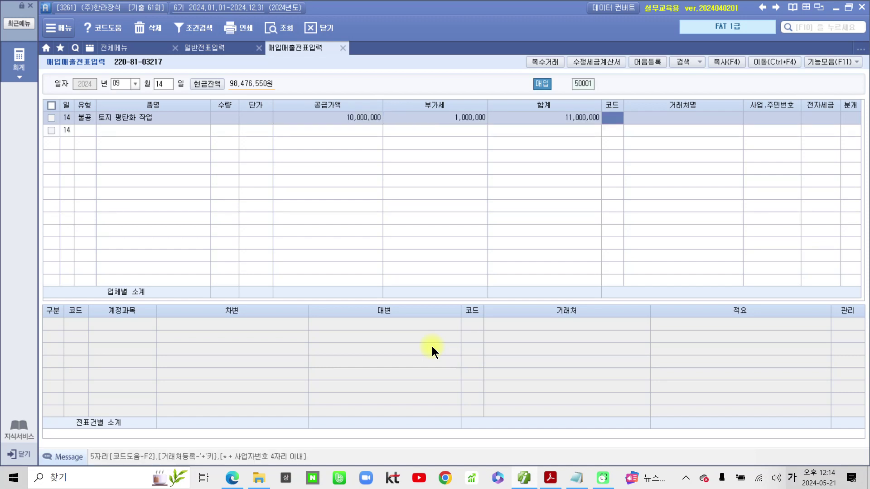
# - Search for 디딤 and set the line's 거래처 to (주)디딤건설
pyautogui.write('디딤')
pyautogui.press('Return')
pyautogui.press('Return')
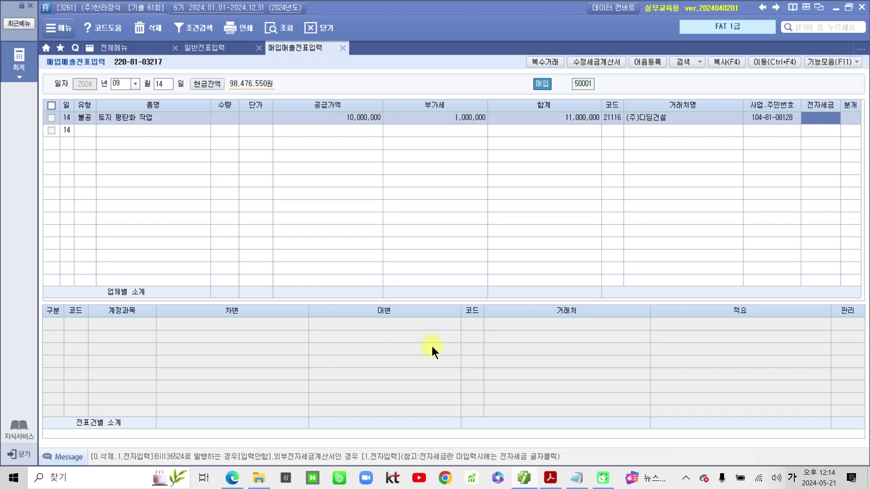
# - Mark the September 14 불공 line as 전자입력 under 전자세금 and set its 분개 type to 3. 혼합
pyautogui.write('1')
pyautogui.press('Return')
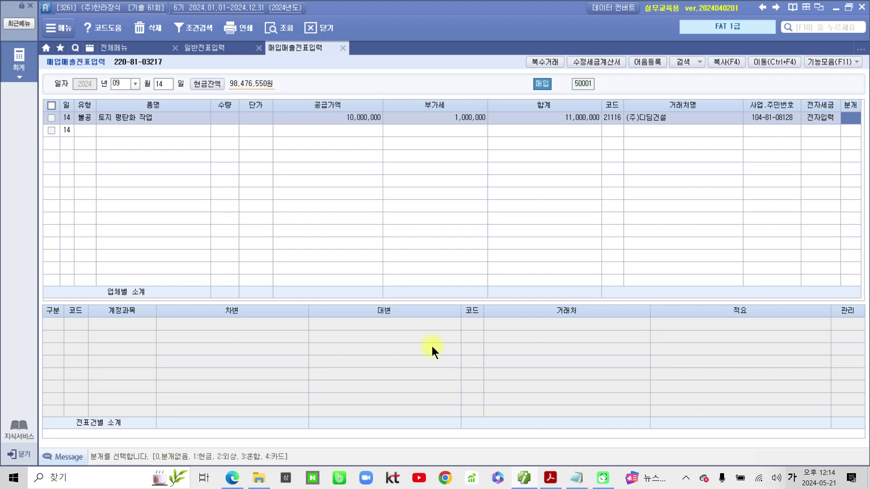
pyautogui.write('3')
pyautogui.press('Return')
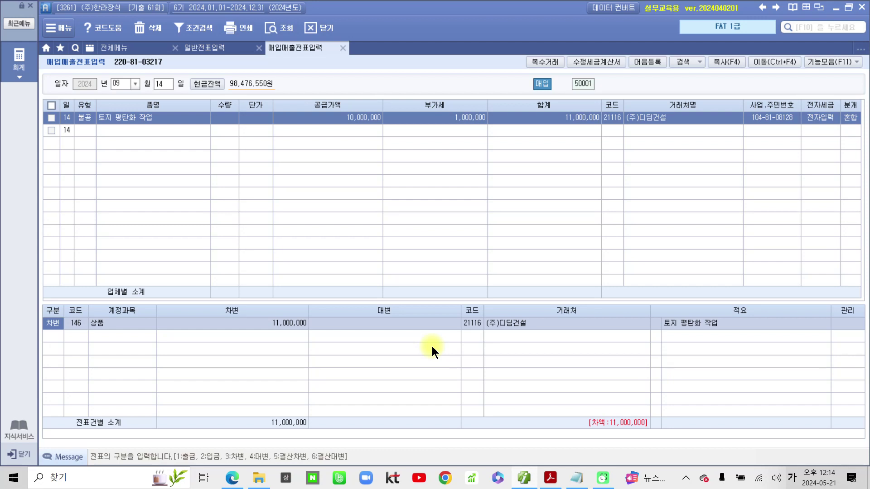
# - Change the debit entry's account to 201 토지, keeping the 차변 amount of 11,000,000
pyautogui.press('Return')
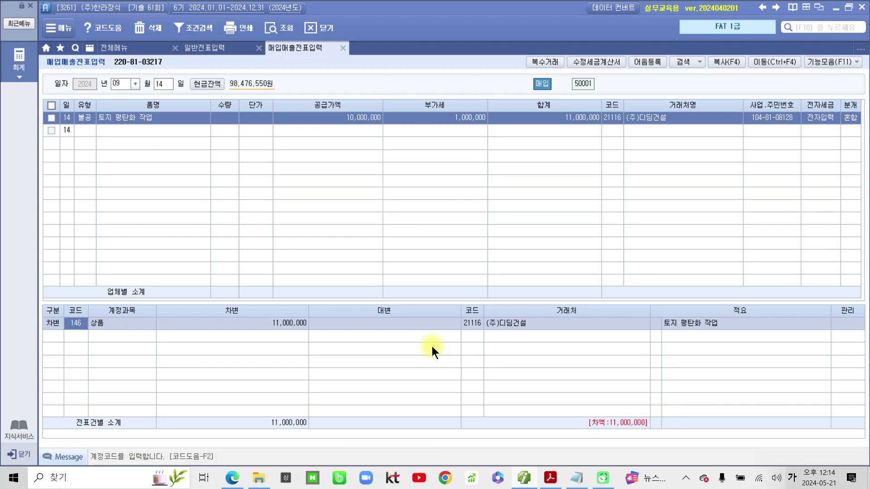
pyautogui.write('201')
pyautogui.press('Return')
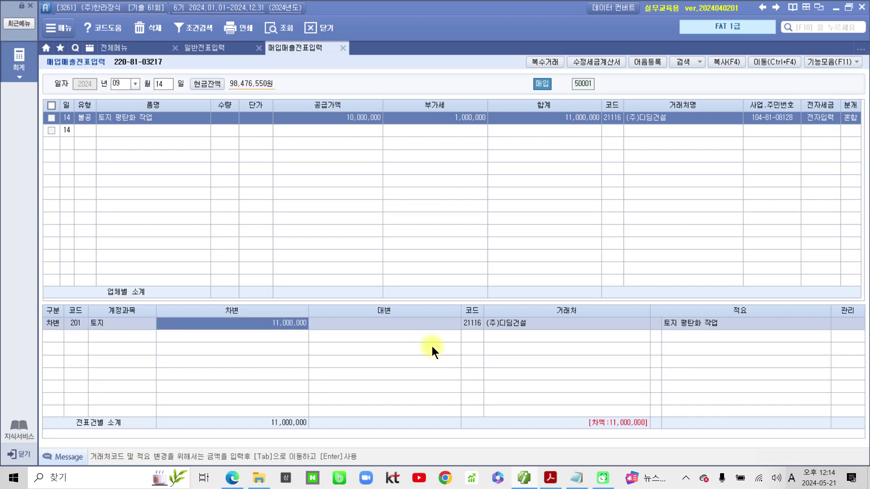
pyautogui.press('Return')
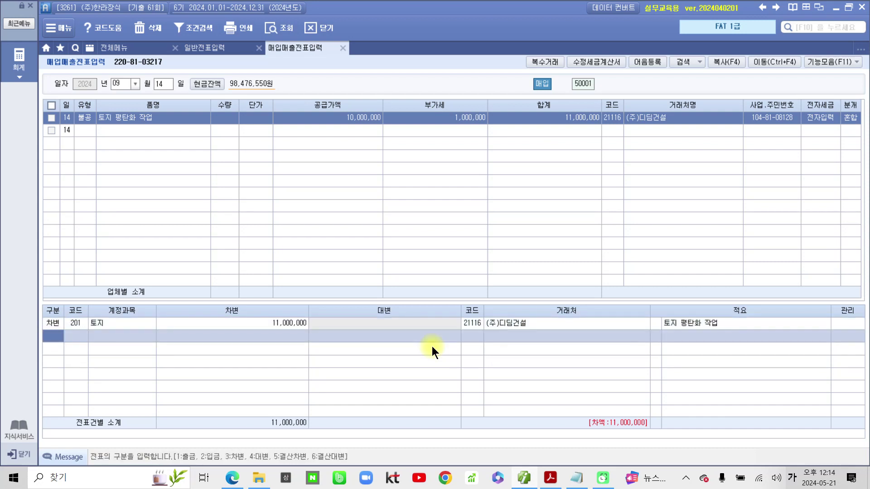
# - Add a 대변 entry for account 103 보통예금 with an amount of 11,000,000
pyautogui.write('4')
pyautogui.press('Return')
pyautogui.write('103')
pyautogui.press('Return')
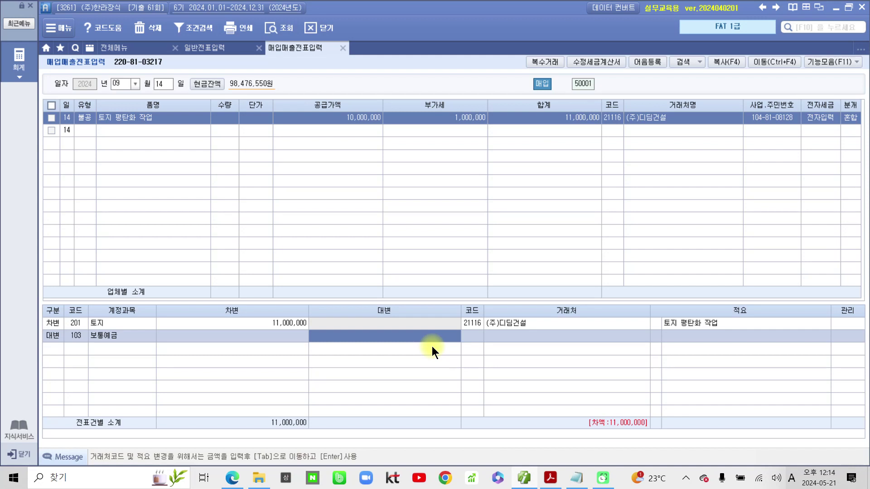
pyautogui.write('11,000,000')
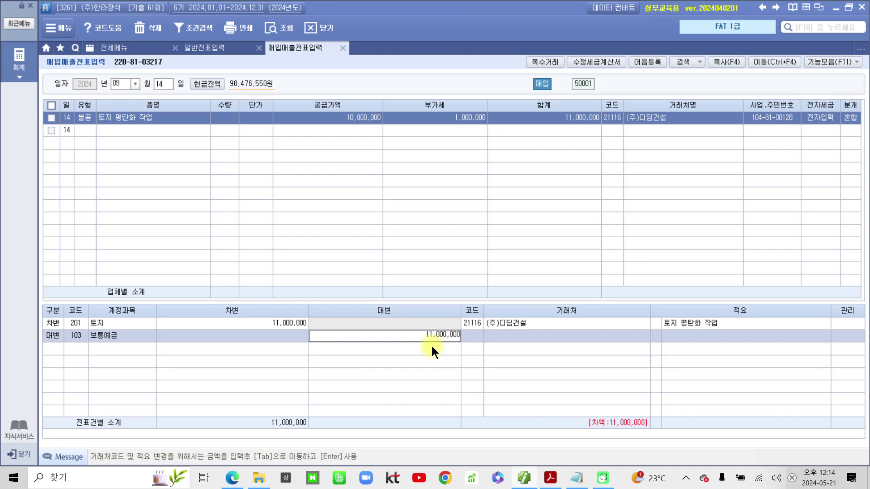
pyautogui.press('Return')
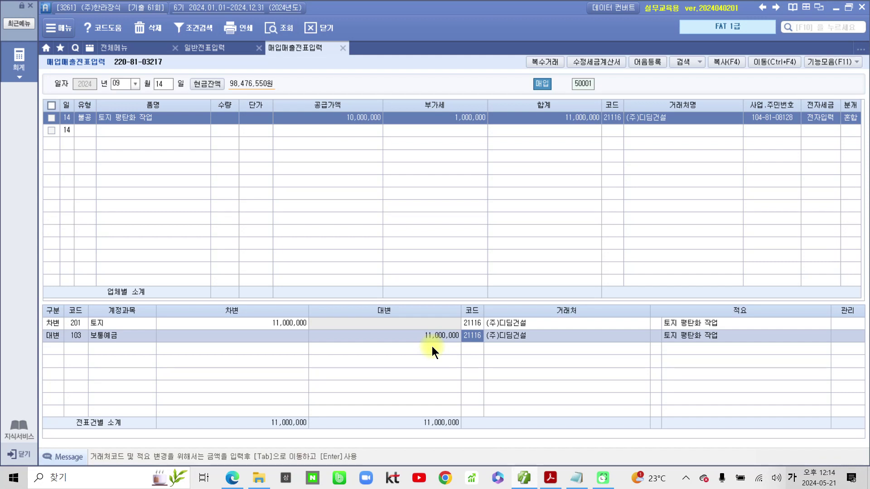
# - Search for 국민 as the 거래처 of the 보통예금 entry and move to the 국민은행 accounts in the results
pyautogui.write('구')
pyautogui.write('민')
pyautogui.press('Return')
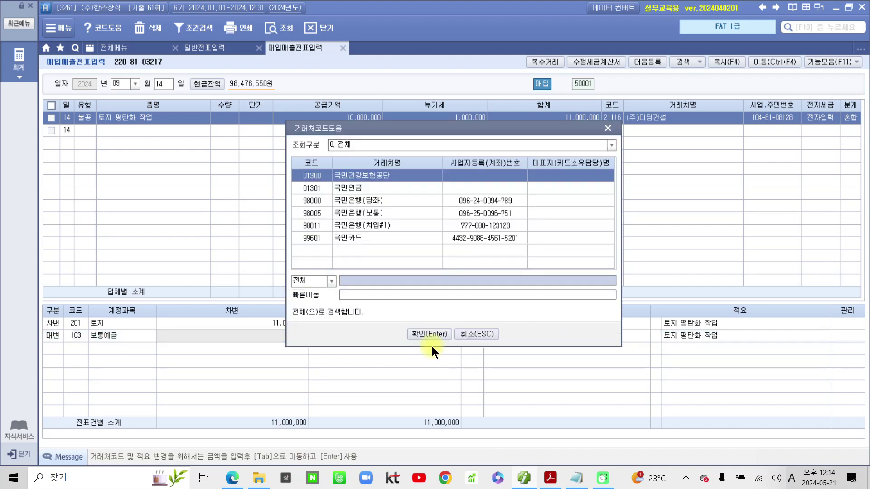
pyautogui.press('Down')
pyautogui.press('Down')
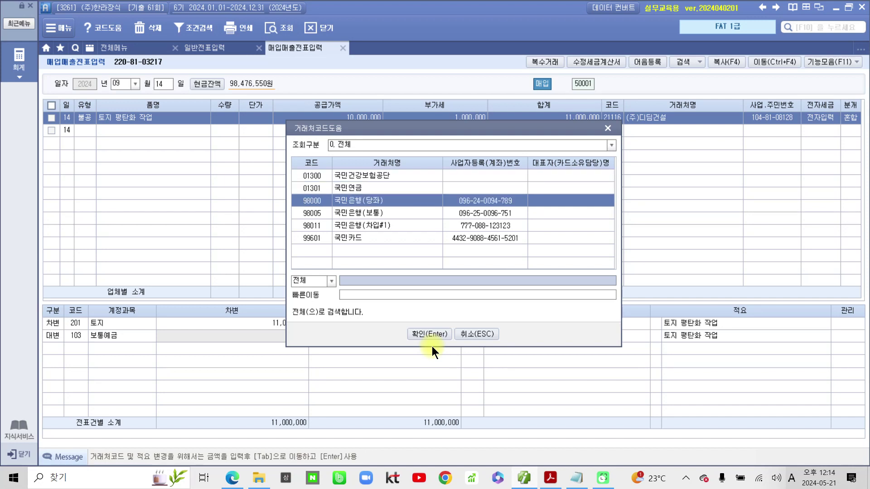
# - Assign 국민은행(보통) as the counterparty on the 보통예금 credit line of the September 14 voucher
pyautogui.press('Down')
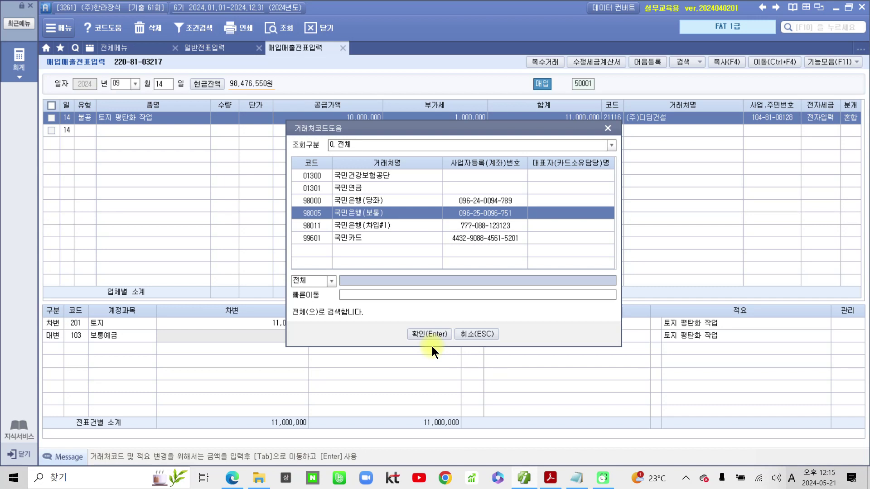
pyautogui.press('Return')
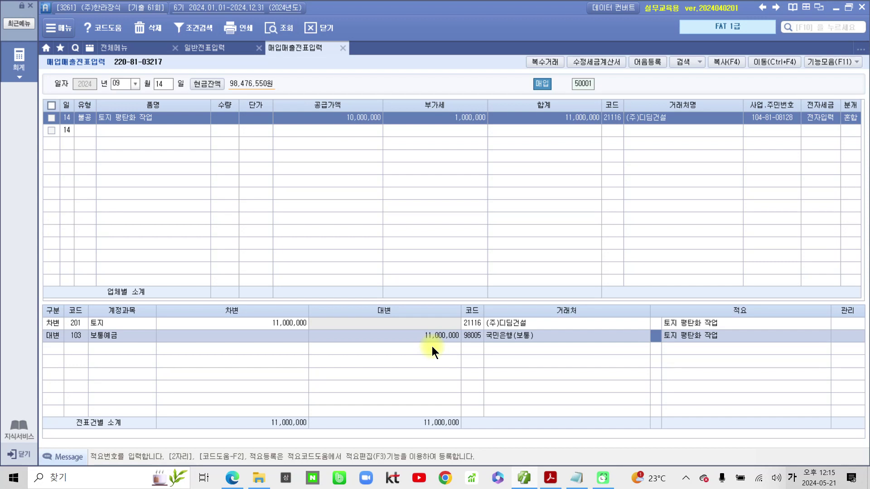
pyautogui.press('F8')
pyautogui.moveTo(102, 148)
pyautogui.mouseDown()
pyautogui.moveTo(84, 153)
pyautogui.moveTo(101, 137)
pyautogui.mouseUp()
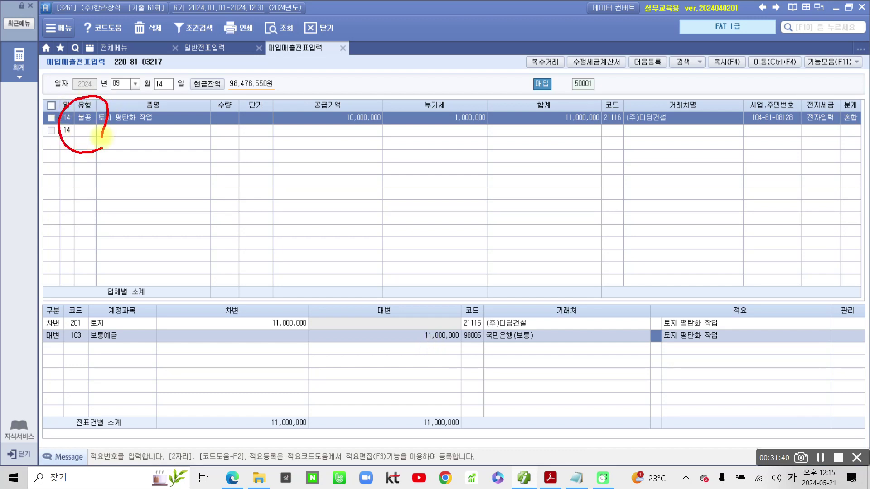
pyautogui.moveTo(86, 171)
pyautogui.mouseDown()
pyautogui.moveTo(79, 209)
pyautogui.moveTo(68, 209)
pyautogui.mouseUp()
pyautogui.moveTo(85, 173)
pyautogui.mouseDown()
pyautogui.moveTo(114, 202)
pyautogui.moveTo(103, 213)
pyautogui.mouseUp()
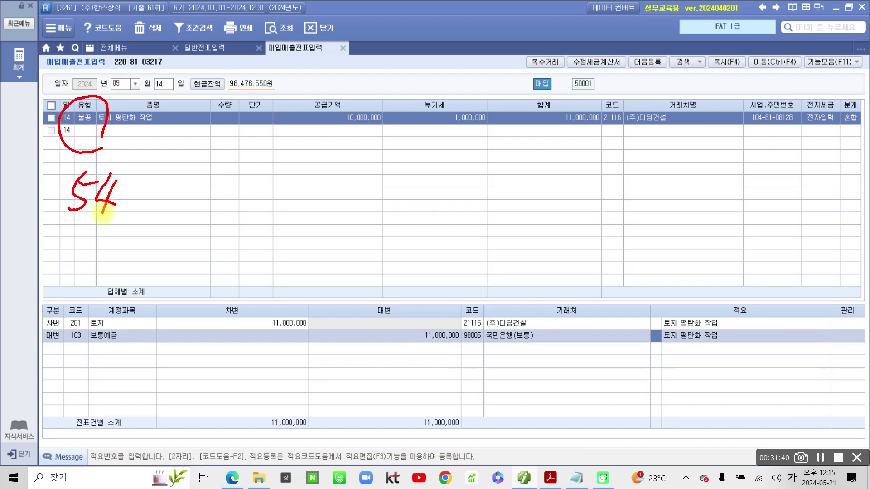
pyautogui.moveTo(104, 311); pyautogui.dragTo(101, 342)
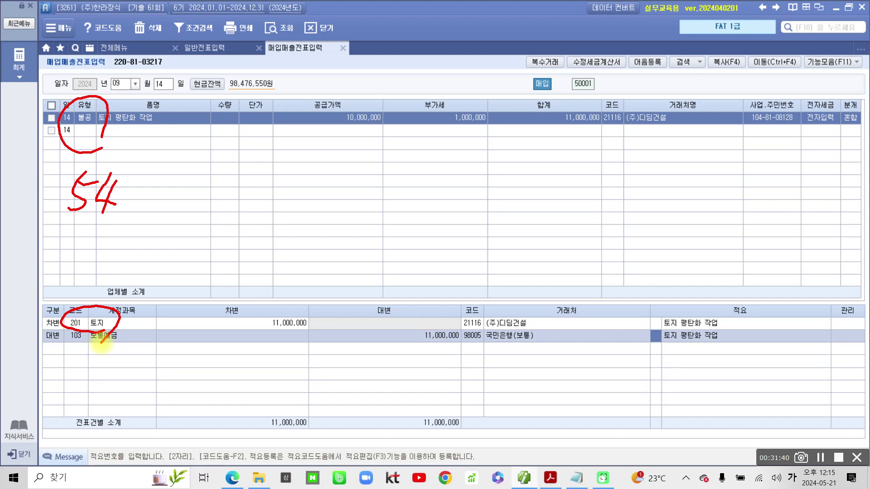
pyautogui.press('Escape')
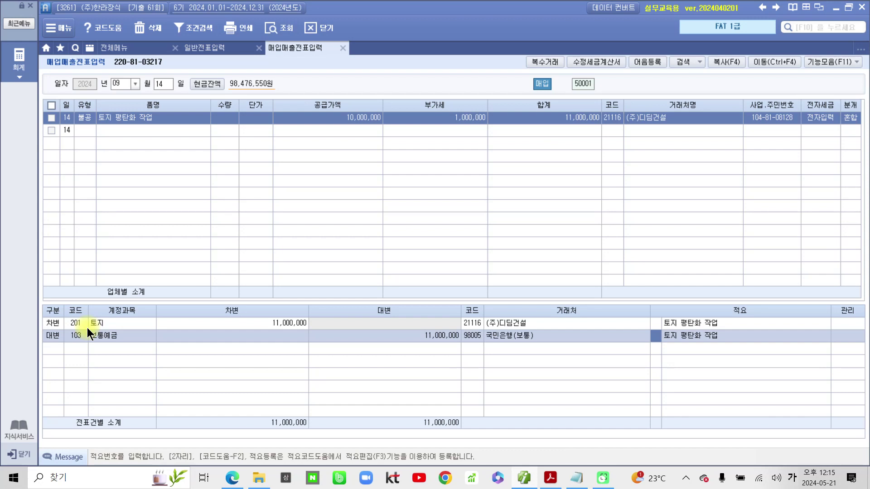
# - Switch to the PDF exam paper and highlight 매출거래 in the question 5 heading and 드매출전 in the card slip title
pyautogui.click(550, 478)
pyautogui.scroll(-5, 433, 323)
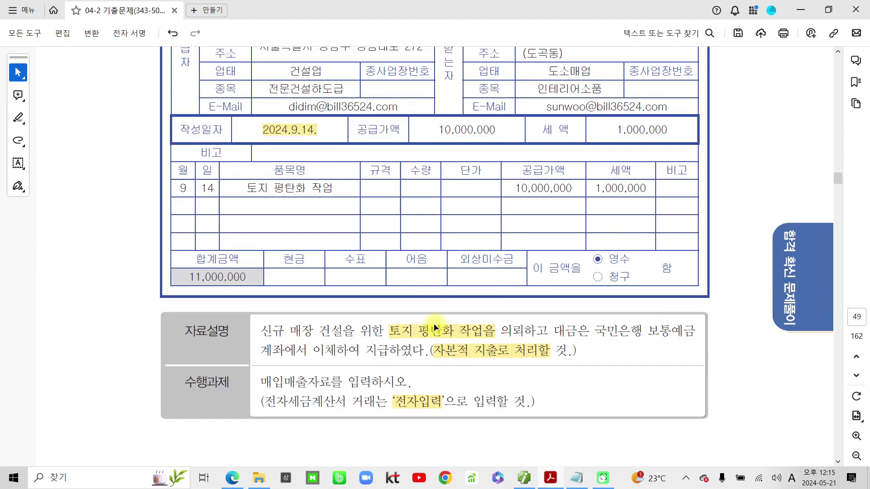
pyautogui.scroll(-15, 377, 324)
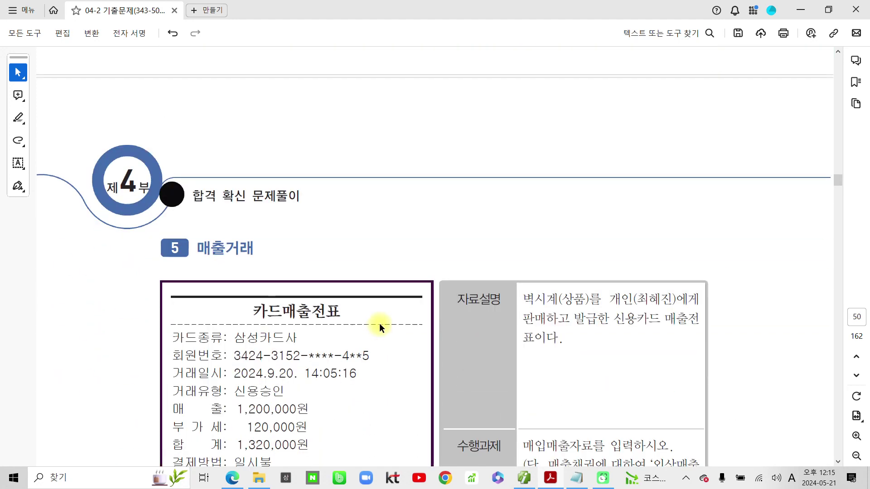
pyautogui.doubleClick(238, 94)
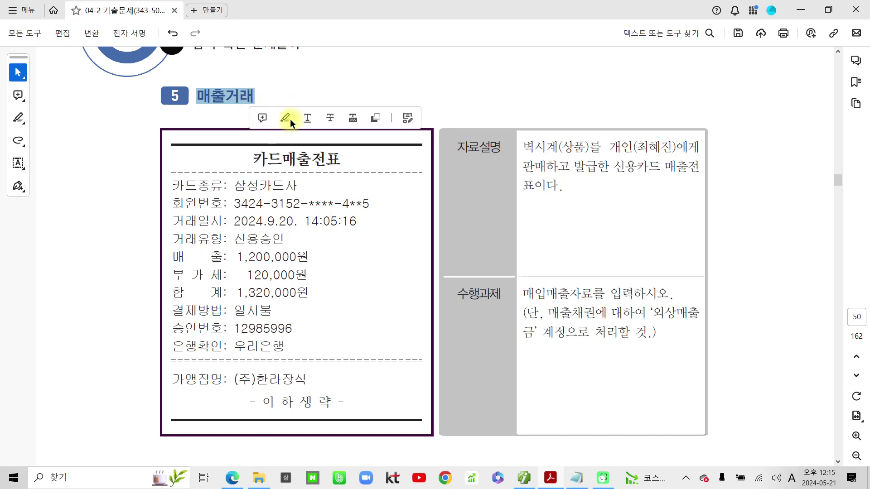
pyautogui.click(288, 118)
pyautogui.moveTo(272, 158); pyautogui.dragTo(328, 159)
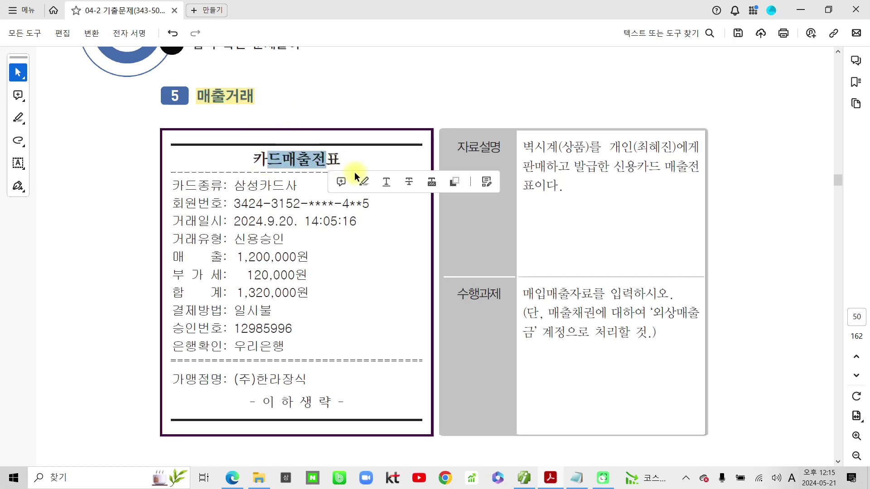
pyautogui.click(364, 182)
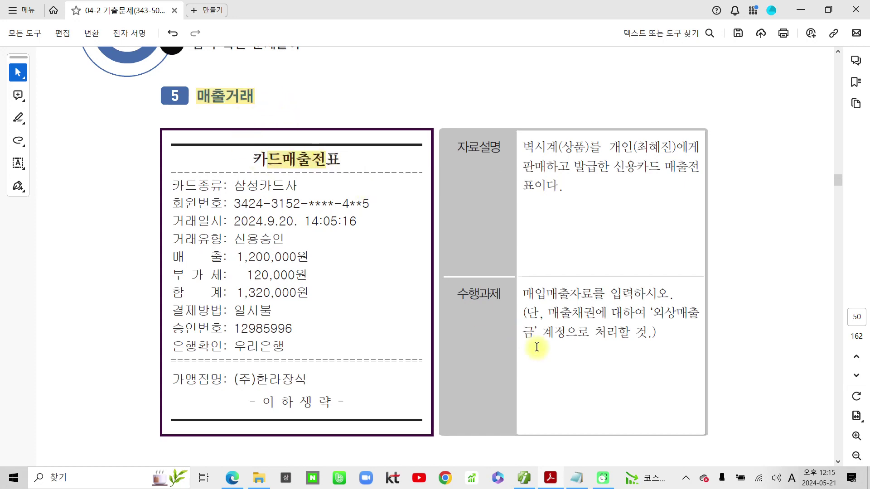
pyautogui.moveTo(65, 149)
pyautogui.mouseDown()
pyautogui.moveTo(40, 191)
pyautogui.moveTo(90, 156)
pyautogui.moveTo(80, 201)
pyautogui.mouseUp()
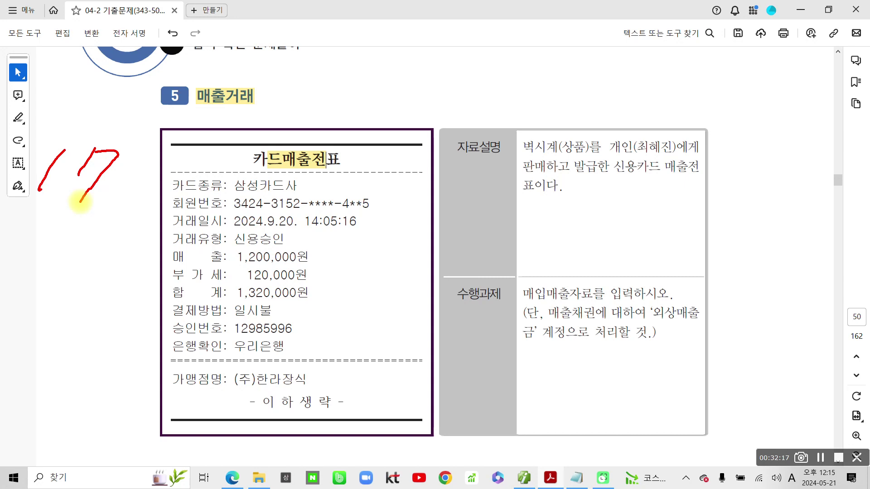
pyautogui.moveTo(248, 104)
pyautogui.mouseDown()
pyautogui.moveTo(234, 72)
pyautogui.moveTo(243, 117)
pyautogui.mouseUp()
pyautogui.moveTo(337, 50); pyautogui.dragTo(338, 78)
pyautogui.moveTo(370, 43); pyautogui.dragTo(373, 79)
pyautogui.moveTo(447, 34)
pyautogui.mouseDown()
pyautogui.moveTo(449, 59)
pyautogui.moveTo(494, 68)
pyautogui.mouseUp()
pyautogui.moveTo(564, 31)
pyautogui.mouseDown()
pyautogui.moveTo(570, 57)
pyautogui.moveTo(592, 46)
pyautogui.mouseUp()
pyautogui.moveTo(598, 25)
pyautogui.mouseDown()
pyautogui.moveTo(622, 57)
pyautogui.moveTo(619, 70)
pyautogui.moveTo(636, 36)
pyautogui.moveTo(630, 80)
pyautogui.mouseUp()
pyautogui.press('Escape')
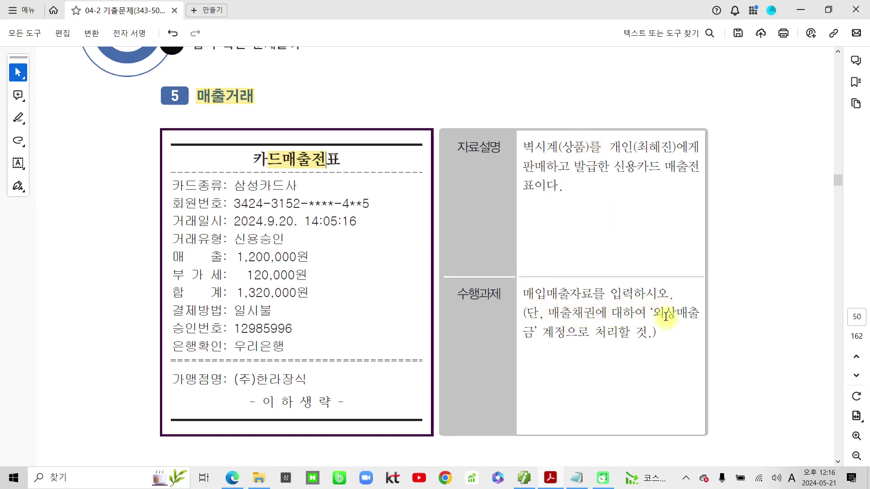
# - Highlight 외상매출 in the question 5 task text, and 삼성카드사 and 2024.9.20. on the card slip
pyautogui.moveTo(653, 313); pyautogui.dragTo(700, 312)
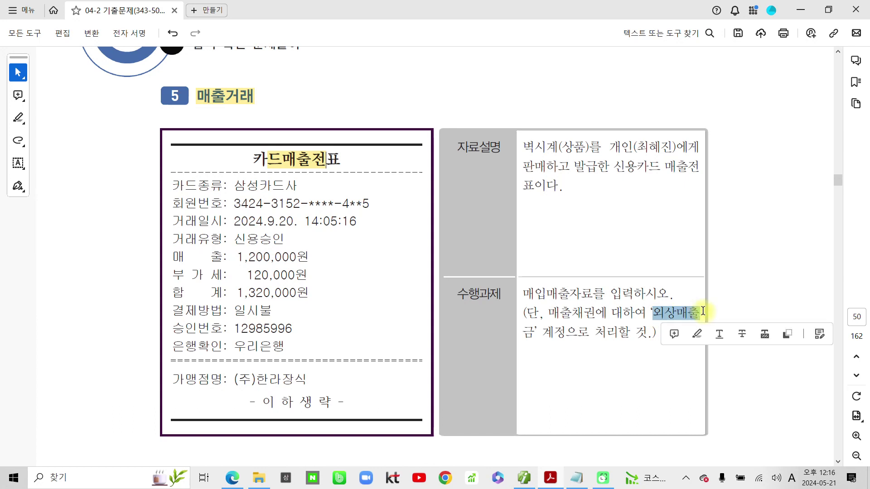
pyautogui.click(698, 334)
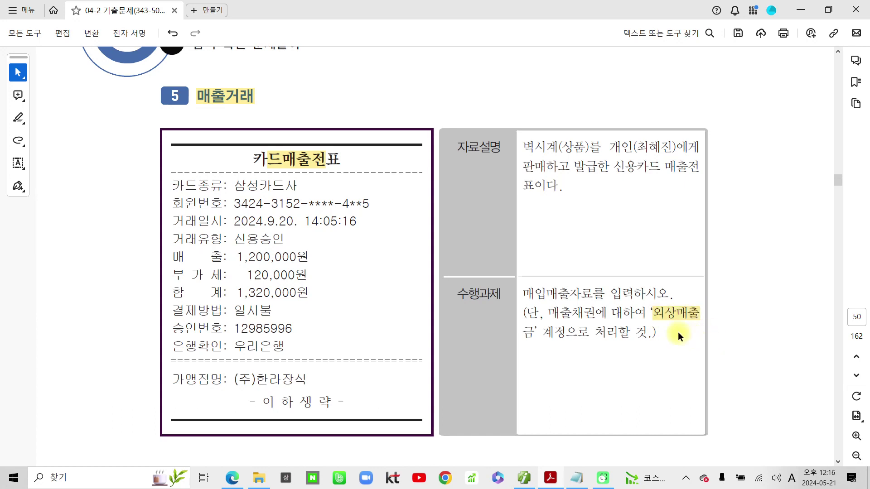
pyautogui.scroll(-3, 557, 299)
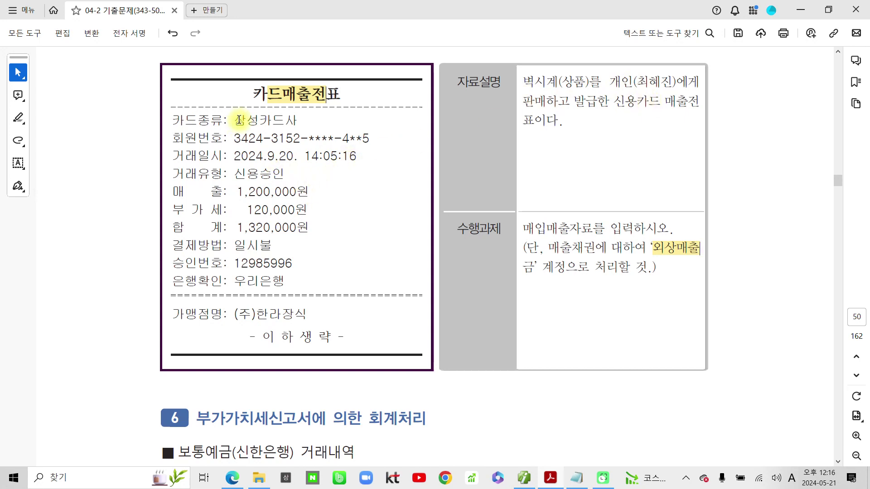
pyautogui.moveTo(234, 120); pyautogui.dragTo(299, 120)
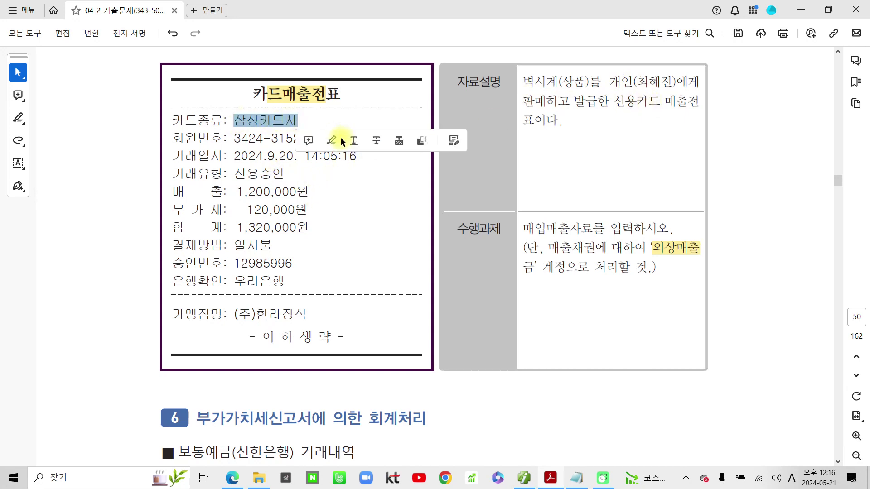
pyautogui.click(335, 140)
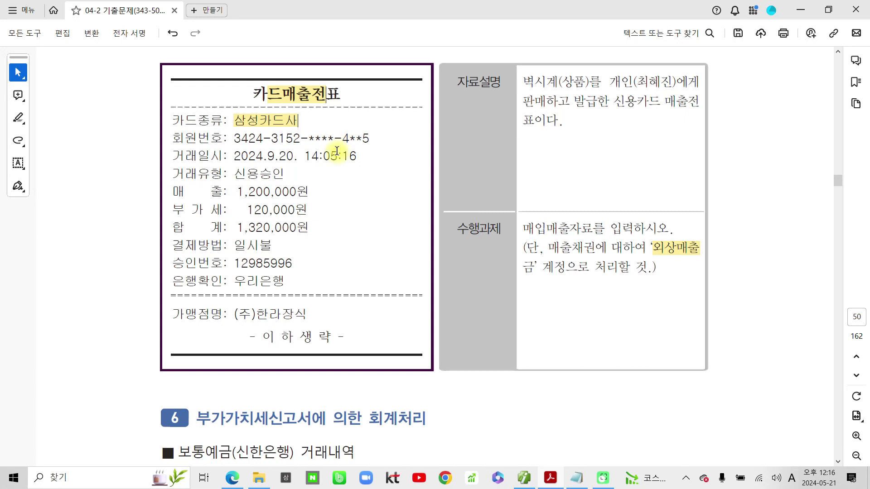
pyautogui.scroll(2, 341, 177)
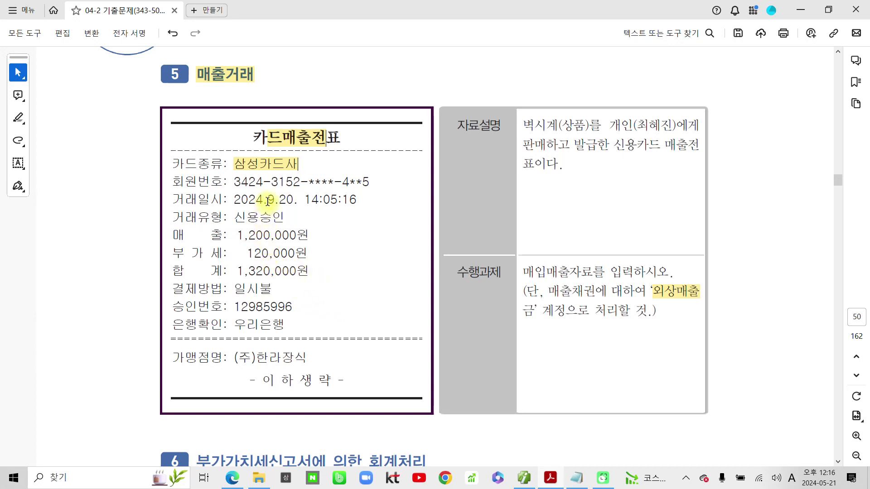
pyautogui.moveTo(300, 201); pyautogui.dragTo(233, 200)
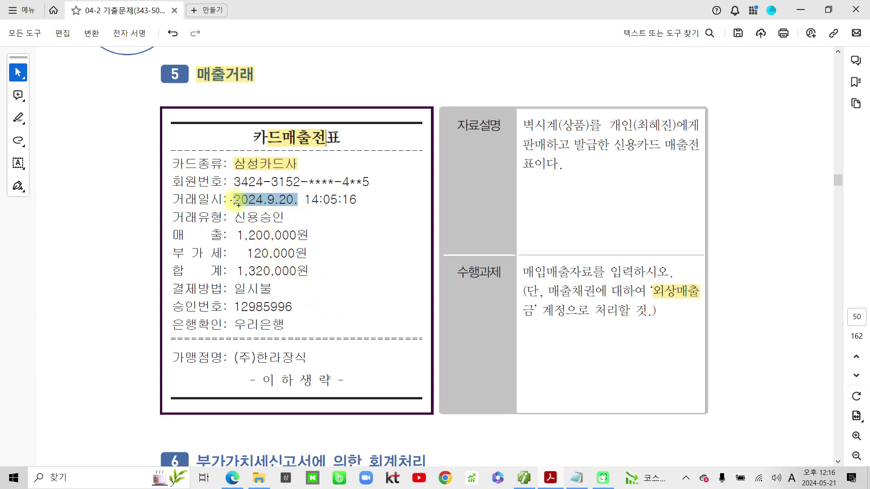
pyautogui.click(277, 216)
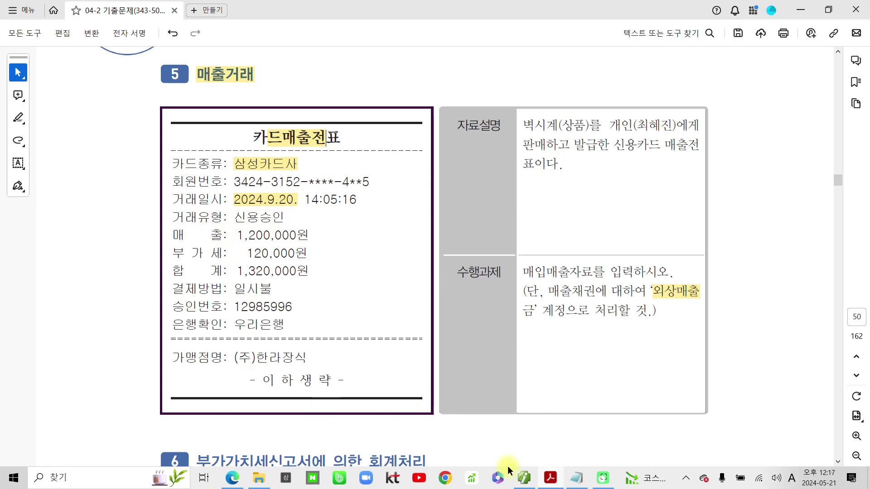
# - Switch to the accounting program and start a September 20 voucher with transaction type 17 (카과) in 매입매출전표입력
pyautogui.click(154, 85)
pyautogui.write('10')
pyautogui.press('Return')
pyautogui.press('Return')
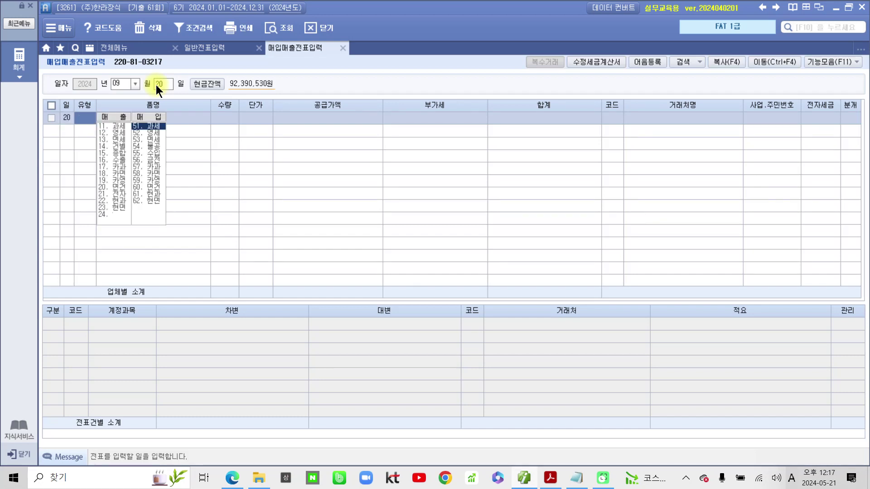
pyautogui.write('17')
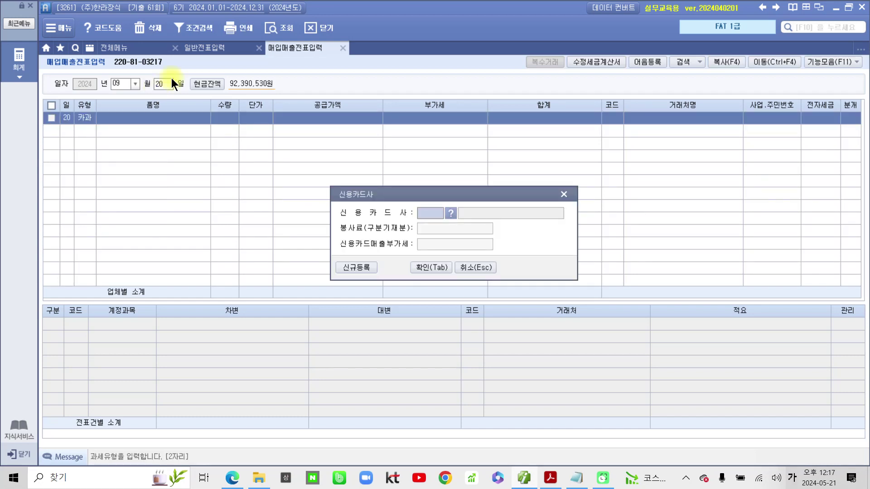
# - Set the sale's credit card company to 삼성카드사 (99606)
pyautogui.click(450, 213)
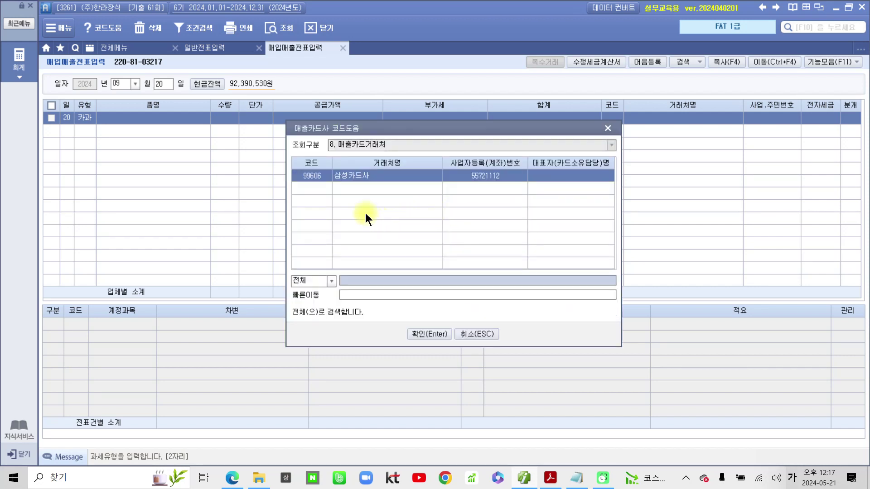
pyautogui.click(425, 333)
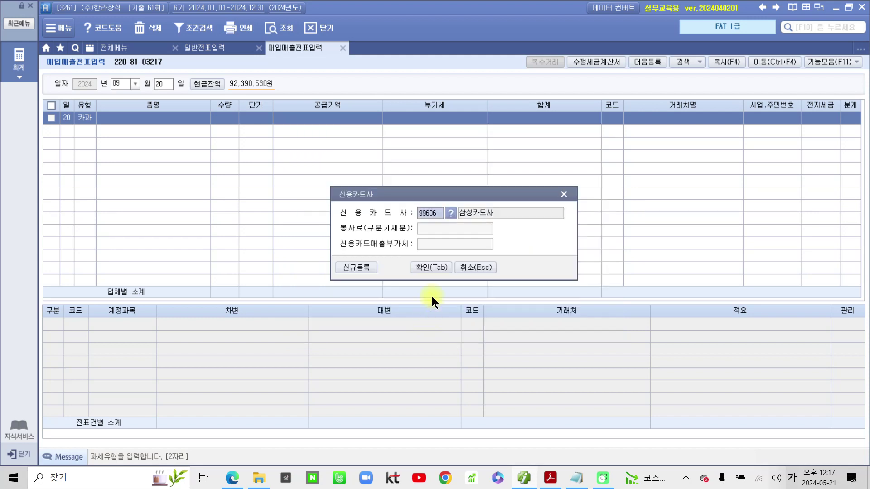
pyautogui.click(435, 271)
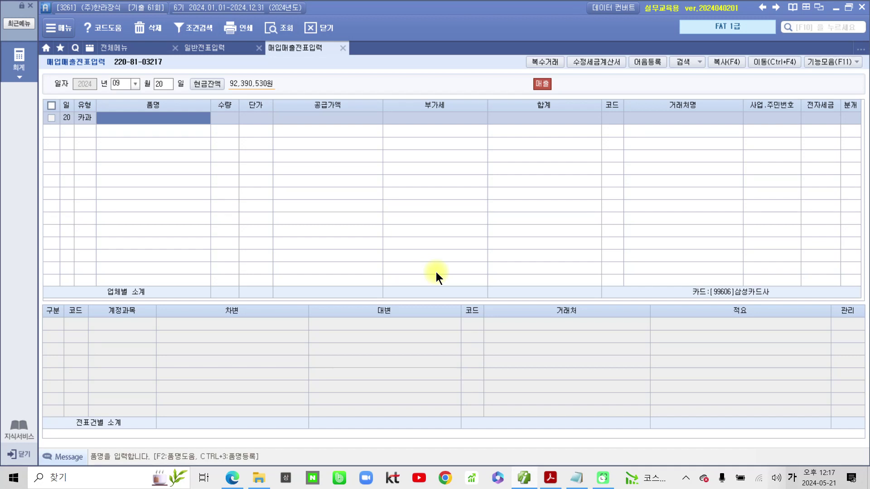
# - Enter 벽시계 as the item name, leave quantity and unit price blank, and enter 1,320,000 in the supply amount
pyautogui.write('벽')
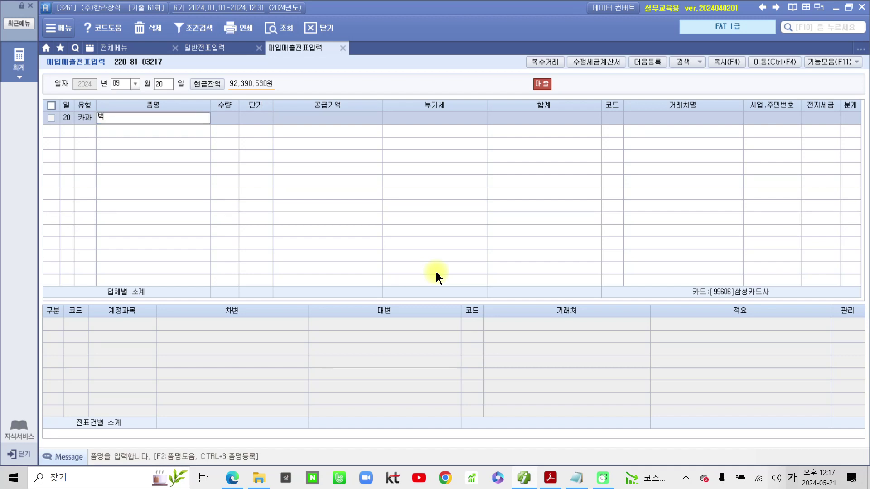
pyautogui.write('시계')
pyautogui.press('Return')
pyautogui.press('Return')
pyautogui.press('Return')
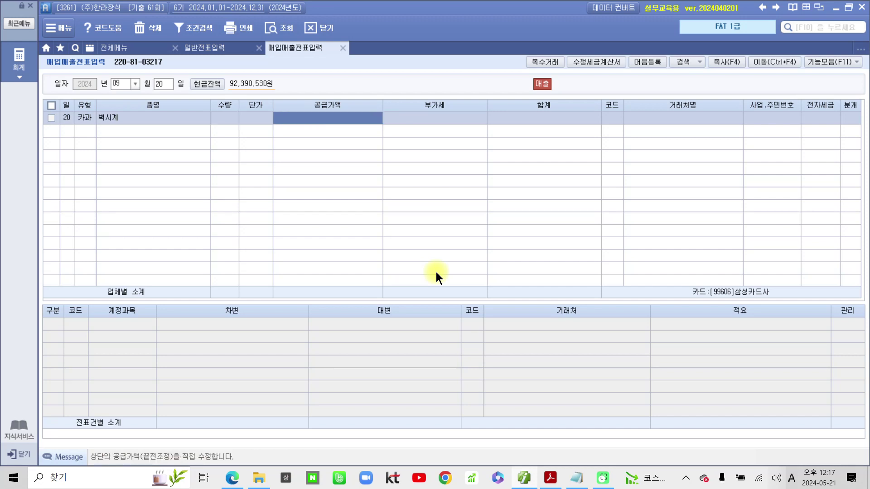
pyautogui.write('1,32')
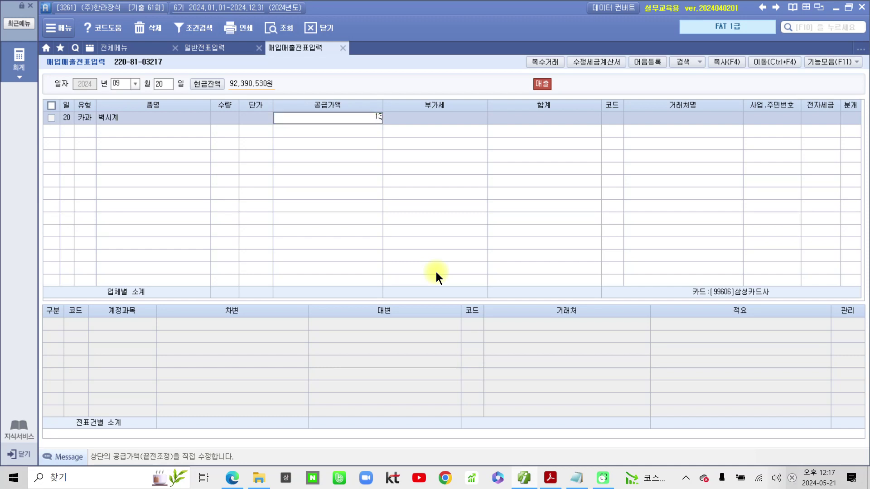
pyautogui.write('0,000')
pyautogui.press('Return')
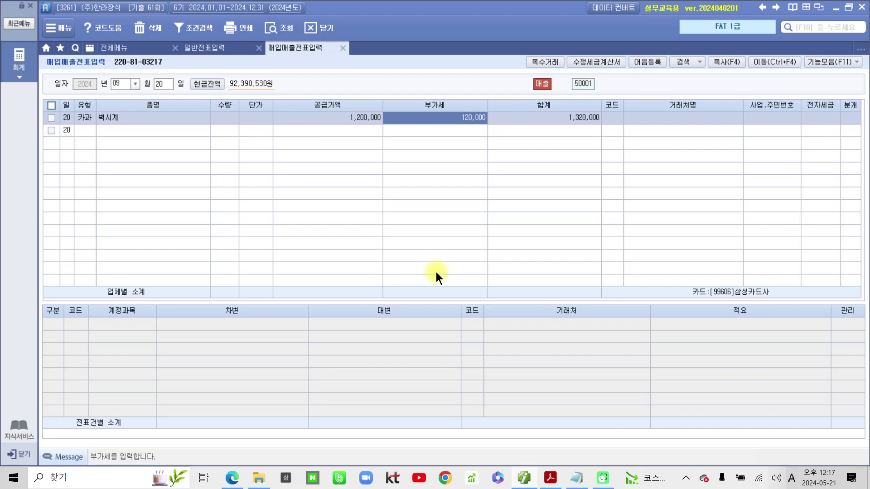
pyautogui.press('Return')
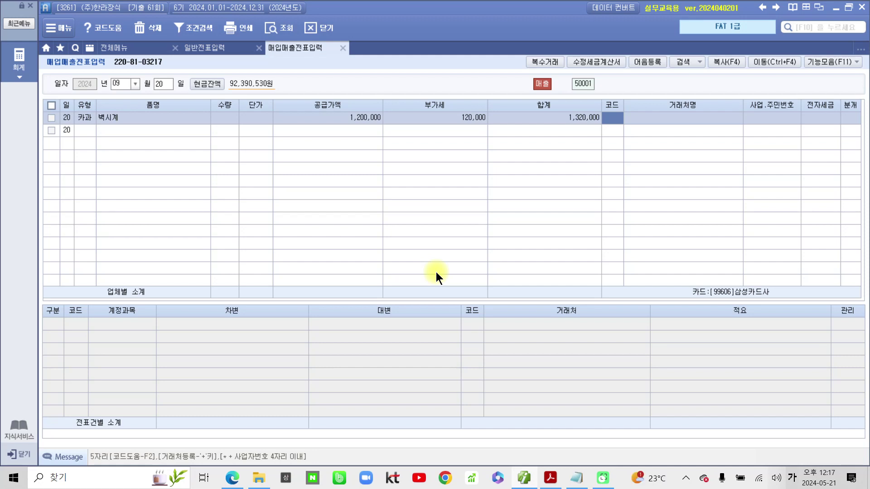
# - Look up the individual customer by part of the name, assign them to the sale, and leave the electronic tax invoice field blank
pyautogui.write('현')
pyautogui.write('혜')
pyautogui.press('Return')
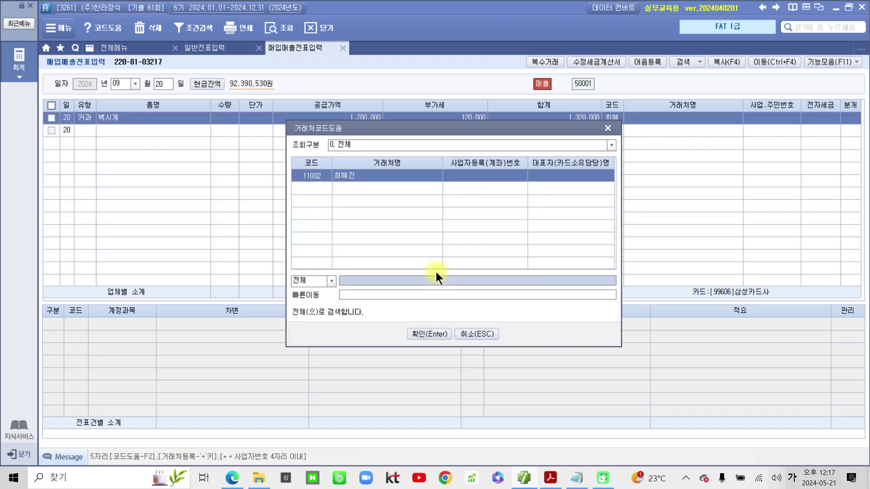
pyautogui.press('Return')
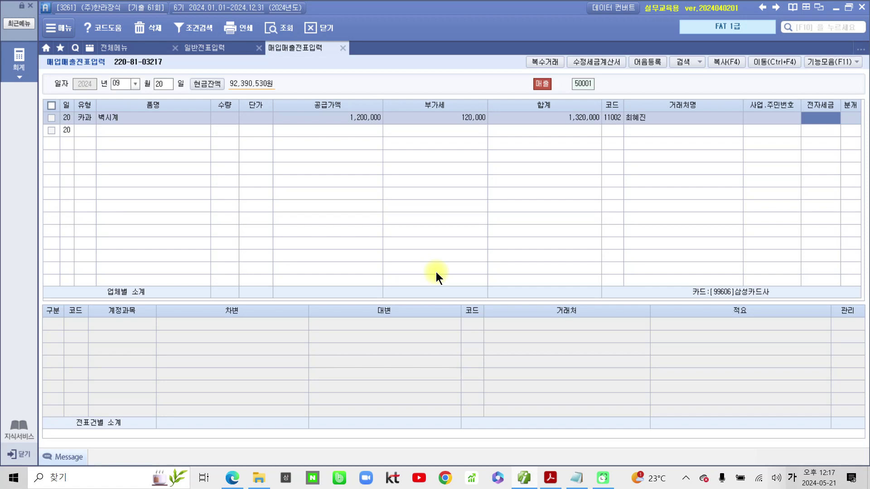
pyautogui.press('Return')
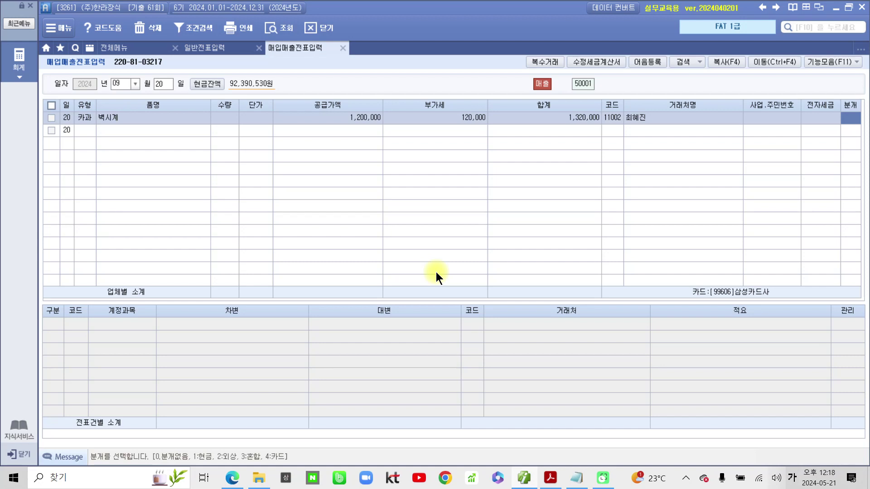
pyautogui.moveTo(290, 467)
pyautogui.mouseDown()
pyautogui.moveTo(250, 458)
pyautogui.moveTo(297, 444)
pyautogui.moveTo(297, 466)
pyautogui.mouseUp()
pyautogui.moveTo(844, 123)
pyautogui.mouseDown()
pyautogui.moveTo(861, 166)
pyautogui.moveTo(817, 190)
pyautogui.mouseUp()
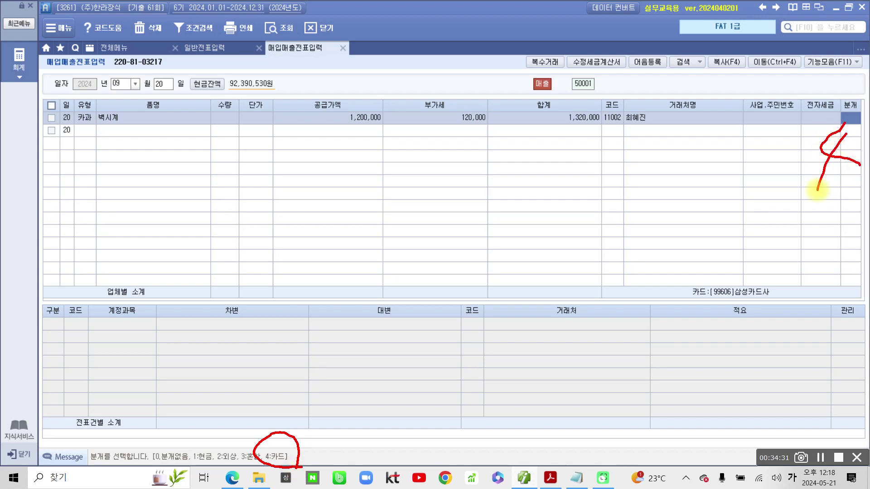
# - Set the wall clock sale's journal type (분개) to 4 (카드)
pyautogui.press('Escape')
pyautogui.write('4')
pyautogui.press('Return')
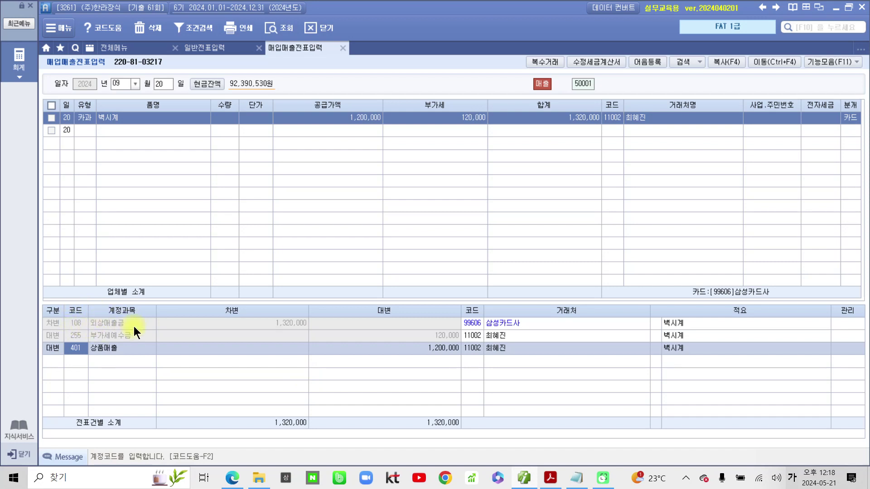
# - Review the card sale's journal lines, checking the accounts, credit amounts and the trading partner on the 외상매출금 line
pyautogui.moveTo(37, 308)
pyautogui.mouseDown()
pyautogui.moveTo(211, 331)
pyautogui.moveTo(536, 334)
pyautogui.mouseUp()
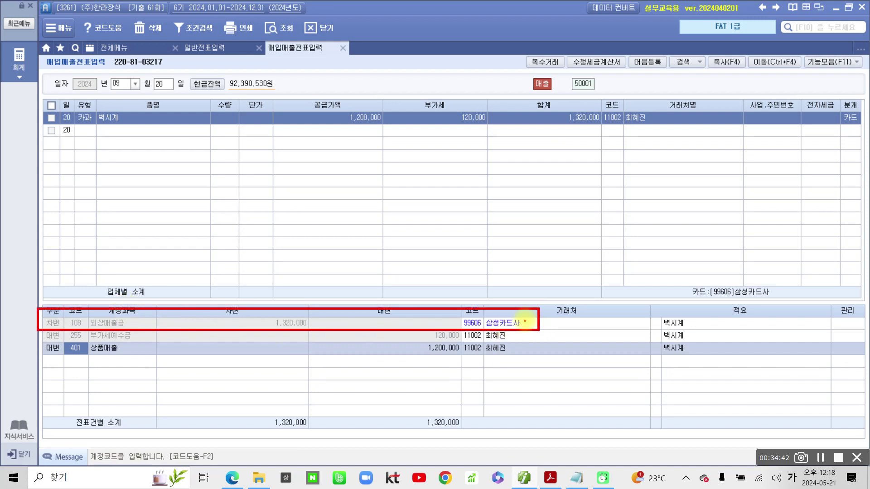
pyautogui.moveTo(511, 299)
pyautogui.mouseDown()
pyautogui.moveTo(514, 308)
pyautogui.moveTo(518, 298)
pyautogui.mouseUp()
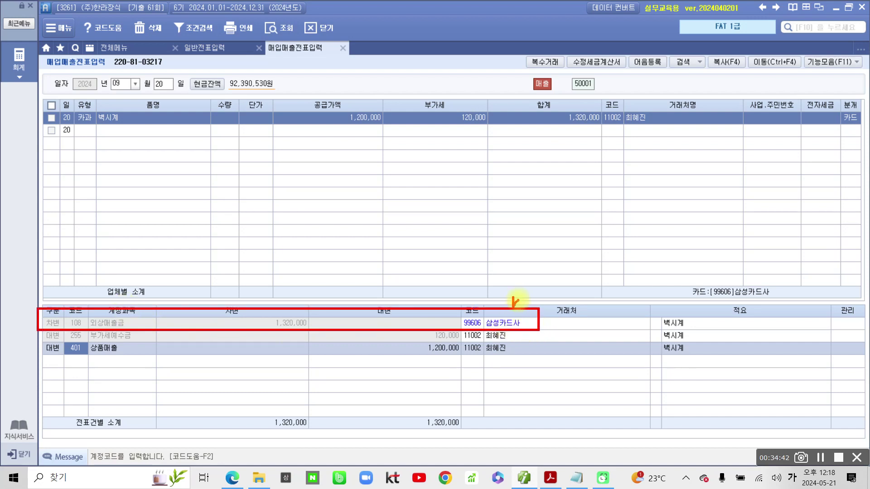
pyautogui.press('Escape')
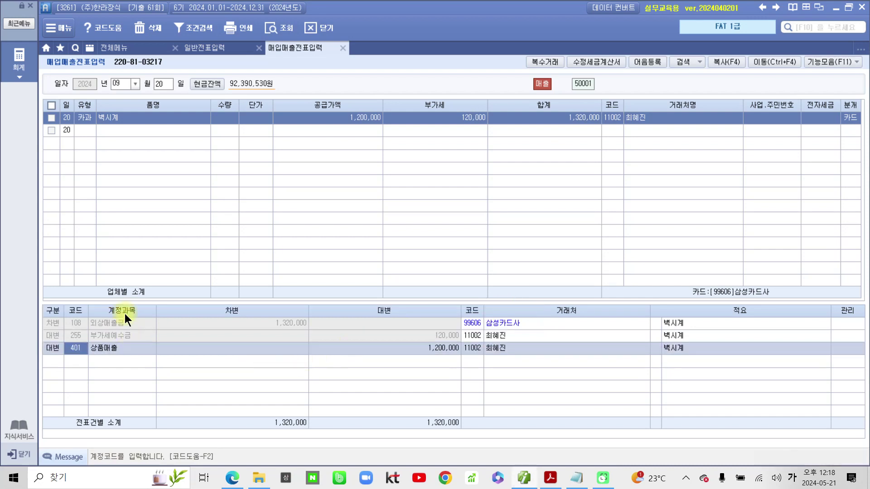
pyautogui.click(114, 336)
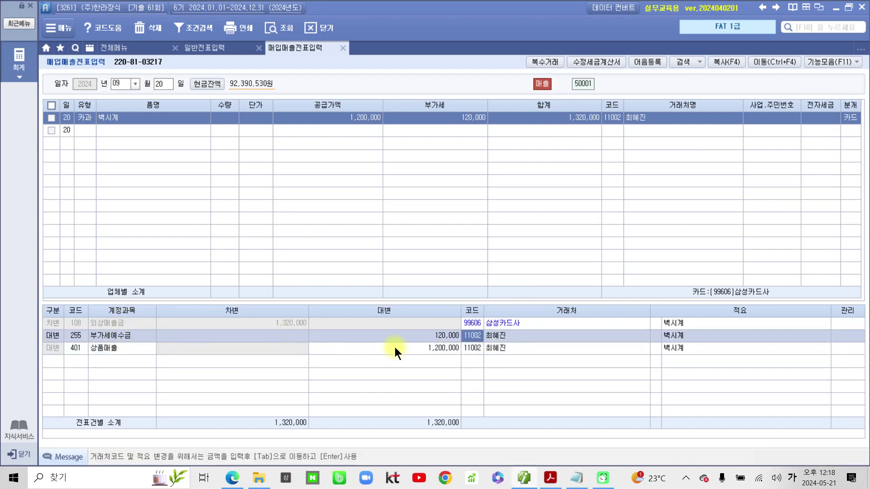
pyautogui.click(436, 347)
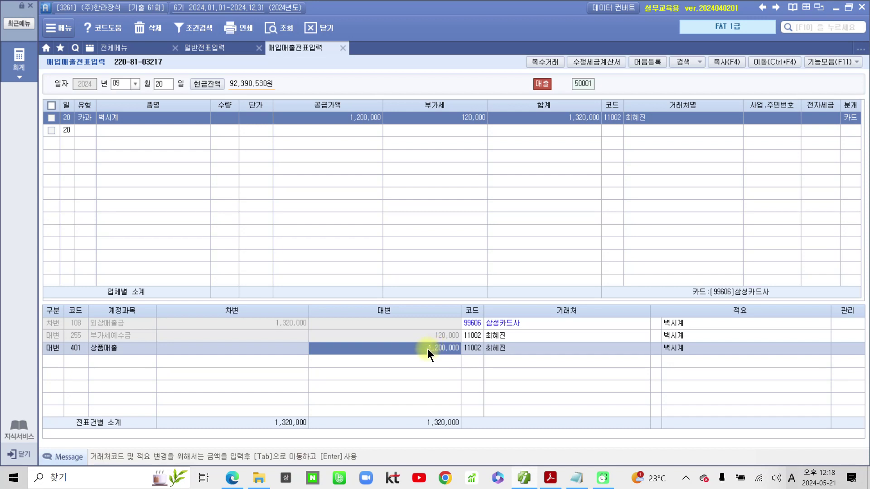
pyautogui.hotkey('ctrl', '2')
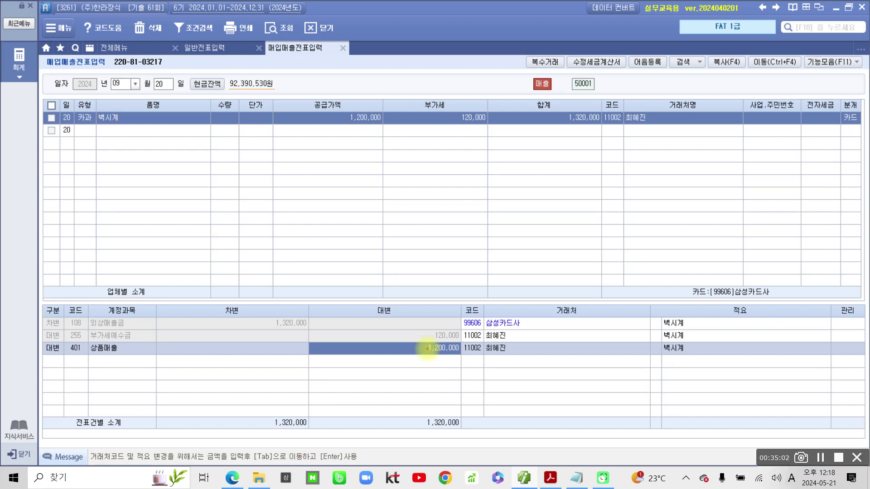
pyautogui.moveTo(153, 151)
pyautogui.mouseDown()
pyautogui.moveTo(142, 95)
pyautogui.moveTo(148, 149)
pyautogui.mouseUp()
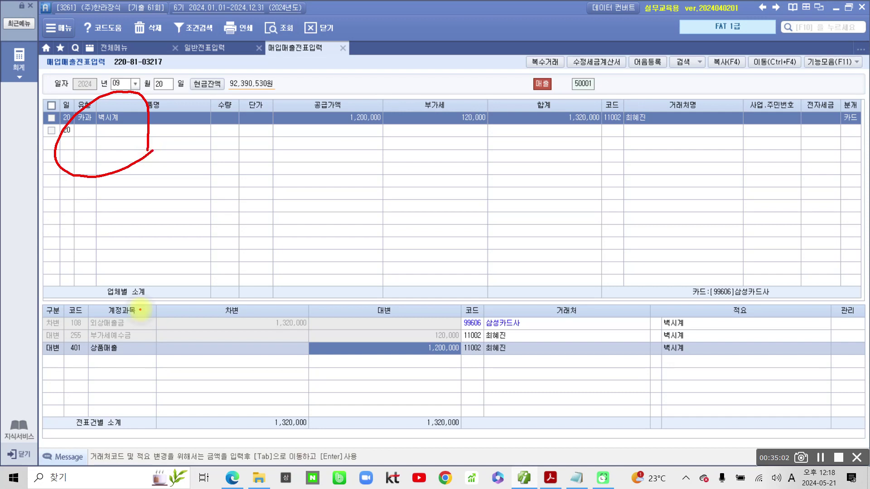
pyautogui.moveTo(850, 157)
pyautogui.mouseDown()
pyautogui.moveTo(811, 119)
pyautogui.moveTo(852, 151)
pyautogui.mouseUp()
pyautogui.moveTo(116, 353)
pyautogui.mouseDown()
pyautogui.moveTo(122, 295)
pyautogui.moveTo(118, 348)
pyautogui.mouseUp()
pyautogui.moveTo(539, 338)
pyautogui.mouseDown()
pyautogui.moveTo(535, 311)
pyautogui.moveTo(511, 345)
pyautogui.mouseUp()
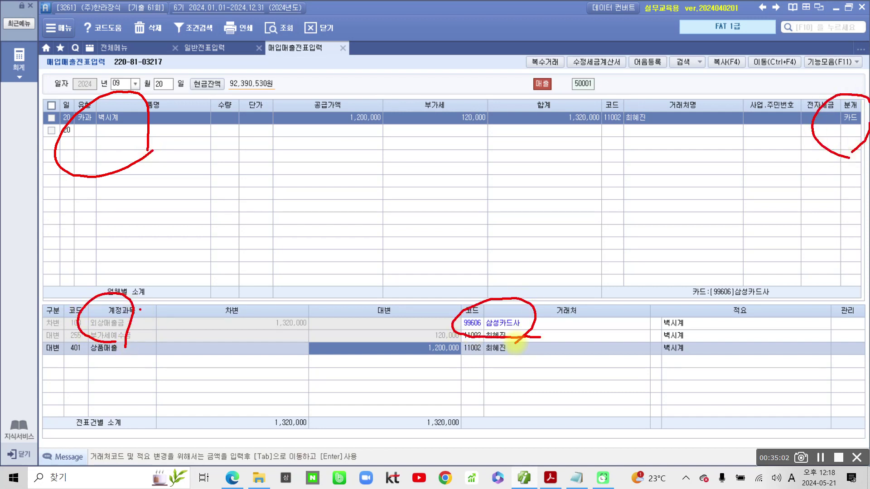
pyautogui.press('Escape')
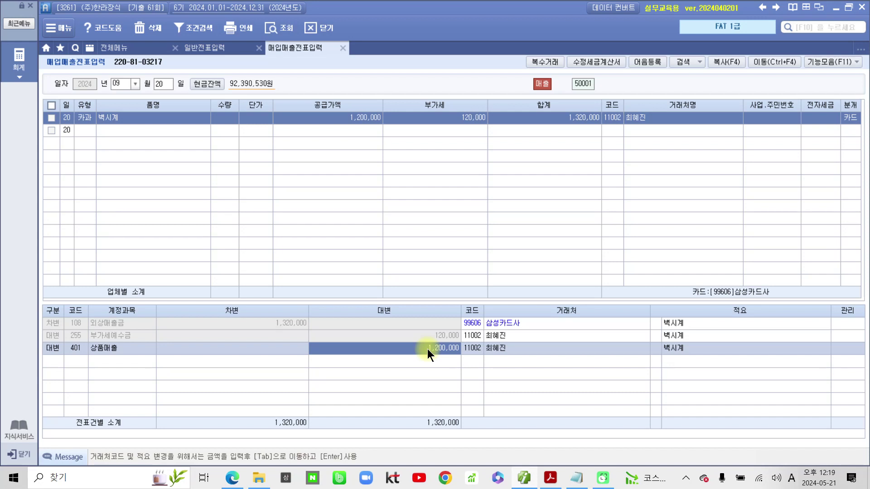
# - Switch to the exam PDF and highlight question 6's heading 부가가치세신고서에 의한 회계처리 and the word 보통예금 below it
pyautogui.click(551, 478)
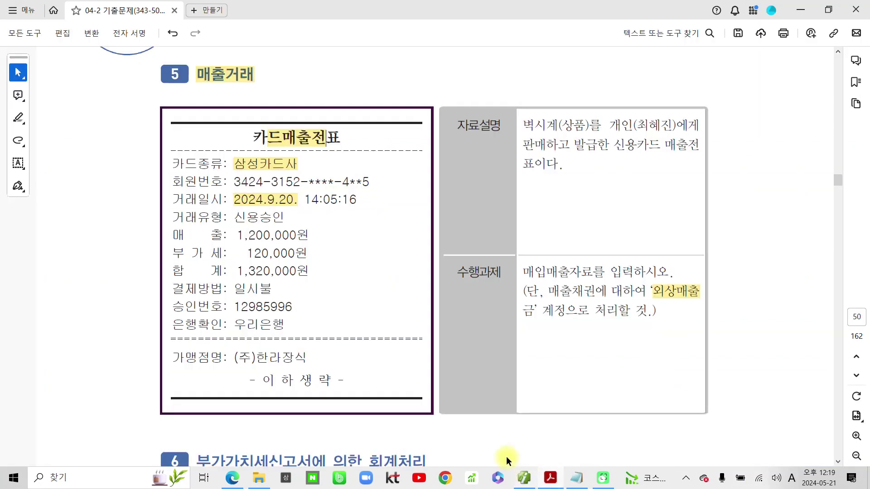
pyautogui.scroll(-3, 398, 385)
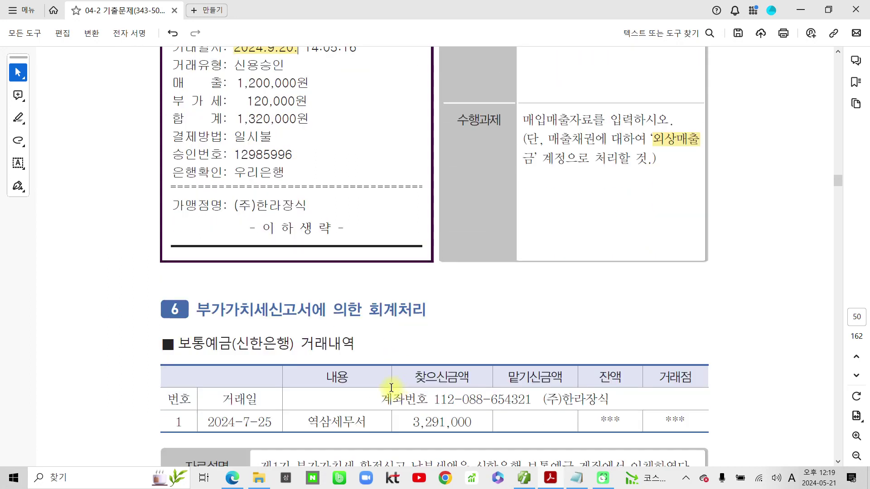
pyautogui.scroll(-2, 175, 337)
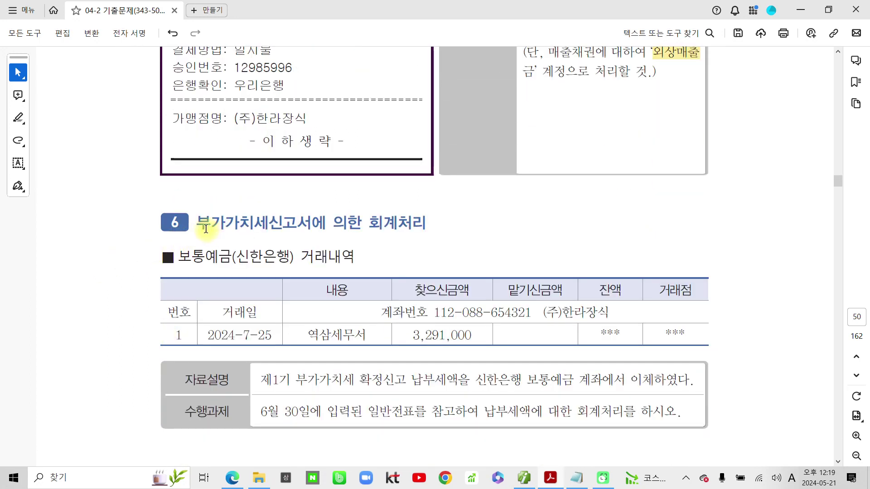
pyautogui.moveTo(198, 228); pyautogui.dragTo(401, 231)
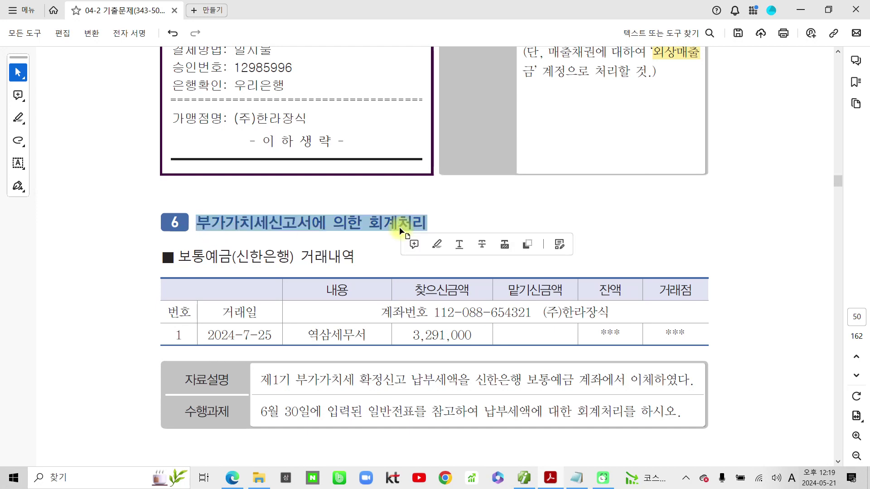
pyautogui.click(432, 247)
pyautogui.moveTo(178, 256); pyautogui.dragTo(231, 254)
pyautogui.click(268, 277)
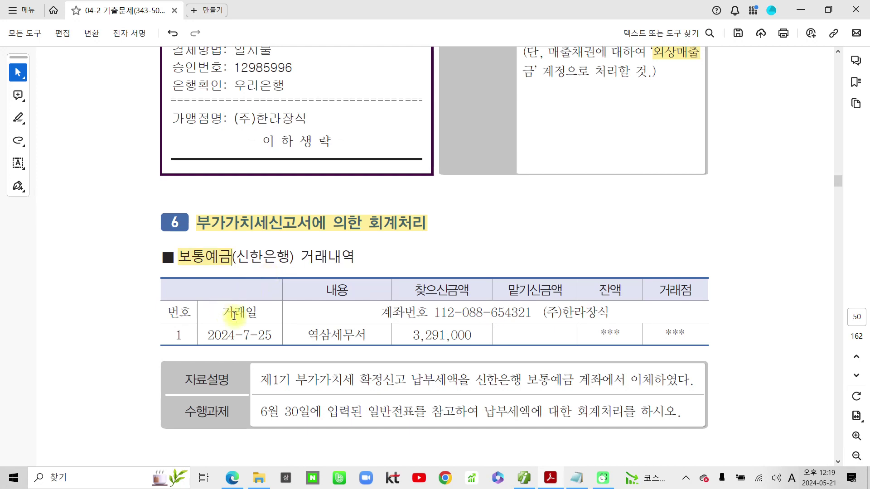
pyautogui.scroll(-1, 312, 331)
pyautogui.scroll(-2, 312, 330)
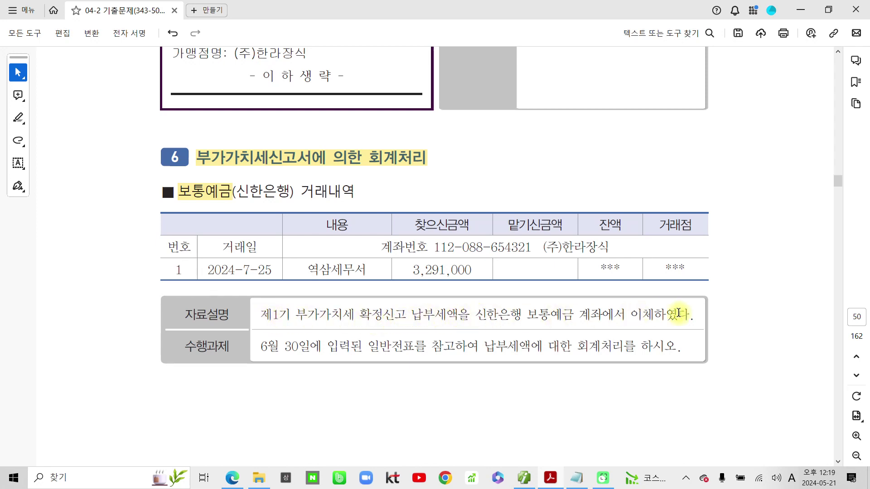
pyautogui.moveTo(265, 347); pyautogui.dragTo(393, 349)
pyautogui.click(393, 349)
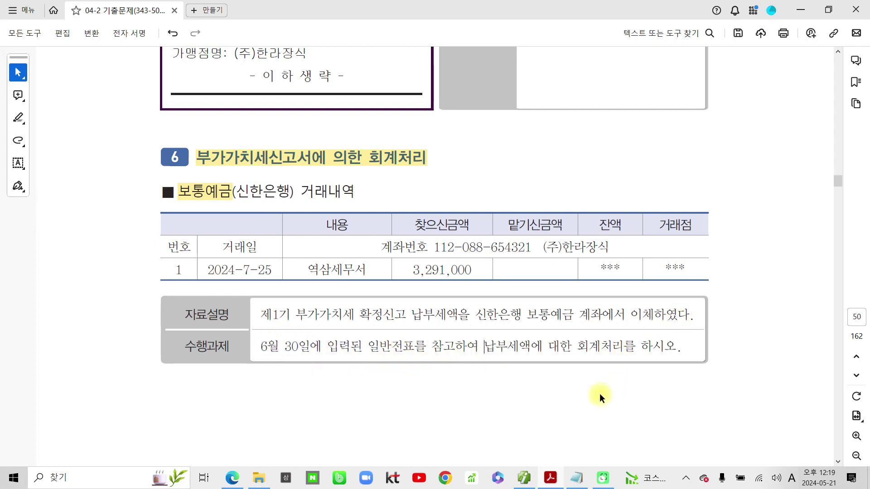
pyautogui.hotkey('ctrl', '2')
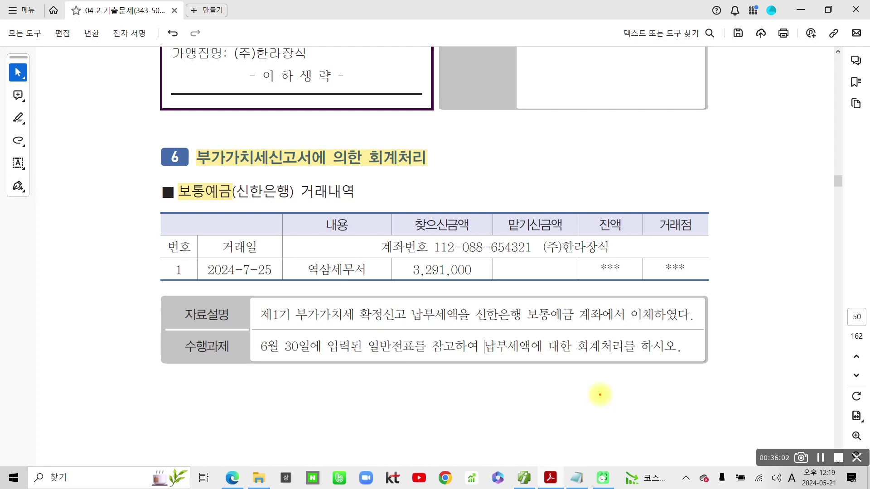
pyautogui.moveTo(100, 193)
pyautogui.mouseDown()
pyautogui.moveTo(136, 193)
pyautogui.moveTo(136, 209)
pyautogui.mouseUp()
pyautogui.moveTo(136, 195)
pyautogui.mouseDown()
pyautogui.moveTo(144, 183)
pyautogui.moveTo(147, 213)
pyautogui.mouseUp()
pyautogui.moveTo(146, 170)
pyautogui.mouseDown()
pyautogui.moveTo(159, 177)
pyautogui.moveTo(148, 240)
pyautogui.mouseUp()
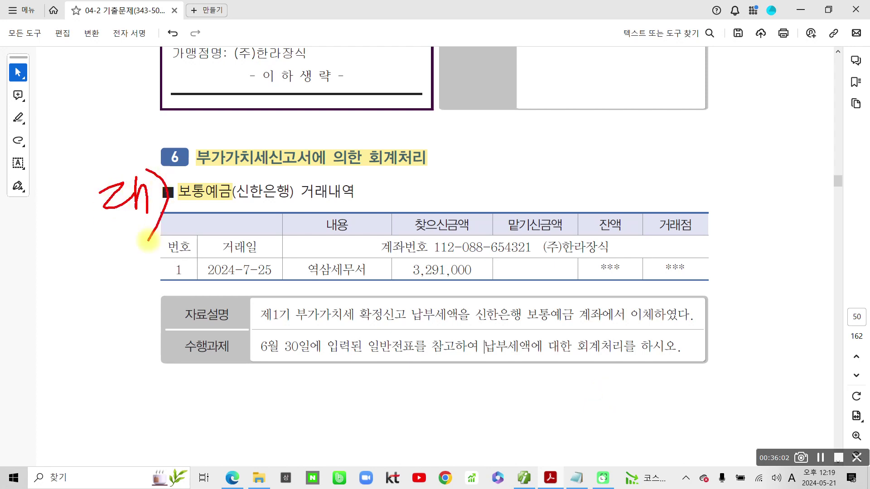
pyautogui.moveTo(224, 385); pyautogui.dragTo(243, 393)
pyautogui.moveTo(216, 406)
pyautogui.mouseDown()
pyautogui.moveTo(250, 401)
pyautogui.moveTo(221, 433)
pyautogui.mouseUp()
pyautogui.moveTo(235, 417); pyautogui.dragTo(252, 430)
pyautogui.moveTo(254, 391); pyautogui.dragTo(256, 434)
pyautogui.moveTo(254, 414)
pyautogui.mouseDown()
pyautogui.moveTo(270, 410)
pyautogui.moveTo(267, 436)
pyautogui.mouseUp()
pyautogui.moveTo(298, 393); pyautogui.dragTo(300, 421)
pyautogui.moveTo(301, 392)
pyautogui.mouseDown()
pyautogui.moveTo(323, 390)
pyautogui.moveTo(324, 419)
pyautogui.mouseUp()
pyautogui.moveTo(337, 380)
pyautogui.mouseDown()
pyautogui.moveTo(337, 423)
pyautogui.moveTo(374, 424)
pyautogui.mouseUp()
pyautogui.moveTo(375, 376)
pyautogui.mouseDown()
pyautogui.moveTo(377, 416)
pyautogui.moveTo(401, 372)
pyautogui.moveTo(430, 385)
pyautogui.moveTo(408, 424)
pyautogui.mouseUp()
pyautogui.moveTo(422, 394)
pyautogui.mouseDown()
pyautogui.moveTo(449, 416)
pyautogui.moveTo(446, 423)
pyautogui.mouseUp()
pyautogui.moveTo(453, 367)
pyautogui.mouseDown()
pyautogui.moveTo(453, 424)
pyautogui.moveTo(492, 389)
pyautogui.moveTo(495, 421)
pyautogui.moveTo(507, 412)
pyautogui.mouseUp()
pyautogui.moveTo(534, 362); pyautogui.dragTo(534, 405)
pyautogui.moveTo(369, 286)
pyautogui.mouseDown()
pyautogui.moveTo(300, 249)
pyautogui.moveTo(372, 310)
pyautogui.mouseUp()
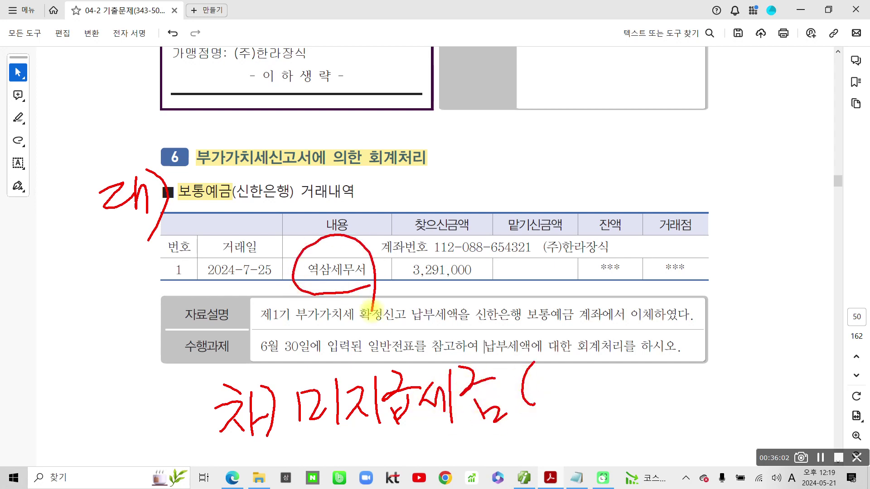
pyautogui.moveTo(588, 360); pyautogui.dragTo(607, 402)
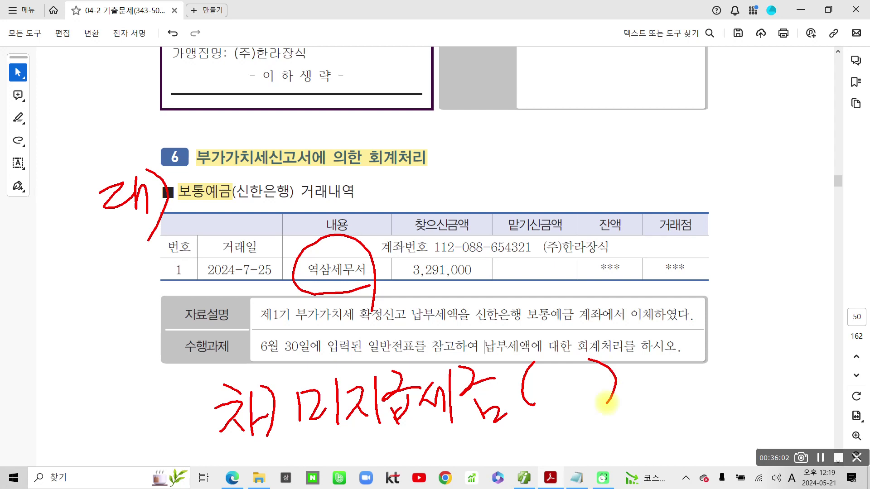
pyautogui.press('Escape')
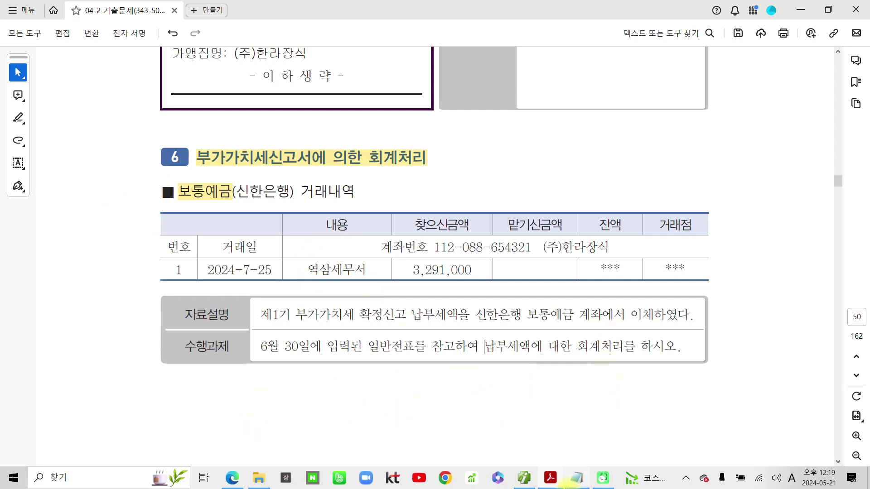
# - Switch back to the accounting program and open 일반전표입력 for July 25
pyautogui.click(521, 479)
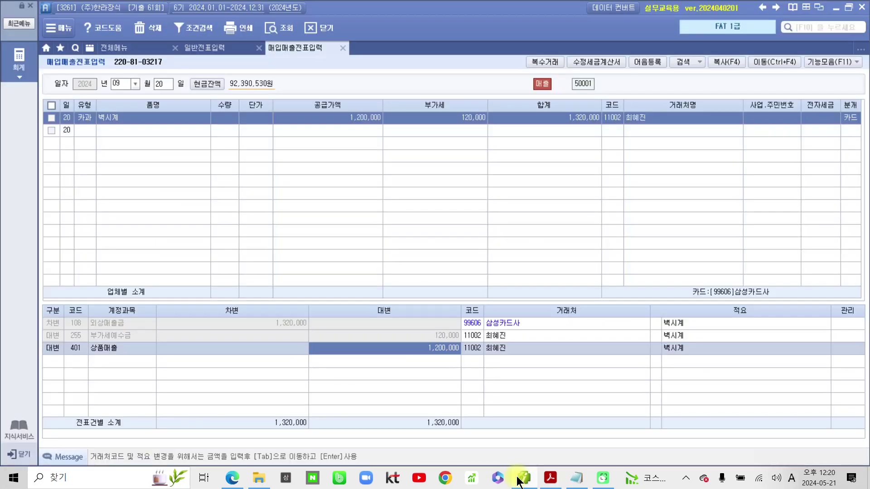
pyautogui.click(205, 47)
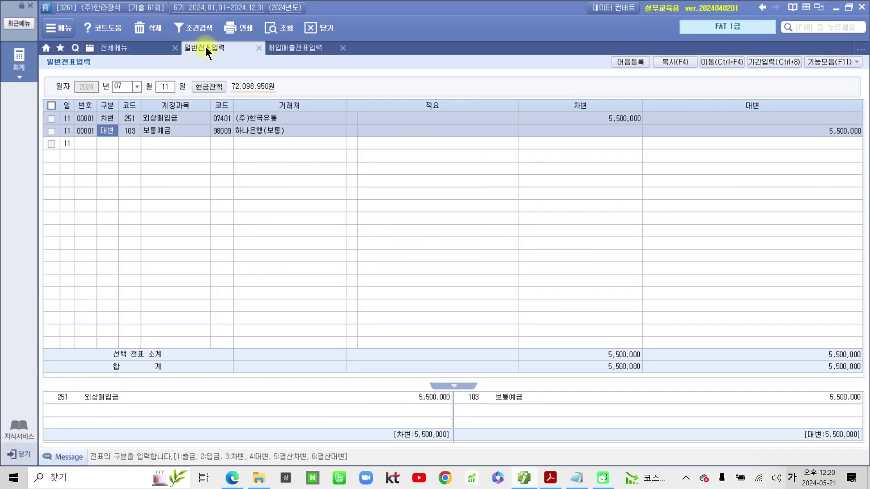
pyautogui.click(163, 88)
pyautogui.write('25')
pyautogui.press('Return')
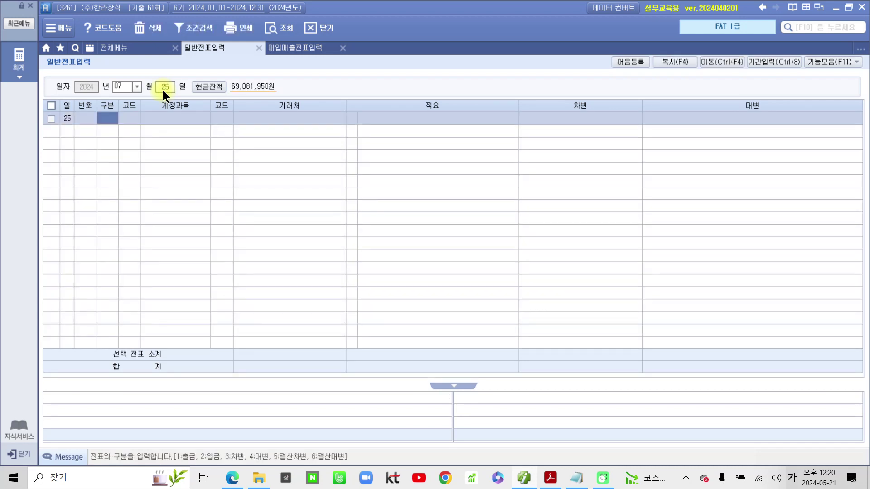
# - Start a debit line (3, 차변), look up accounts with 미지 and choose 261 미지급세금
pyautogui.write('3')
pyautogui.press('Return')
pyautogui.write('미지')
pyautogui.press('Return')
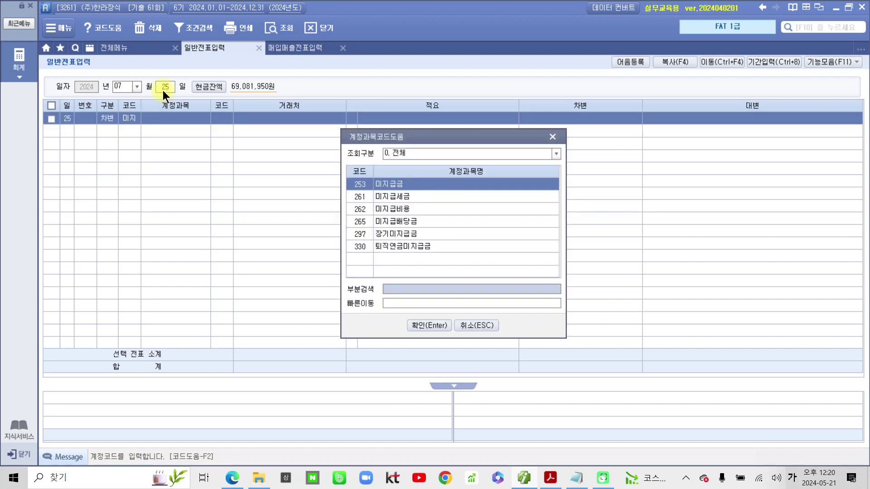
pyautogui.press('Down')
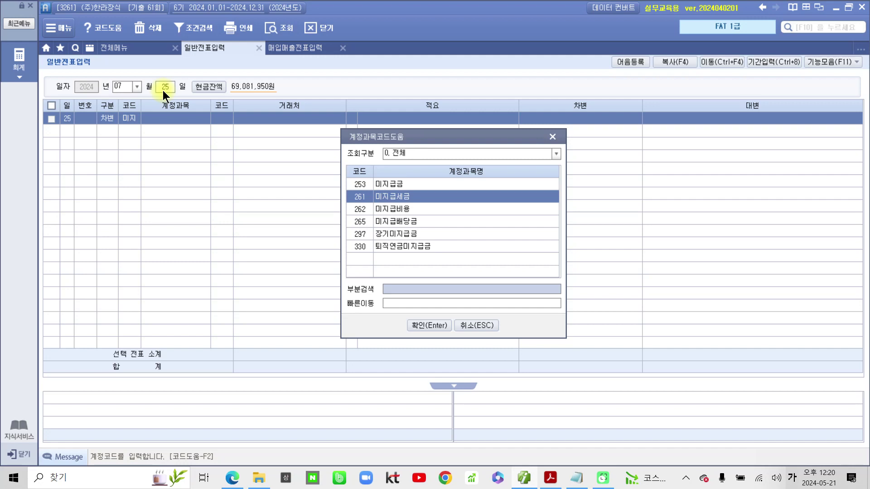
pyautogui.press('Return')
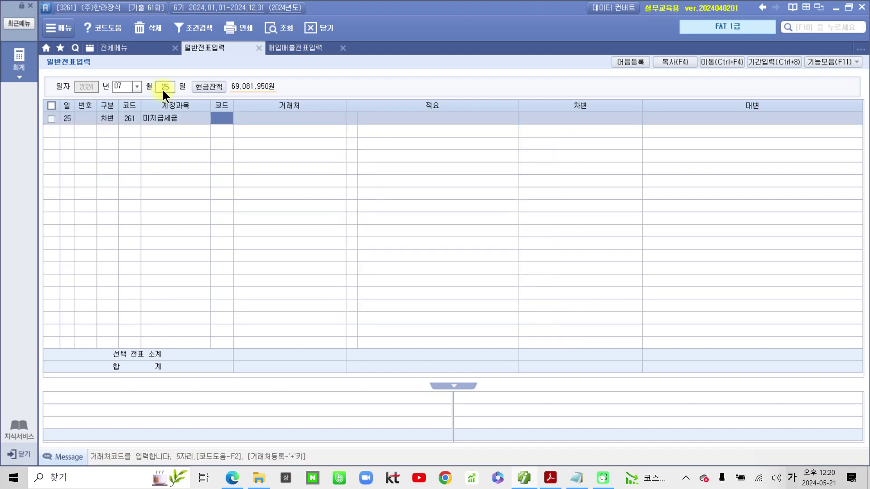
# - Assign 역삼세무서 (05900) to the debit line, leave the description blank and enter a debit of 3,291,000
pyautogui.write('05900')
pyautogui.press('Return')
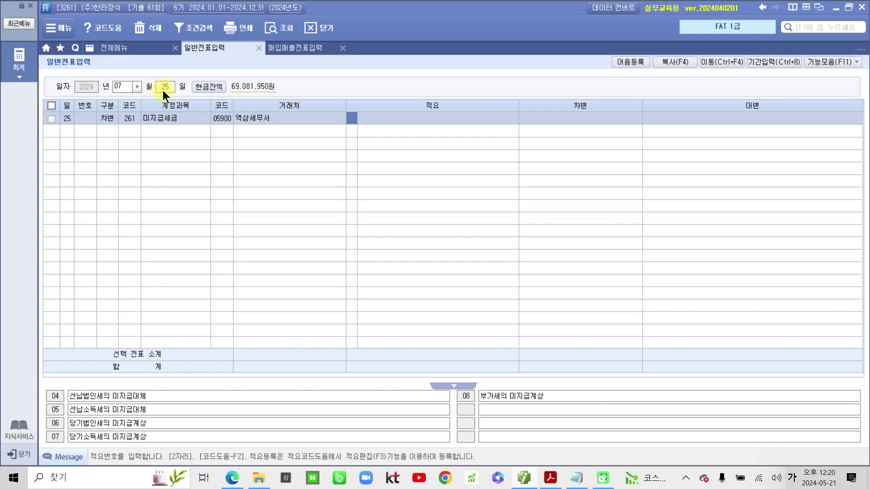
pyautogui.press('Return')
pyautogui.press('Return')
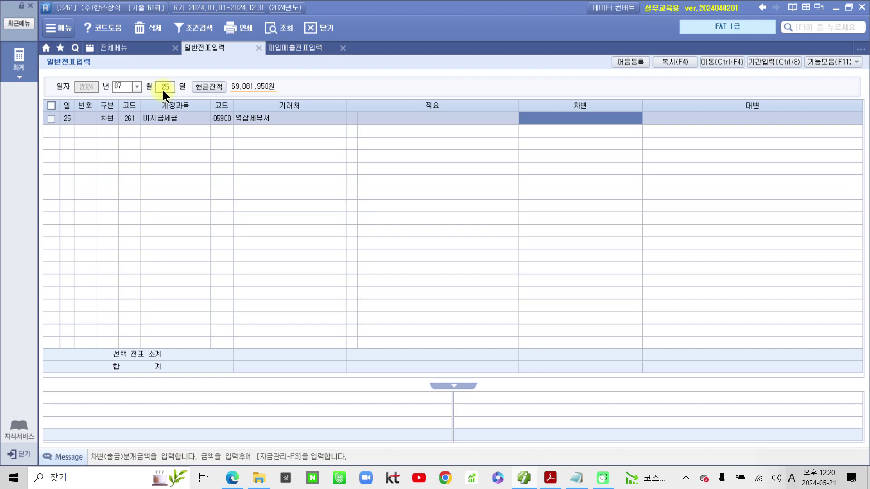
pyautogui.write('3')
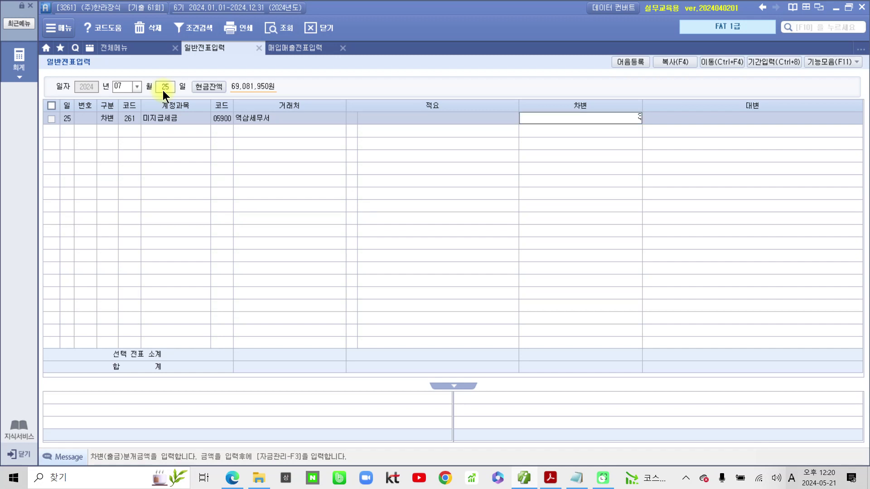
pyautogui.write(',291,000')
pyautogui.press('Return')
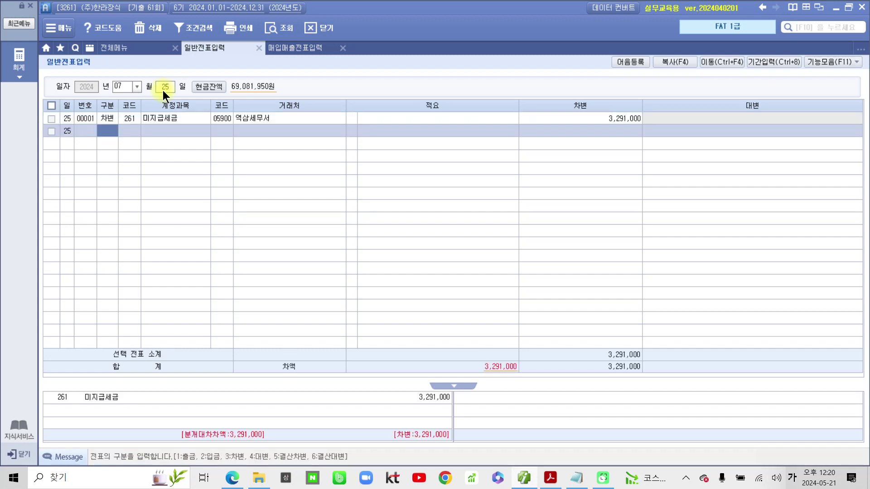
# - Add a credit line (4, 대변) with account 103 보통예금 and trading partner 신한은행(보통) (98001), leaving the description blank
pyautogui.write('4')
pyautogui.press('Return')
pyautogui.write('103')
pyautogui.press('Return')
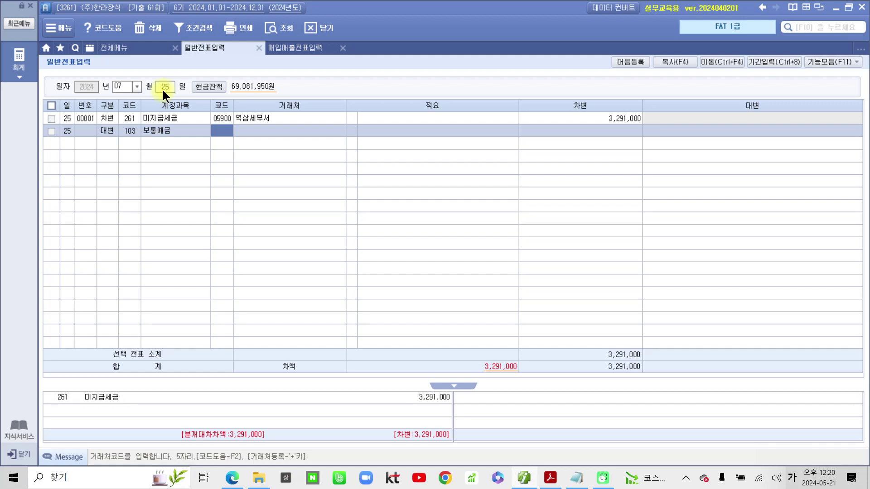
pyautogui.write('신')
pyautogui.write('한')
pyautogui.press('Return')
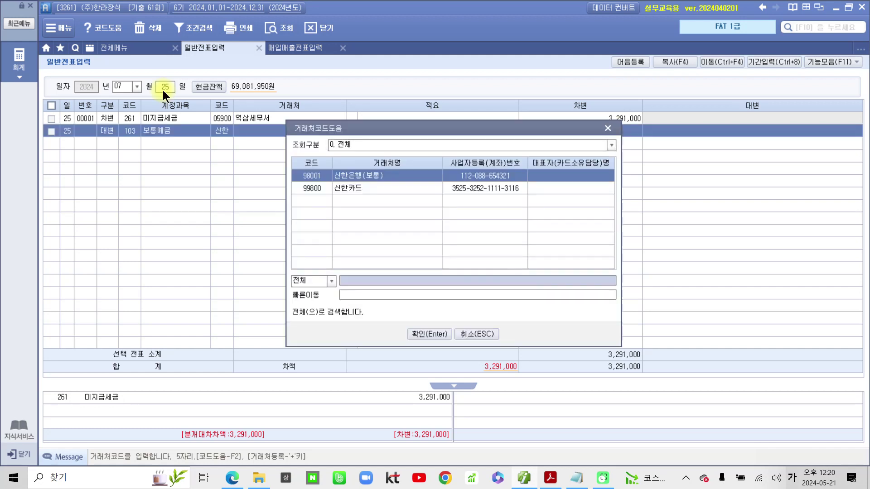
pyautogui.press('Return')
pyautogui.press('Return')
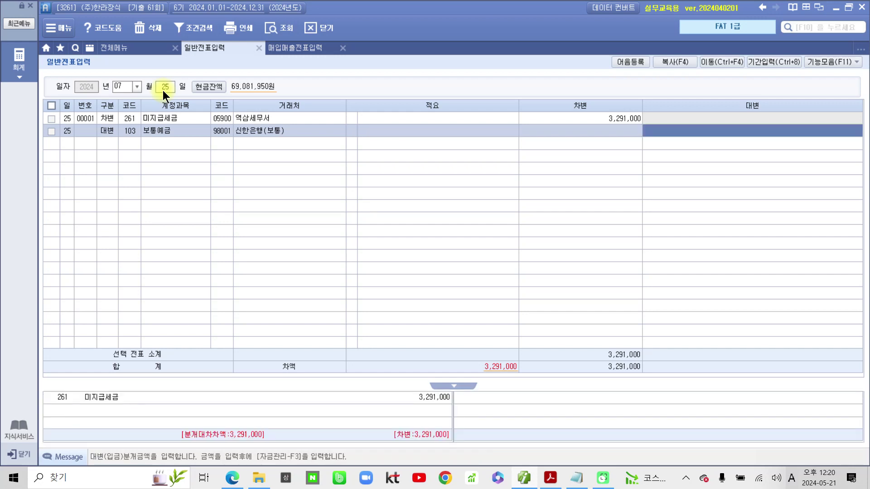
# - Enter a credit of 3,291,000 on the 보통예금 line and check the July 25 voucher's two lines
pyautogui.write('3,291,000')
pyautogui.press('Return')
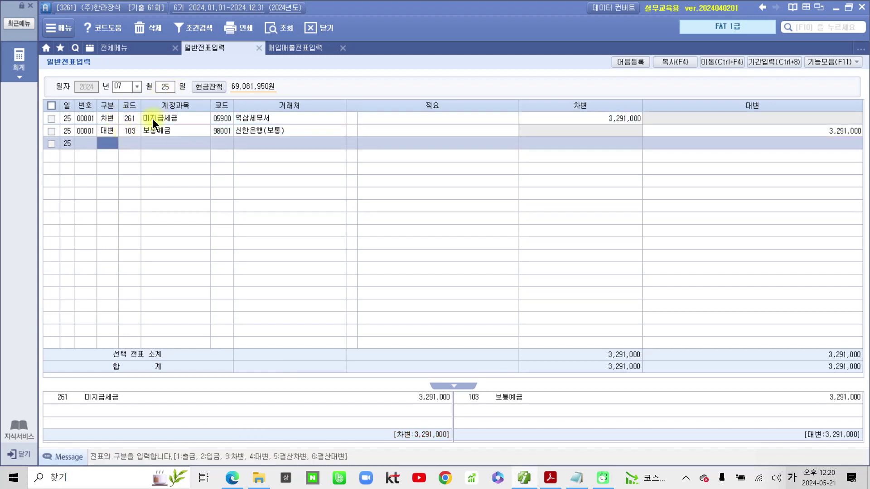
pyautogui.click(169, 117)
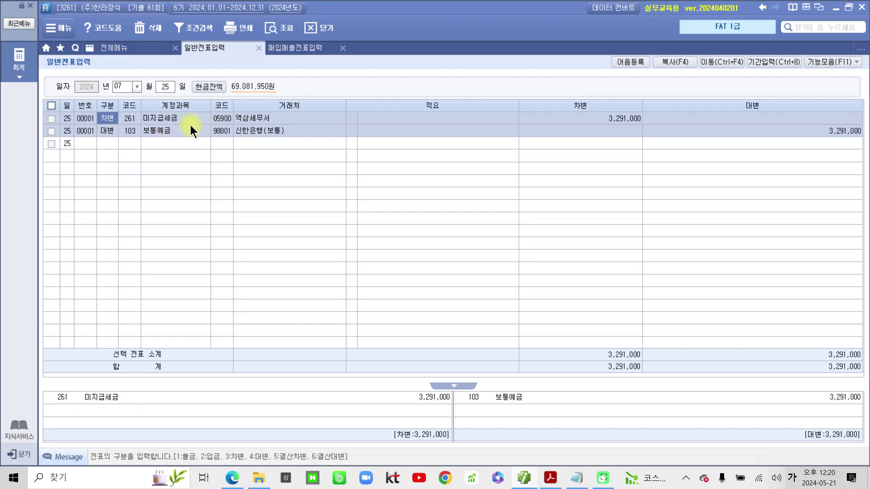
pyautogui.click(167, 130)
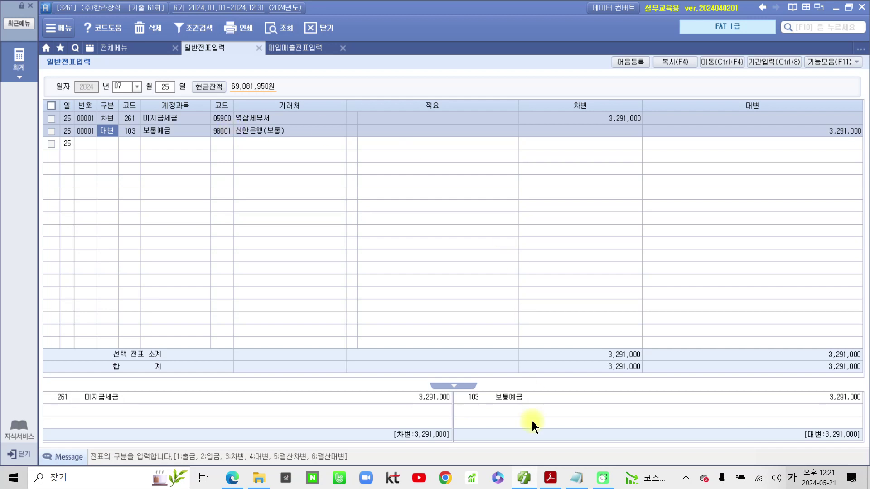
# - Switch to the exam PDF in Acrobat and examine the 수동결산 및 자동결산 task in the 결산 section
pyautogui.click(576, 478)
pyautogui.click(577, 478)
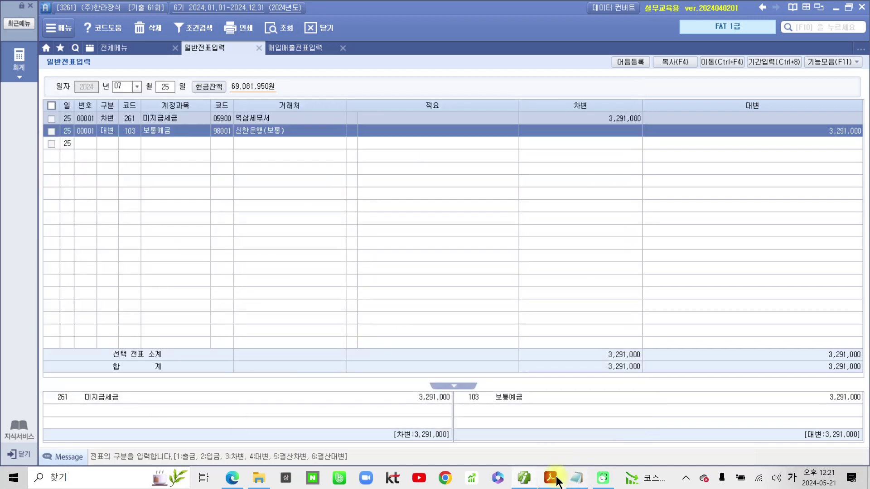
pyautogui.click(551, 478)
pyautogui.scroll(-10, 313, 315)
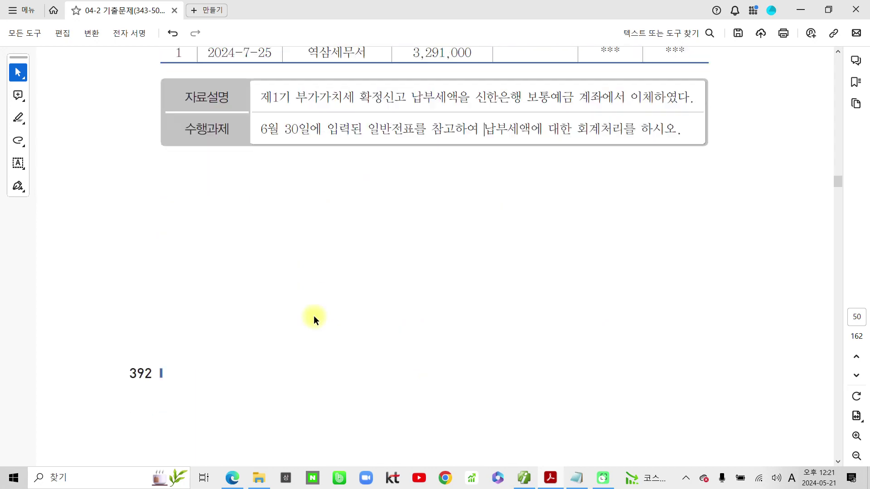
pyautogui.scroll(-3, 318, 312)
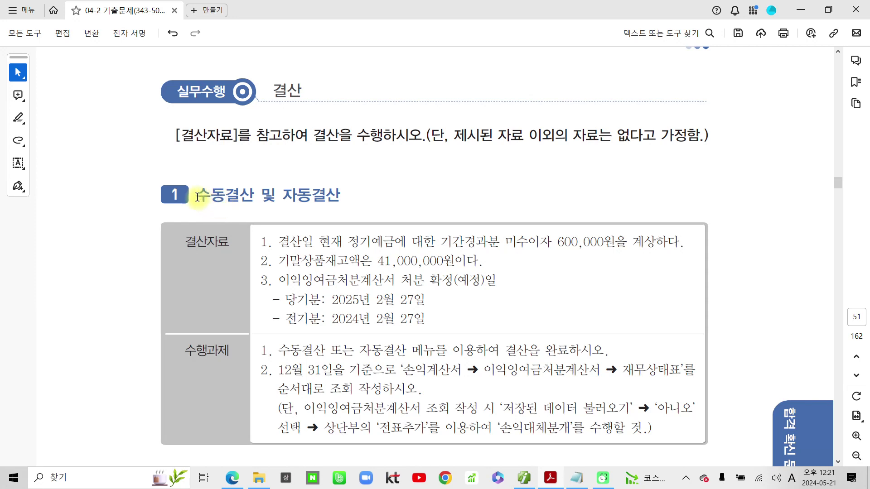
pyautogui.moveTo(198, 197); pyautogui.dragTo(255, 195)
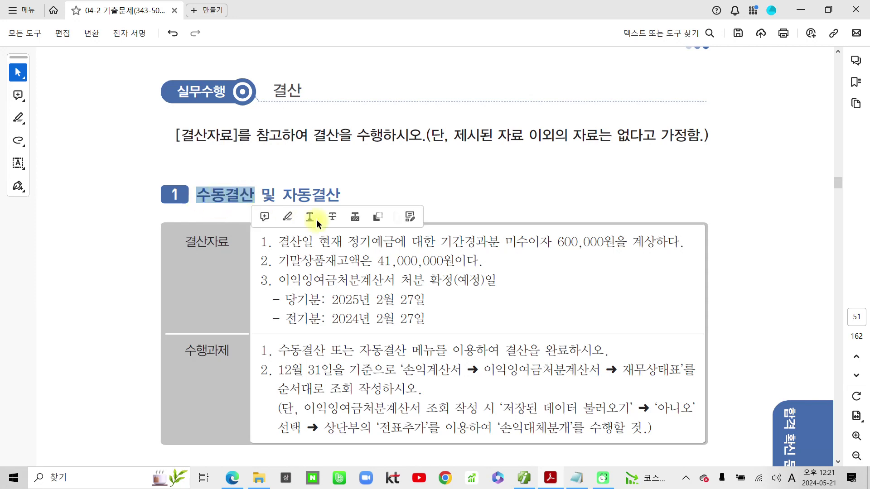
pyautogui.click(311, 196)
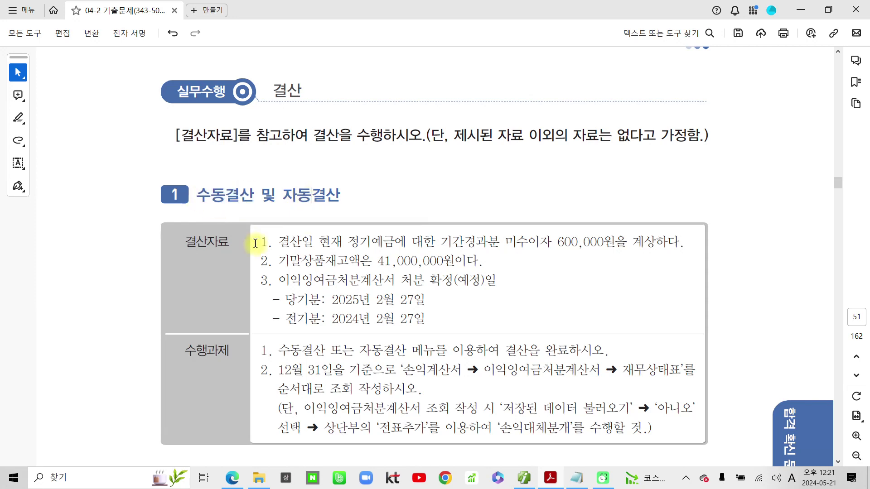
pyautogui.scroll(-3, 240, 281)
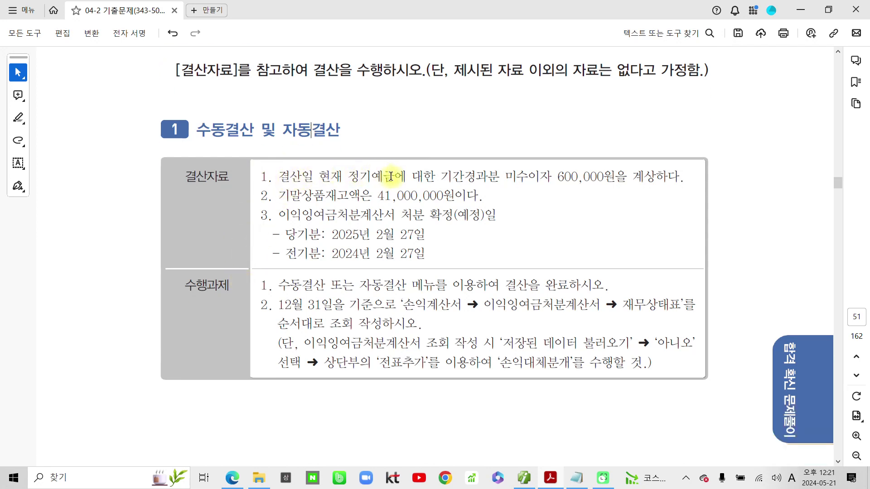
# - Highlight 기간경과분 미수이자 in the first 결산자료 item and the number of the first 수행과제 item
pyautogui.moveTo(261, 177); pyautogui.dragTo(499, 182)
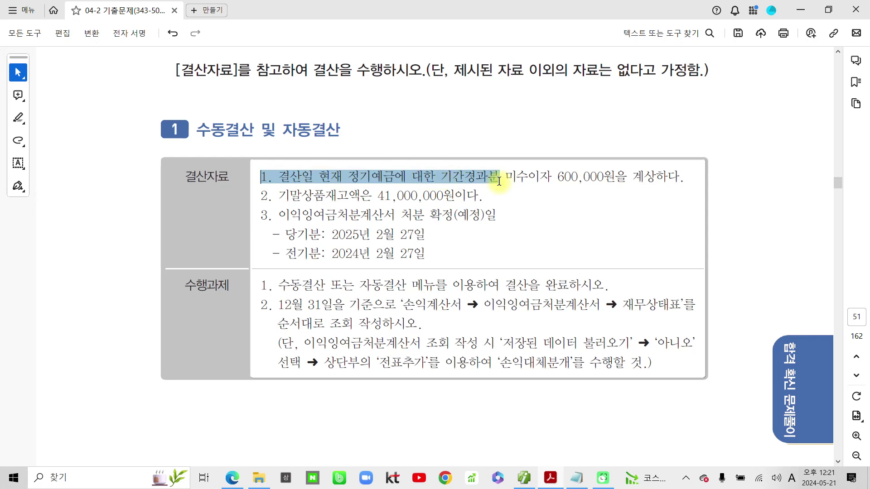
pyautogui.click(499, 181)
pyautogui.moveTo(441, 178); pyautogui.dragTo(535, 181)
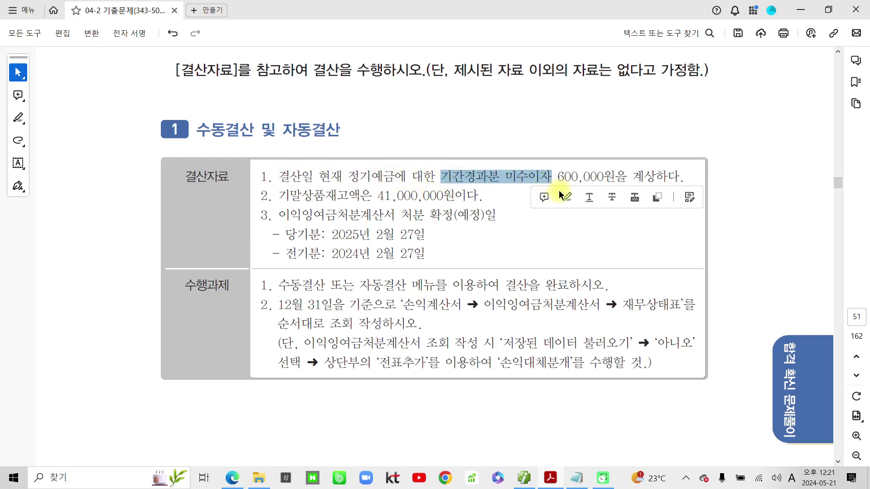
pyautogui.click(565, 200)
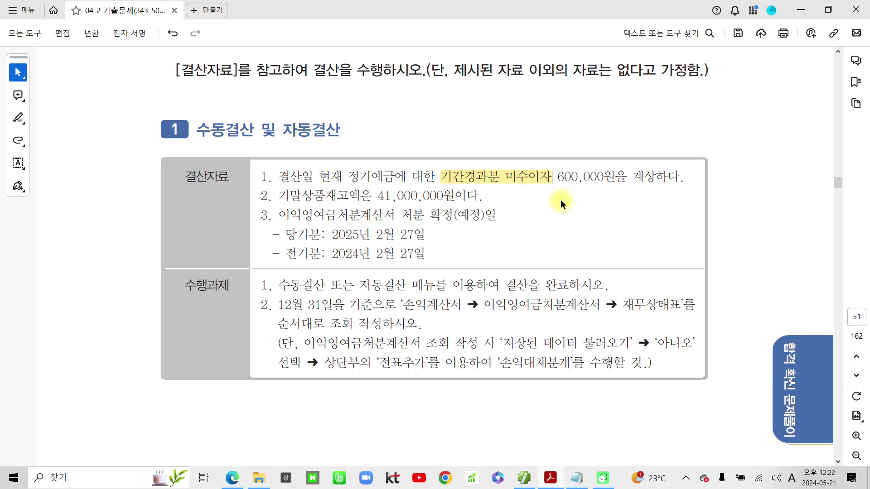
pyautogui.click(326, 218)
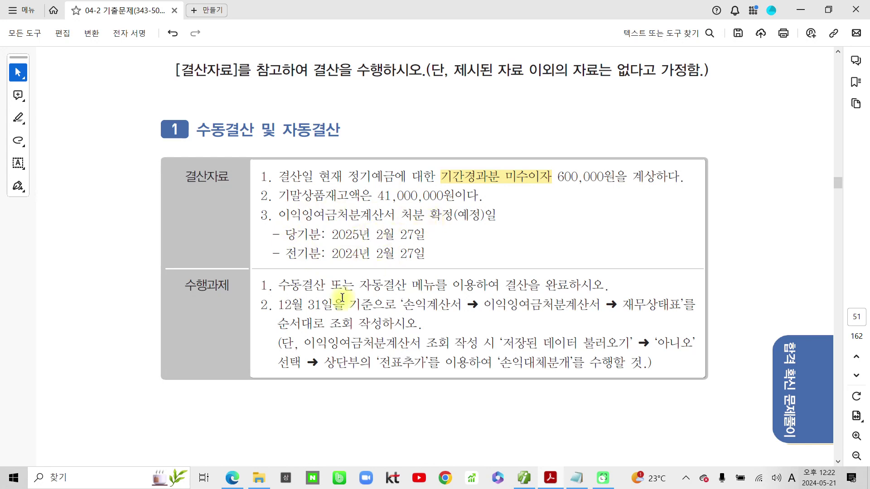
pyautogui.moveTo(275, 286); pyautogui.dragTo(260, 286)
pyautogui.click(297, 307)
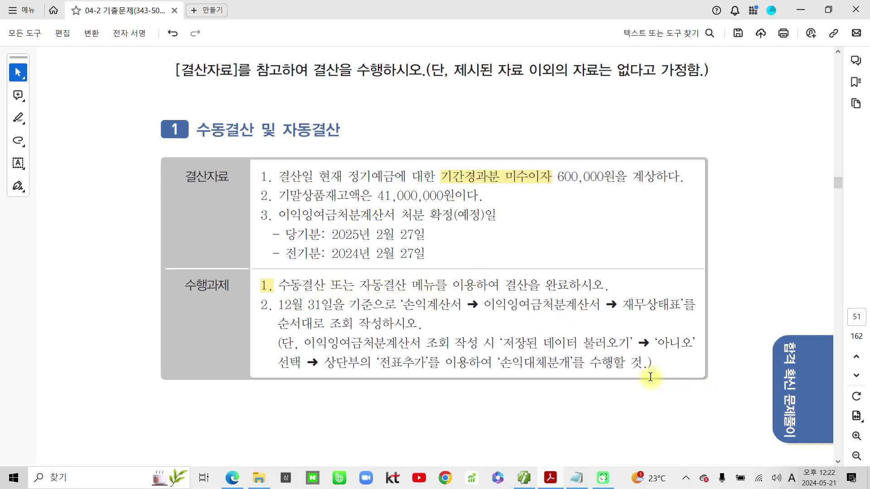
# - Circle the 결산자료 and 수행과제 item numbers with the screen pen and underline 손익계산서, 이익잉여금처분계산서 and 재무상태표
pyautogui.moveTo(271, 273)
pyautogui.mouseDown()
pyautogui.moveTo(258, 301)
pyautogui.moveTo(275, 299)
pyautogui.mouseUp()
pyautogui.moveTo(252, 164)
pyautogui.mouseDown()
pyautogui.moveTo(243, 181)
pyautogui.moveTo(273, 195)
pyautogui.moveTo(243, 166)
pyautogui.mouseUp()
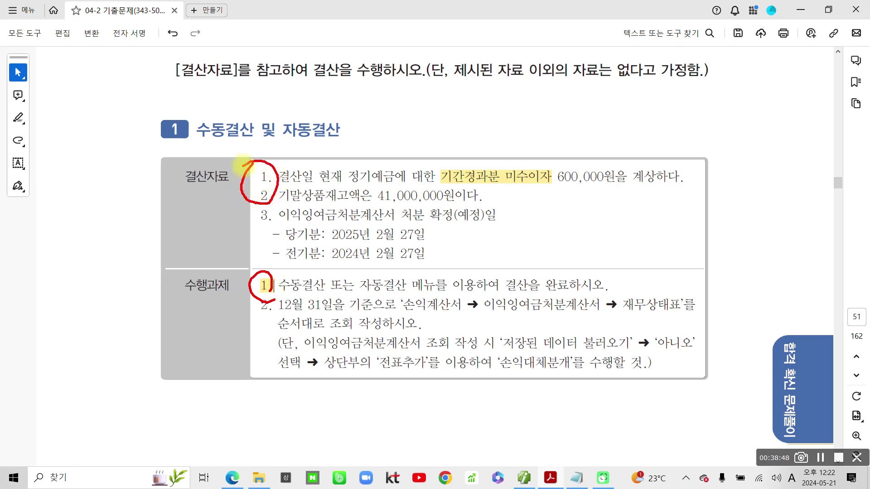
pyautogui.moveTo(275, 301)
pyautogui.mouseDown()
pyautogui.moveTo(252, 317)
pyautogui.moveTo(270, 325)
pyautogui.mouseUp()
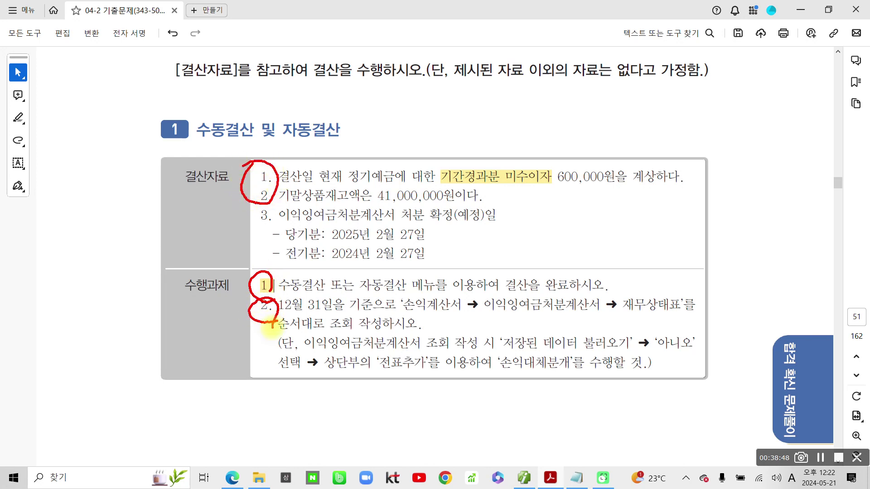
pyautogui.moveTo(402, 312); pyautogui.dragTo(597, 320)
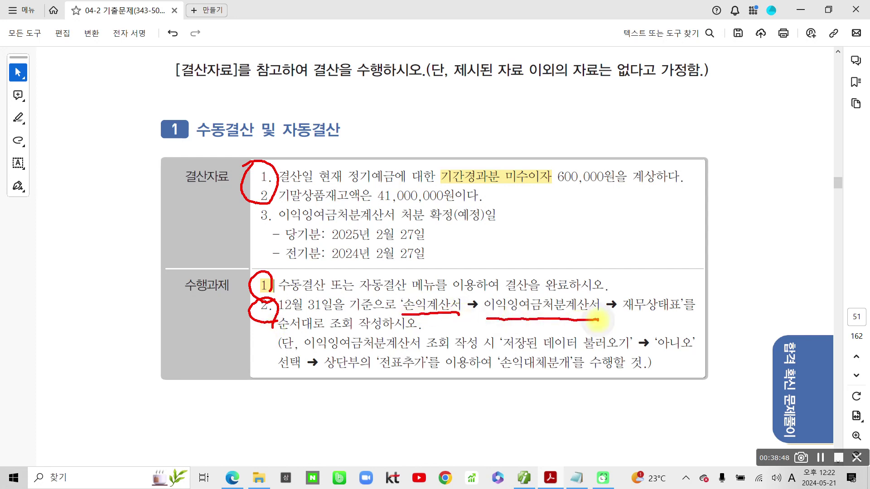
pyautogui.moveTo(638, 320); pyautogui.dragTo(691, 324)
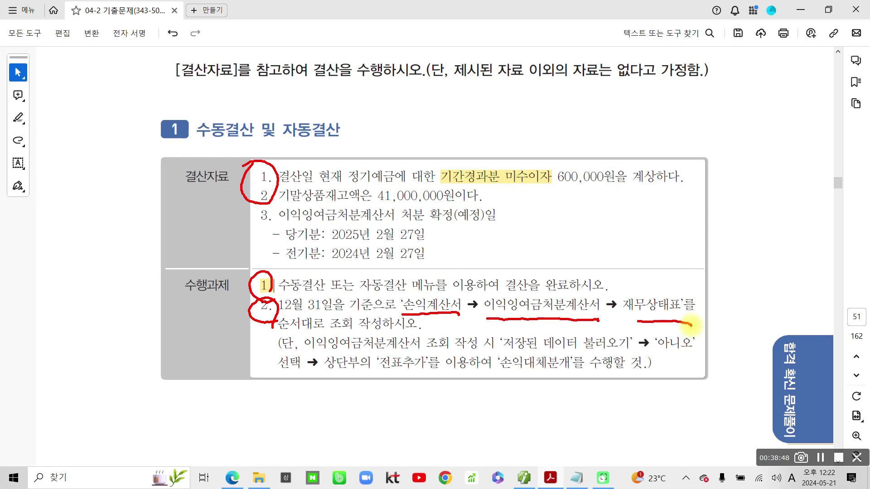
# - Mark item 1's number, 정기예금, 600,000원 and 계상하다 with the screen pen, and handwrite 이자수익 above the table
pyautogui.moveTo(252, 169); pyautogui.dragTo(214, 163)
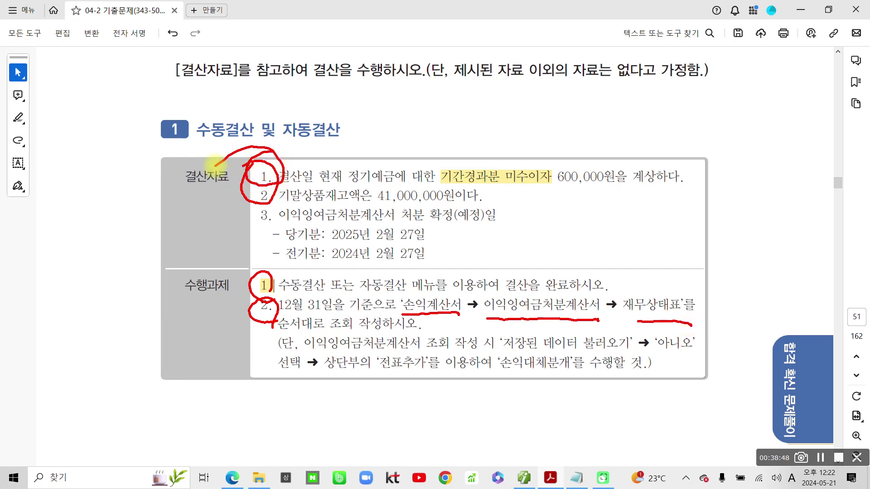
pyautogui.moveTo(385, 191)
pyautogui.mouseDown()
pyautogui.moveTo(403, 171)
pyautogui.moveTo(398, 185)
pyautogui.mouseUp()
pyautogui.moveTo(551, 189)
pyautogui.mouseDown()
pyautogui.moveTo(620, 194)
pyautogui.moveTo(562, 161)
pyautogui.moveTo(551, 194)
pyautogui.mouseUp()
pyautogui.moveTo(571, 127)
pyautogui.mouseDown()
pyautogui.moveTo(566, 141)
pyautogui.moveTo(582, 132)
pyautogui.moveTo(595, 149)
pyautogui.moveTo(620, 120)
pyautogui.moveTo(600, 147)
pyautogui.mouseUp()
pyautogui.moveTo(609, 132); pyautogui.dragTo(622, 144)
pyautogui.moveTo(624, 111)
pyautogui.mouseDown()
pyautogui.moveTo(625, 149)
pyautogui.moveTo(659, 118)
pyautogui.moveTo(666, 123)
pyautogui.mouseUp()
pyautogui.moveTo(636, 134)
pyautogui.mouseDown()
pyautogui.moveTo(676, 129)
pyautogui.moveTo(651, 147)
pyautogui.mouseUp()
pyautogui.moveTo(682, 116)
pyautogui.mouseDown()
pyautogui.moveTo(699, 125)
pyautogui.moveTo(698, 146)
pyautogui.mouseUp()
pyautogui.moveTo(633, 192); pyautogui.dragTo(672, 196)
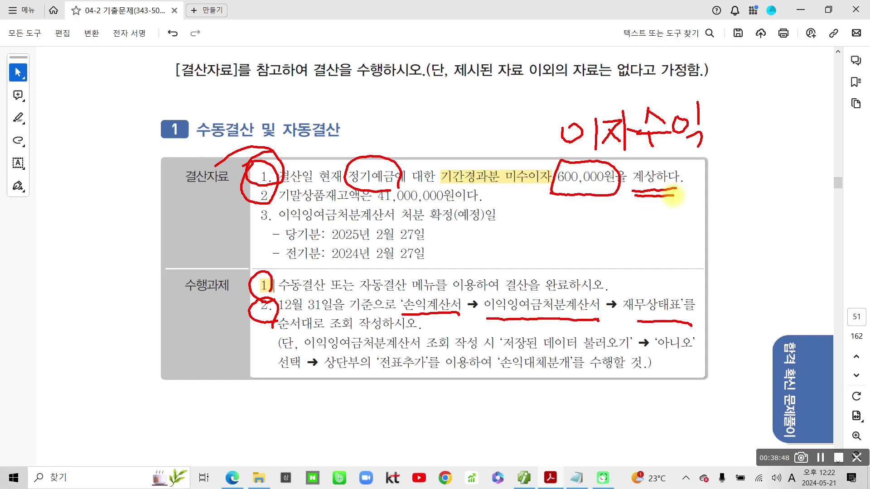
# - Handwrite 대) before 이자수익 and add 차) 미수수익 beside it as the adjusting entry
pyautogui.moveTo(515, 107)
pyautogui.mouseDown()
pyautogui.moveTo(497, 111)
pyautogui.moveTo(507, 128)
pyautogui.moveTo(519, 135)
pyautogui.moveTo(530, 120)
pyautogui.mouseUp()
pyautogui.moveTo(531, 97)
pyautogui.mouseDown()
pyautogui.moveTo(529, 139)
pyautogui.moveTo(549, 111)
pyautogui.moveTo(516, 152)
pyautogui.mouseUp()
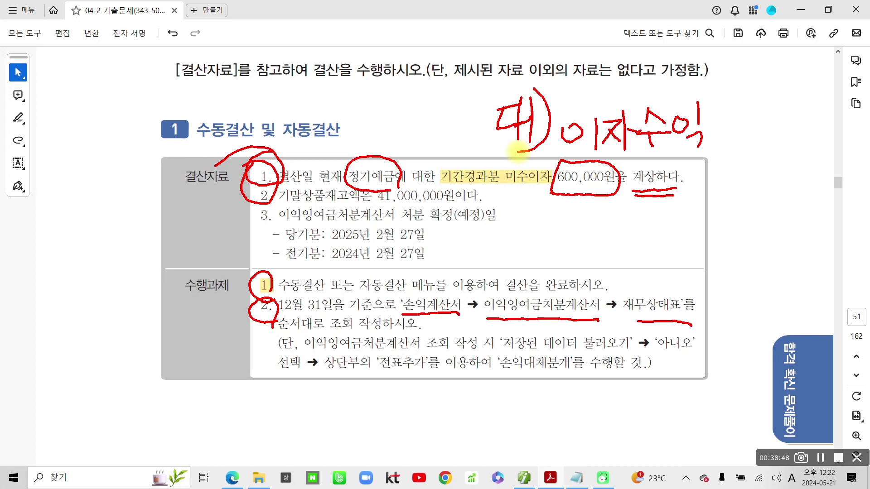
pyautogui.moveTo(311, 94)
pyautogui.mouseDown()
pyautogui.moveTo(336, 107)
pyautogui.moveTo(306, 129)
pyautogui.moveTo(338, 121)
pyautogui.mouseUp()
pyautogui.moveTo(336, 96); pyautogui.dragTo(334, 143)
pyautogui.moveTo(340, 88); pyautogui.dragTo(339, 143)
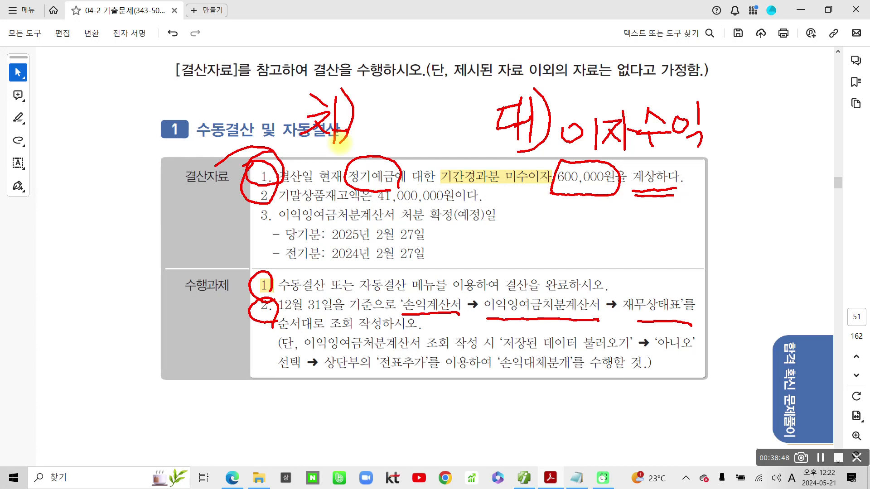
pyautogui.moveTo(361, 104); pyautogui.dragTo(361, 137)
pyautogui.moveTo(363, 111); pyautogui.dragTo(382, 132)
pyautogui.moveTo(385, 95)
pyautogui.mouseDown()
pyautogui.moveTo(384, 147)
pyautogui.moveTo(393, 121)
pyautogui.mouseUp()
pyautogui.moveTo(404, 101)
pyautogui.mouseDown()
pyautogui.moveTo(395, 119)
pyautogui.moveTo(424, 112)
pyautogui.mouseUp()
pyautogui.moveTo(404, 125); pyautogui.dragTo(400, 154)
pyautogui.moveTo(410, 109)
pyautogui.mouseDown()
pyautogui.moveTo(430, 107)
pyautogui.moveTo(437, 121)
pyautogui.mouseUp()
pyautogui.moveTo(430, 125); pyautogui.dragTo(431, 148)
pyautogui.moveTo(441, 103)
pyautogui.mouseDown()
pyautogui.moveTo(446, 112)
pyautogui.moveTo(446, 104)
pyautogui.mouseUp()
pyautogui.moveTo(450, 89); pyautogui.dragTo(442, 154)
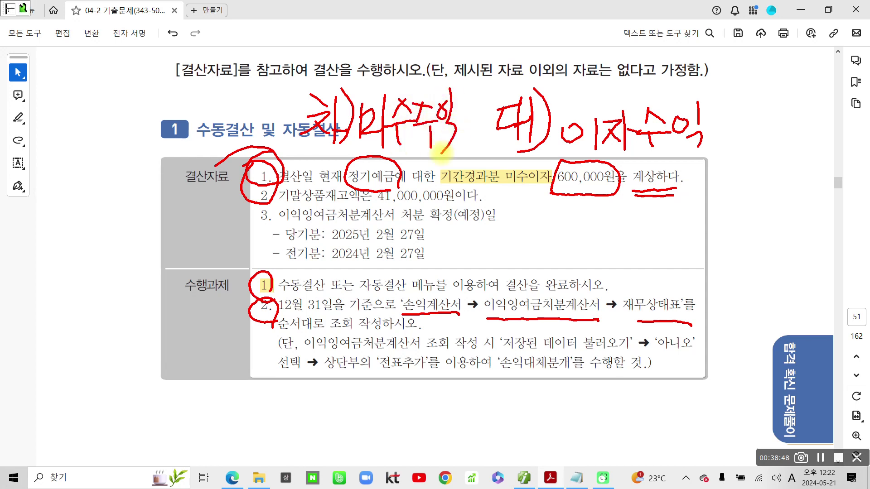
# - Underline and circle both sides of the handwritten entry, add a few pen strokes, and clear all screen-pen drawings
pyautogui.moveTo(460, 154); pyautogui.dragTo(331, 158)
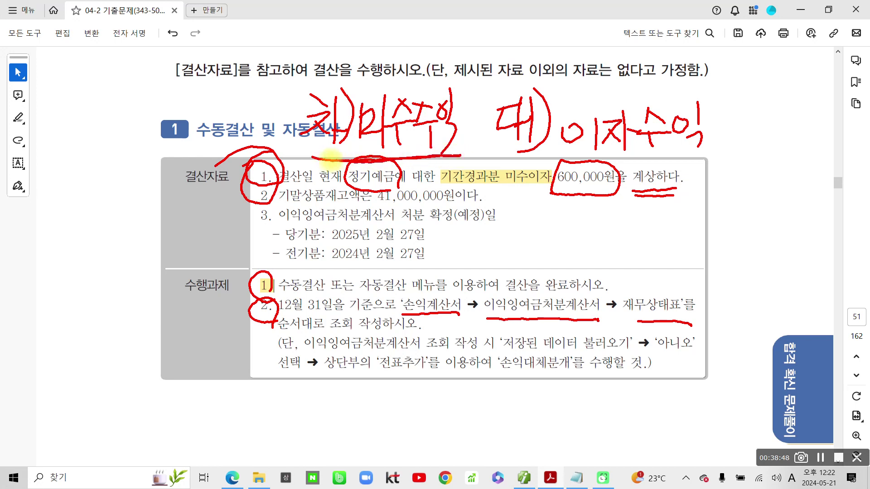
pyautogui.moveTo(498, 155); pyautogui.dragTo(718, 156)
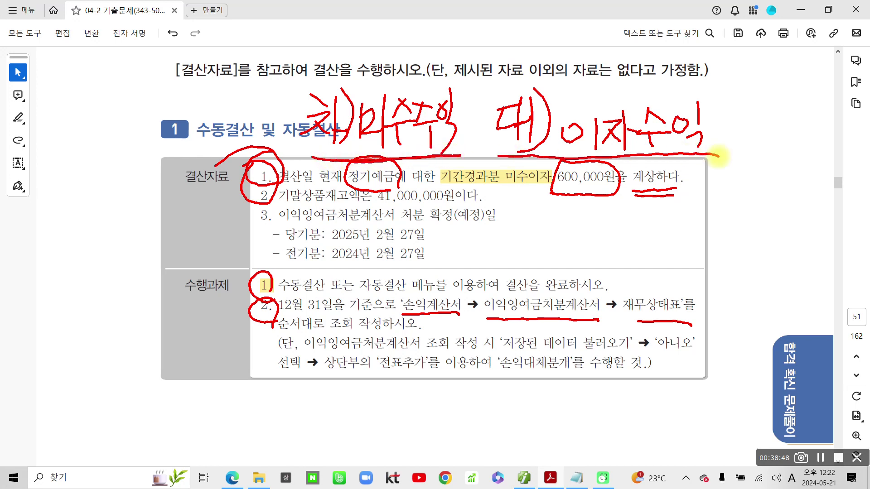
pyautogui.moveTo(313, 172)
pyautogui.mouseDown()
pyautogui.moveTo(349, 63)
pyautogui.moveTo(408, 175)
pyautogui.moveTo(398, 181)
pyautogui.mouseUp()
pyautogui.moveTo(566, 163); pyautogui.dragTo(652, 170)
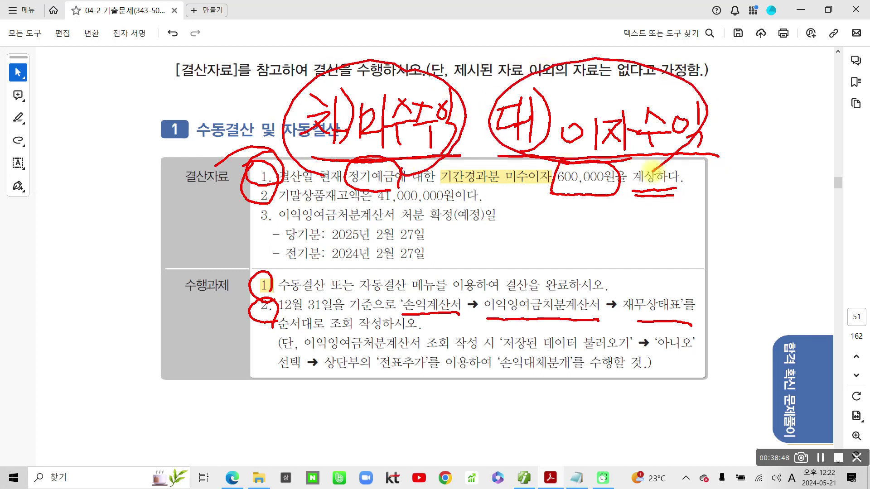
pyautogui.moveTo(651, 169)
pyautogui.mouseDown()
pyautogui.moveTo(641, 206)
pyautogui.moveTo(669, 207)
pyautogui.mouseUp()
pyautogui.moveTo(140, 87)
pyautogui.mouseDown()
pyautogui.moveTo(270, 111)
pyautogui.moveTo(231, 118)
pyautogui.mouseUp()
pyautogui.moveTo(54, 94)
pyautogui.mouseDown()
pyautogui.moveTo(94, 92)
pyautogui.moveTo(103, 80)
pyautogui.moveTo(134, 108)
pyautogui.moveTo(165, 68)
pyautogui.moveTo(193, 84)
pyautogui.moveTo(237, 37)
pyautogui.moveTo(268, 66)
pyautogui.moveTo(336, 20)
pyautogui.moveTo(351, 44)
pyautogui.moveTo(179, 152)
pyautogui.moveTo(141, 37)
pyautogui.moveTo(379, 48)
pyautogui.mouseUp()
pyautogui.press('Escape')
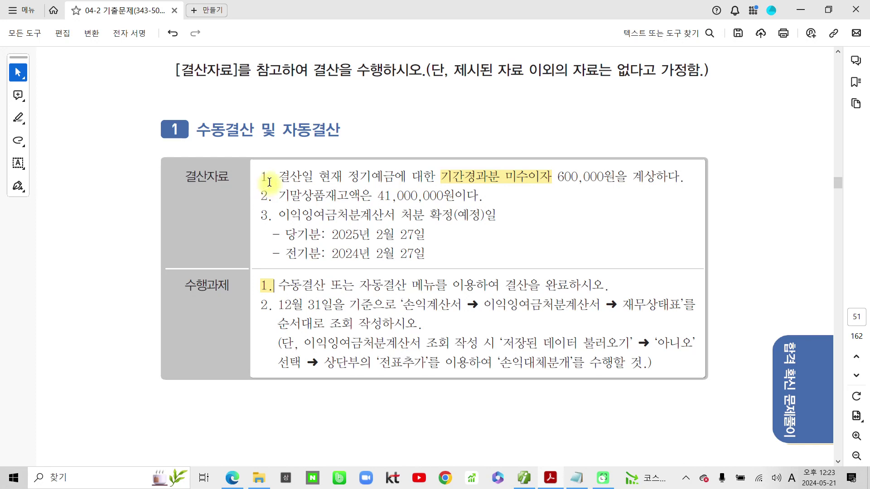
# - Highlight the number of the first 결산자료 item in the PDF
pyautogui.moveTo(269, 180); pyautogui.dragTo(241, 182)
pyautogui.click(284, 198)
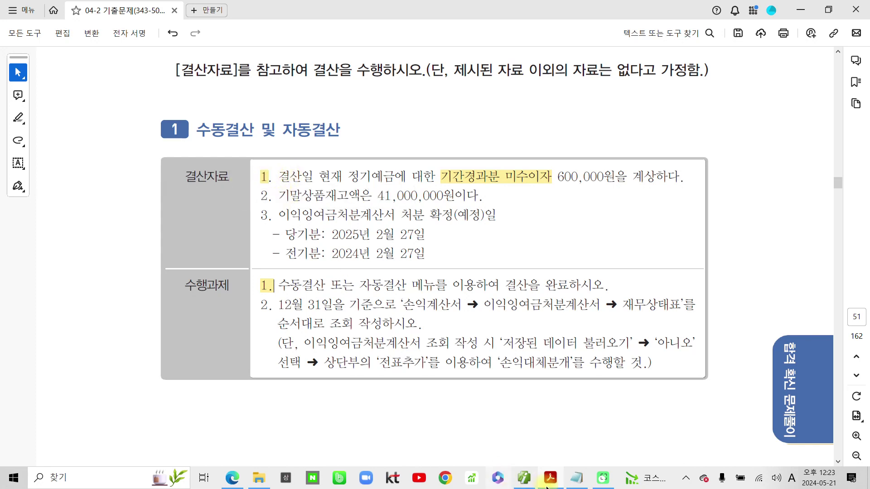
# - Switch back to the accounting program and set 일반전표입력 to December 31
pyautogui.click(524, 478)
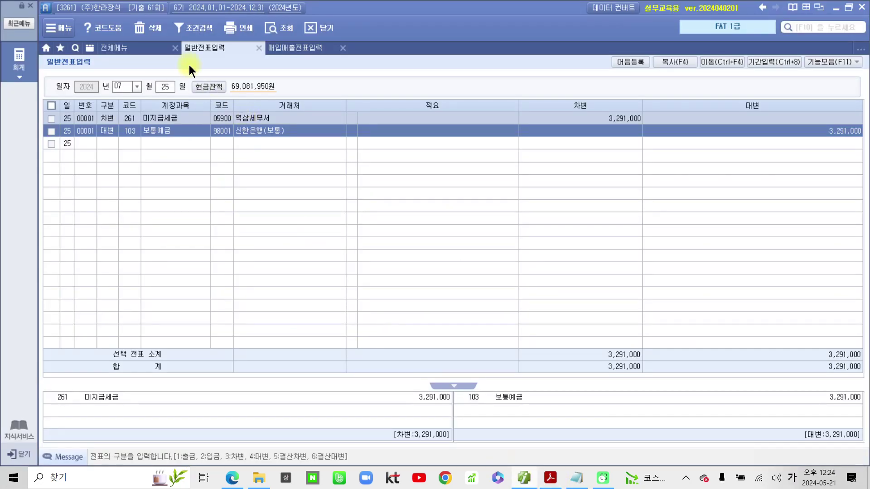
pyautogui.click(134, 89)
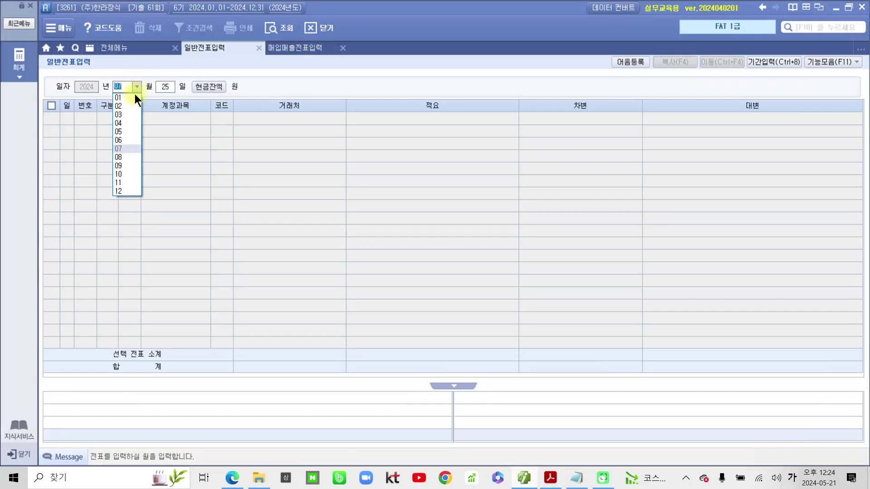
pyautogui.click(121, 190)
pyautogui.write('31')
pyautogui.press('Return')
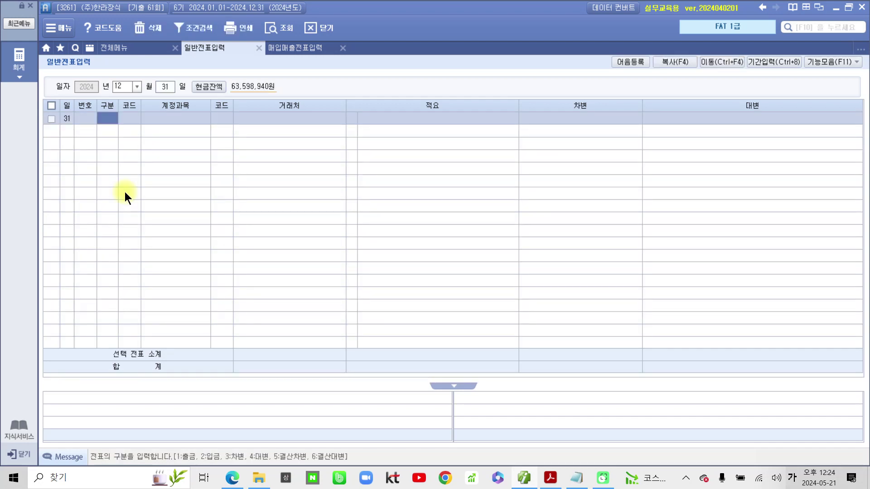
# - Enter the December 31 debit line with account 116 미수수익 for 600,000, leaving the 거래처 and 적요 blank
pyautogui.write('3')
pyautogui.press('Return')
pyautogui.write('116')
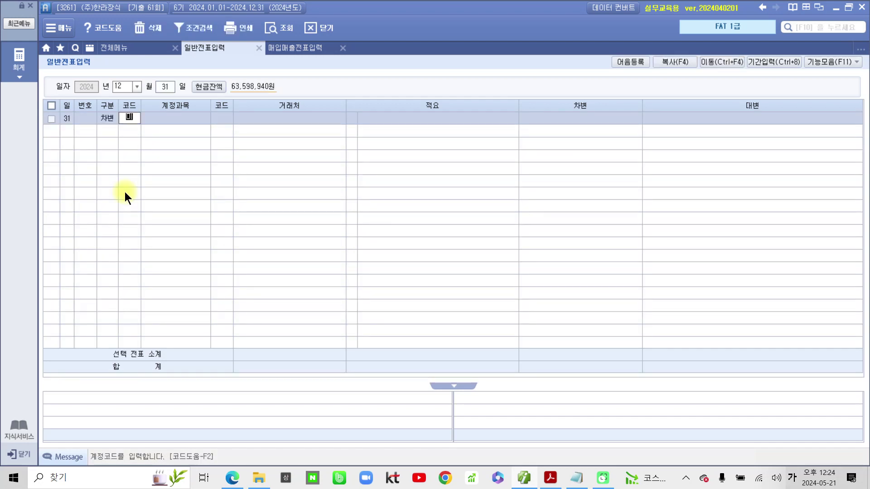
pyautogui.press('Return')
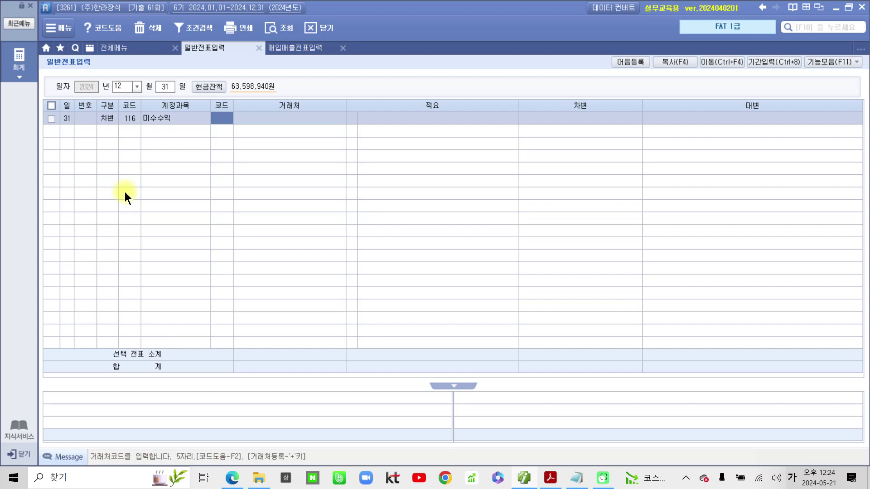
pyautogui.press('Return')
pyautogui.press('Return')
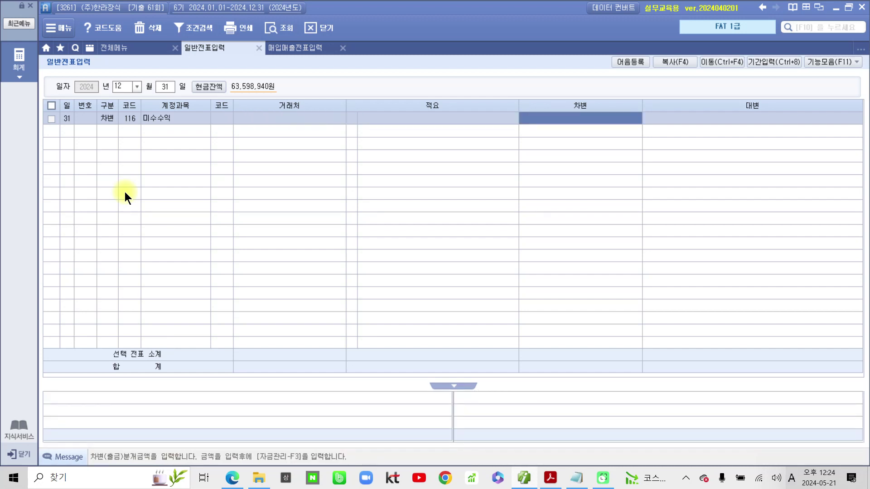
pyautogui.write('600000')
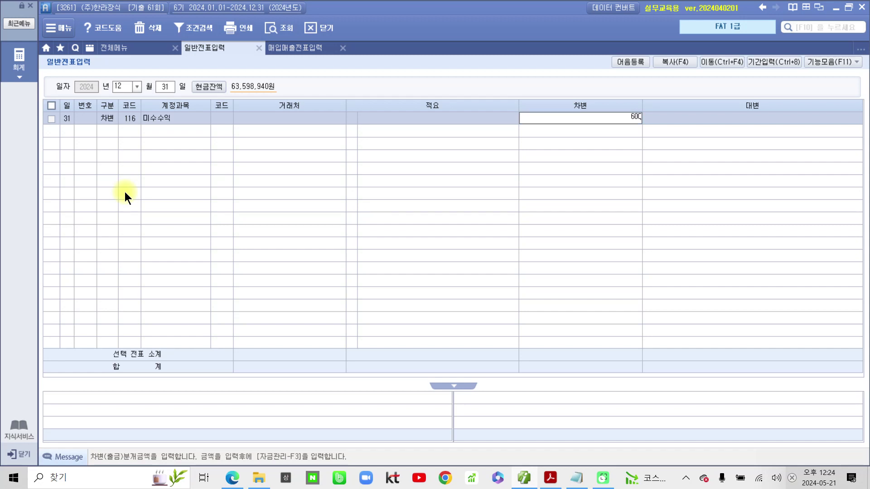
pyautogui.press('Return')
# - Add the matching credit line with account 901 이자수익 for 600,000
pyautogui.write('4')
pyautogui.press('Return')
pyautogui.write('미')
pyautogui.write('자')
pyautogui.press('Return')
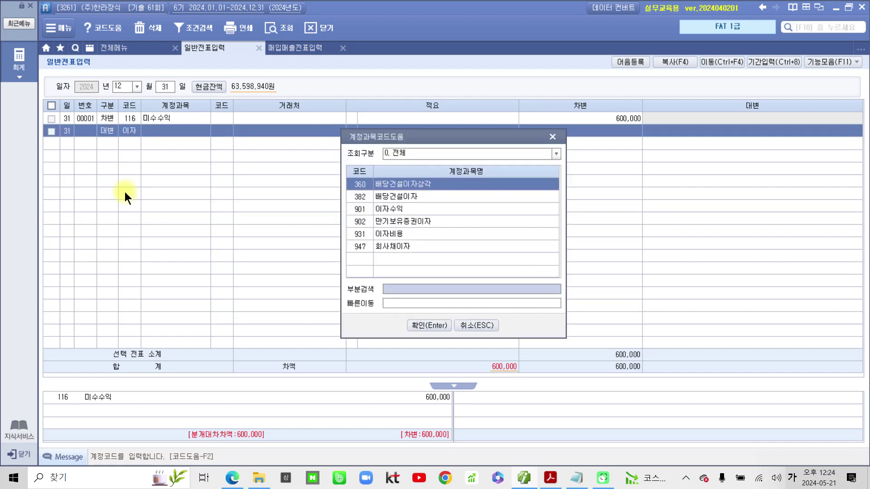
pyautogui.press('Down')
pyautogui.press('Down')
pyautogui.press('Return')
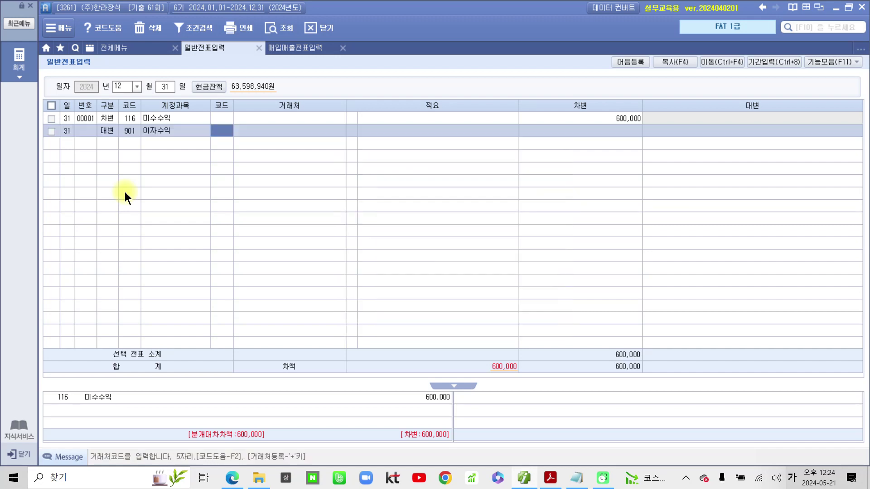
pyautogui.press('Return')
pyautogui.press('Return')
pyautogui.press('Return')
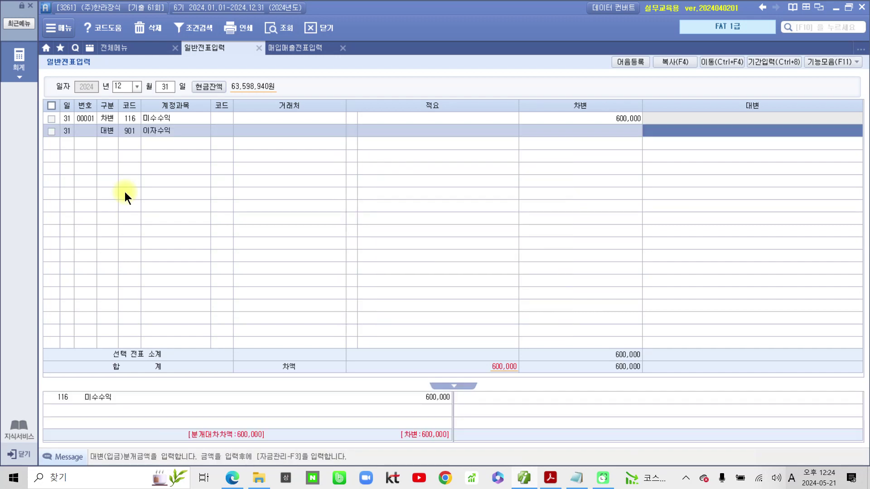
pyautogui.write('600')
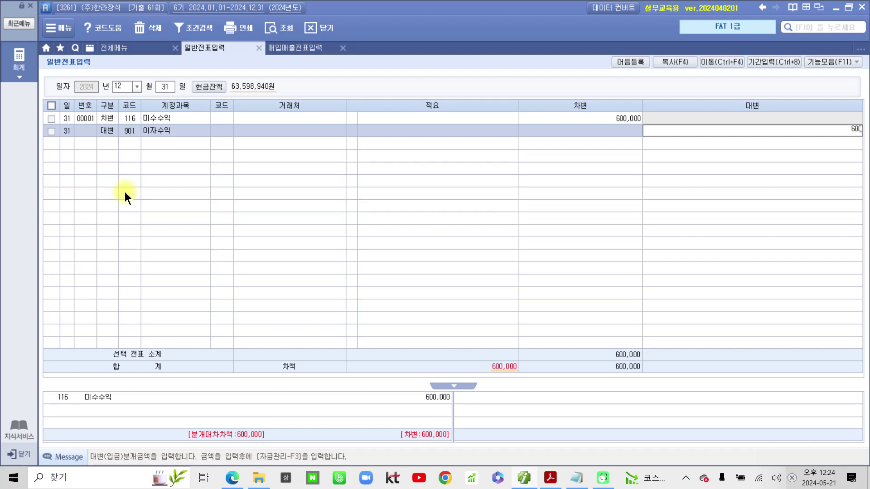
pyautogui.write(',000')
pyautogui.press('Return')
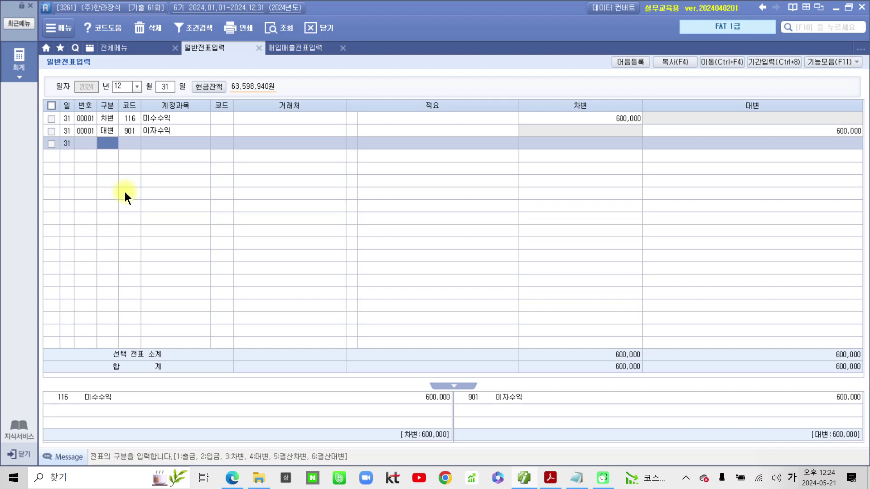
# - Switch to the exam PDF, consult the second 결산자료 item on 기말상품재고액, and return to the accounting program
pyautogui.click(127, 129)
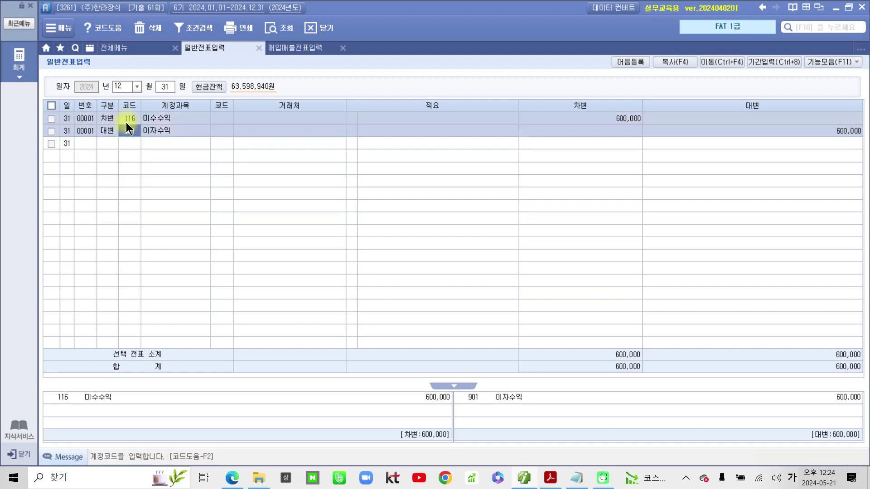
pyautogui.click(550, 477)
pyautogui.moveTo(274, 196); pyautogui.dragTo(265, 204)
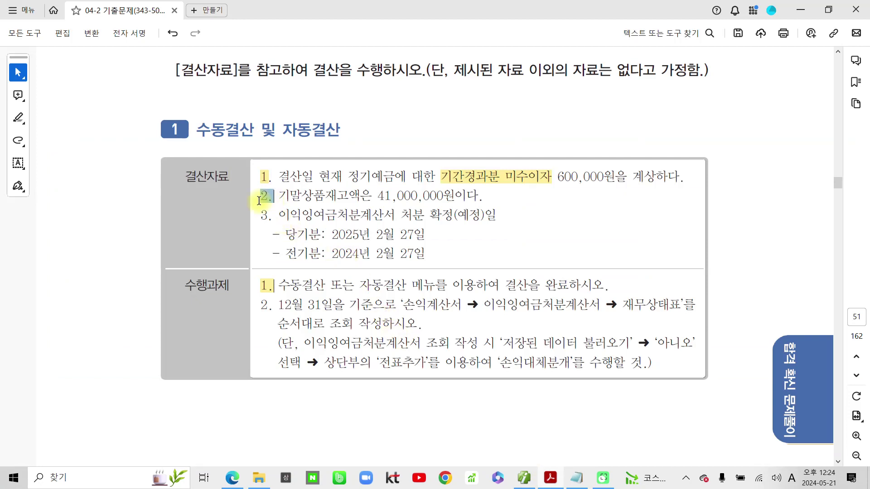
pyautogui.click(297, 217)
pyautogui.click(530, 480)
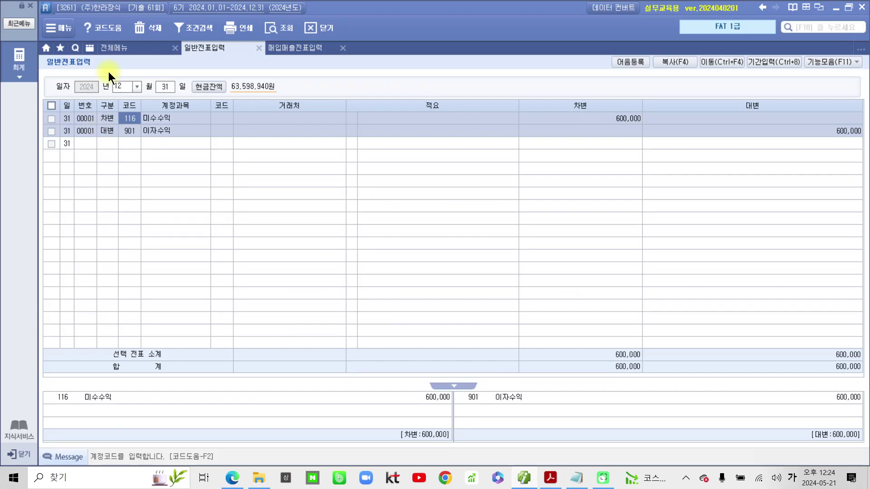
# - Open 결산자료입력 for January through December 2024 and accept the 매출원가 및 경비선택 settings without adding a cost code
pyautogui.click(119, 46)
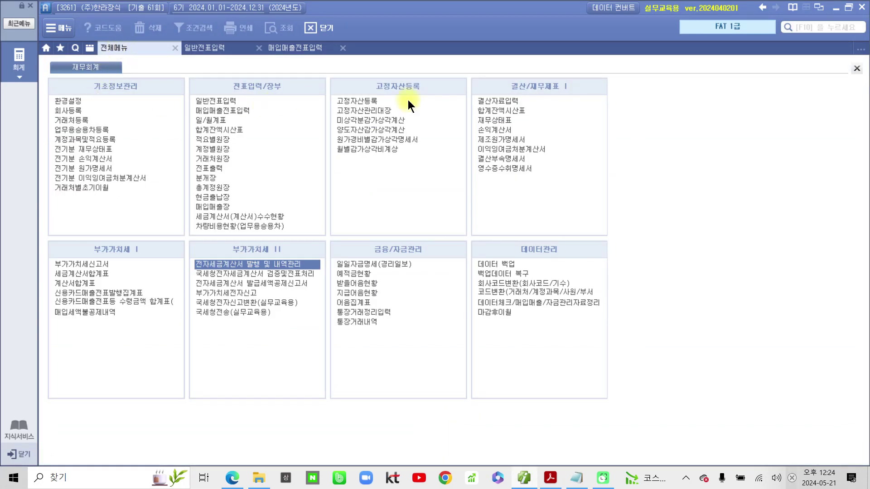
pyautogui.click(496, 101)
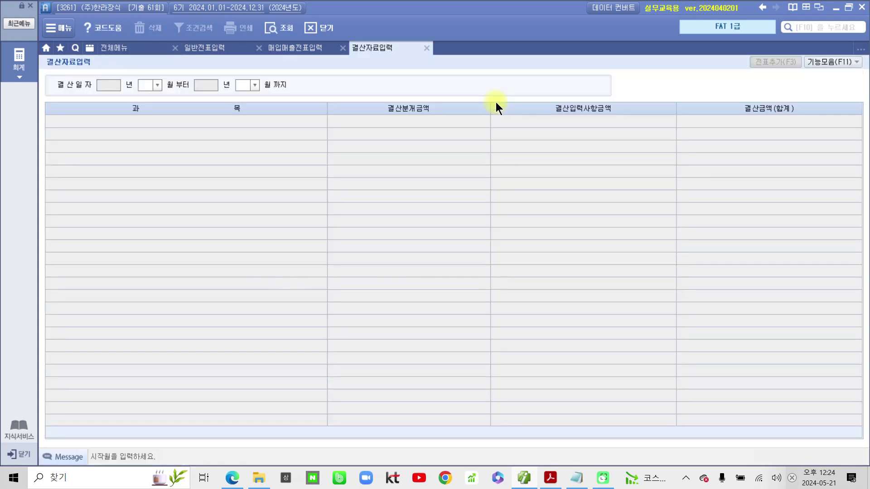
pyautogui.write('01')
pyautogui.press('Return')
pyautogui.write('12')
pyautogui.press('Return')
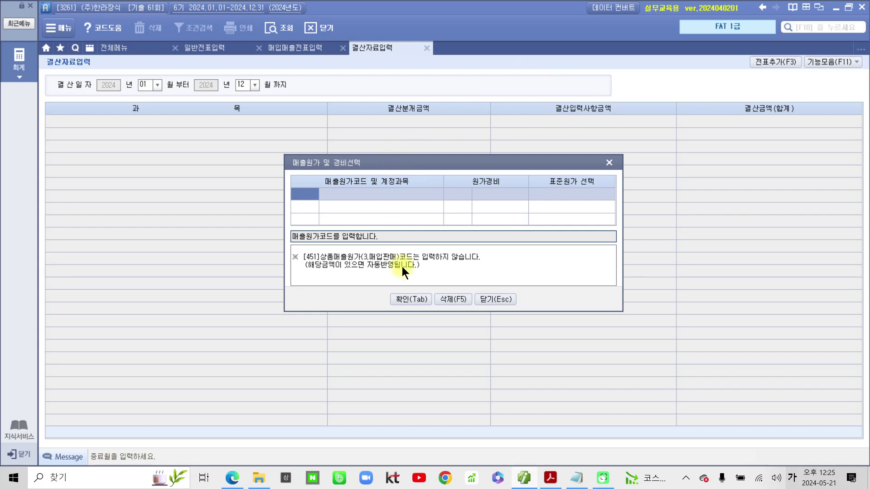
pyautogui.click(411, 299)
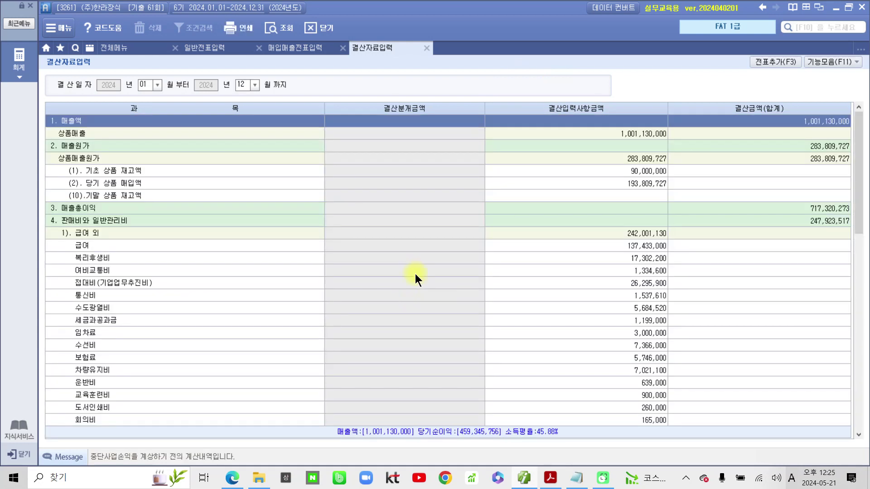
# - Enter 41,000,000 as the 결산입력사항금액 for 기말 상품 재고액
pyautogui.click(632, 196)
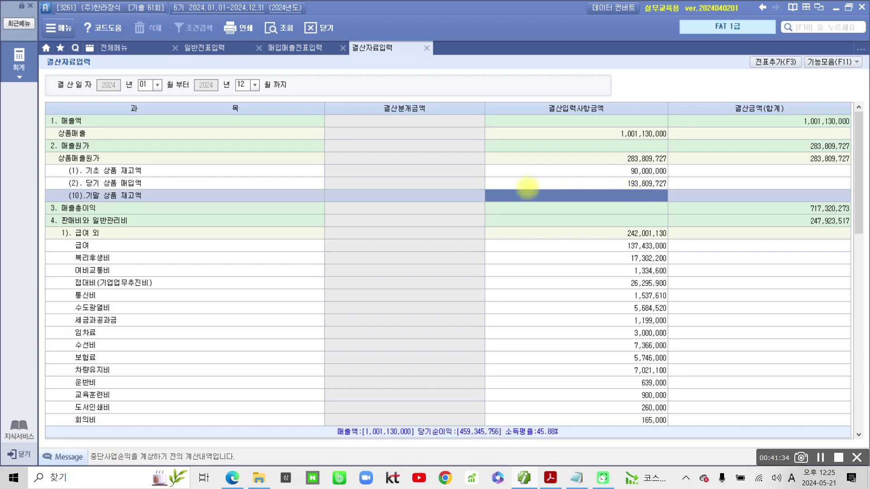
pyautogui.moveTo(489, 185); pyautogui.dragTo(685, 208)
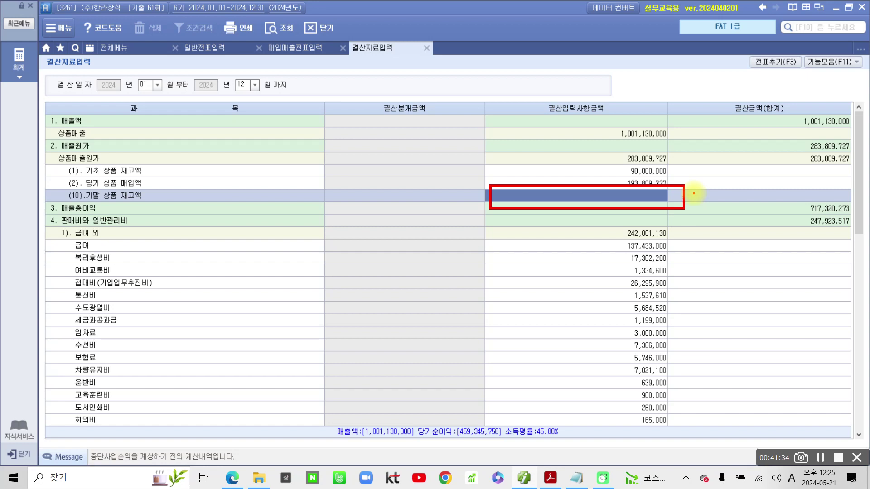
pyautogui.press('Escape')
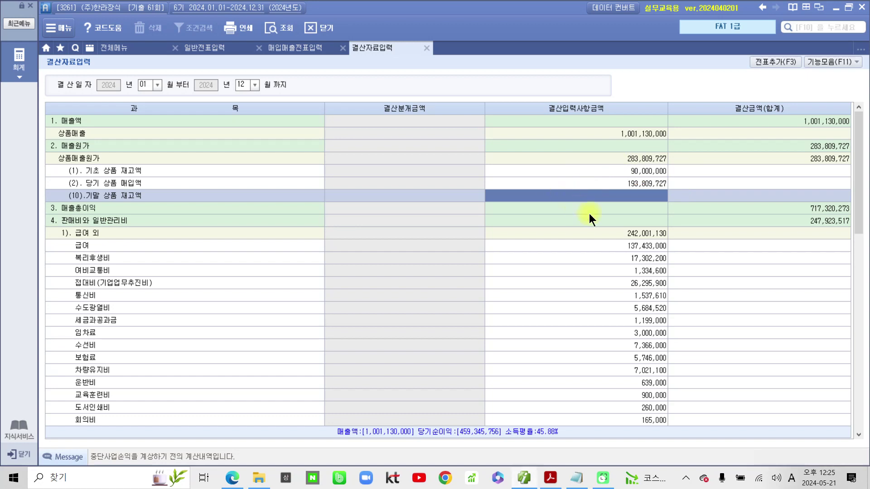
pyautogui.write('41')
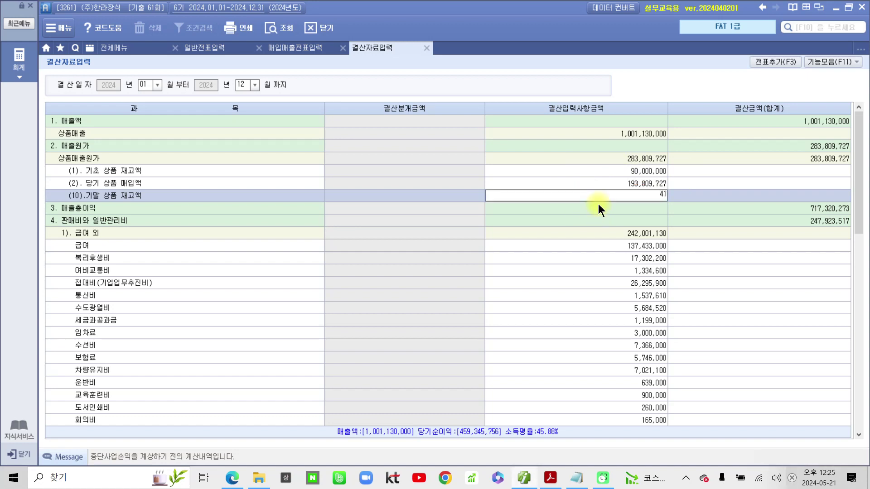
pyautogui.write(',000,000')
pyautogui.press('Return')
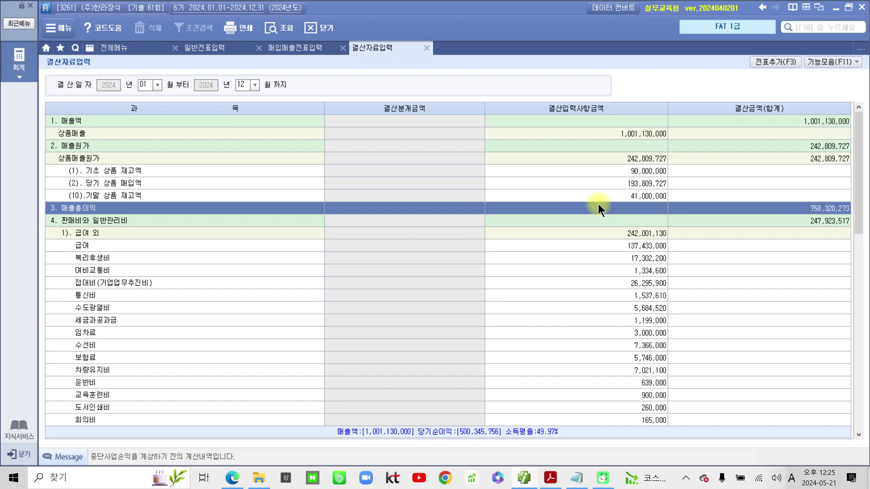
# - Check the 상품매출원가 and 기말 상품 재고액 amounts and add the closing entries to 일반전표
pyautogui.click(637, 161)
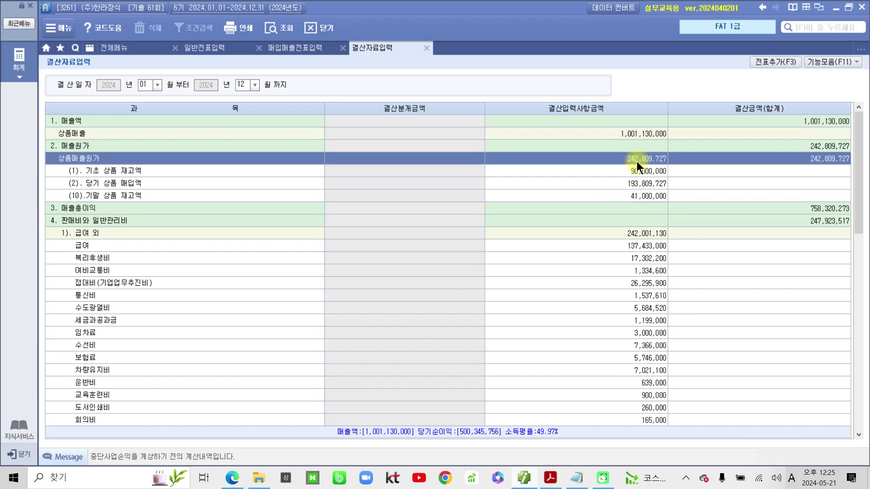
pyautogui.click(630, 197)
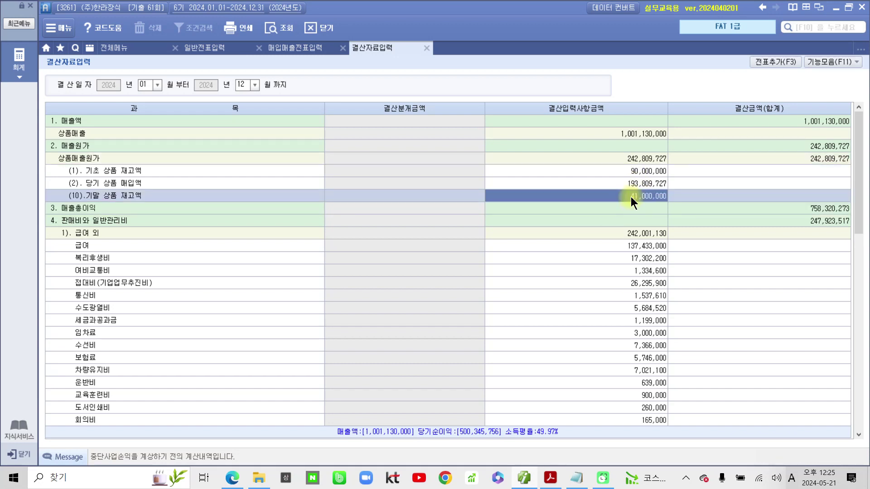
pyautogui.click(636, 159)
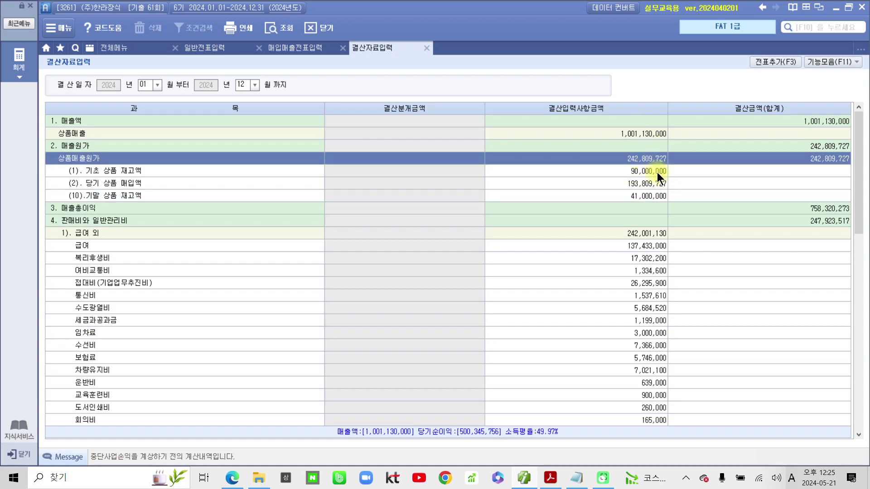
pyautogui.click(769, 63)
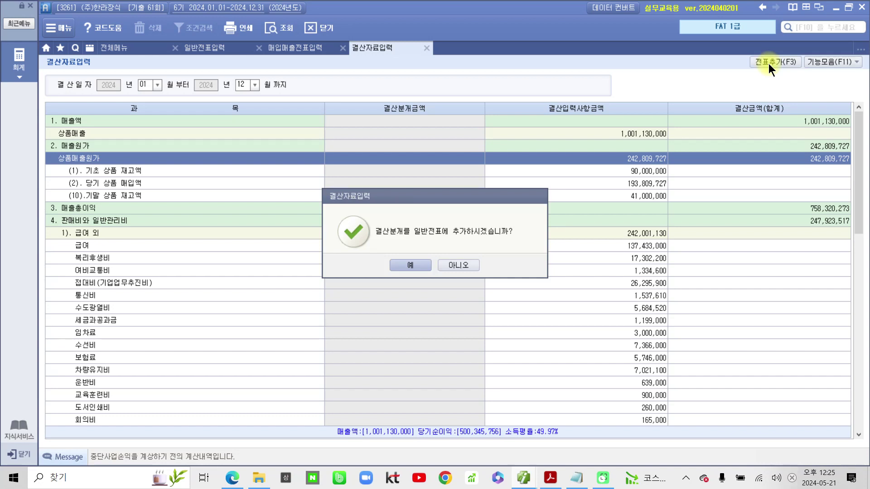
pyautogui.click(420, 264)
pyautogui.click(420, 265)
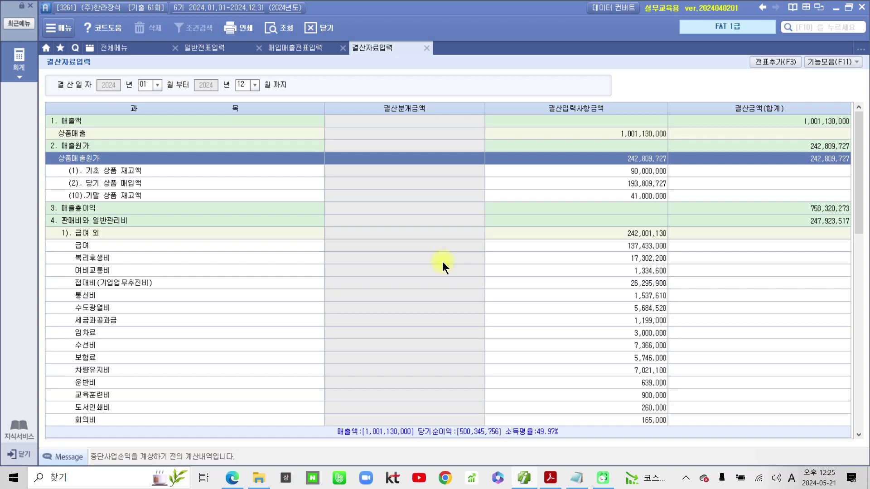
# - Open the 손익계산서 and retrieve it for December 2024
pyautogui.click(110, 45)
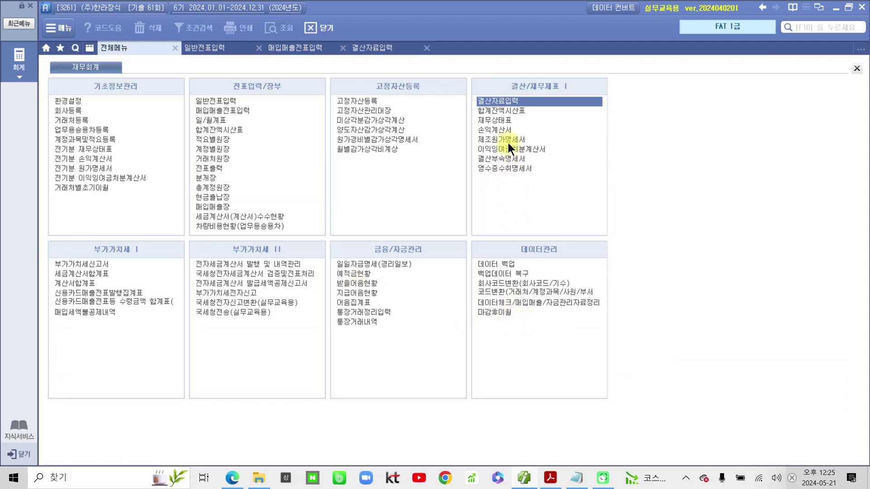
pyautogui.click(498, 129)
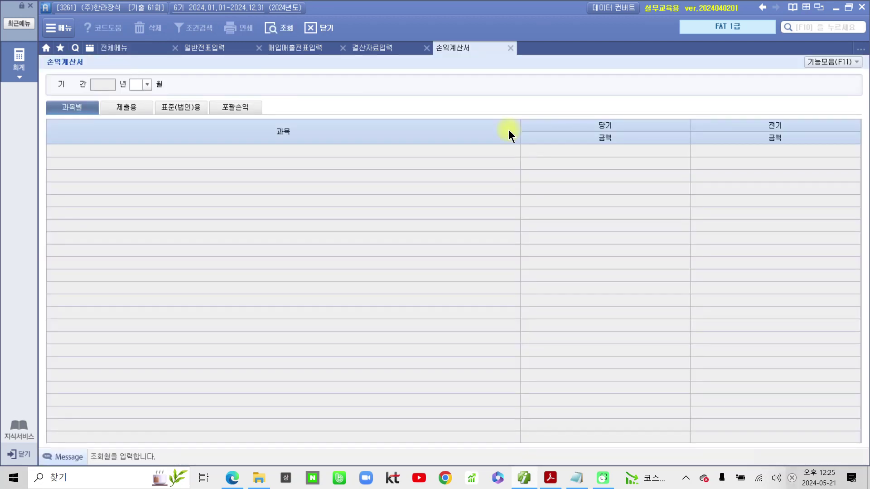
pyautogui.write('12')
pyautogui.press('Return')
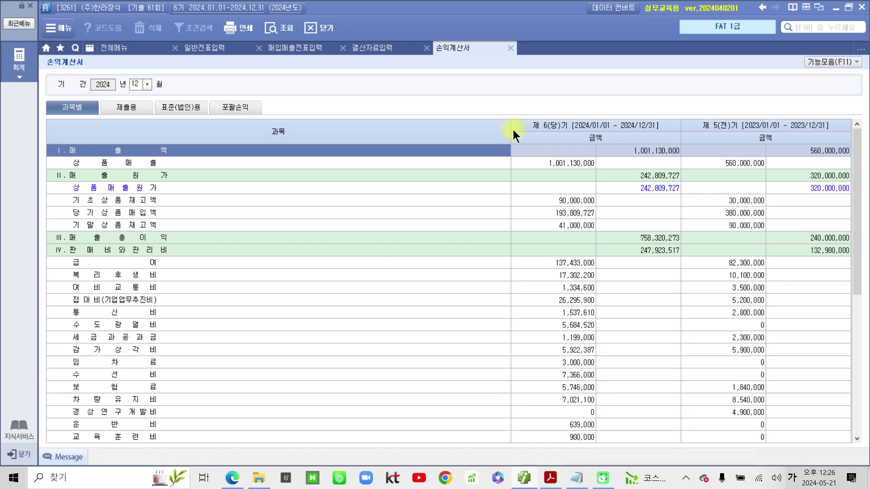
# - Open the 이익잉여금처분계산서 and decline loading the saved data
pyautogui.click(132, 50)
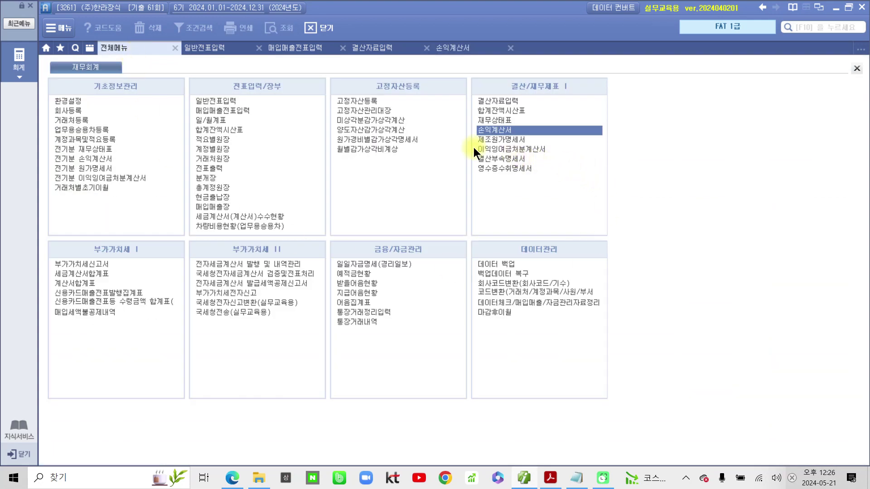
pyautogui.click(524, 149)
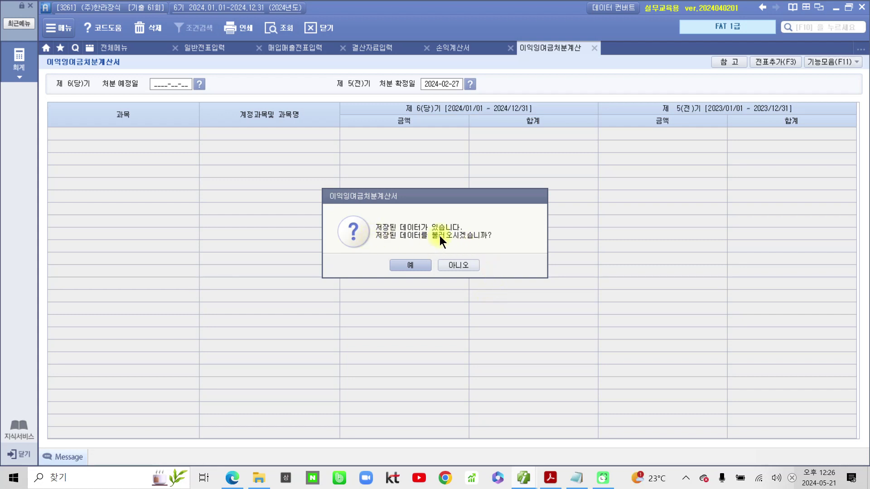
pyautogui.click(468, 265)
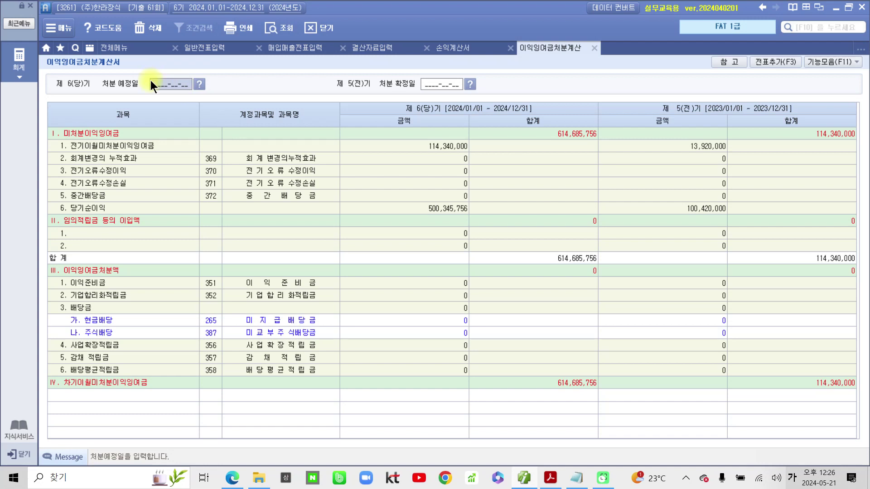
# - Set the current-period 처분 예정일 to 2025-02-27 and the prior-period 처분 확정일 to 2024-02-27
pyautogui.write('2025-02-27')
pyautogui.press('Return')
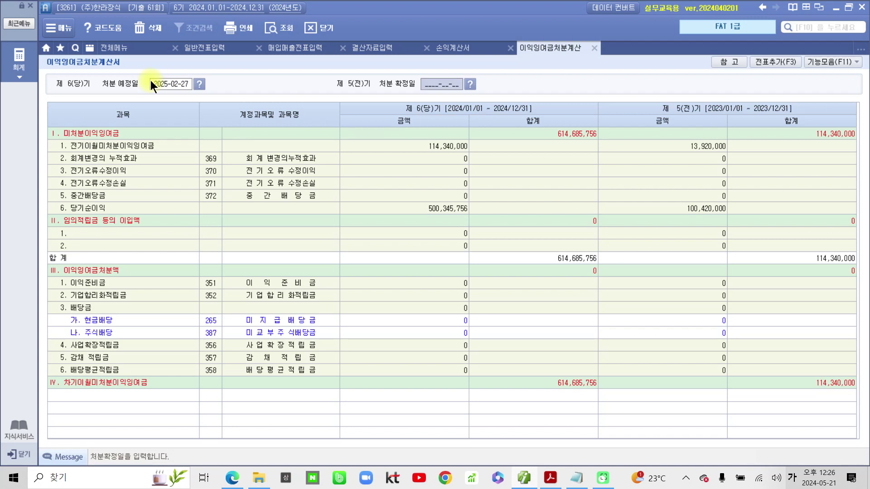
pyautogui.write('202')
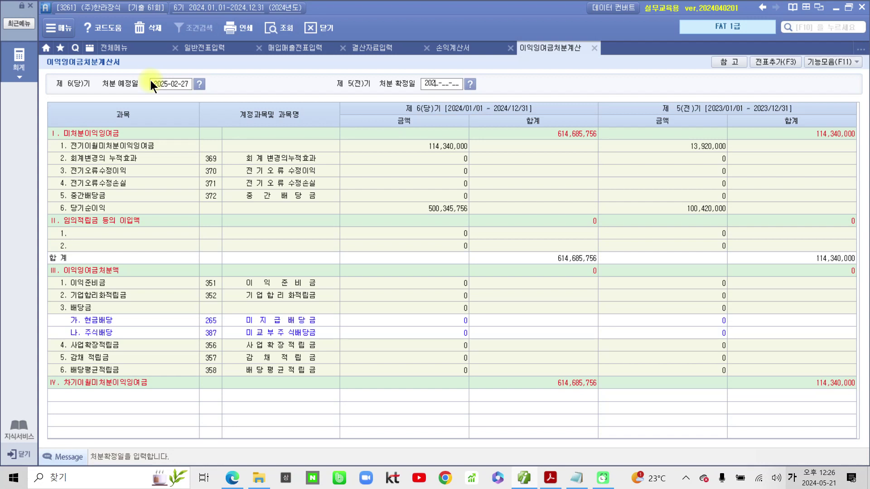
pyautogui.write('4-02-27')
pyautogui.press('Return')
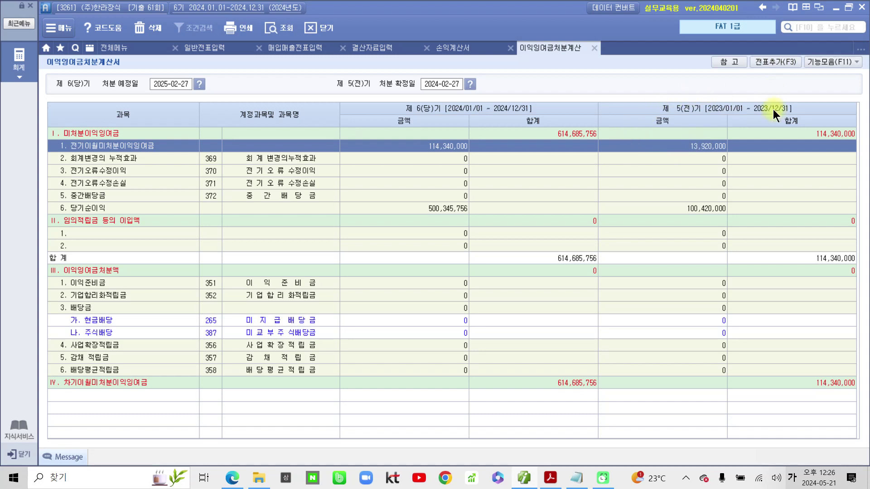
# - Add the 손익대체분개 entries from the 이익잉여금처분계산서 to 일반전표
pyautogui.click(775, 62)
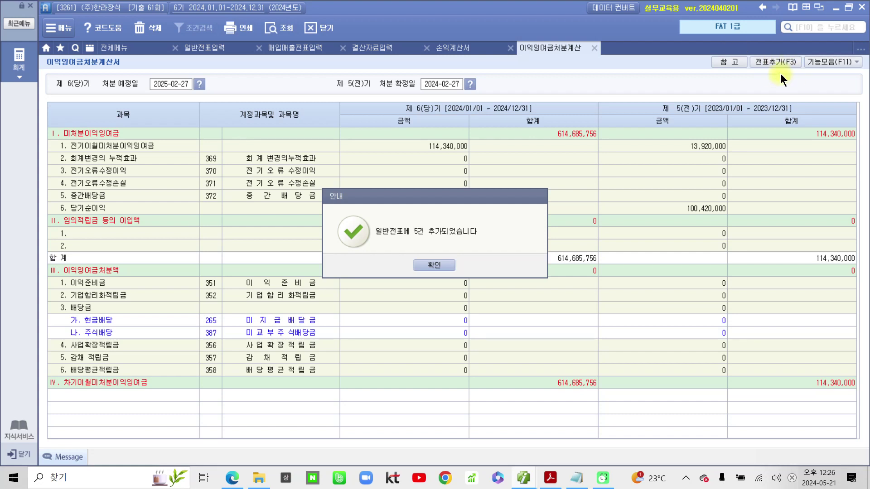
pyautogui.click(439, 265)
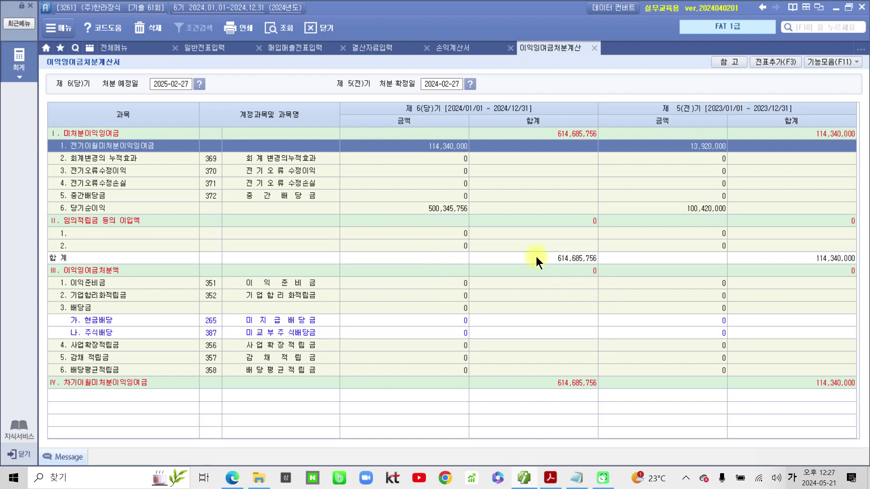
# - Open the 재무상태표 and retrieve it for December 2024
pyautogui.click(121, 49)
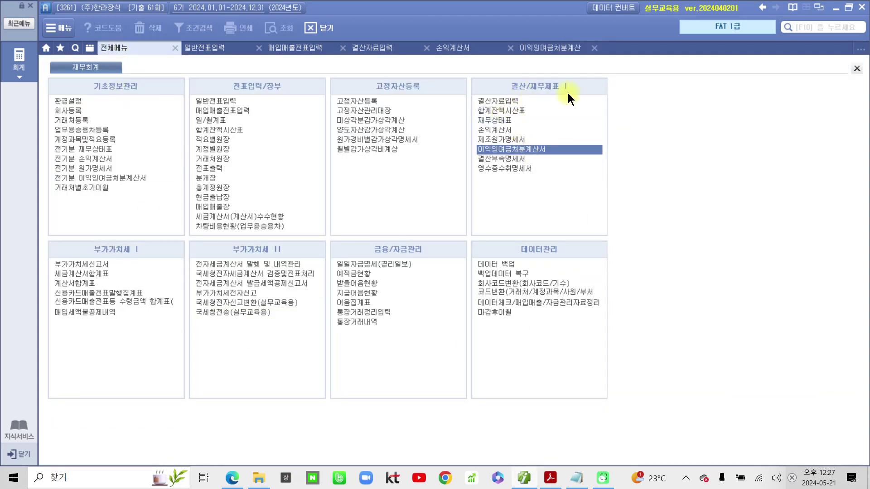
pyautogui.click(503, 122)
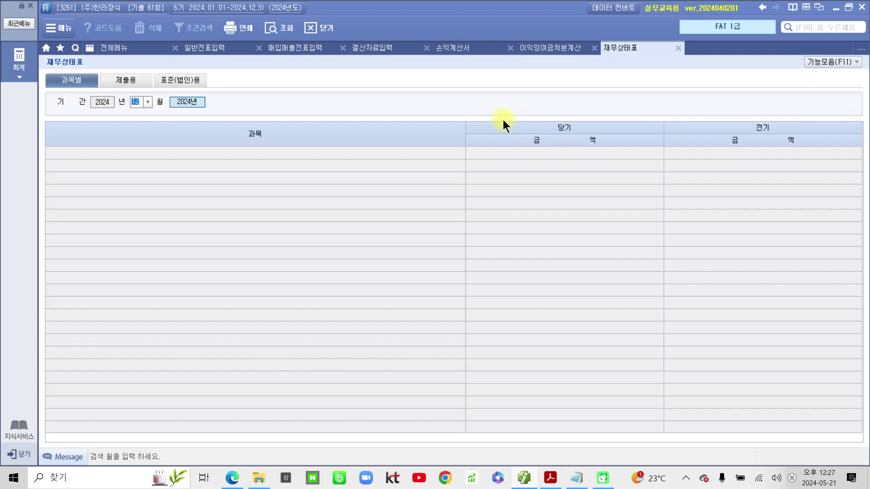
pyautogui.press('Return')
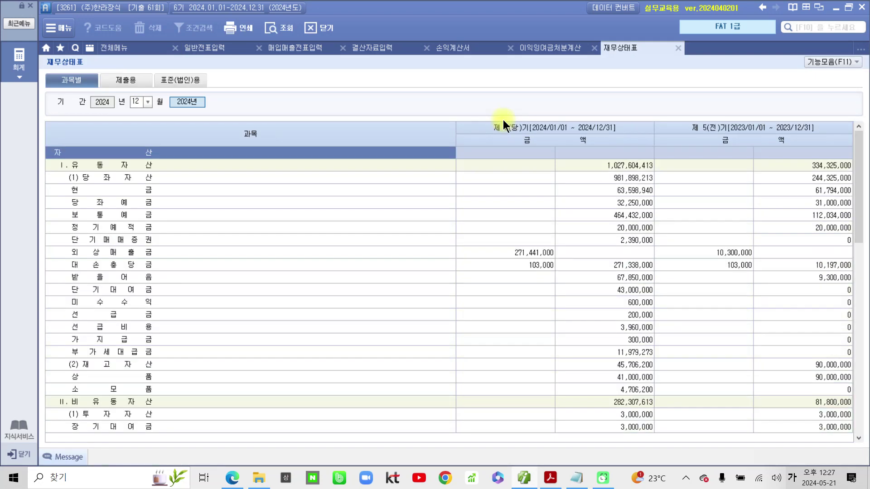
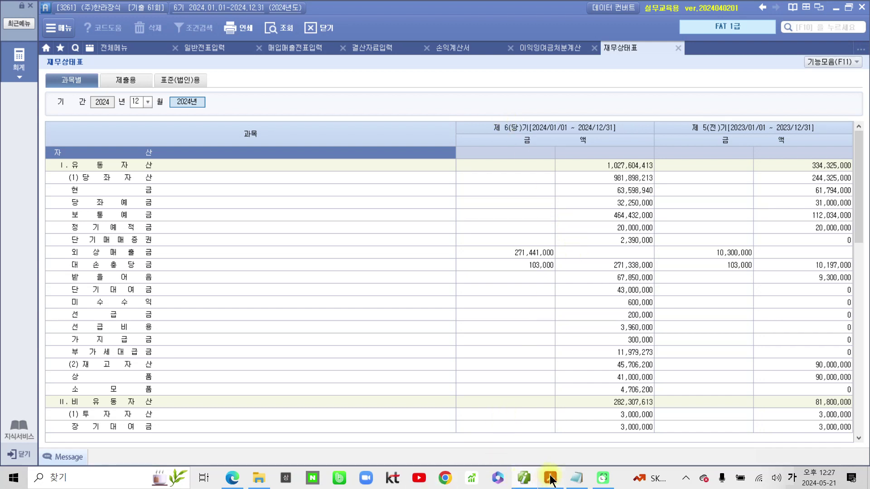
# - Switch to the exam PDF, go to the 실무수행평가 questions and highlight '거래처등록 조회' in question 11
pyautogui.click(550, 478)
pyautogui.scroll(-6, 241, 321)
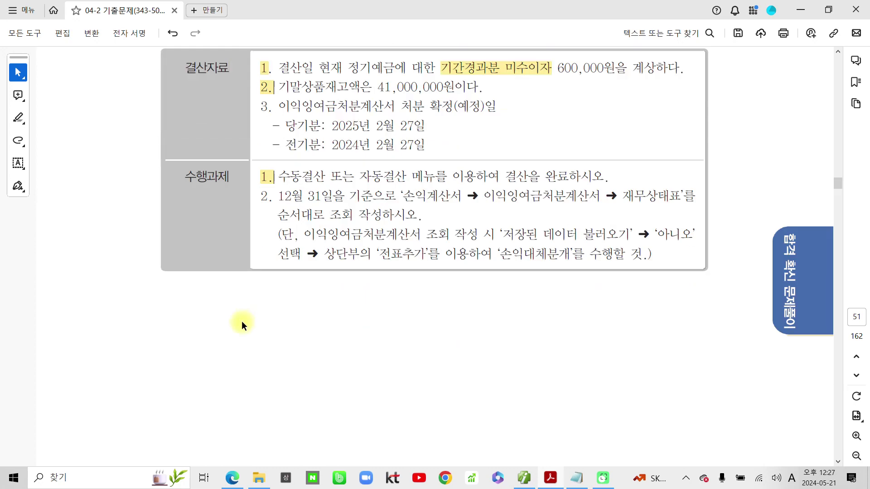
pyautogui.scroll(-12, 218, 329)
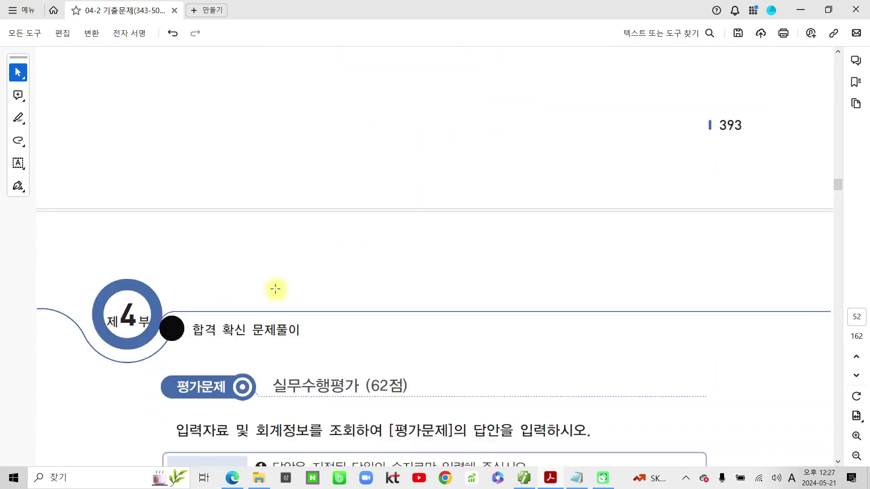
pyautogui.scroll(-2, 276, 292)
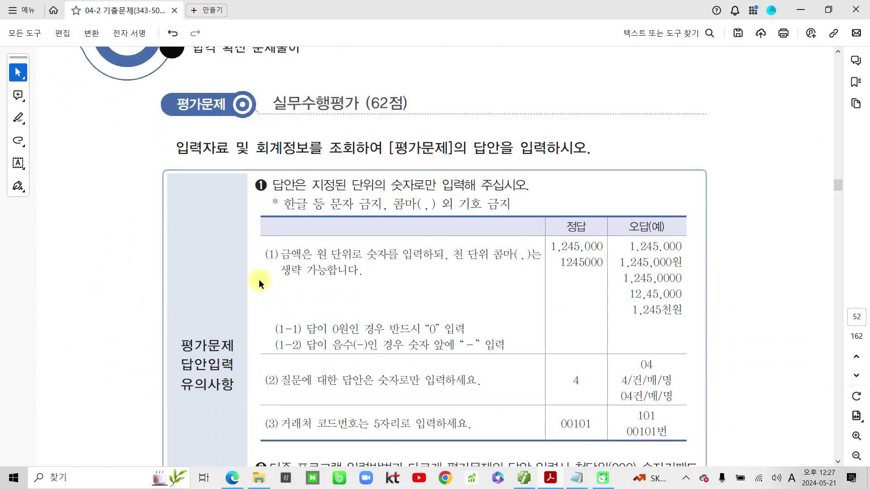
pyautogui.scroll(-10, 260, 278)
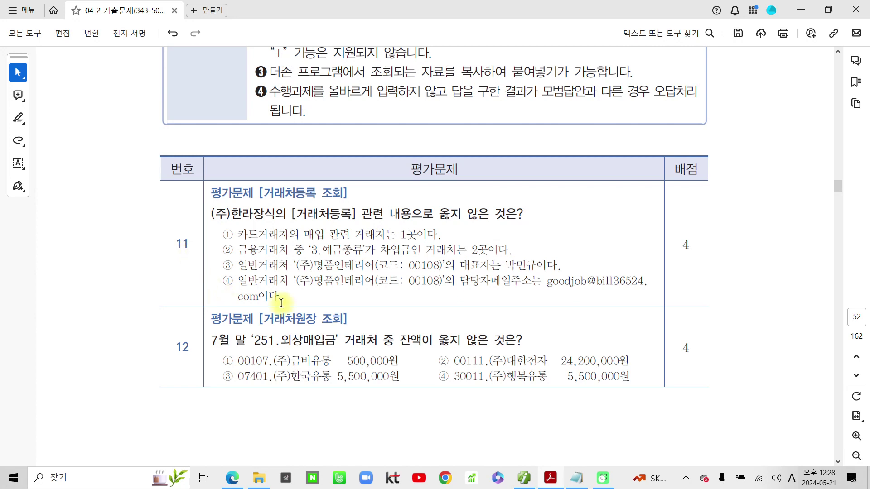
pyautogui.moveTo(260, 193); pyautogui.dragTo(350, 195)
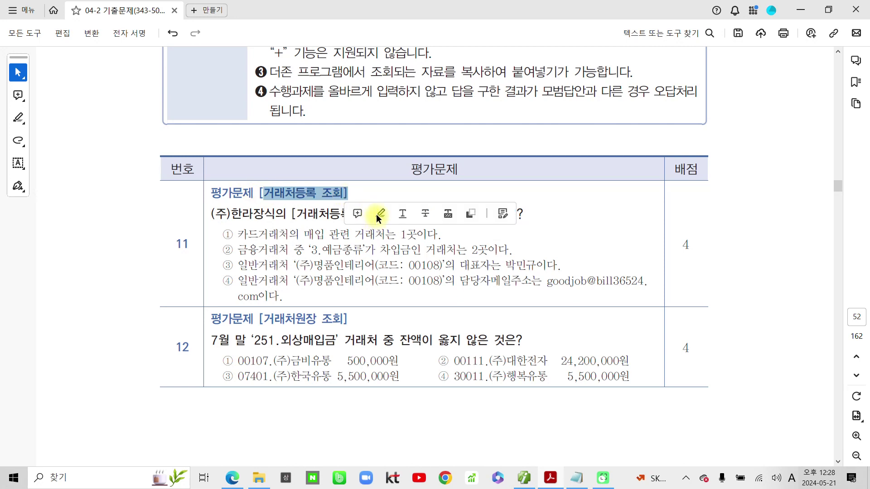
pyautogui.click(376, 213)
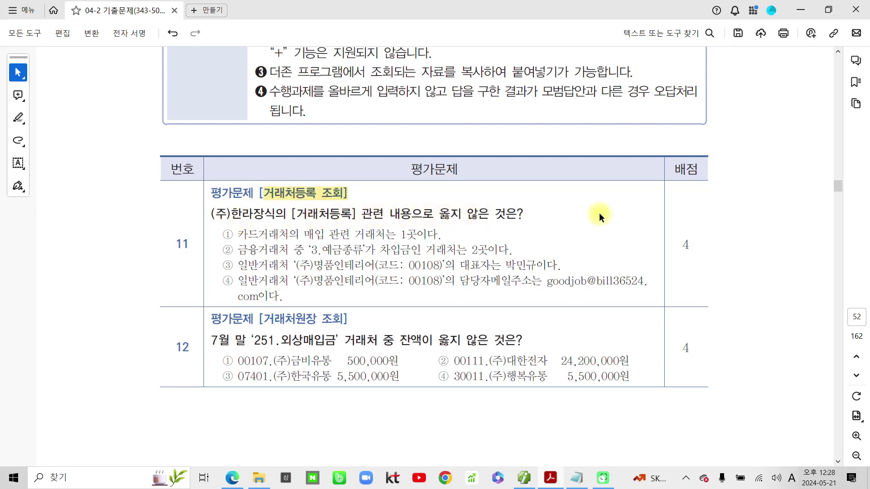
# - Switch to the accounting program, open 거래처등록 and search the general client list for '한라'
pyautogui.click(524, 478)
pyautogui.click(137, 47)
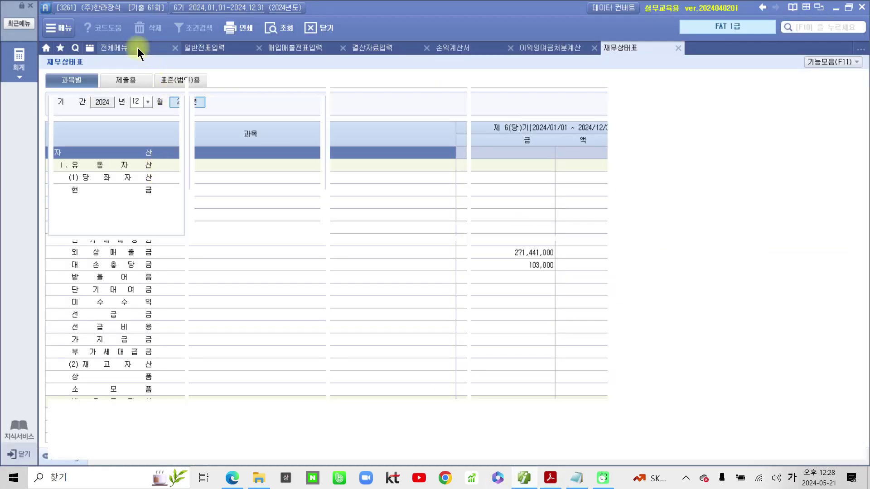
pyautogui.click(78, 121)
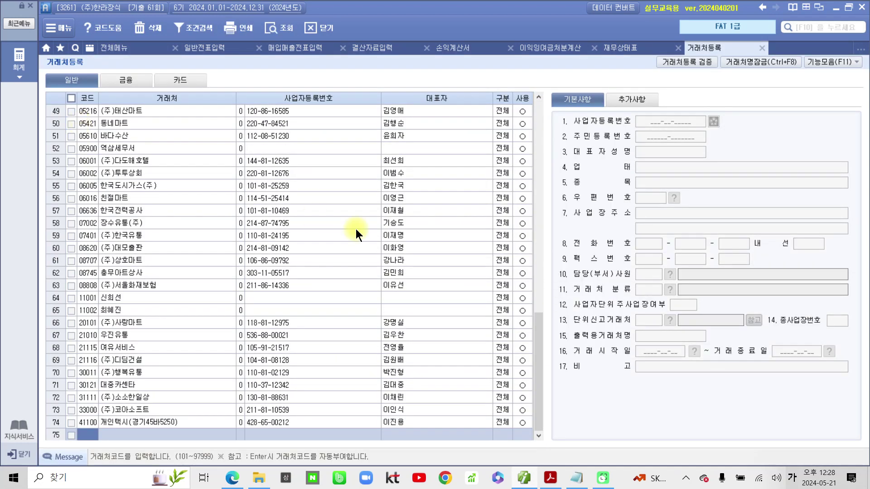
pyautogui.hotkey('ctrl', 'f')
pyautogui.write('이')
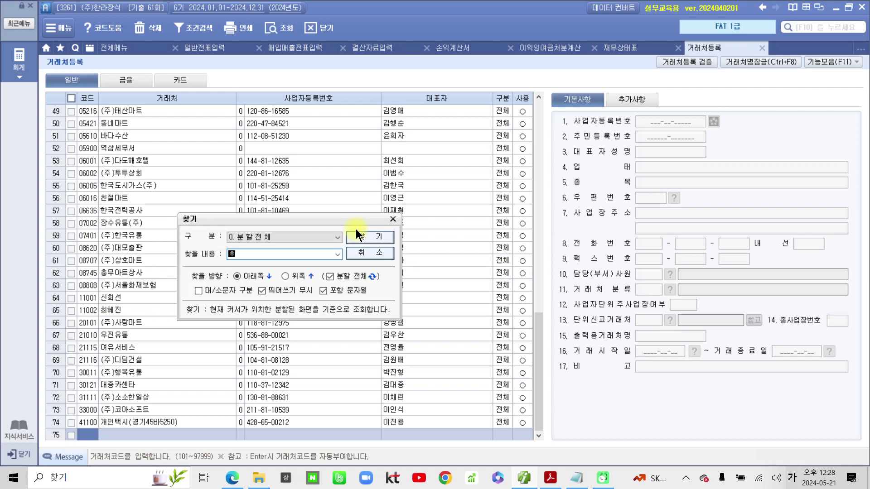
pyautogui.write('ㄴ라')
pyautogui.press('Return')
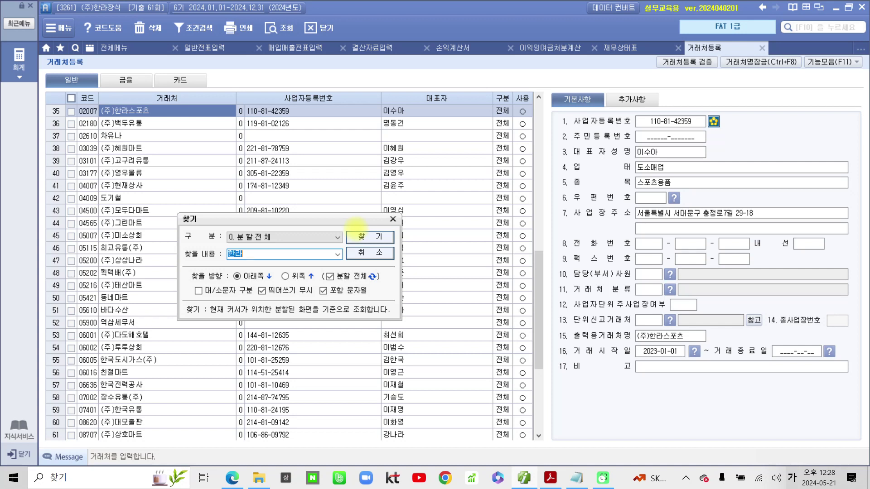
# - Search the client list for '장식' and close the search
pyautogui.write('재')
pyautogui.press('BackSpace')
pyautogui.write('장식')
pyautogui.press('Return')
pyautogui.press('Return')
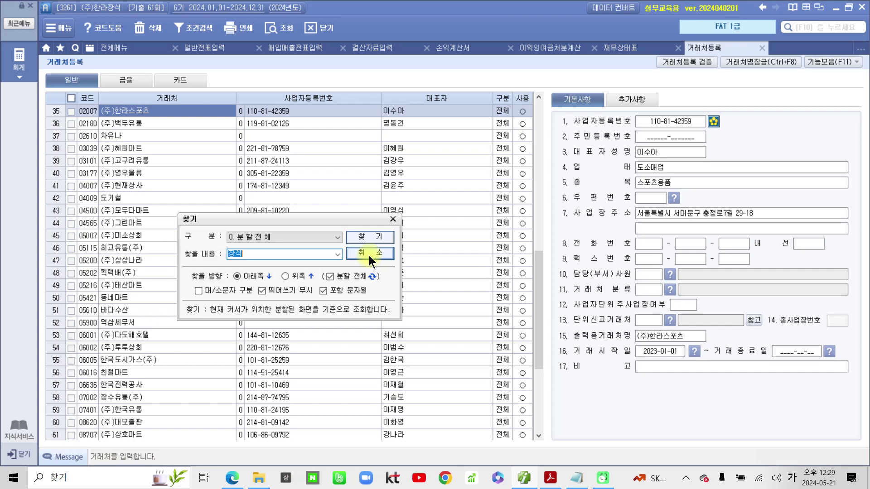
pyautogui.click(396, 219)
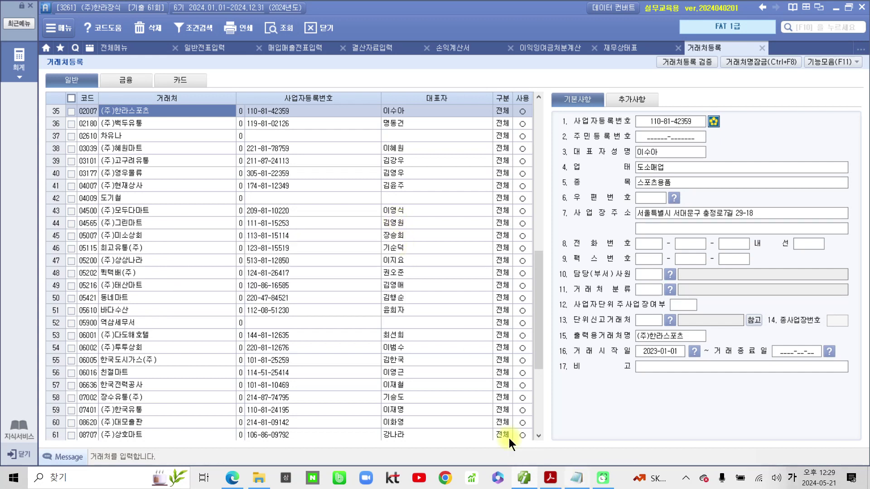
# - Return to the exam PDF, temporarily cross out '거래처등록' and underline '(주)한라장식' in red in question 11, and clear the marks
pyautogui.click(551, 478)
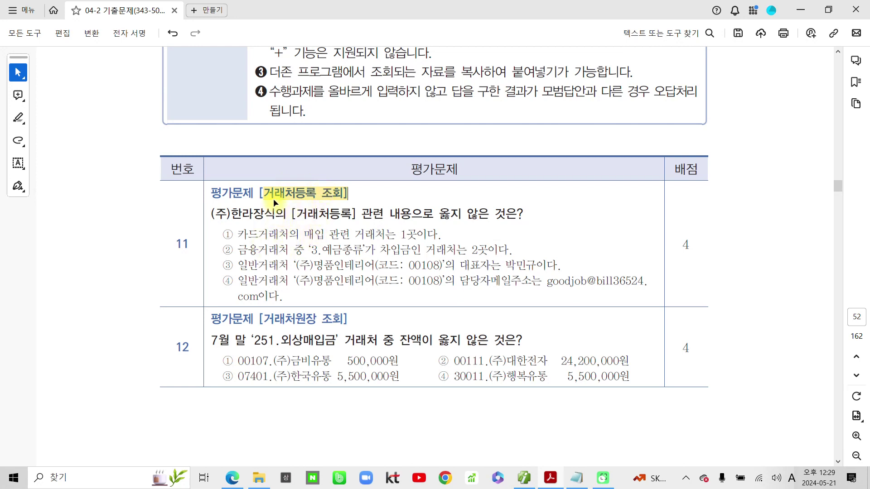
pyautogui.hotkey('ctrl', '2')
pyautogui.moveTo(300, 181)
pyautogui.mouseDown()
pyautogui.moveTo(284, 199)
pyautogui.moveTo(292, 191)
pyautogui.moveTo(302, 200)
pyautogui.mouseUp()
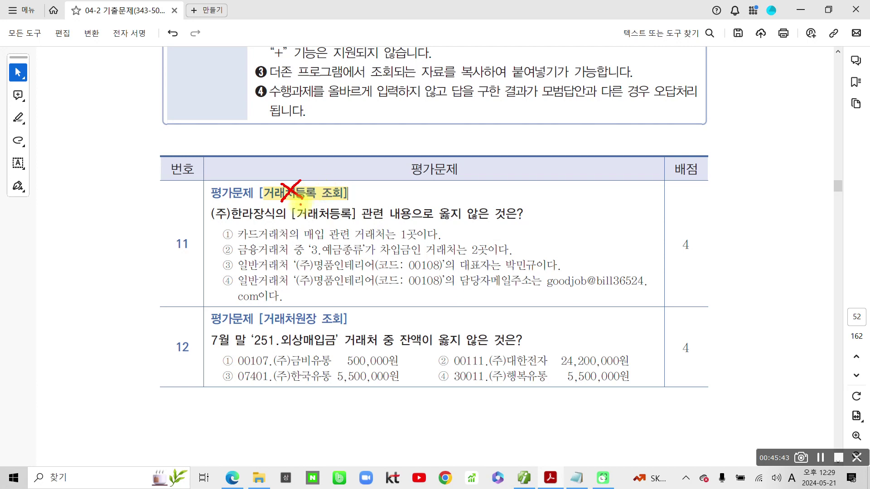
pyautogui.moveTo(216, 219); pyautogui.dragTo(267, 221)
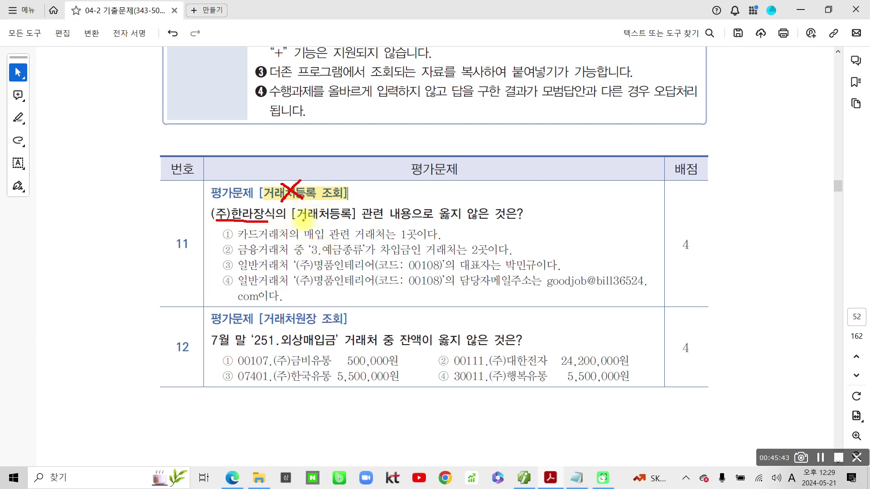
pyautogui.press('Escape')
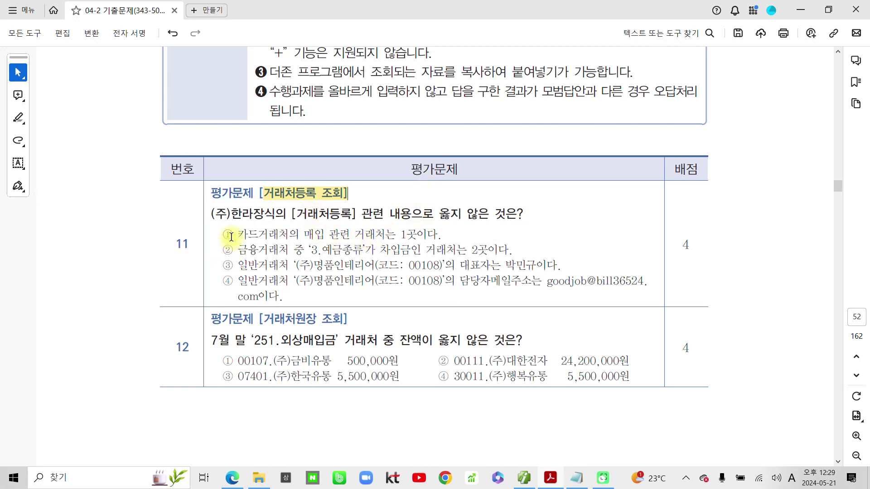
# - Switch to the accounting program and open 회사등록 to view the registration of (주)한라장식
pyautogui.hotkey('alt', 'Tab')
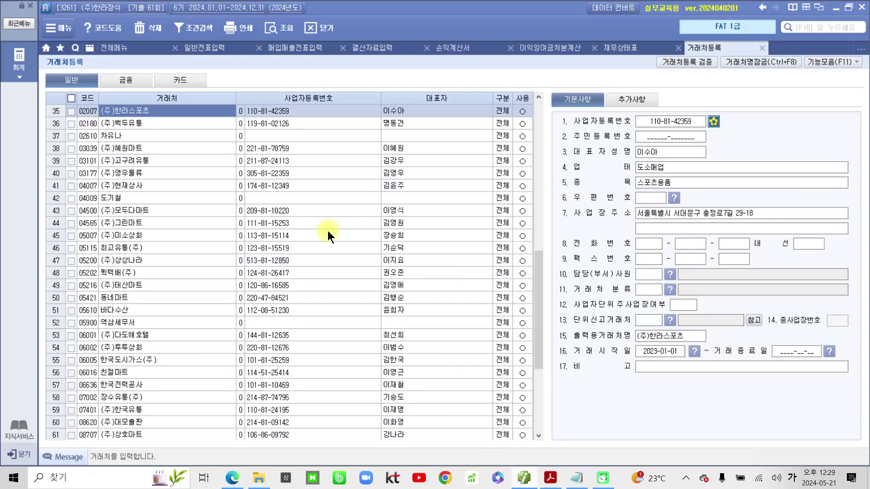
pyautogui.click(127, 50)
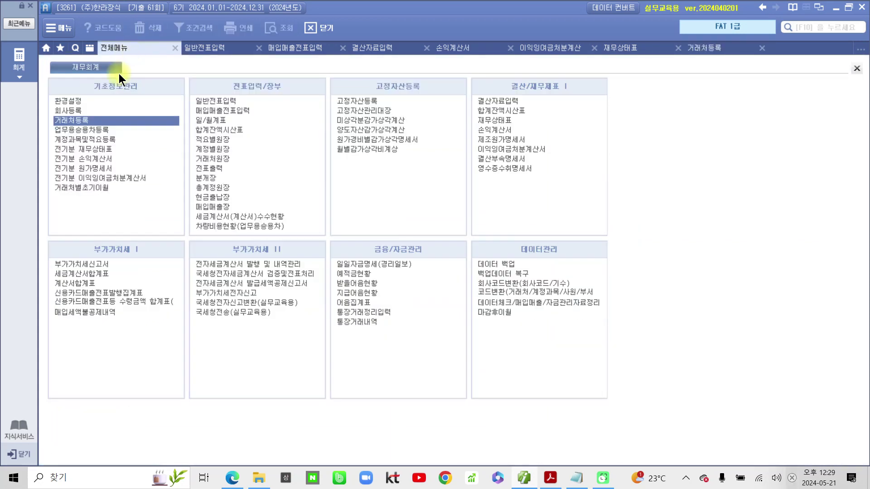
pyautogui.click(90, 121)
pyautogui.click(75, 111)
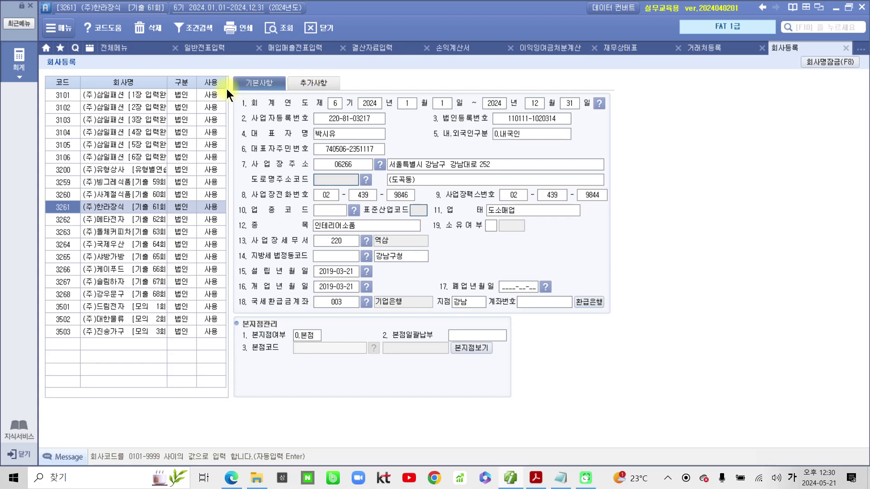
# - Return to 거래처등록 and check the 매입/매출 classification of the card clients
pyautogui.click(703, 46)
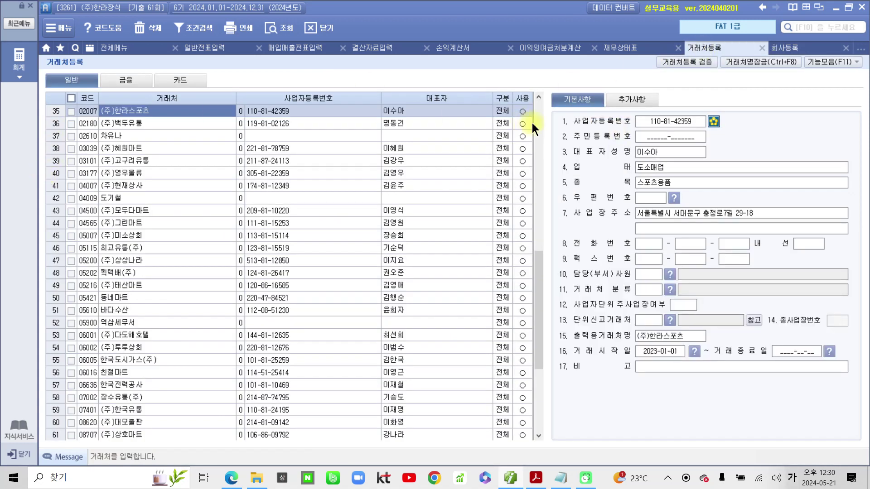
pyautogui.click(178, 79)
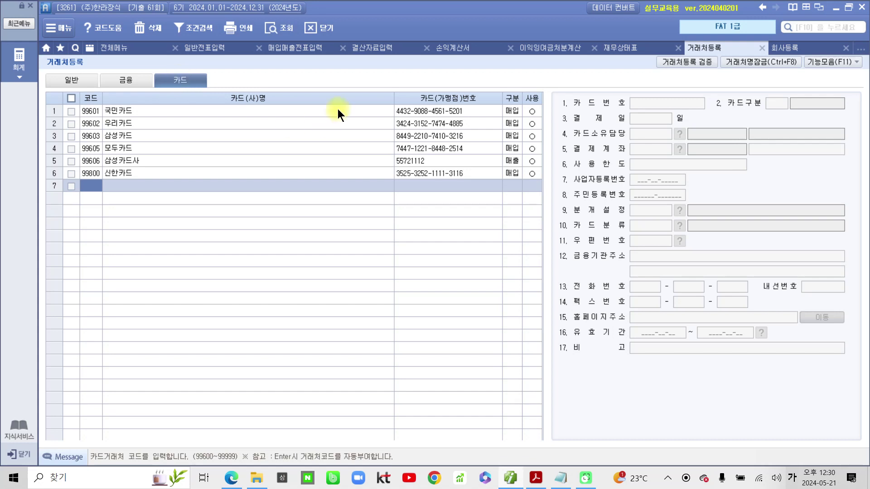
pyautogui.click(512, 172)
pyautogui.click(515, 147)
pyautogui.click(510, 136)
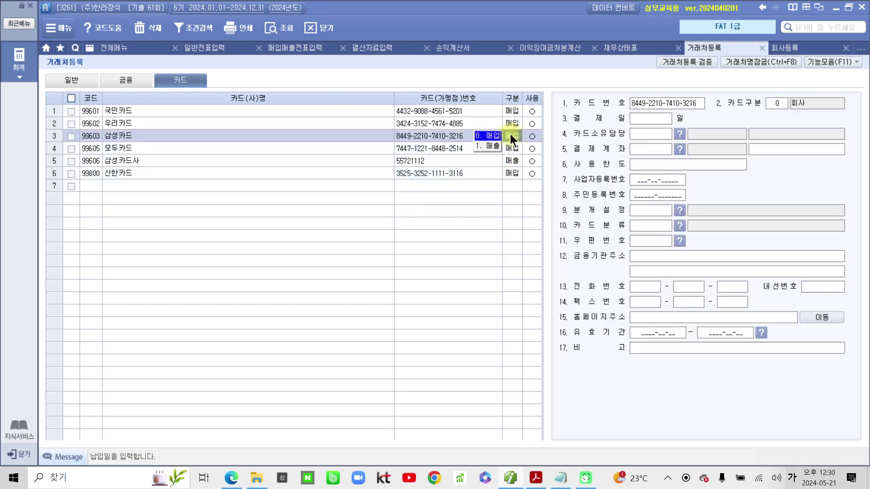
# - Switch to the exam PDF and highlight choice ① as the answer to question 11
pyautogui.click(536, 477)
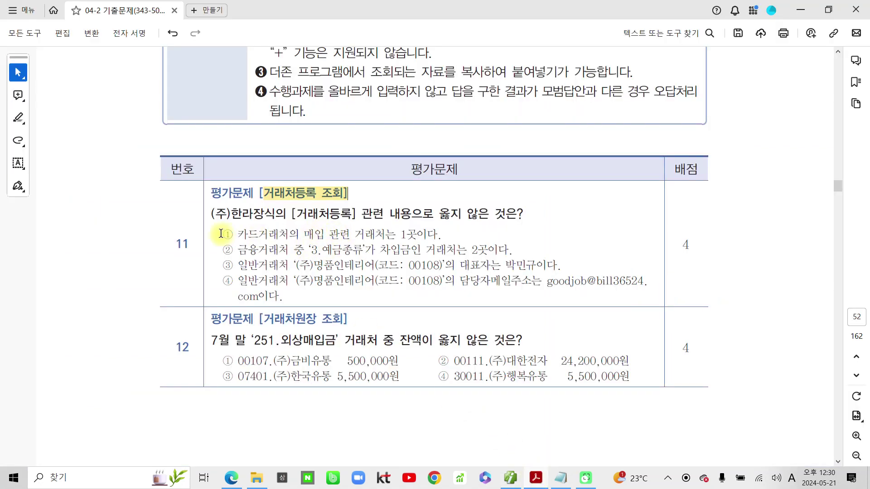
pyautogui.moveTo(221, 234); pyautogui.dragTo(239, 234)
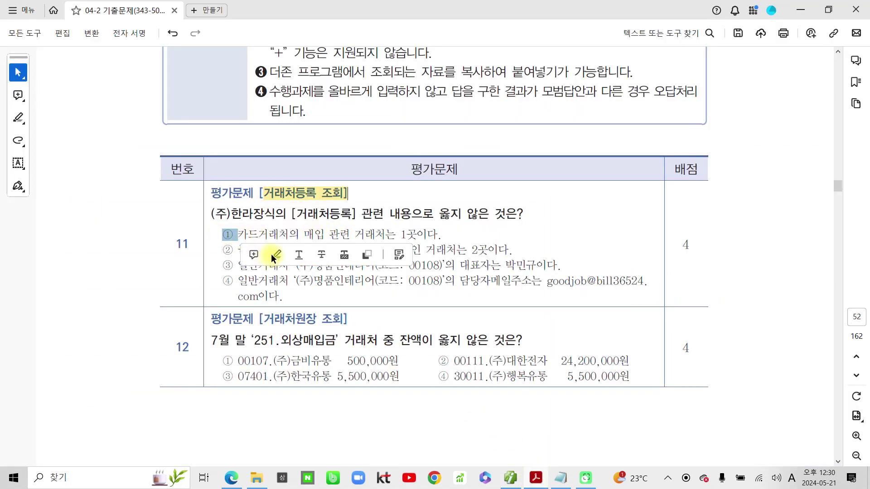
pyautogui.click(272, 255)
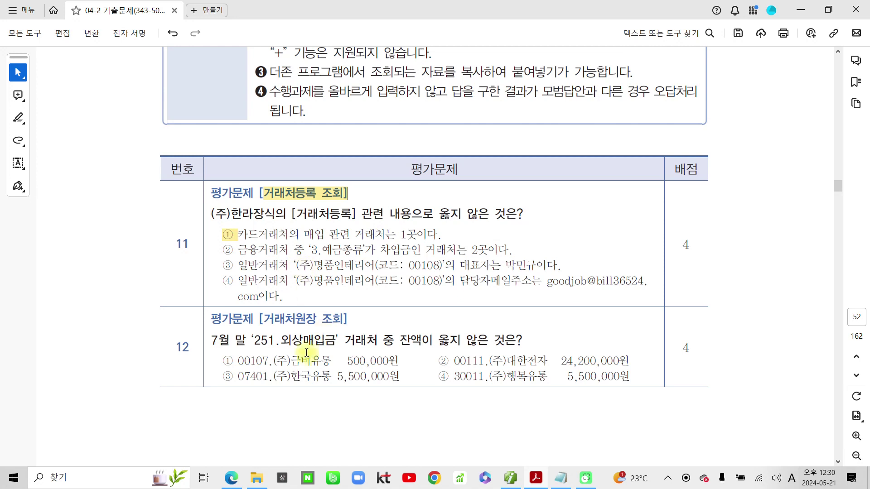
# - Highlight '[거래처원장 조회]' and '251.외상매입금' in question 12 of the exam PDF
pyautogui.scroll(-2, 261, 377)
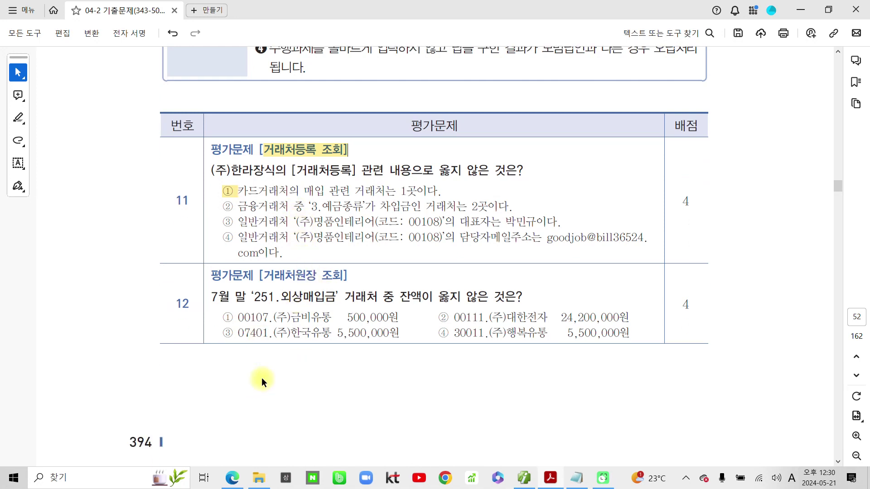
pyautogui.moveTo(257, 276); pyautogui.dragTo(347, 276)
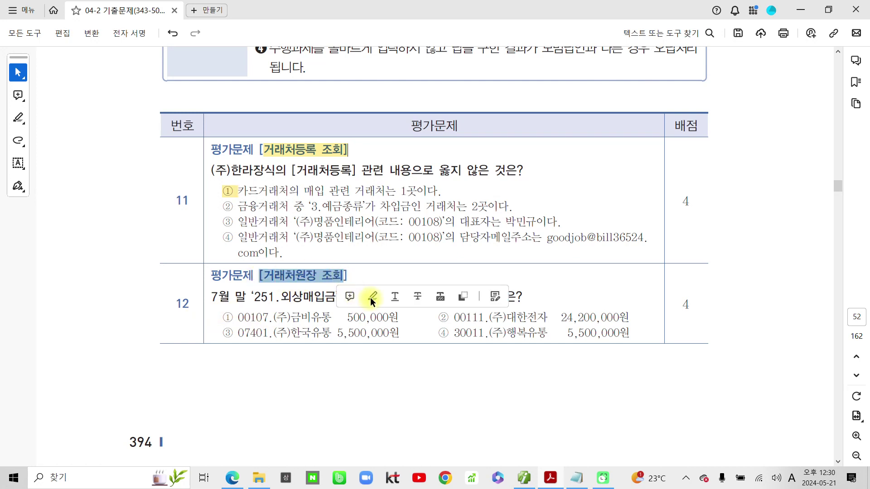
pyautogui.click(372, 297)
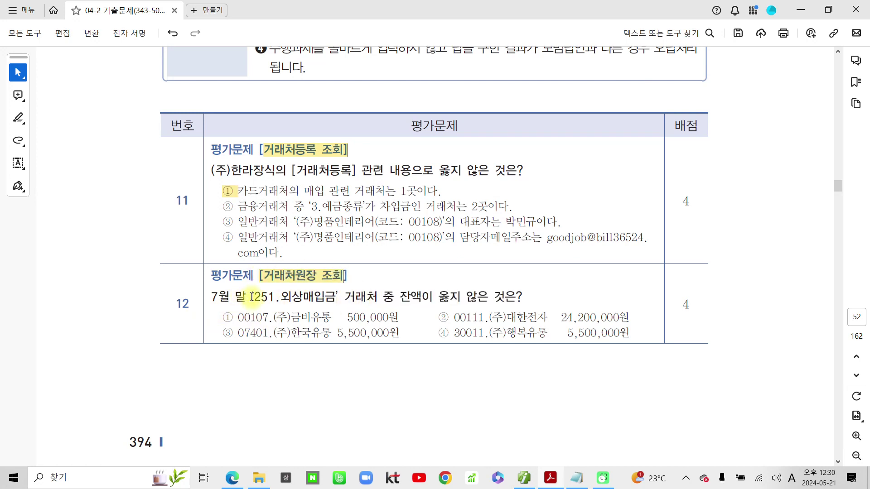
pyautogui.moveTo(251, 297); pyautogui.dragTo(340, 297)
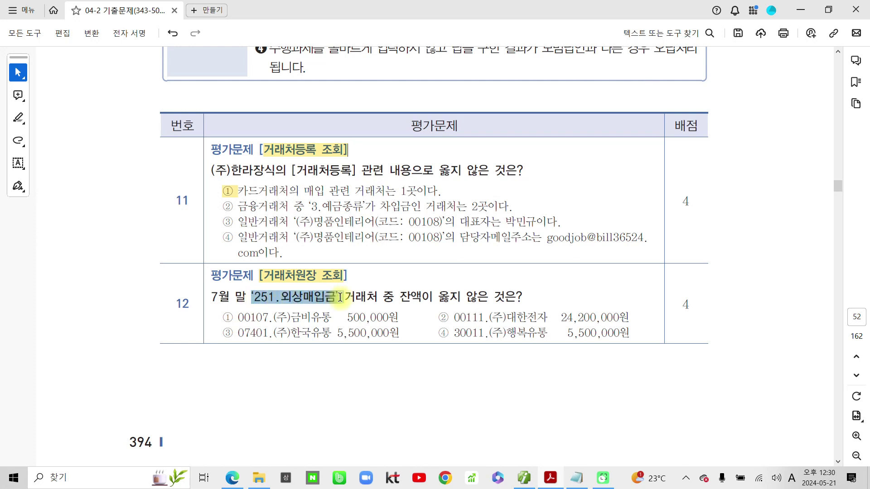
pyautogui.click(368, 314)
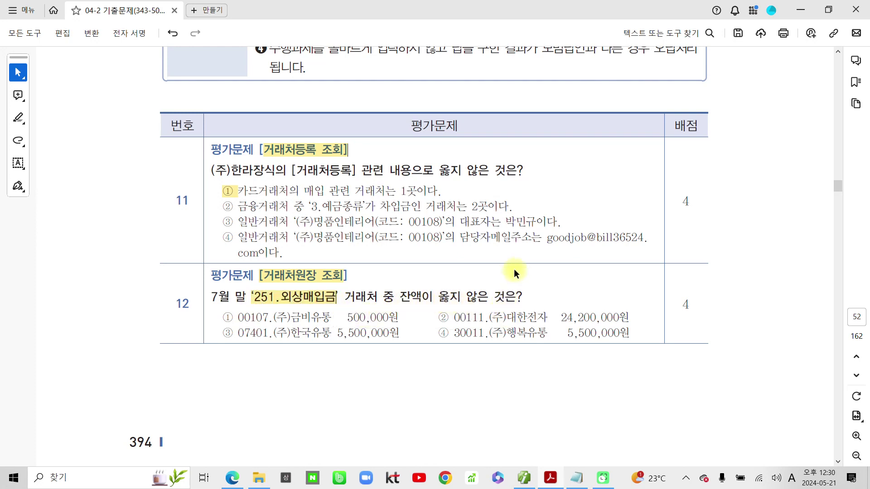
# - Switch to the accounting program, open 거래처원장, and set the period from January 1 to July 31, 2024, temporarily circling the end date in red
pyautogui.click(524, 478)
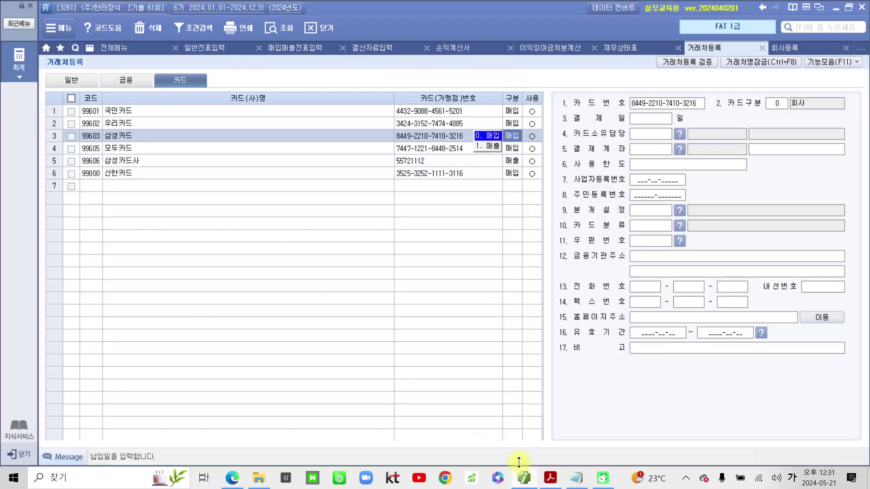
pyautogui.click(123, 51)
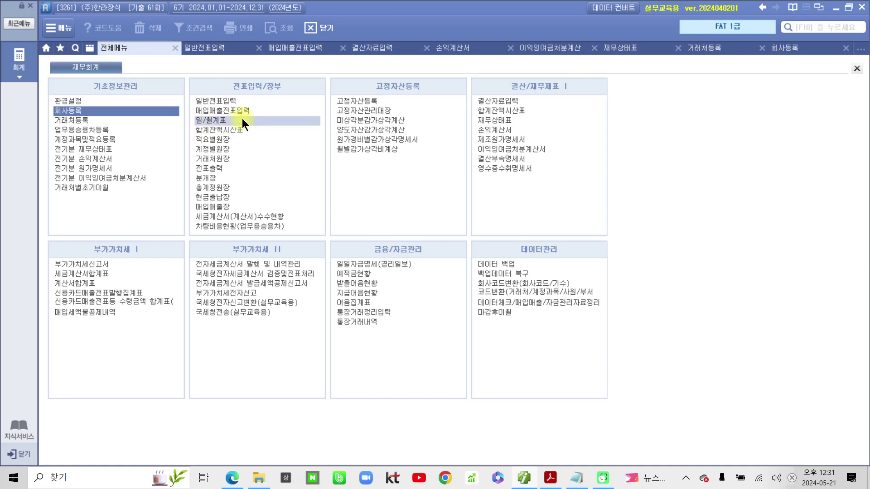
pyautogui.click(222, 159)
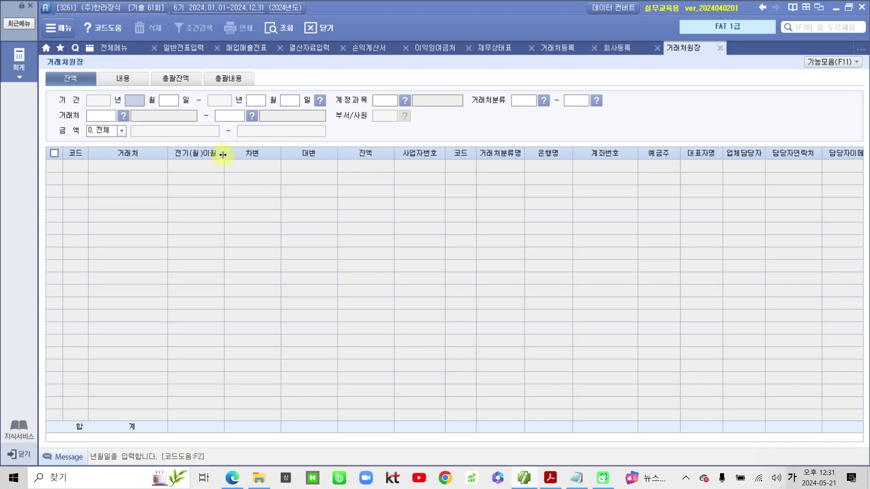
pyautogui.write('0101')
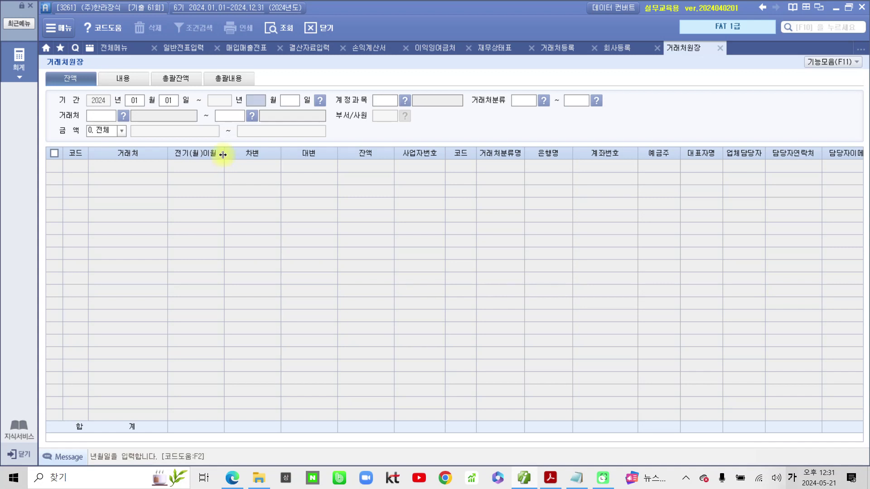
pyautogui.write('0731')
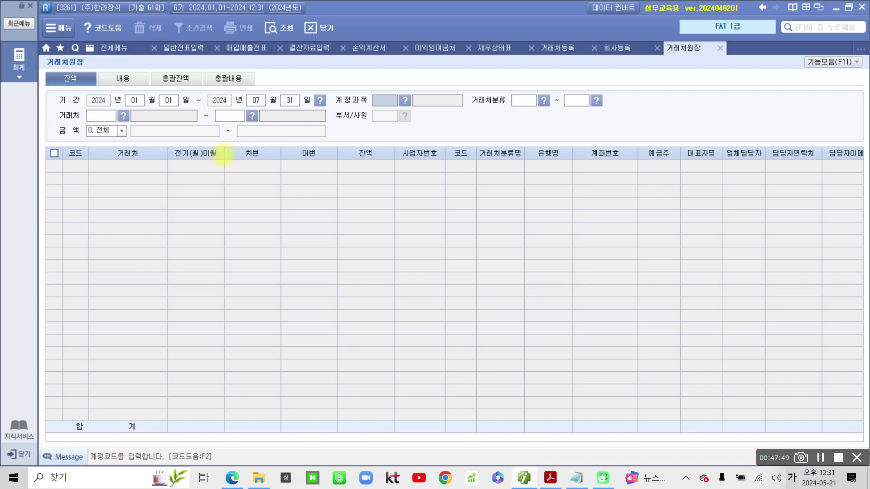
pyautogui.moveTo(220, 91)
pyautogui.mouseDown()
pyautogui.moveTo(206, 108)
pyautogui.moveTo(290, 70)
pyautogui.moveTo(213, 88)
pyautogui.mouseUp()
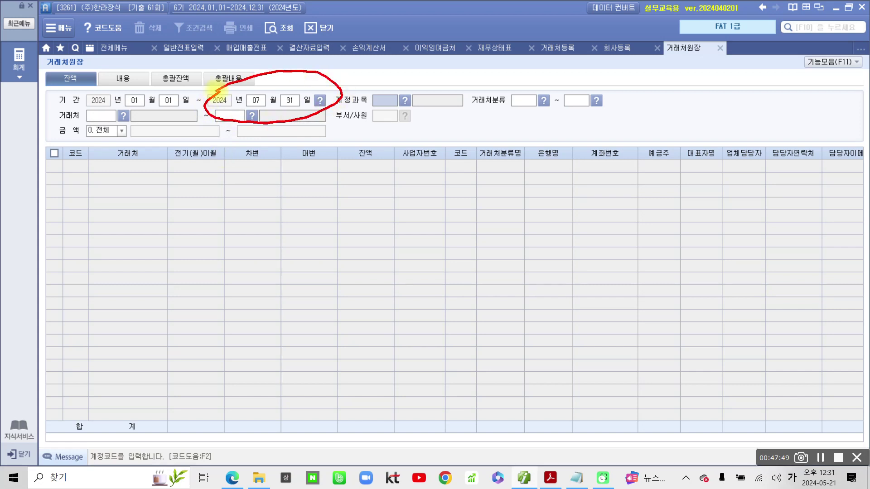
pyautogui.press('Escape')
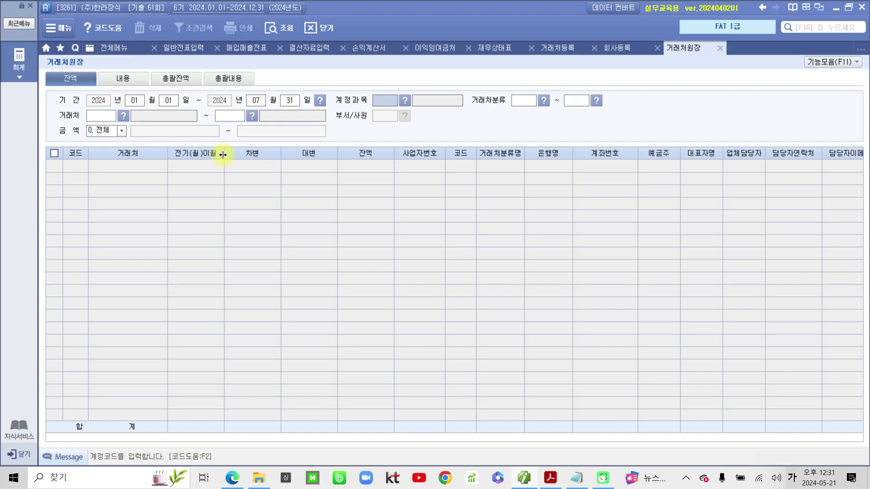
# - Query the 거래처원장 balances of account 251 외상매입금 for the full range of clients
pyautogui.write('251')
pyautogui.press('Return')
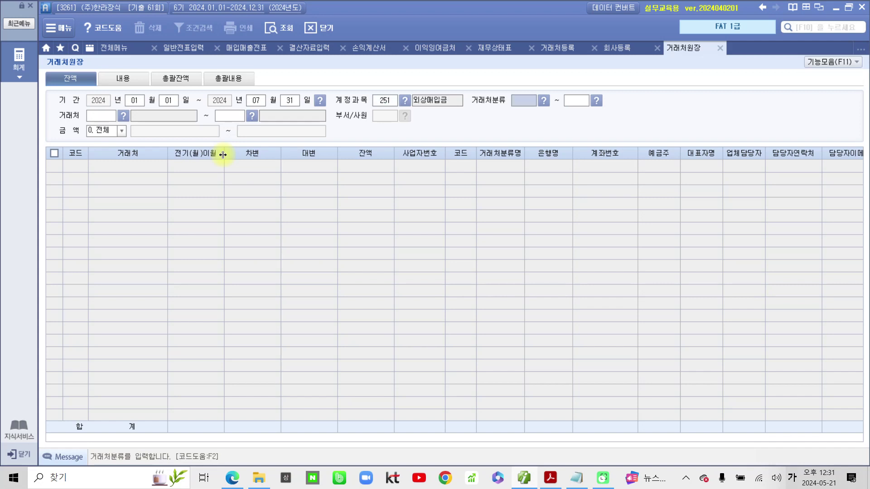
pyautogui.press('Return')
pyautogui.press('Return')
pyautogui.press('Return')
pyautogui.press('Return')
pyautogui.press('Return')
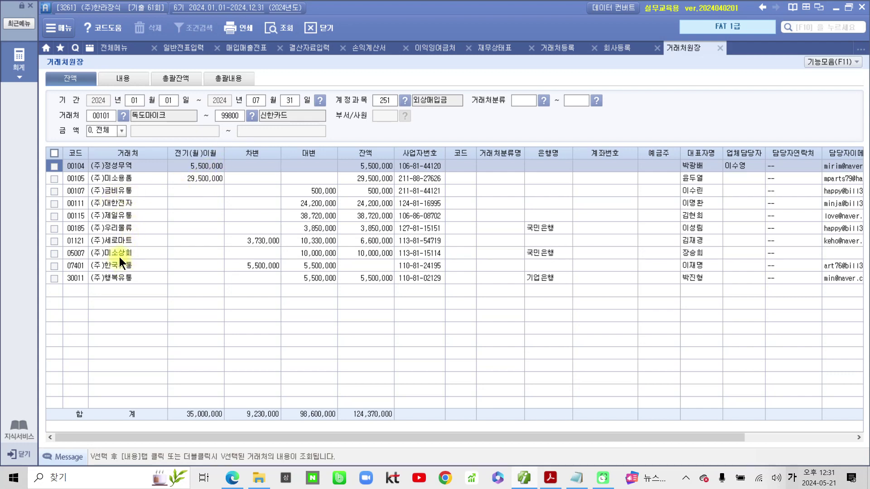
# - Check the 외상매입금 balances of (주)금비유통, (주)대한전자 and (주)한국유통
pyautogui.click(134, 193)
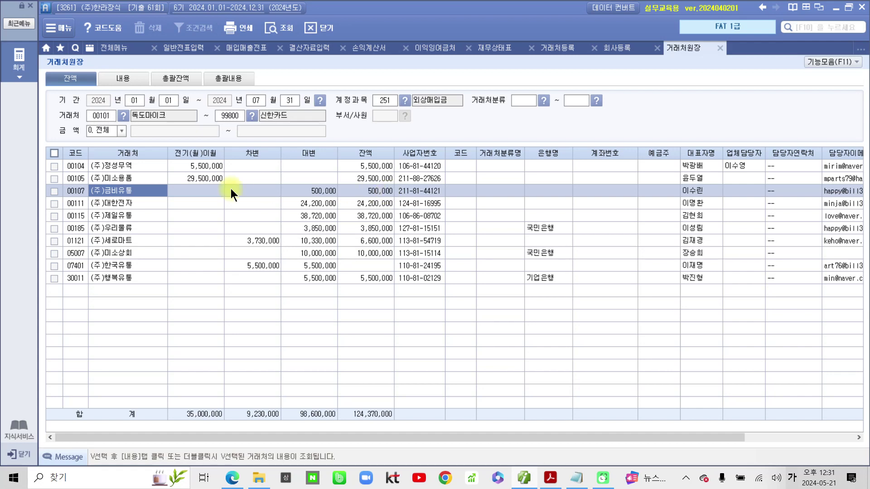
pyautogui.click(117, 204)
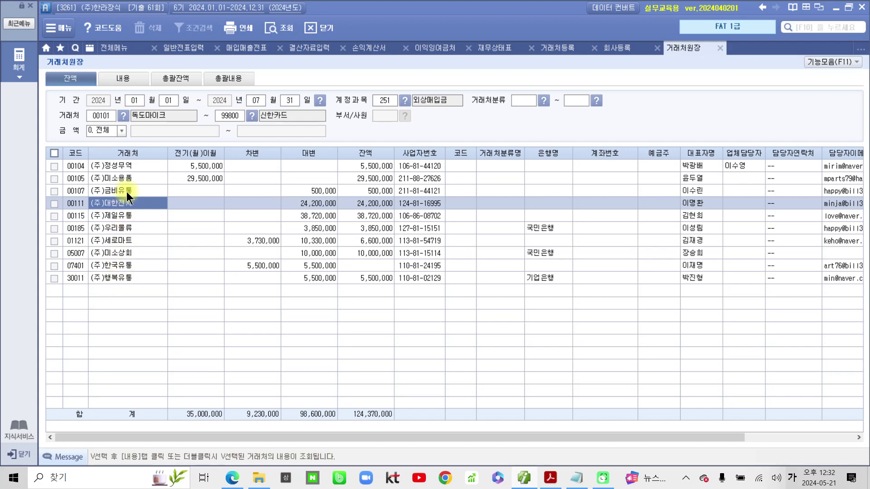
pyautogui.click(141, 265)
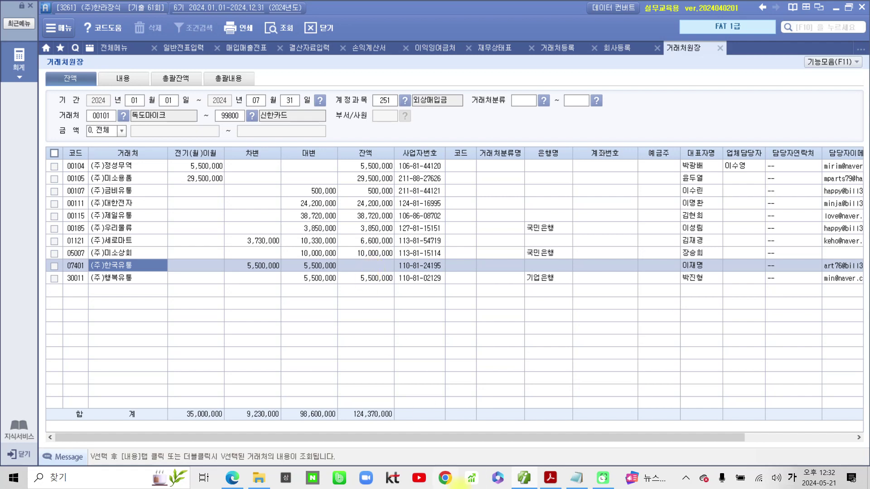
# - Switch to the exam PDF and highlight choice ③ as the answer to question 12
pyautogui.click(550, 478)
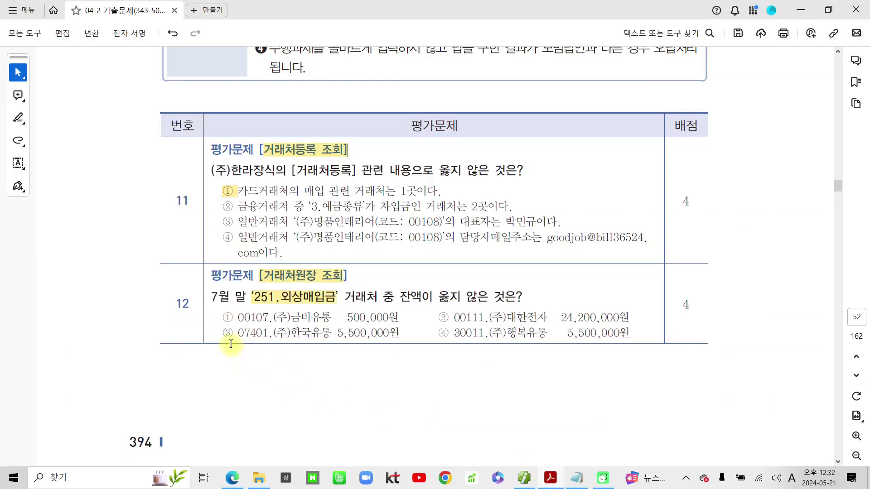
pyautogui.moveTo(223, 333); pyautogui.dragTo(233, 334)
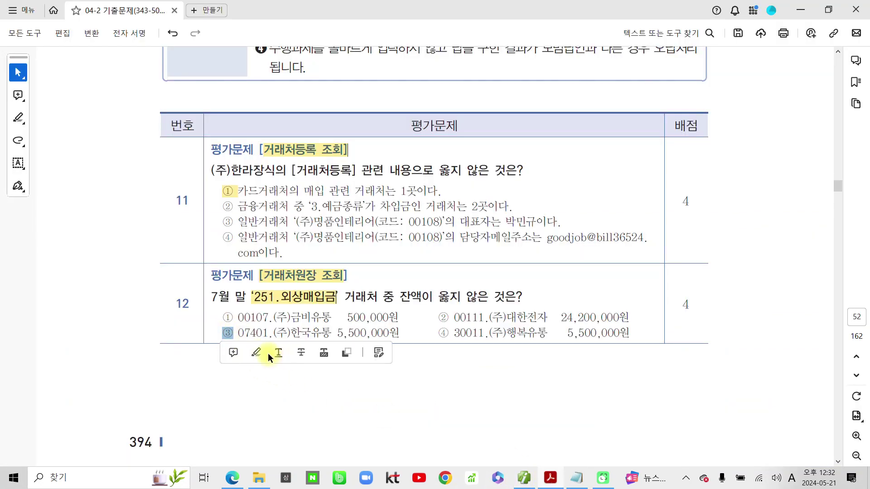
pyautogui.click(256, 353)
# - Highlight '[총계정원장 조회]' in question 13 on the following page of the exam PDF
pyautogui.scroll(-10, 249, 337)
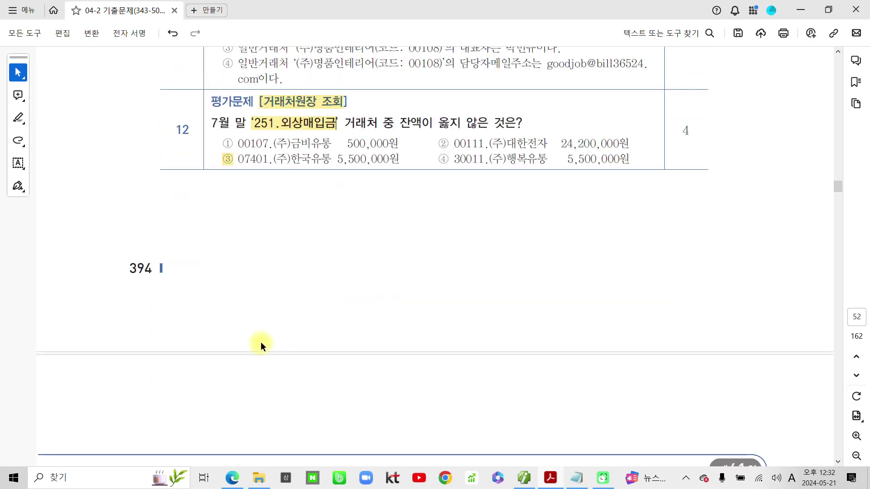
pyautogui.scroll(-3, 262, 338)
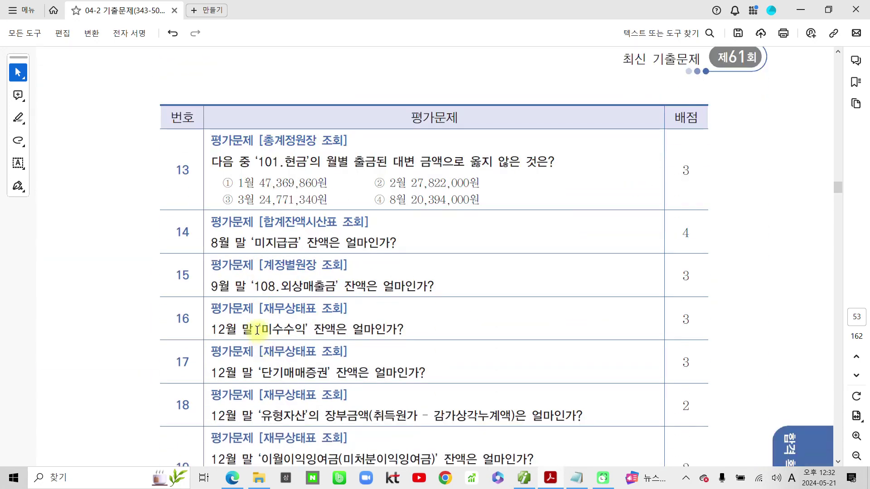
pyautogui.moveTo(262, 142); pyautogui.dragTo(348, 140)
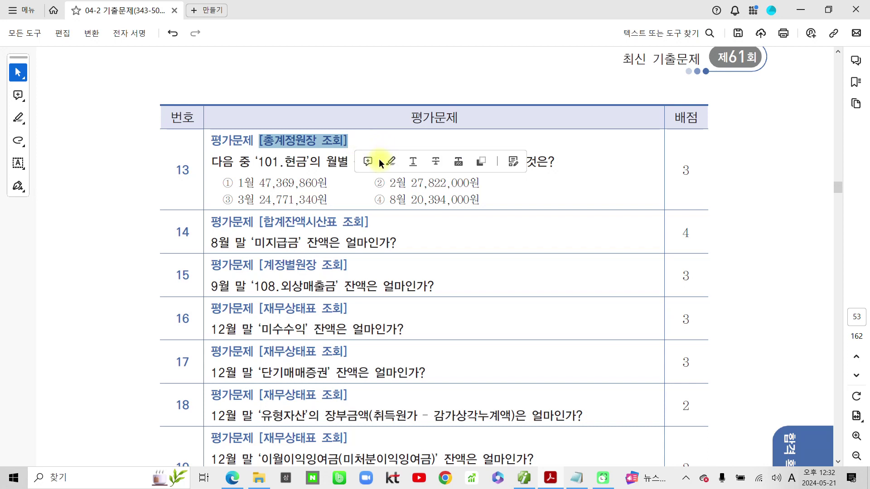
pyautogui.click(385, 161)
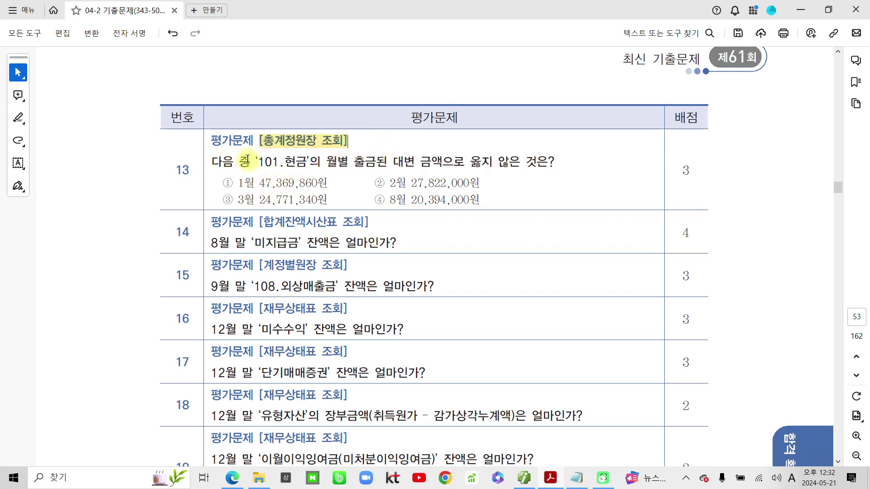
# - Switch to the accounting program, open the monthly 총계정원장 for all accounts, and select 101 현금
pyautogui.click(551, 478)
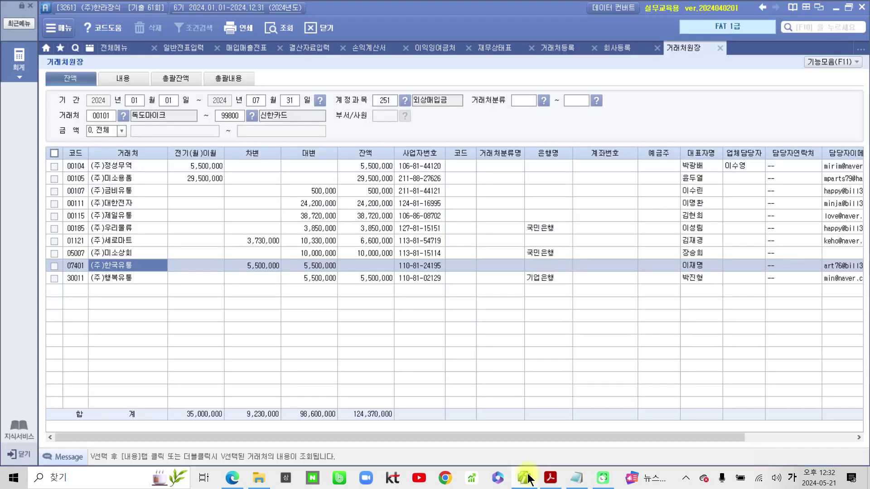
pyautogui.click(112, 48)
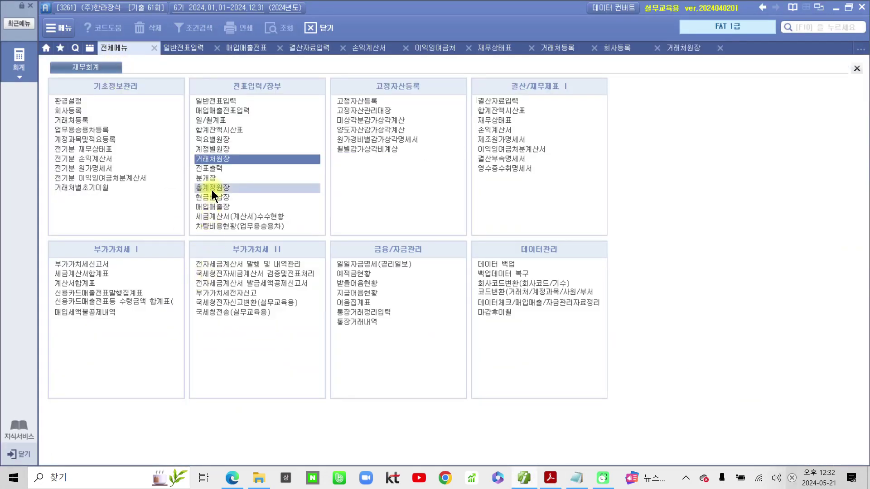
pyautogui.click(213, 188)
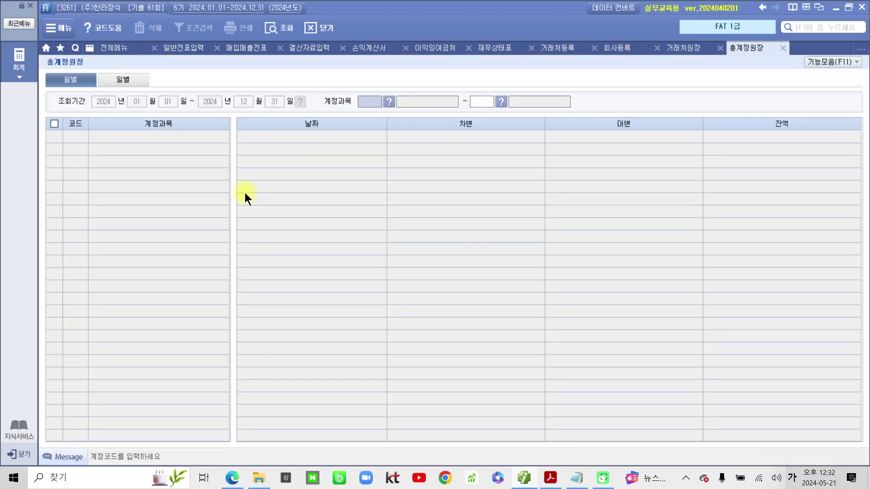
pyautogui.press('Return')
pyautogui.press('Return')
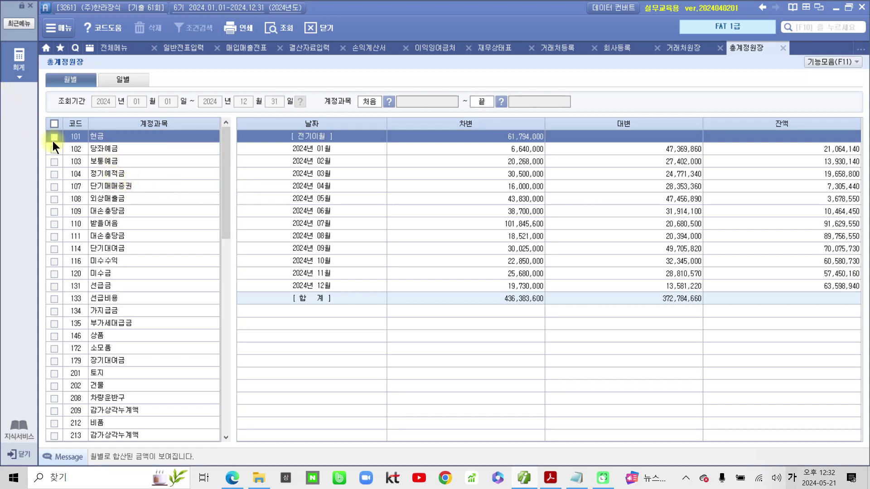
pyautogui.click(86, 134)
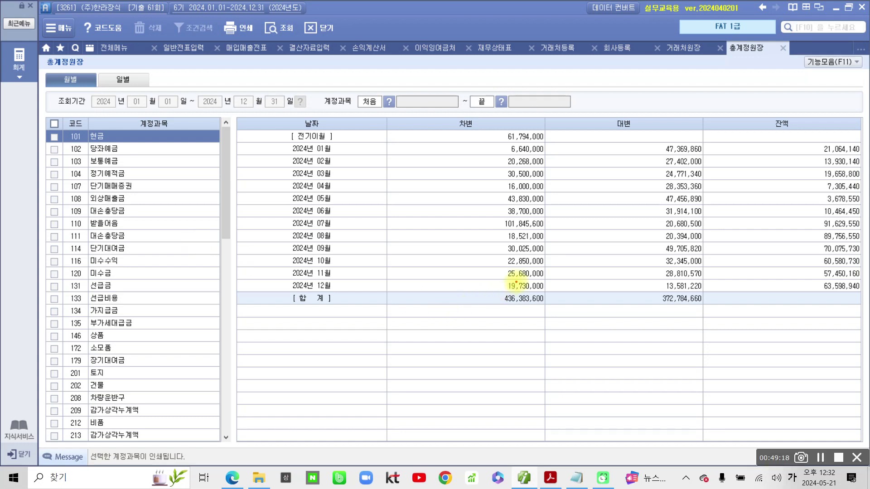
# - Temporarily mark the 대변 column heading in red, clear the marks, and check the February credit amount of 현금
pyautogui.moveTo(645, 119); pyautogui.dragTo(643, 133)
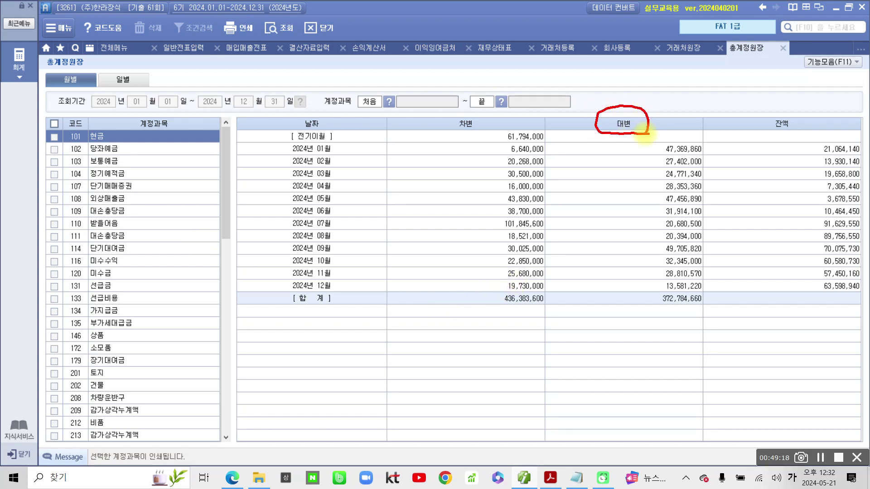
pyautogui.moveTo(790, 122); pyautogui.dragTo(792, 122)
pyautogui.moveTo(647, 141); pyautogui.dragTo(666, 126)
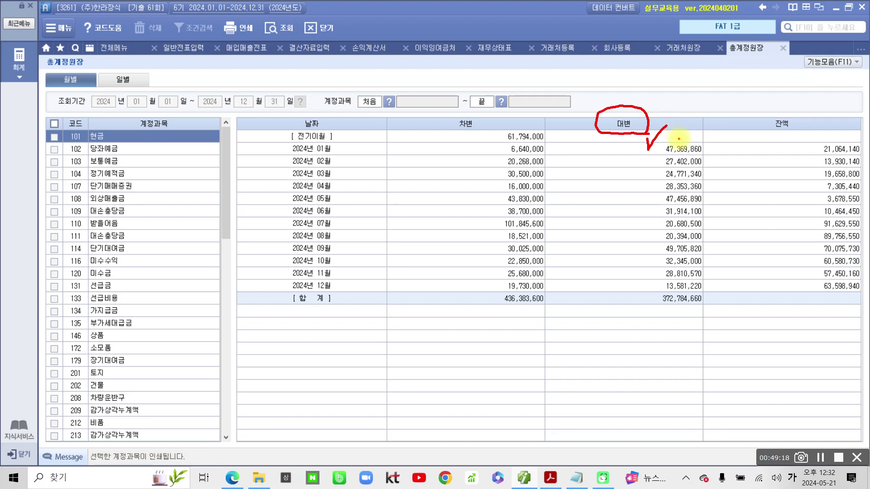
pyautogui.press('Escape')
pyautogui.click(674, 162)
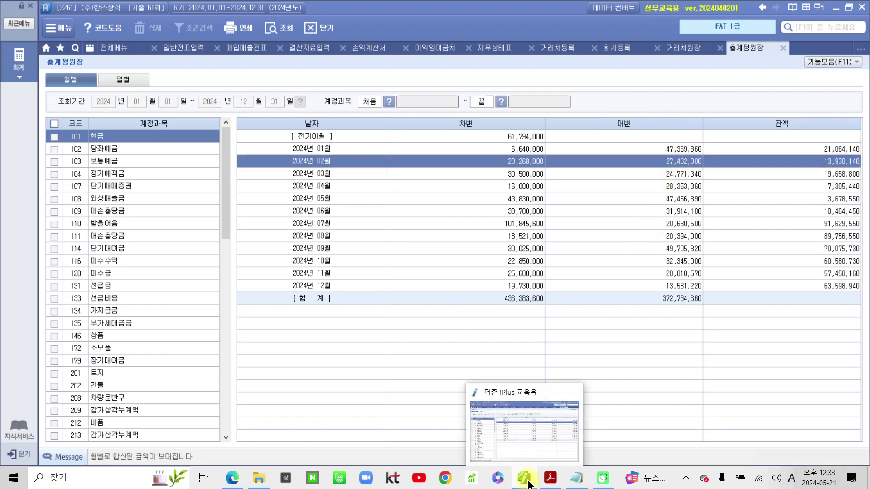
# - Switch to the exam PDF and highlight choice ② as the answer to question 13 and '8월' in question 14
pyautogui.click(551, 481)
pyautogui.moveTo(372, 183); pyautogui.dragTo(388, 181)
pyautogui.click(421, 201)
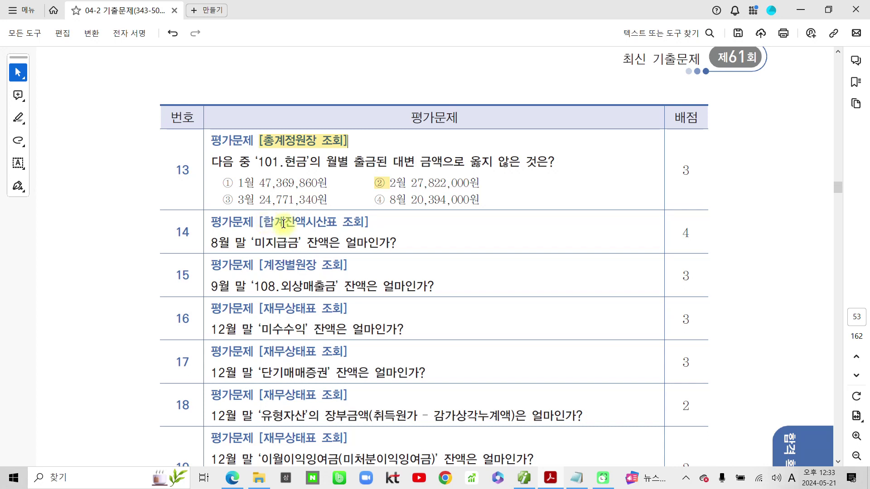
pyautogui.doubleClick(231, 242)
pyautogui.click(254, 259)
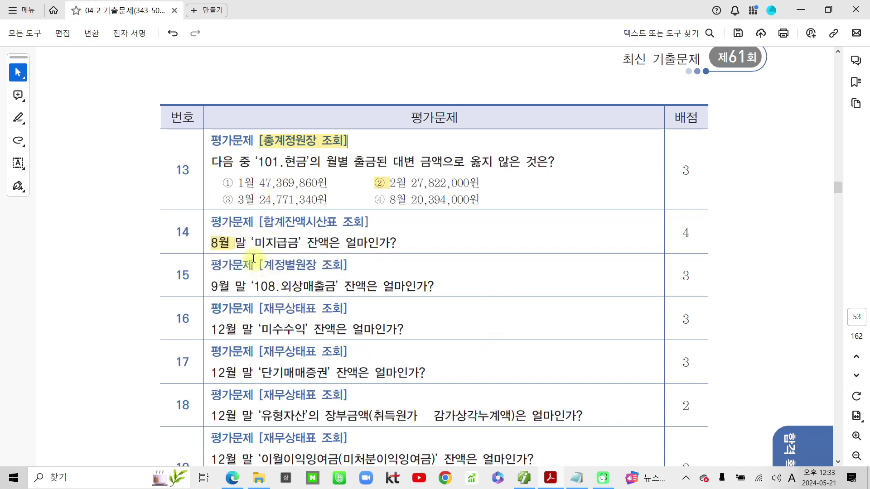
# - Switch to the accounting program, look up the 미지급금 credit balance in the 합계잔액시산표 for August 31, 2024, and close the report
pyautogui.click(524, 478)
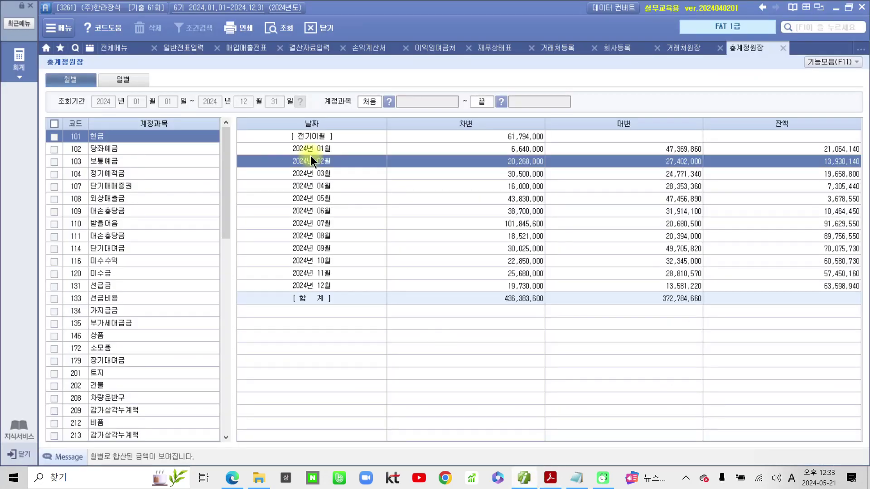
pyautogui.click(124, 49)
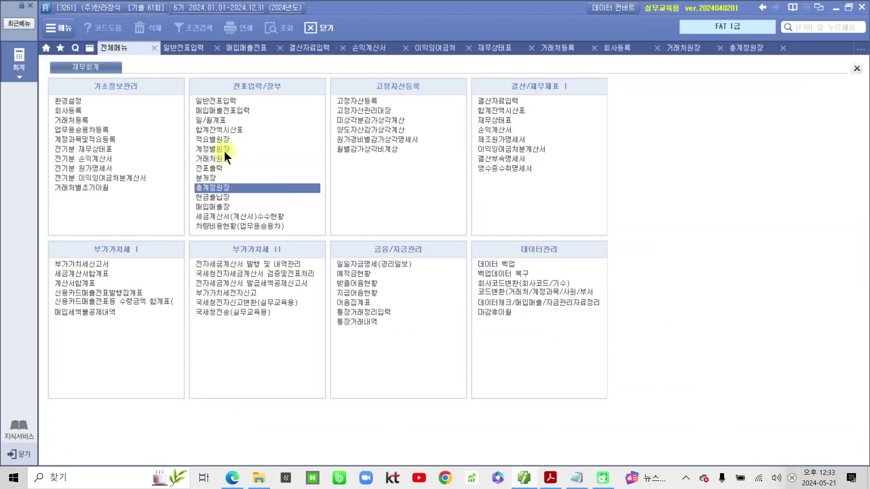
pyautogui.click(227, 130)
pyautogui.write('8')
pyautogui.press('Return')
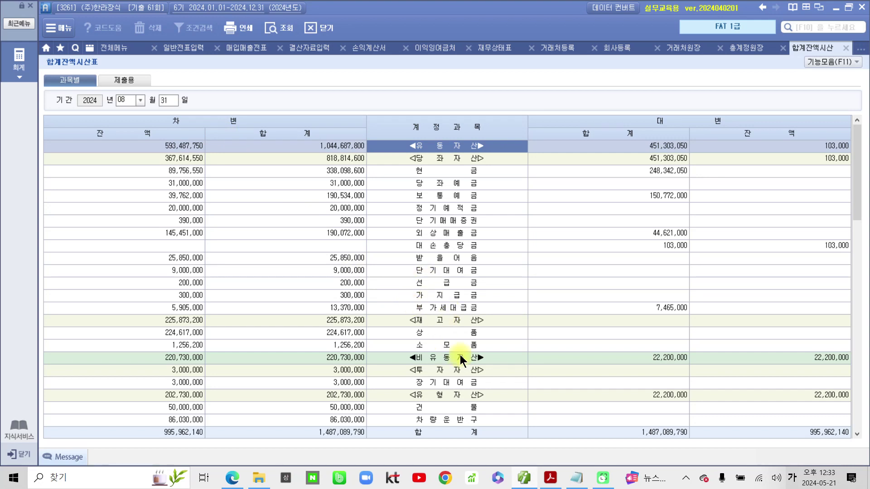
pyautogui.scroll(-8, 460, 354)
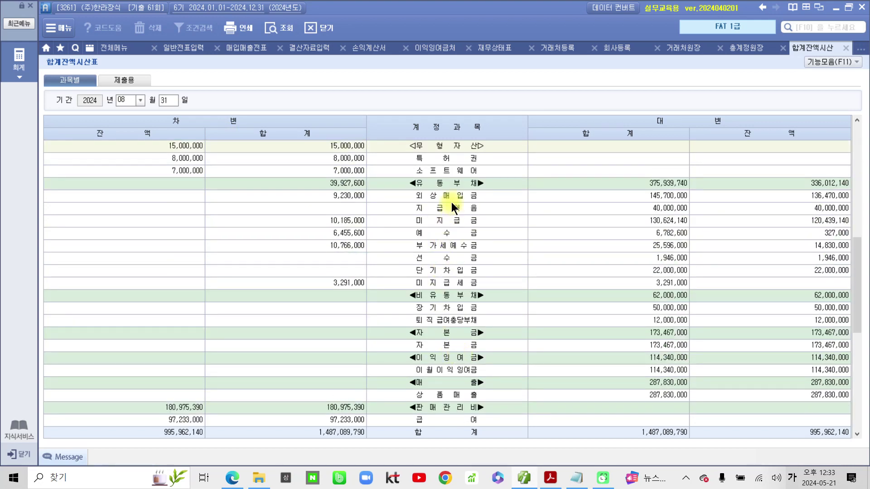
pyautogui.click(445, 221)
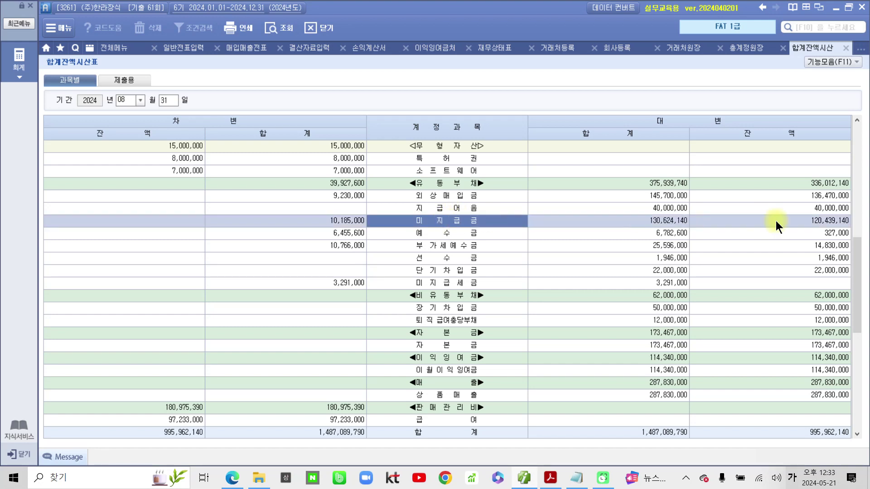
pyautogui.click(832, 223)
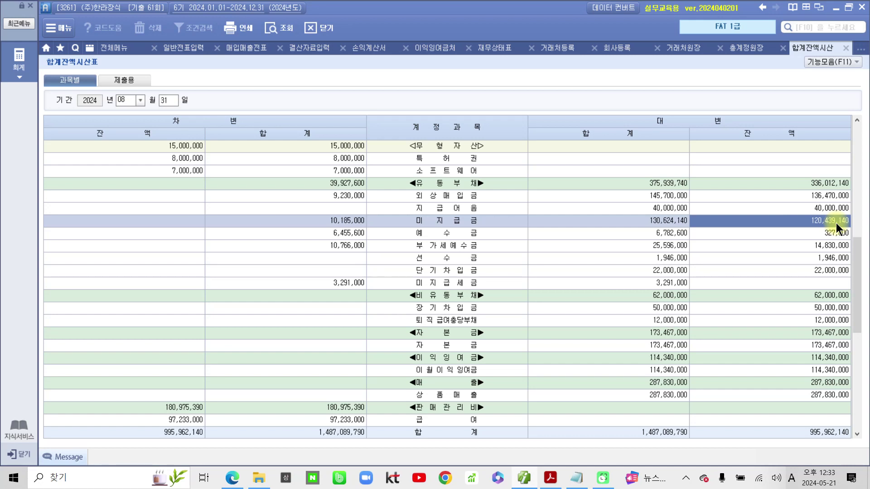
pyautogui.click(849, 48)
# - Open the 계정별원장 and query account 108 외상매출금 for 2024-01-01 to 2024-09-30
pyautogui.click(133, 48)
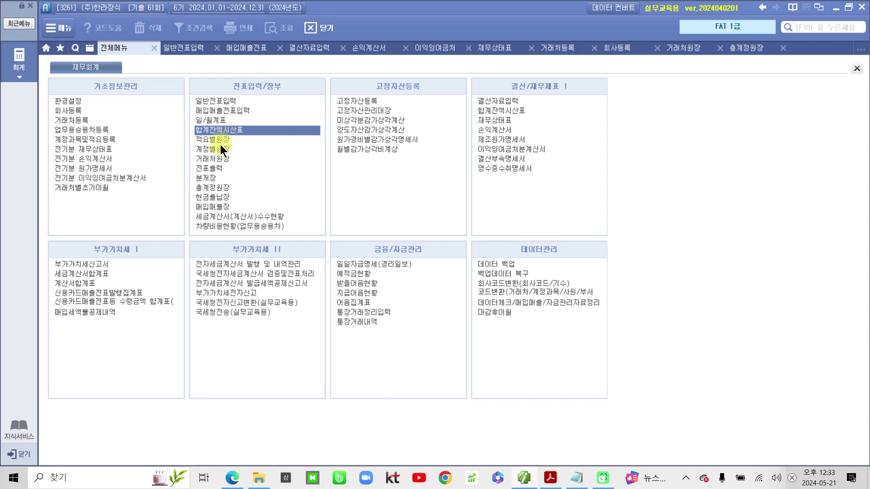
pyautogui.click(218, 149)
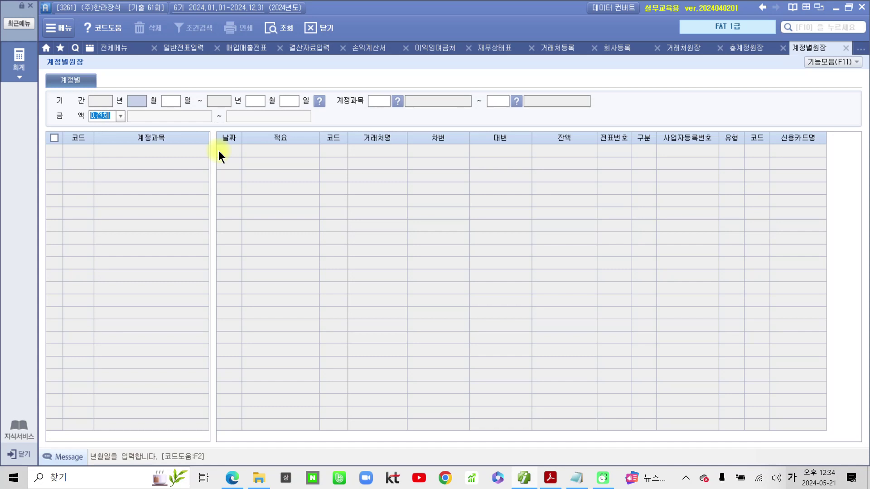
pyautogui.write('0101')
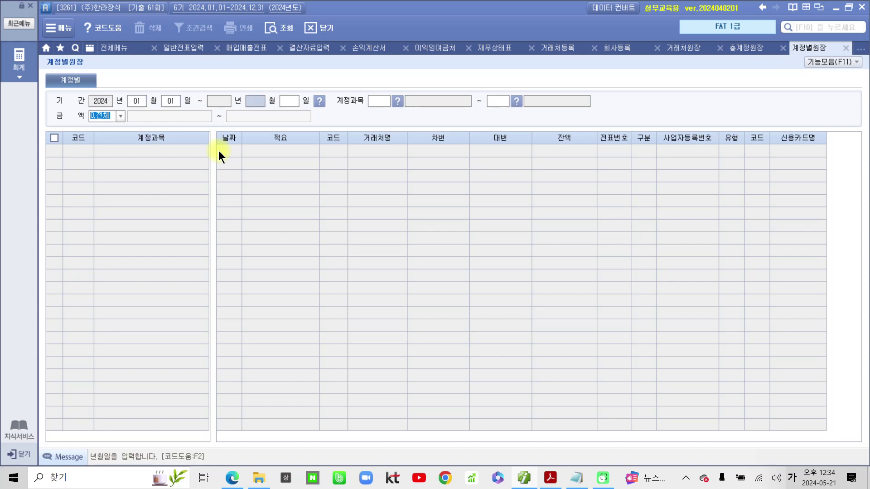
pyautogui.write('0')
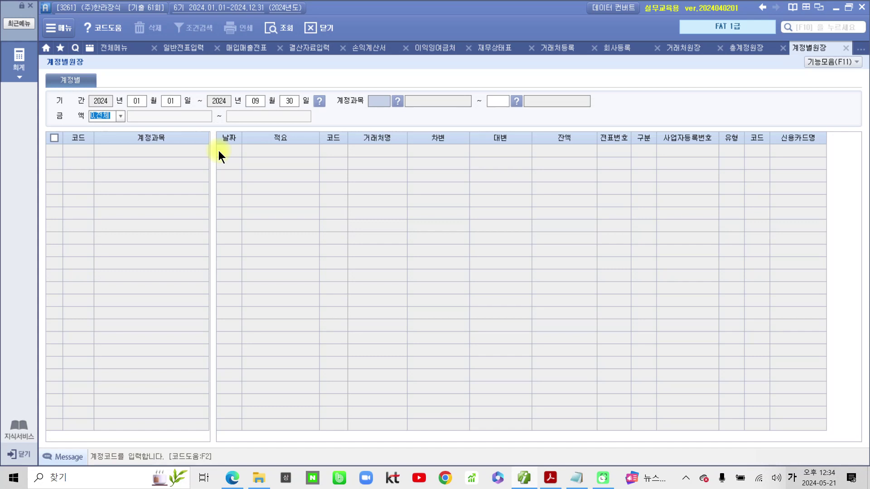
pyautogui.write('930108')
pyautogui.press('Return')
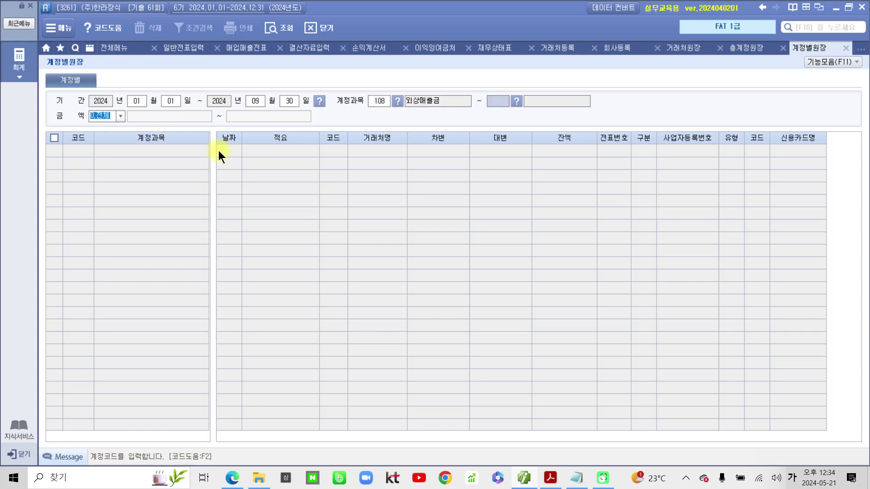
pyautogui.write('108')
pyautogui.press('Return')
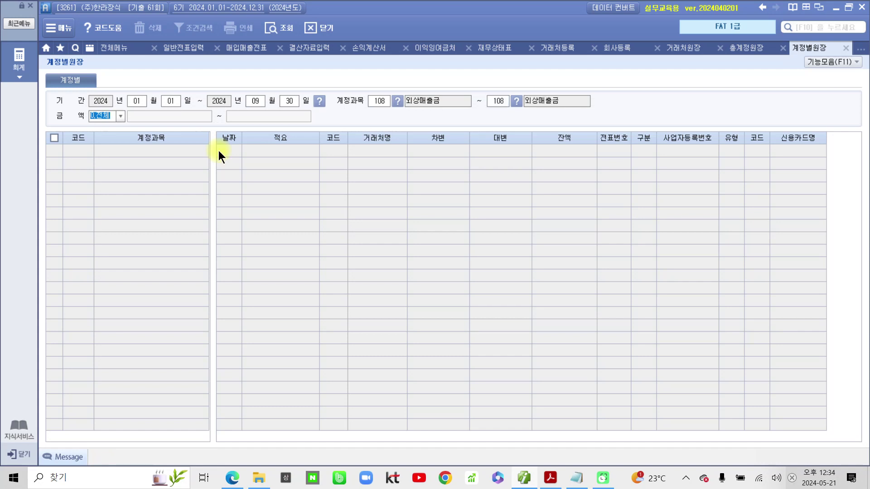
pyautogui.press('Return')
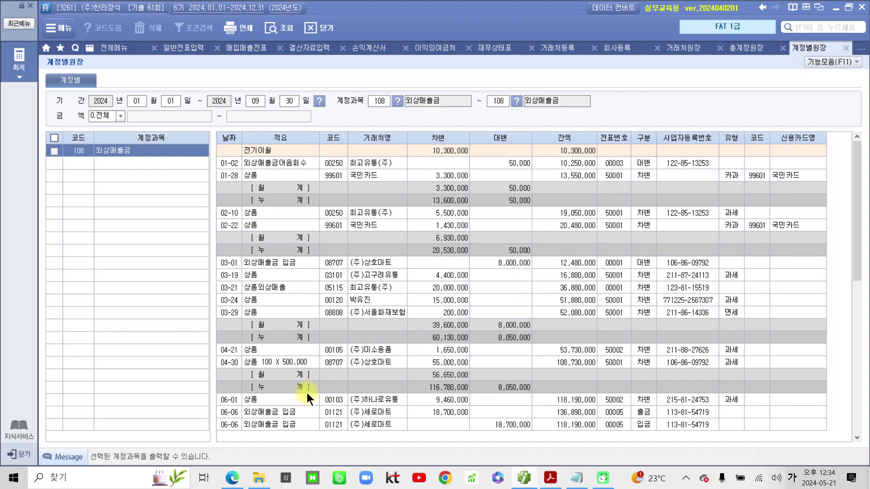
# - Temporarily box the date and balance of the last September entry of 외상매출금 in red and select its balance
pyautogui.moveTo(856, 260); pyautogui.dragTo(844, 422)
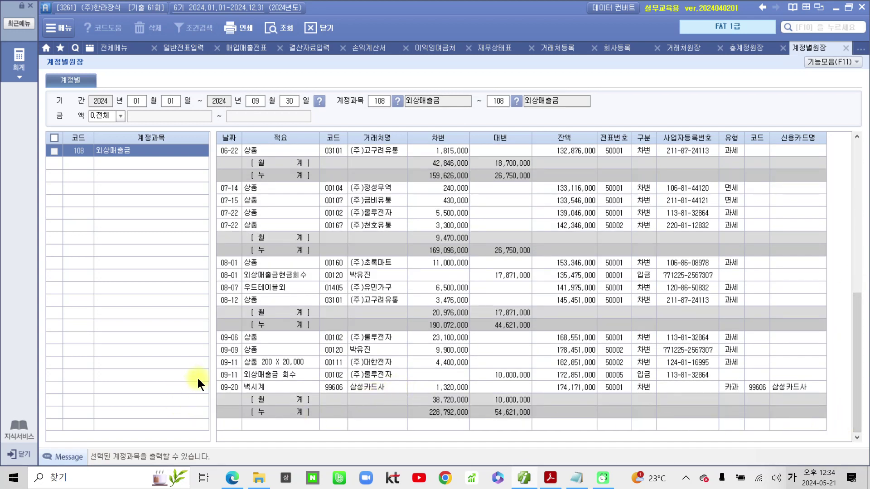
pyautogui.hotkey('ctrl', '2')
pyautogui.moveTo(202, 377); pyautogui.dragTo(245, 396)
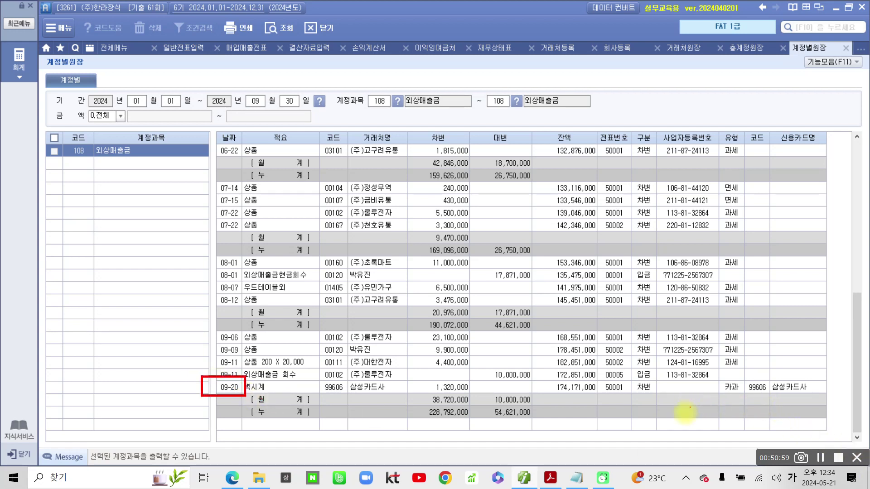
pyautogui.moveTo(537, 381); pyautogui.dragTo(604, 397)
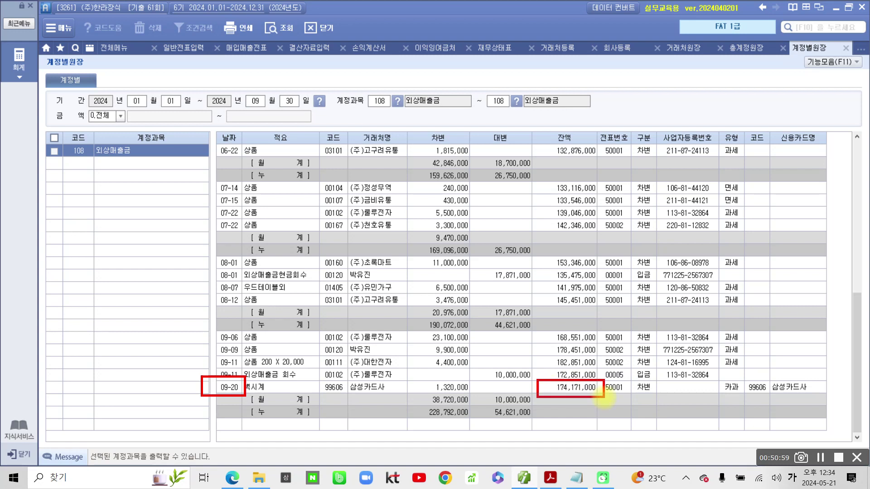
pyautogui.click(584, 390)
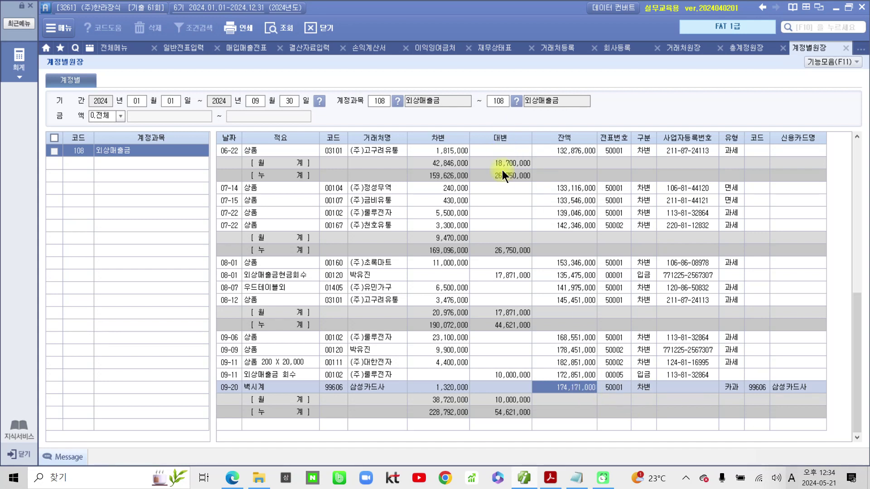
# - Switch to the December 2024 재무상태표 and check the current-period balances of 미수수익 and 단기매매증권
pyautogui.click(501, 47)
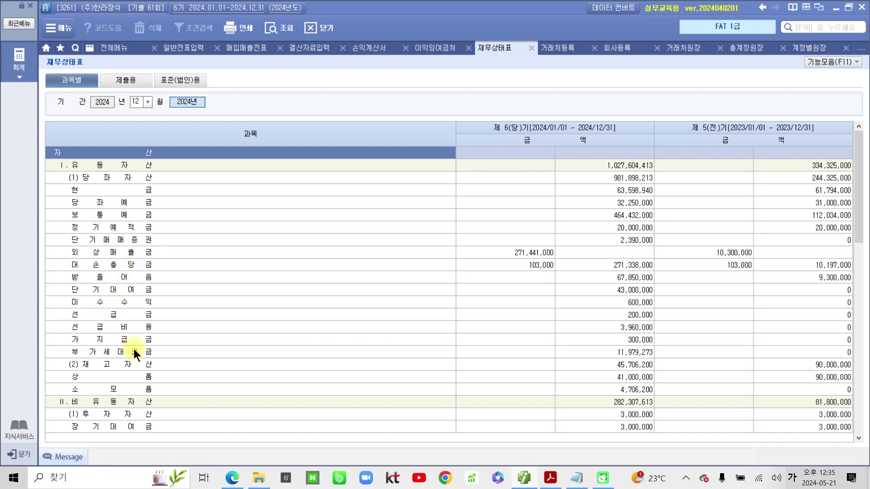
pyautogui.click(116, 305)
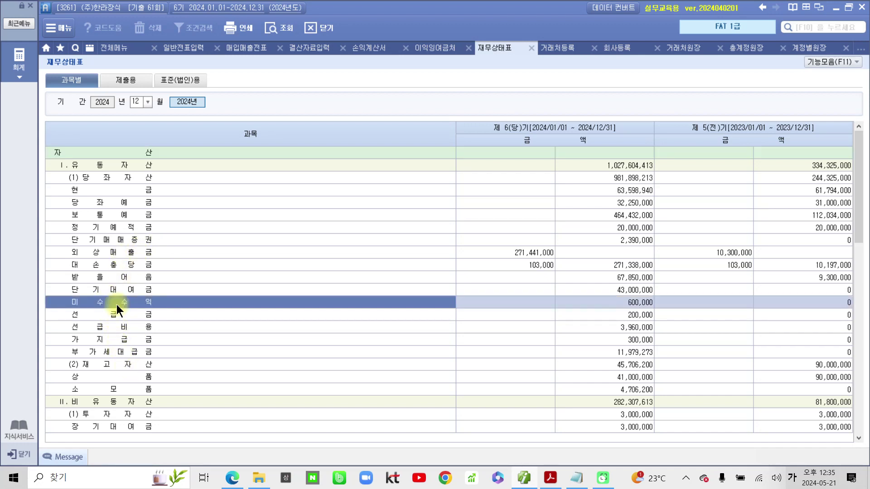
pyautogui.click(640, 301)
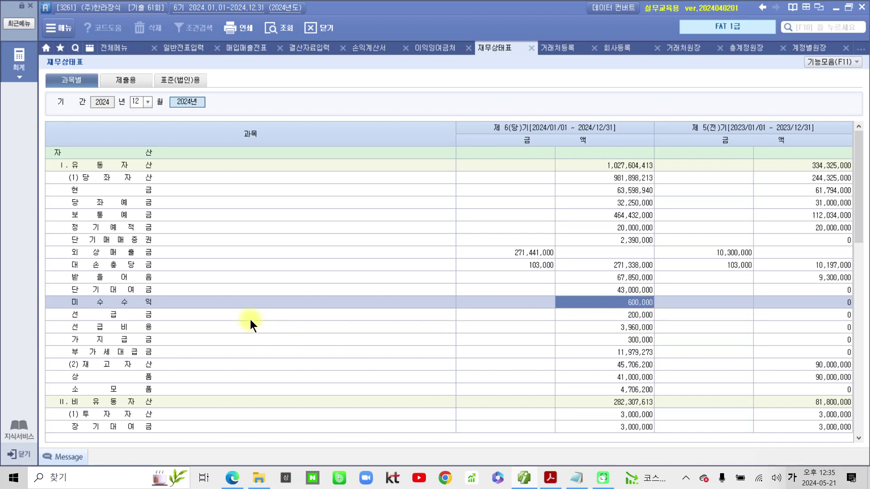
pyautogui.click(153, 239)
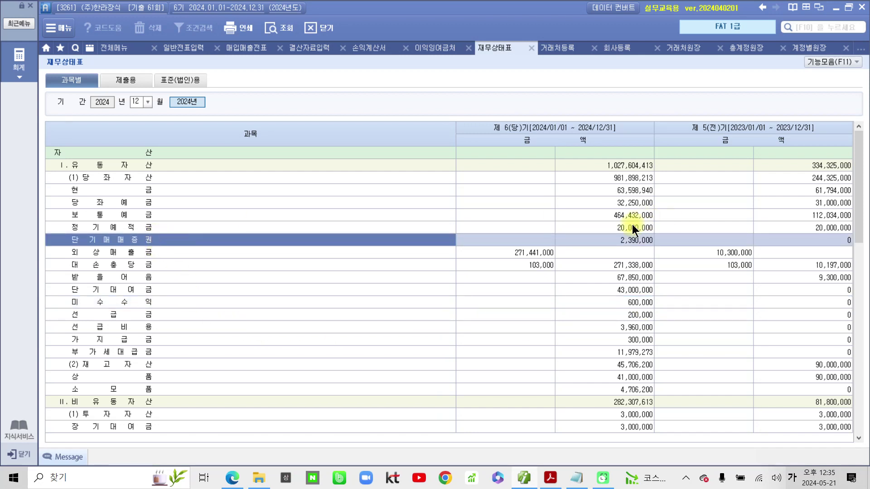
pyautogui.click(620, 240)
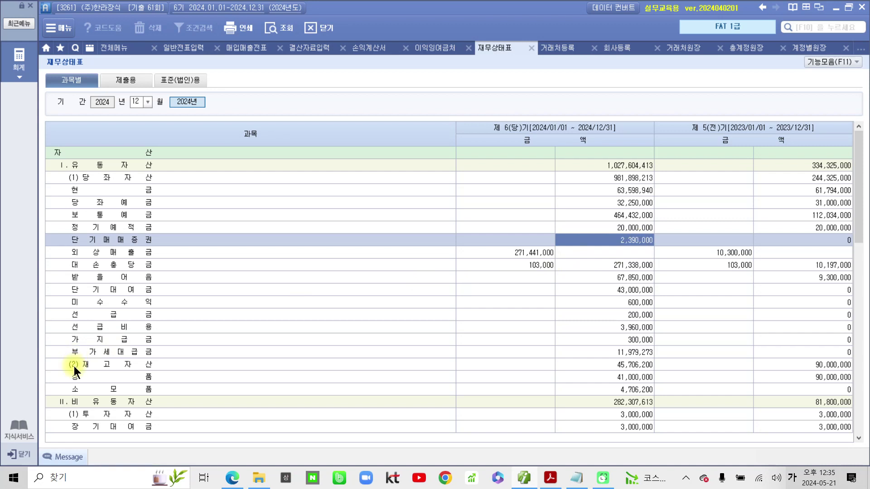
# - Find the 유형자산 subtotal in the 재무상태표 and mark its current-period book value
pyautogui.scroll(-8, 83, 366)
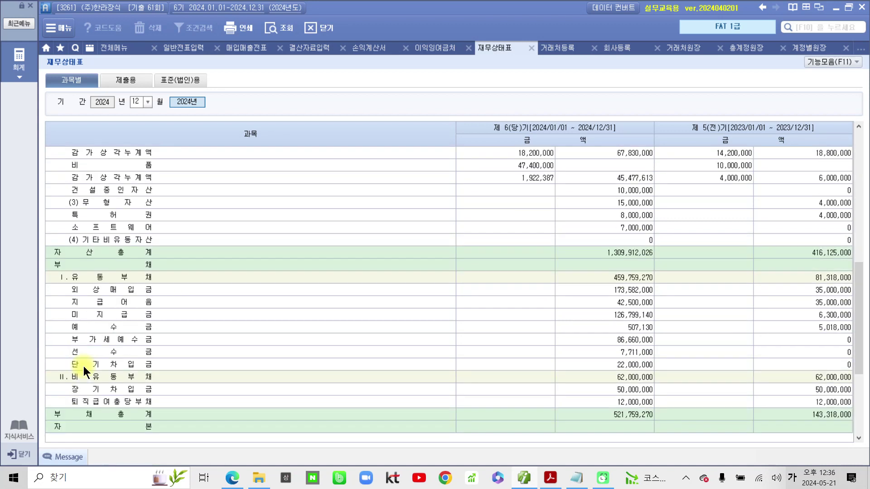
pyautogui.scroll(6, 83, 366)
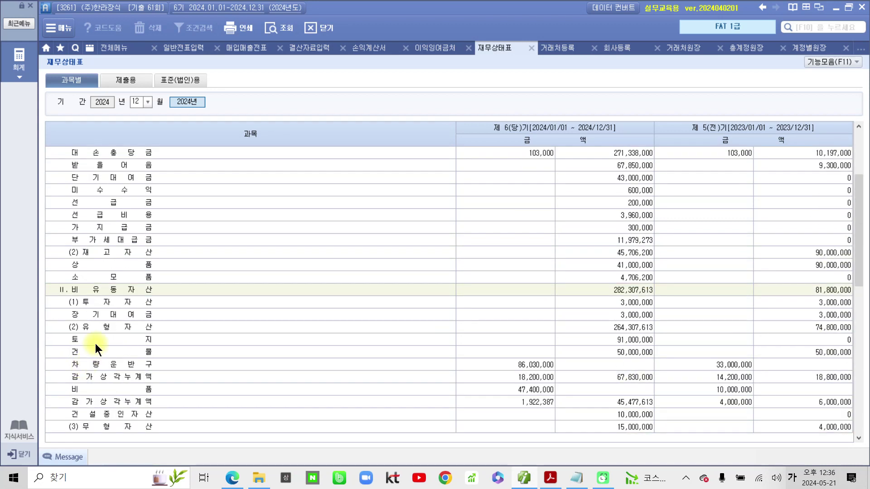
pyautogui.click(123, 327)
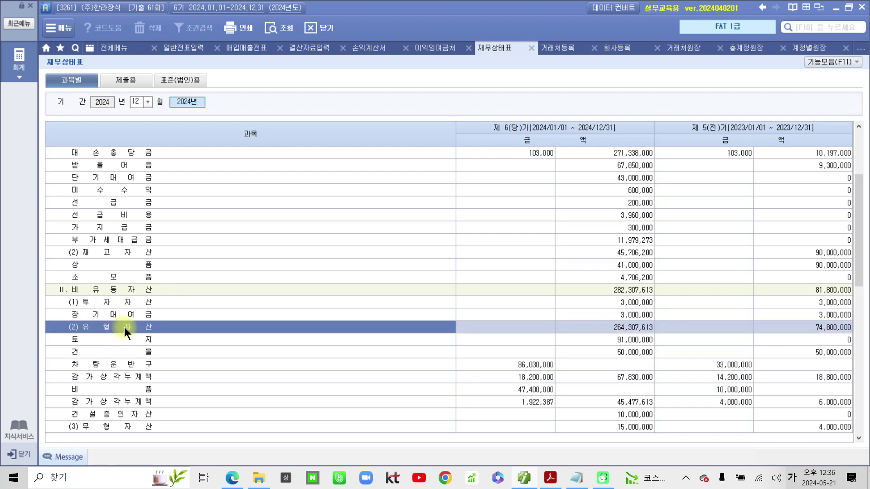
pyautogui.click(629, 327)
pyautogui.moveTo(580, 318)
pyautogui.mouseDown()
pyautogui.moveTo(627, 336)
pyautogui.moveTo(666, 337)
pyautogui.mouseUp()
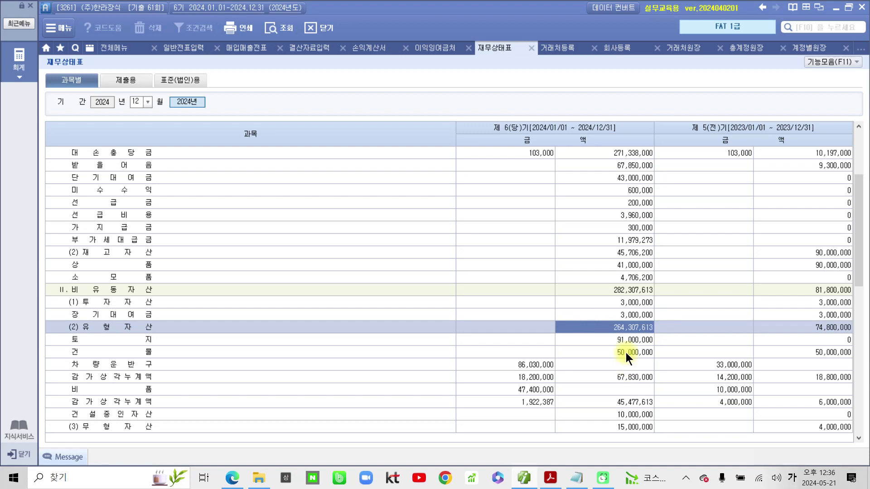
# - Check the current-period balance of 미처분이익잉여금 in the equity section of the 재무상태표
pyautogui.scroll(-6, 626, 352)
pyautogui.scroll(-4, 258, 395)
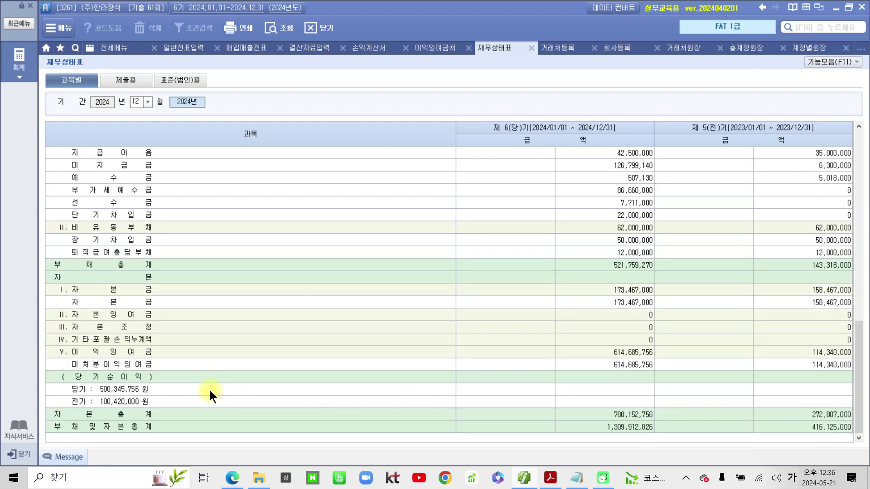
pyautogui.click(139, 365)
pyautogui.click(635, 368)
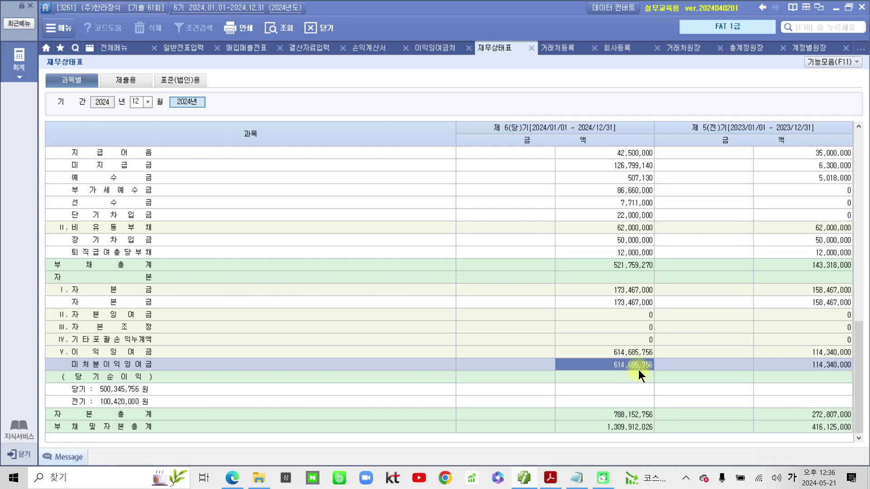
# - Switch to the exam PDF and highlight choice ③ as the answer to question 19
pyautogui.click(550, 479)
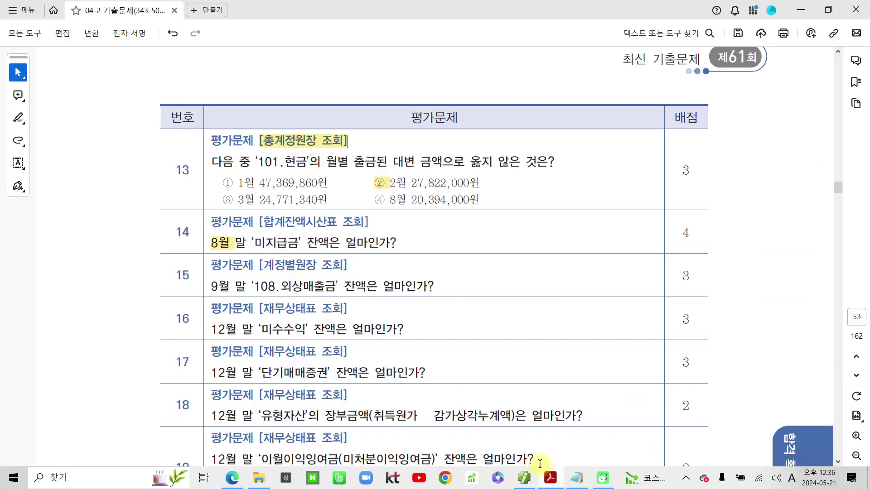
pyautogui.scroll(-4, 431, 375)
pyautogui.moveTo(220, 314); pyautogui.dragTo(237, 326)
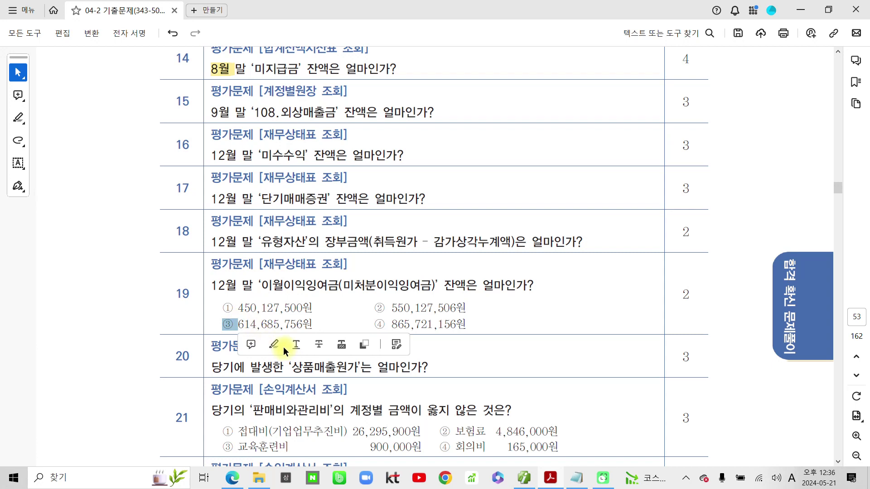
pyautogui.click(274, 345)
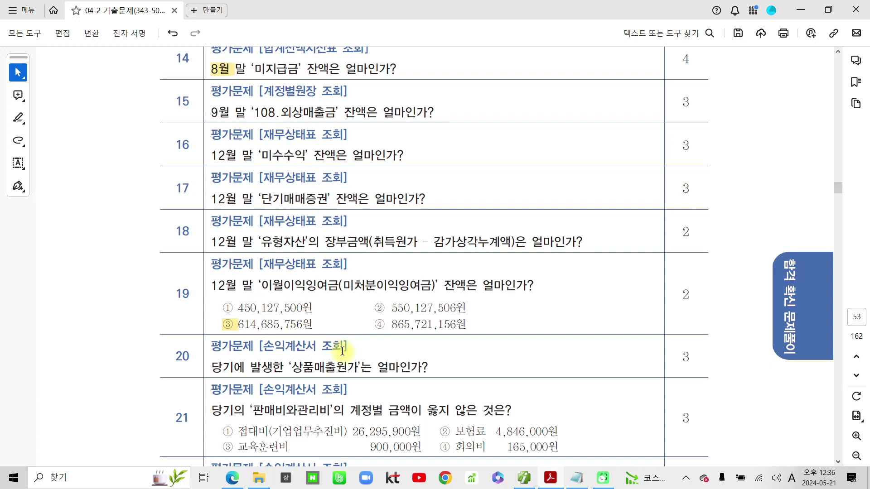
# - Read question 20, switch to the accounting program's 손익계산서, and check the current-period amounts of 상품매출원가 and 접대비(기업업무추진비)
pyautogui.scroll(-3, 333, 385)
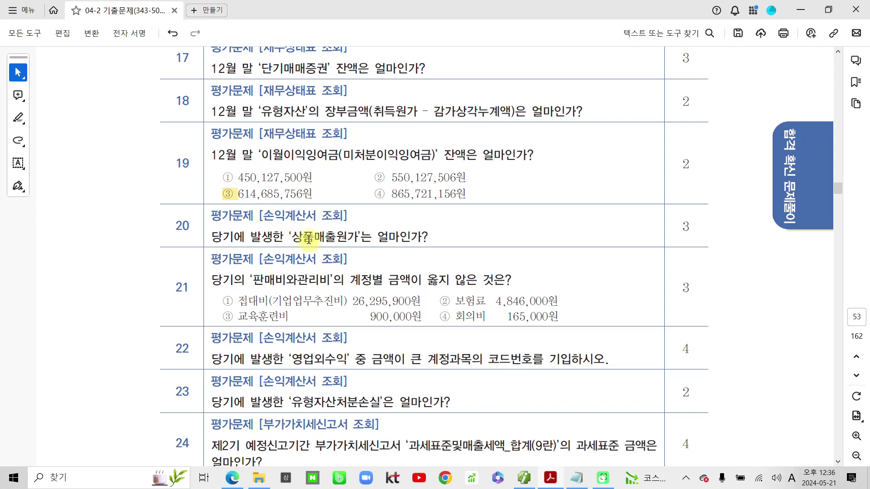
pyautogui.click(523, 477)
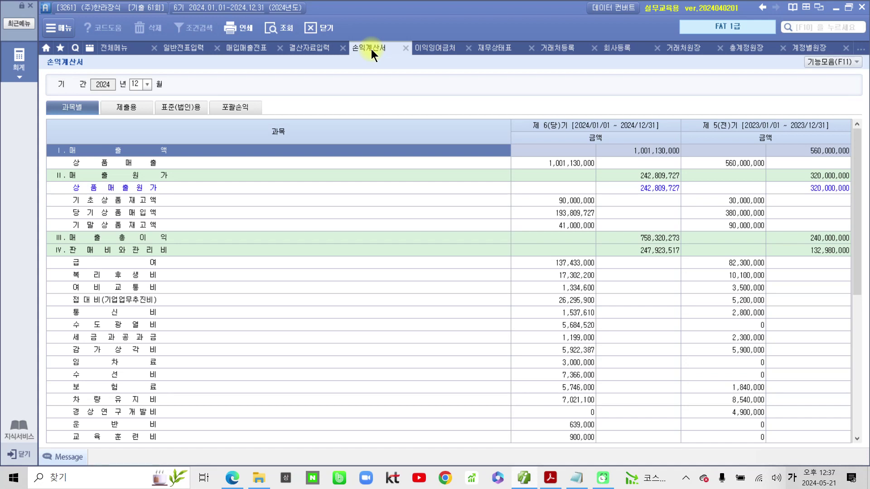
pyautogui.click(652, 193)
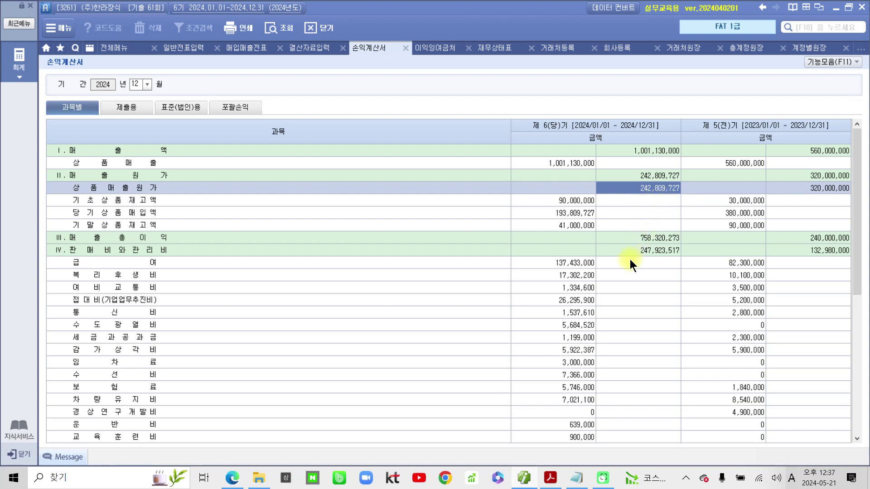
pyautogui.click(138, 298)
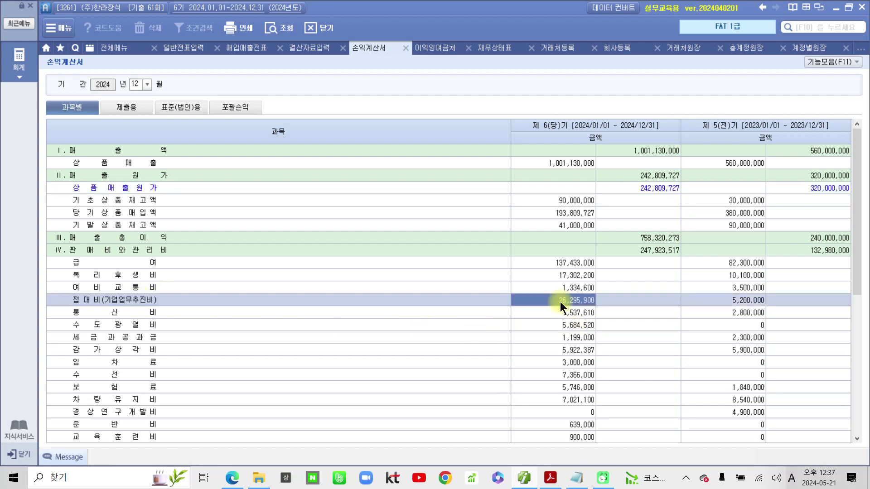
# - Check the current-period 보험료 amount in the 손익계산서, and highlight choice ② of question 21 in the exam PDF
pyautogui.click(159, 386)
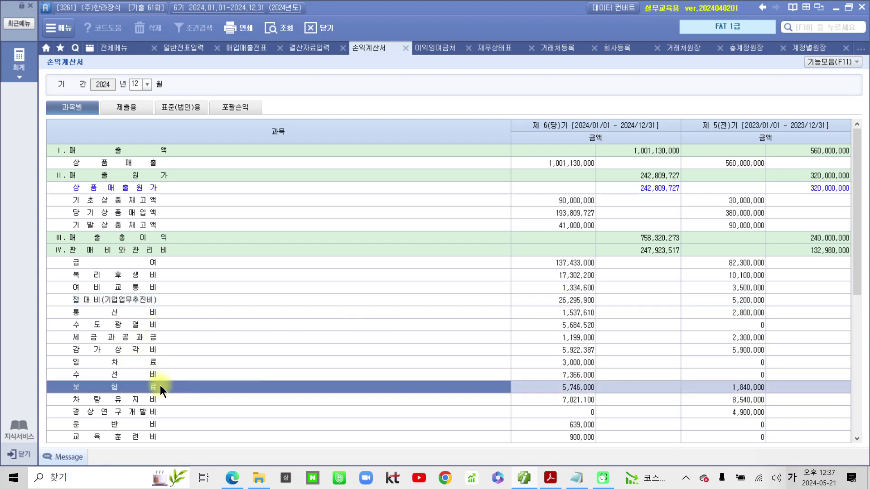
pyautogui.click(583, 390)
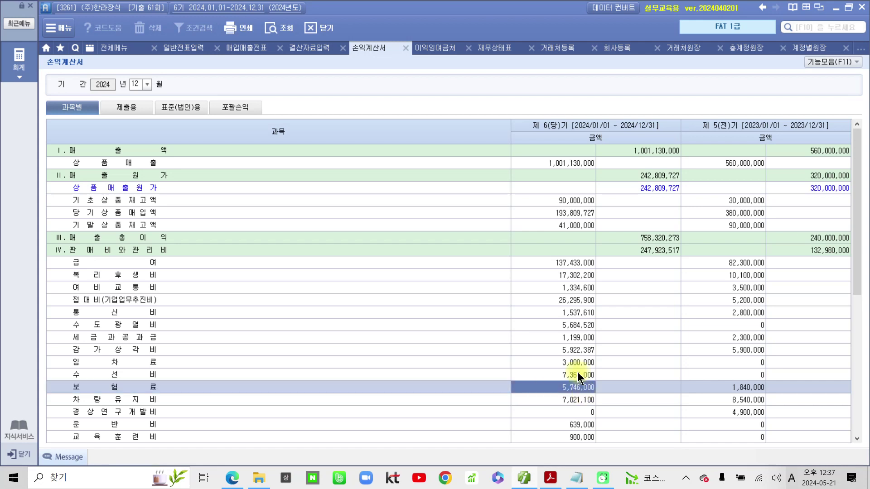
pyautogui.click(547, 481)
pyautogui.moveTo(449, 301); pyautogui.dragTo(439, 301)
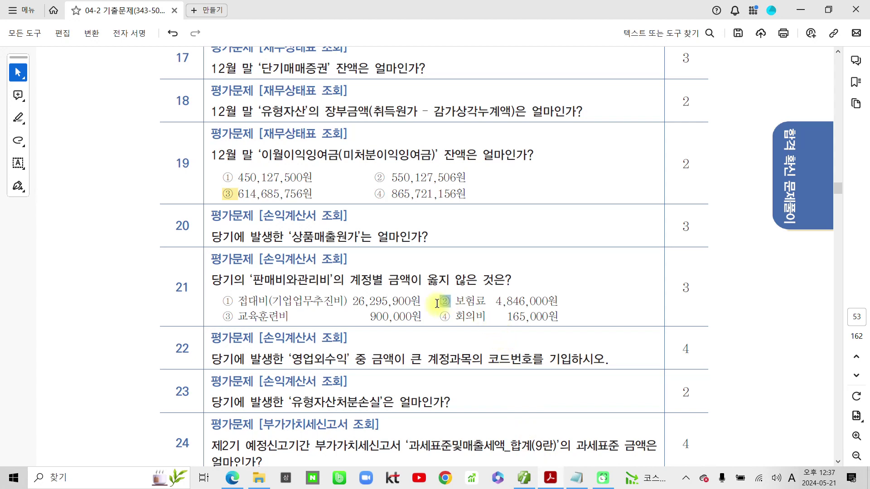
pyautogui.click(474, 321)
# - Highlight the key terms '영업외수익' and '코드번호' in question 22 of the exam PDF
pyautogui.scroll(-3, 315, 265)
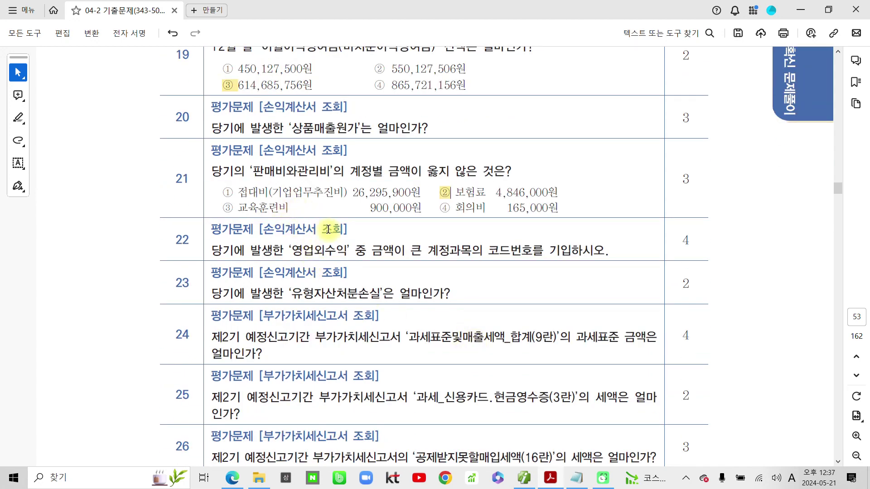
pyautogui.moveTo(290, 251); pyautogui.dragTo(354, 253)
pyautogui.click(385, 270)
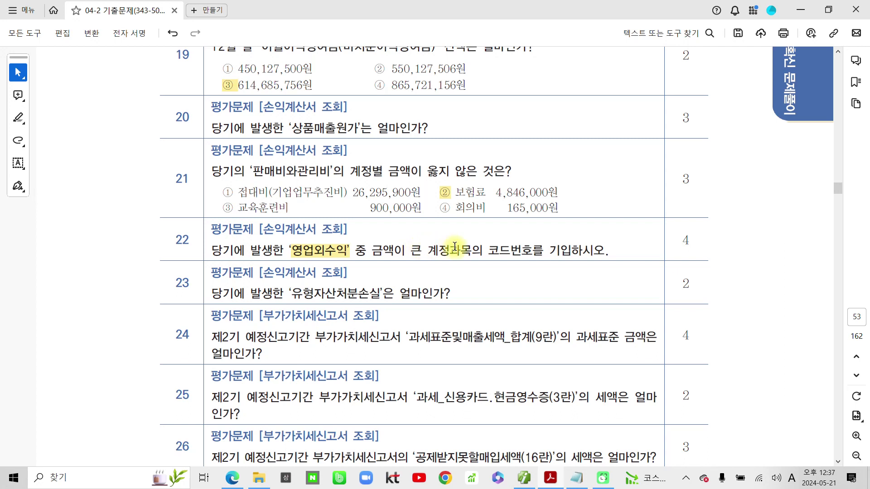
pyautogui.doubleClick(493, 250)
pyautogui.moveTo(523, 249); pyautogui.dragTo(532, 250)
pyautogui.click(559, 272)
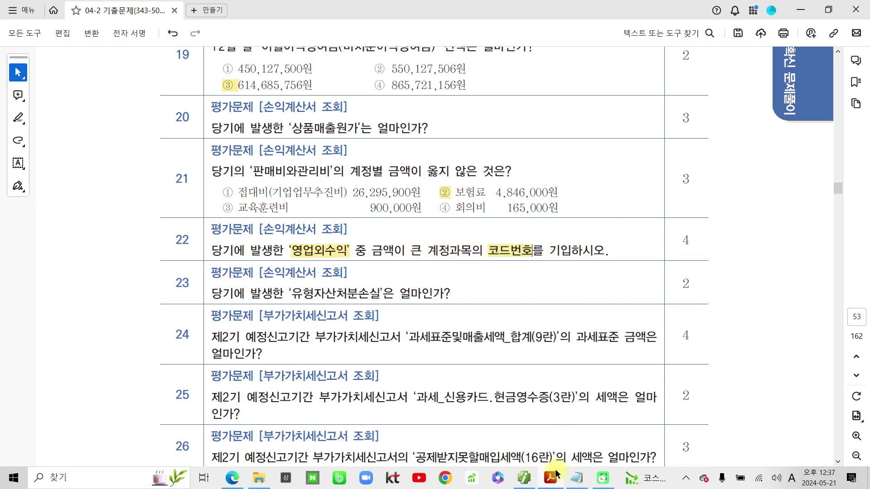
# - Switch to the accounting program's 손익계산서 and compare the current-period amounts of 이자수익 and 잡이익 under 영업외수익
pyautogui.click(524, 478)
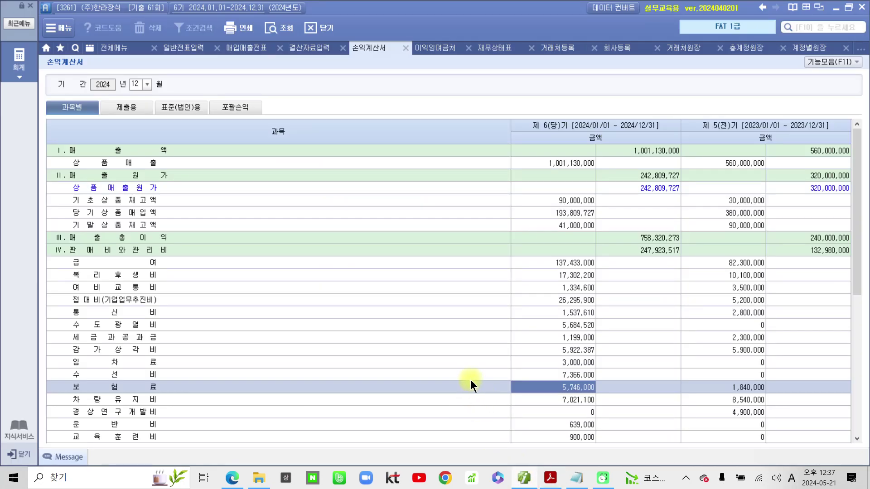
pyautogui.scroll(-5, 470, 380)
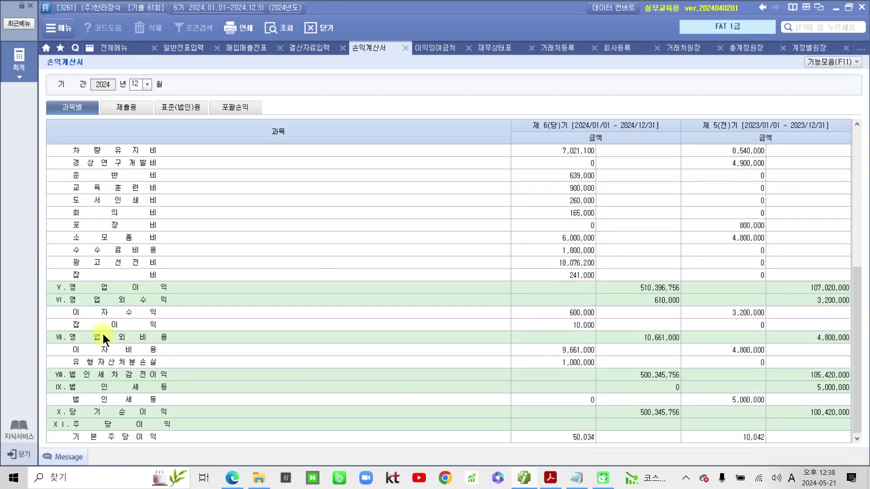
pyautogui.click(133, 298)
pyautogui.click(129, 313)
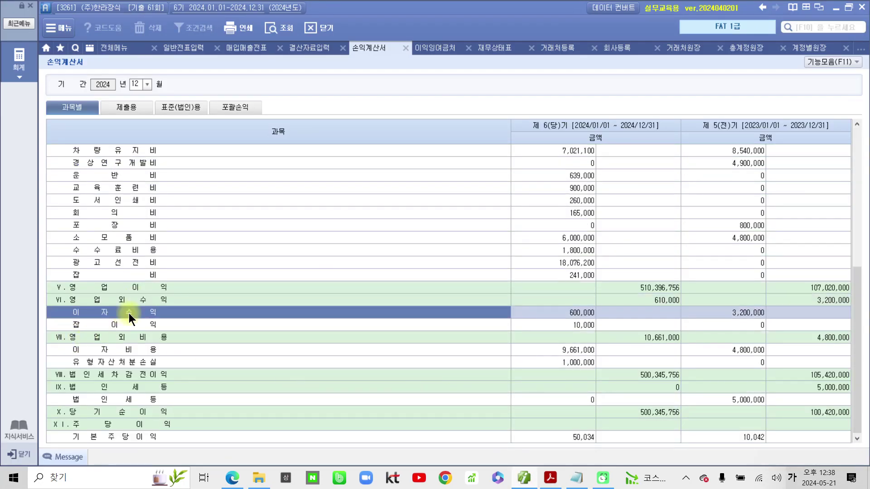
pyautogui.click(154, 325)
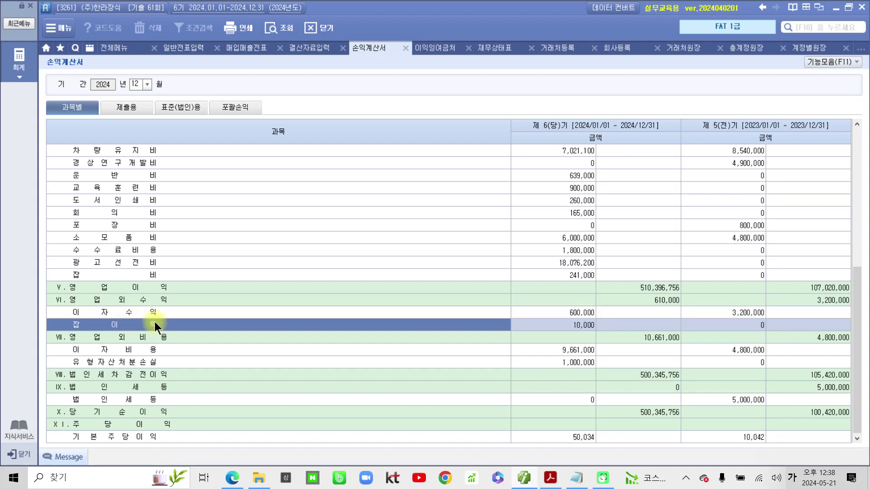
pyautogui.click(580, 314)
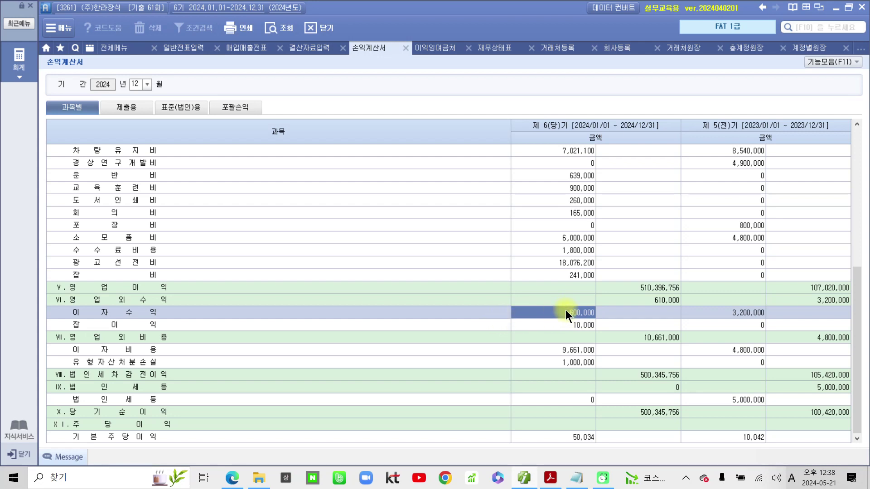
# - Bring up the 계정별원장 lookup for 이자수익, mark its account code, and close the lookup
pyautogui.doubleClick(565, 312)
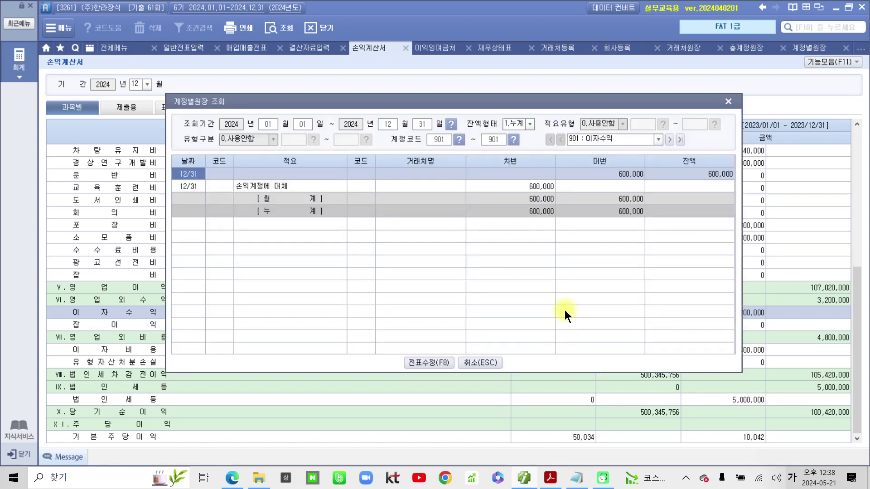
pyautogui.moveTo(389, 130)
pyautogui.mouseDown()
pyautogui.moveTo(505, 158)
pyautogui.moveTo(526, 153)
pyautogui.mouseUp()
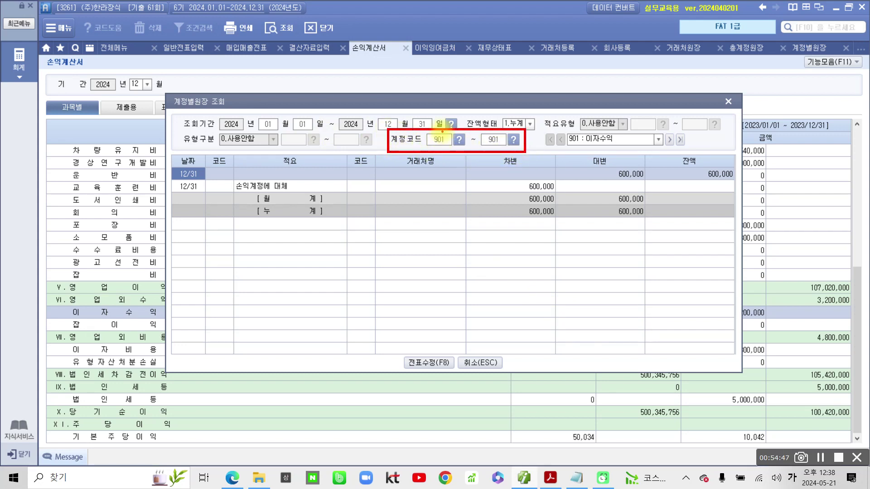
pyautogui.moveTo(437, 132)
pyautogui.mouseDown()
pyautogui.moveTo(436, 144)
pyautogui.moveTo(445, 133)
pyautogui.mouseUp()
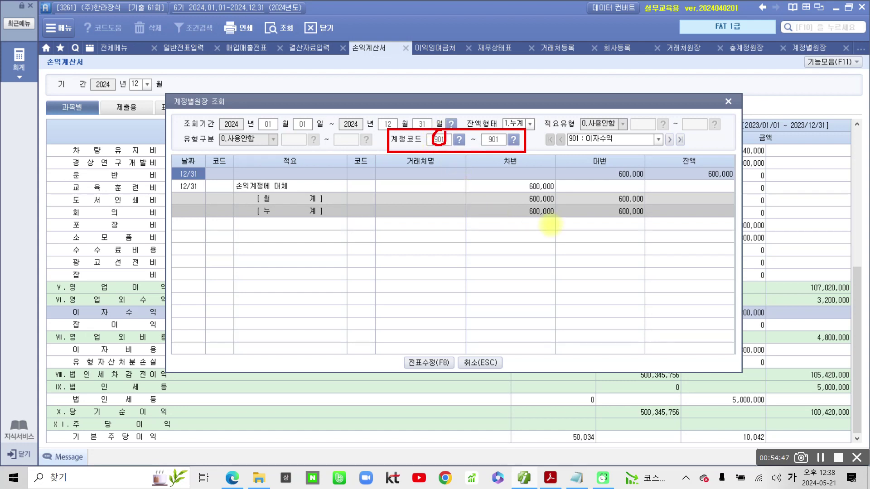
pyautogui.press('Escape')
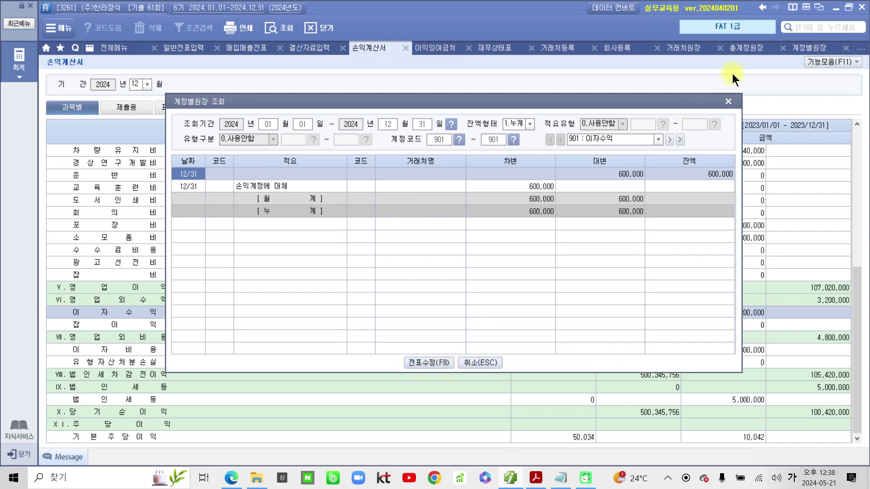
pyautogui.click(728, 100)
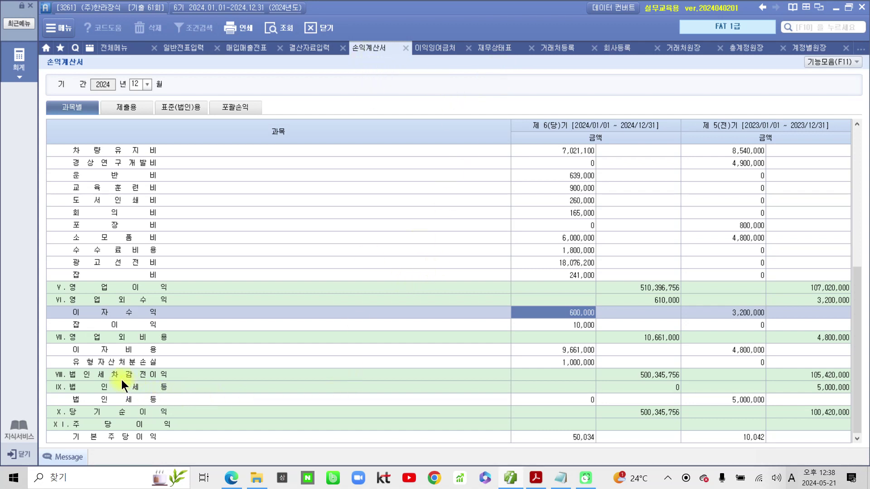
# - Check the current-period amount of 유형자산처분손실 in the 손익계산서
pyautogui.click(118, 362)
pyautogui.click(582, 362)
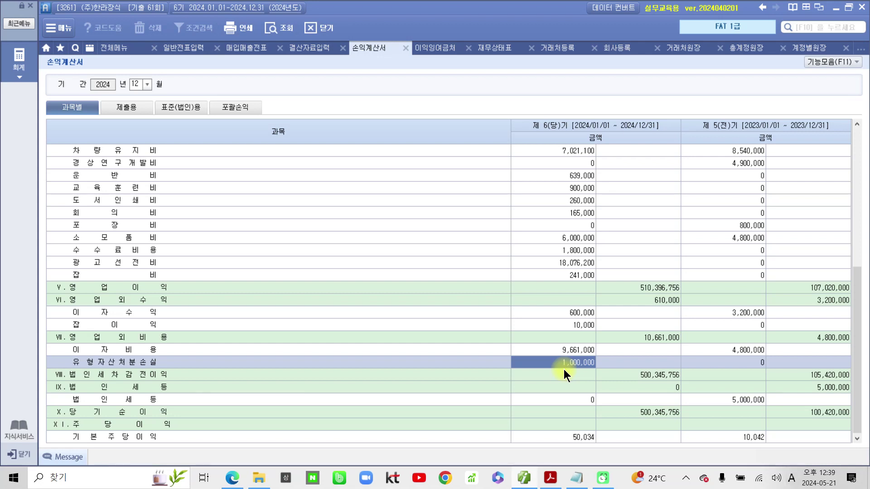
# - Open the 부가가치세신고서 and load the 2024 return for the period 07월 01일 to 09월 30일
pyautogui.click(116, 46)
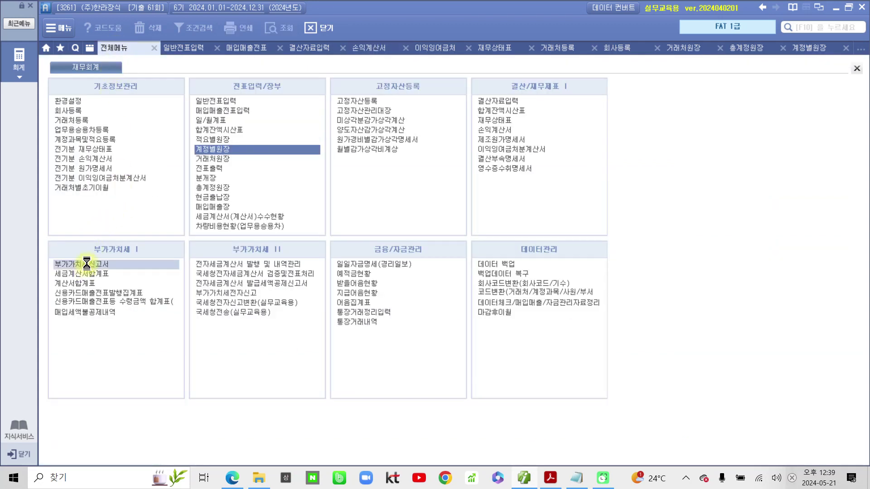
pyautogui.click(86, 264)
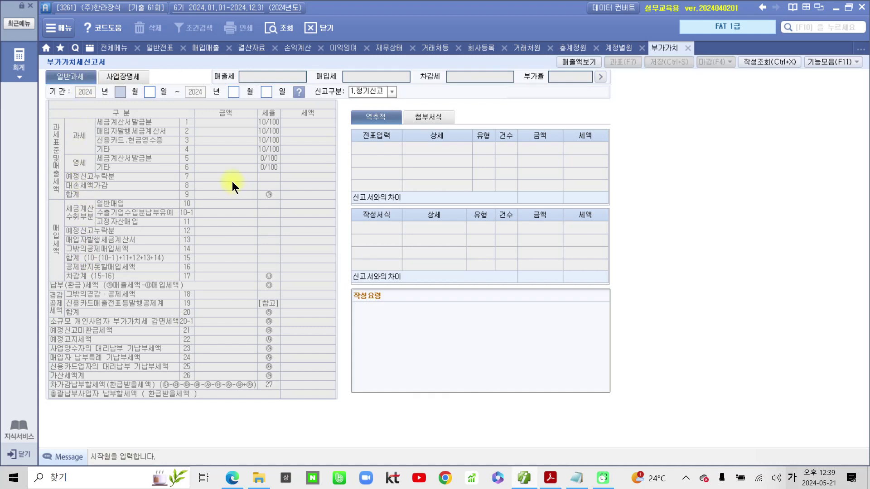
pyautogui.write('07')
pyautogui.write('01')
pyautogui.write('09')
pyautogui.write('30')
pyautogui.press('Return')
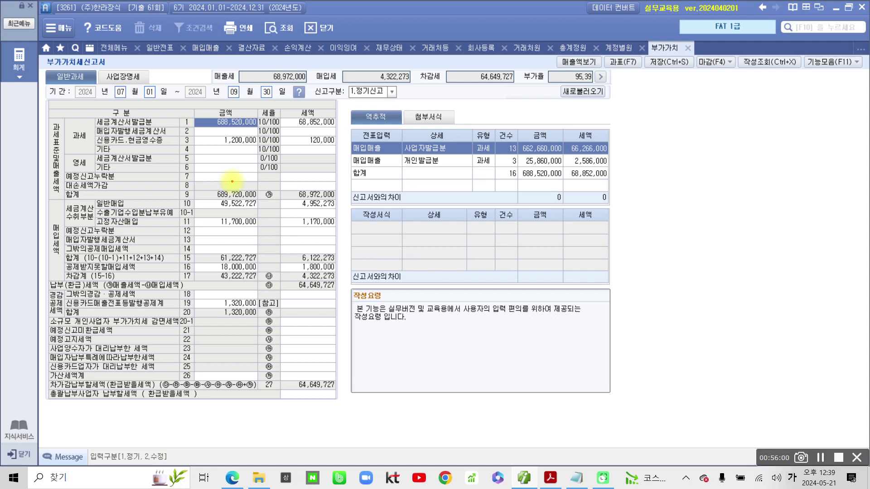
# - Check the row 9 합계 tax base and the tax amounts of 신용카드.현금영수증 (row 3) and 공제받지못할매입세액 (row 16)
pyautogui.moveTo(195, 204)
pyautogui.mouseDown()
pyautogui.moveTo(175, 195)
pyautogui.moveTo(240, 206)
pyautogui.moveTo(268, 197)
pyautogui.moveTo(210, 183)
pyautogui.mouseUp()
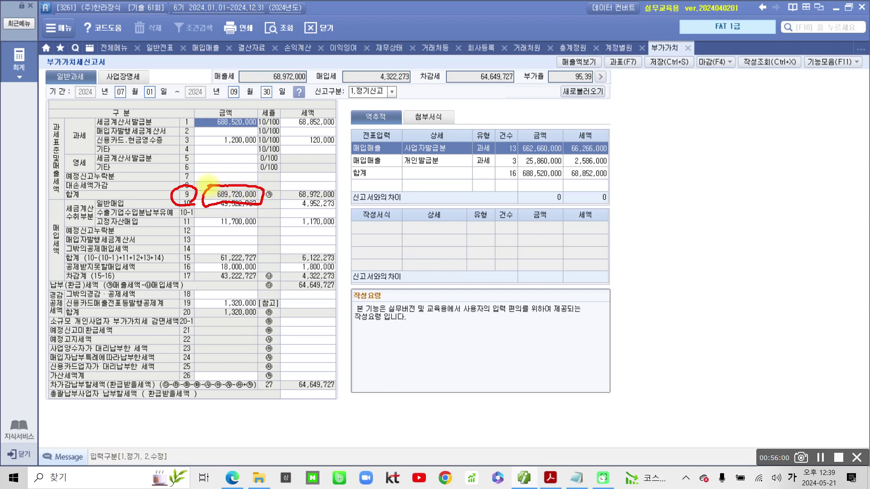
pyautogui.press('Escape')
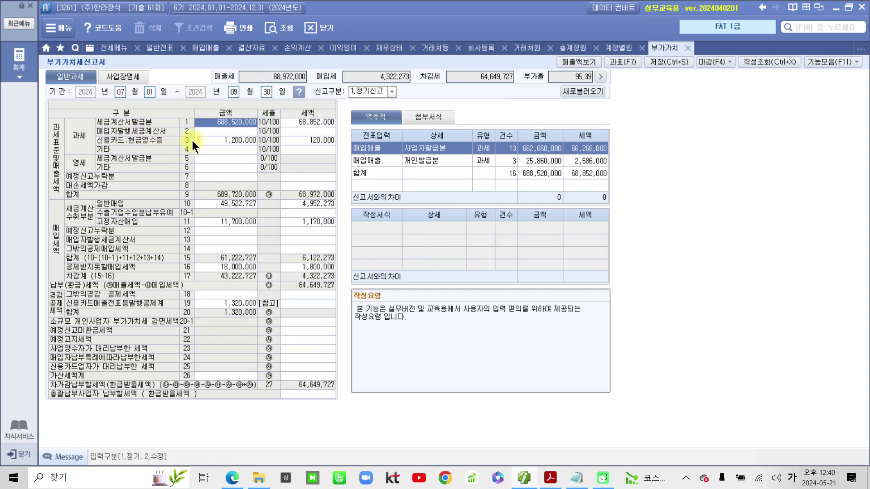
pyautogui.click(308, 140)
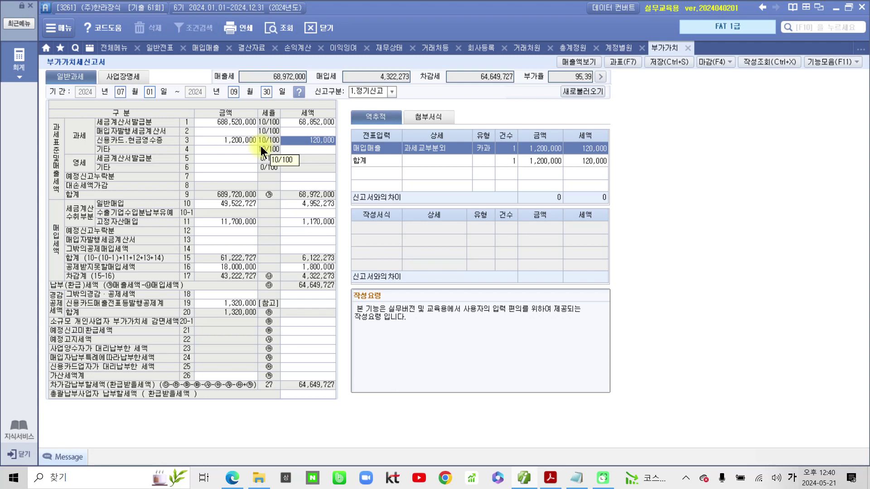
pyautogui.click(211, 266)
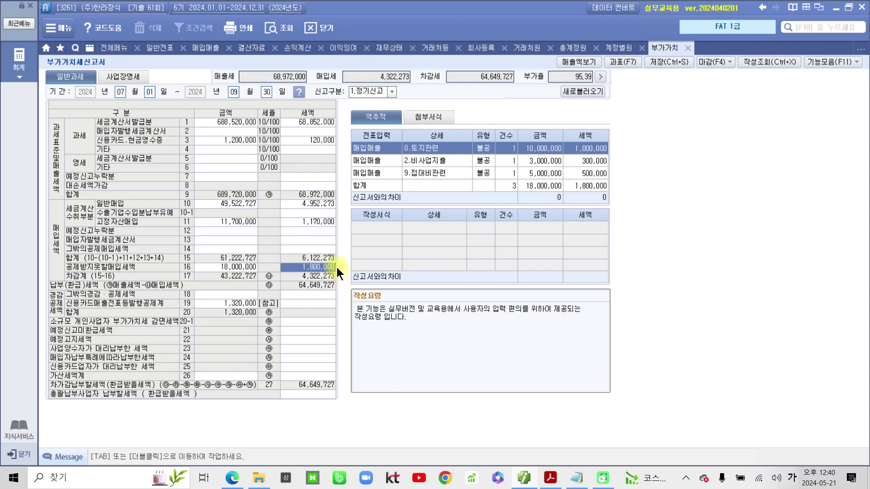
# - Open the 세금계산서합계표 and load it for 2024년 07월 to 09월 with filing type 1.정기
pyautogui.click(114, 46)
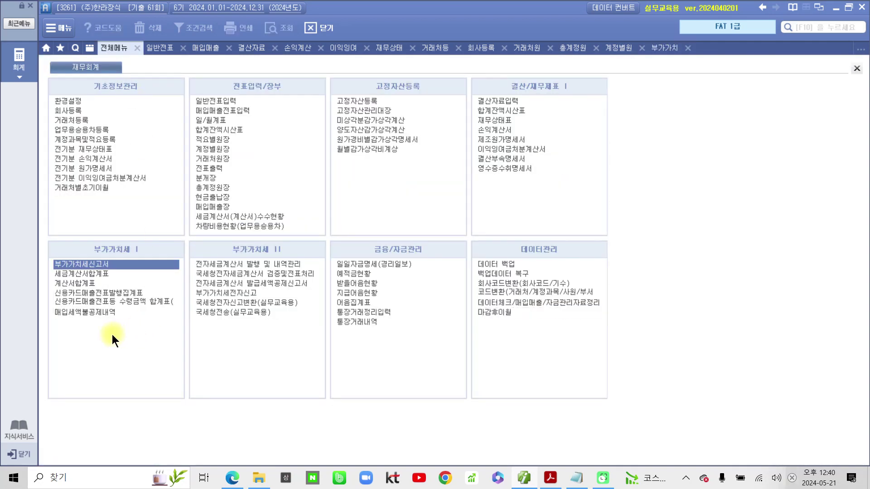
pyautogui.click(79, 273)
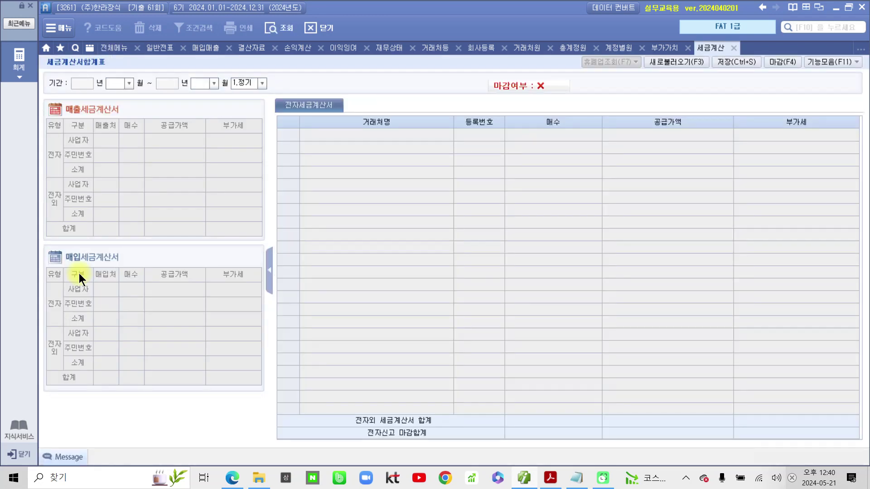
pyautogui.write('7')
pyautogui.press('Return')
pyautogui.write('9')
pyautogui.press('Return')
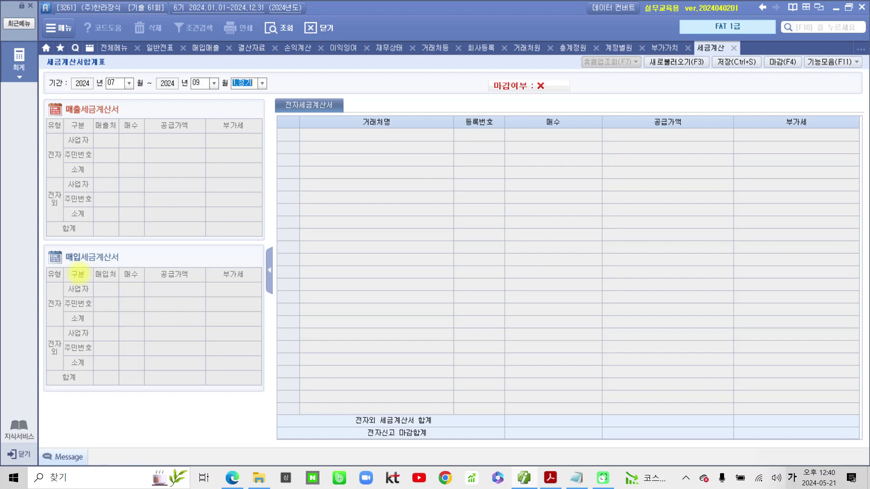
pyautogui.press('Return')
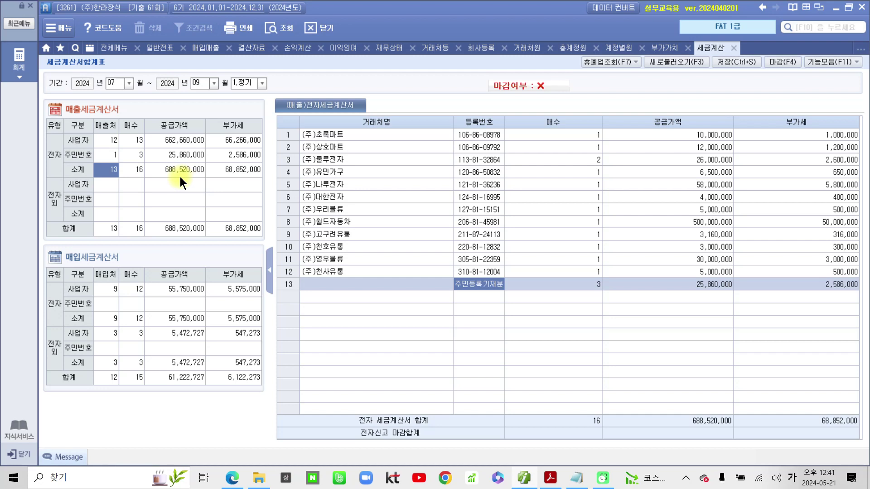
# - Mark the 부가세 amount in the 전자 소계 row of the 매출세금계산서 table, and clear the markings
pyautogui.moveTo(63, 144)
pyautogui.mouseDown()
pyautogui.moveTo(37, 159)
pyautogui.moveTo(66, 168)
pyautogui.mouseUp()
pyautogui.moveTo(59, 93)
pyautogui.mouseDown()
pyautogui.moveTo(93, 111)
pyautogui.moveTo(50, 97)
pyautogui.mouseUp()
pyautogui.moveTo(210, 159)
pyautogui.mouseDown()
pyautogui.moveTo(212, 185)
pyautogui.moveTo(274, 184)
pyautogui.moveTo(273, 158)
pyautogui.moveTo(213, 159)
pyautogui.mouseUp()
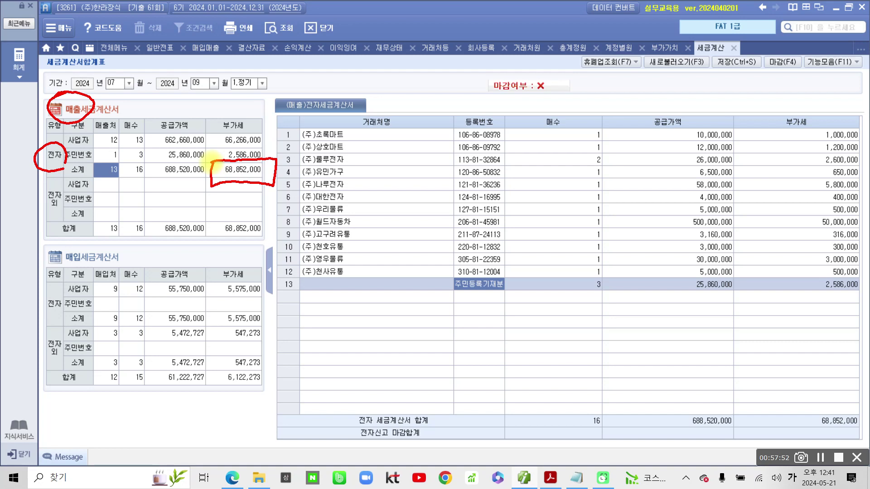
pyautogui.moveTo(274, 147)
pyautogui.mouseDown()
pyautogui.moveTo(277, 159)
pyautogui.moveTo(324, 121)
pyautogui.mouseUp()
pyautogui.press('Escape')
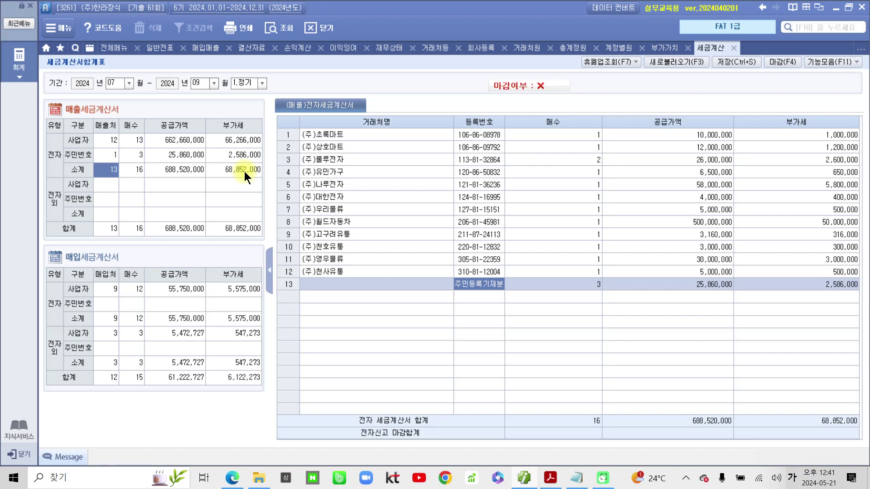
# - Open the 계산서합계표 and load it for 2024년 07월 to 09월
pyautogui.click(114, 50)
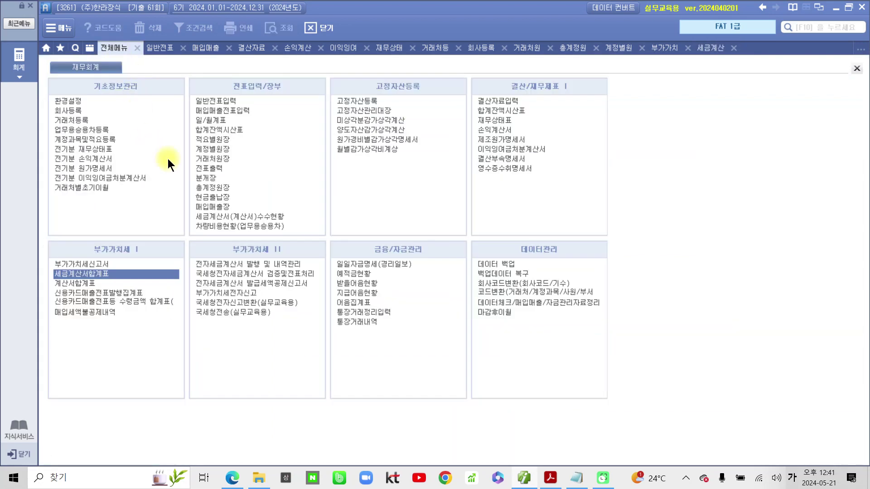
pyautogui.click(84, 283)
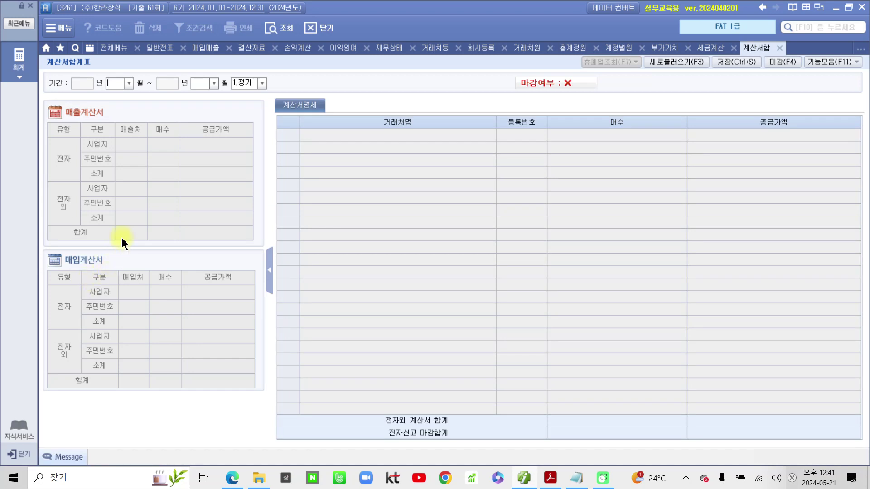
pyautogui.write('7')
pyautogui.press('Return')
pyautogui.write('9')
pyautogui.press('Return')
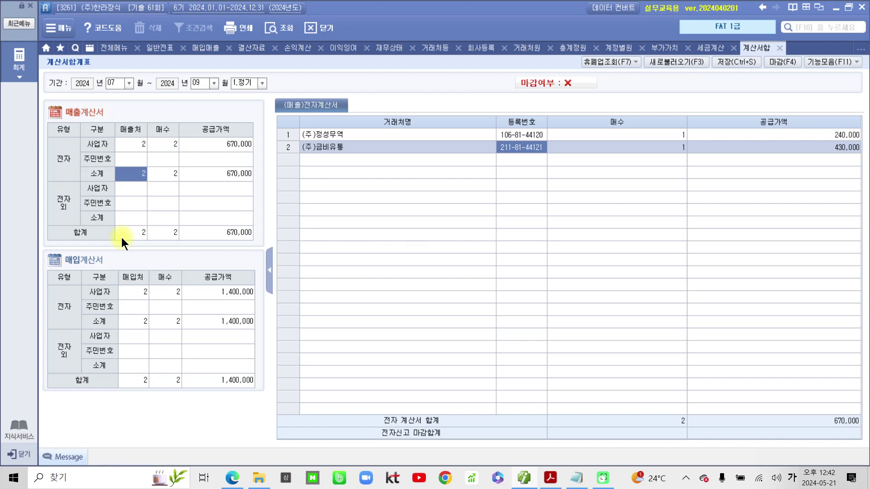
# - Show the 전자 사업자 details of the 매입계산서 table, and circle the 매출계산서 and 매입계산서 headings
pyautogui.click(142, 292)
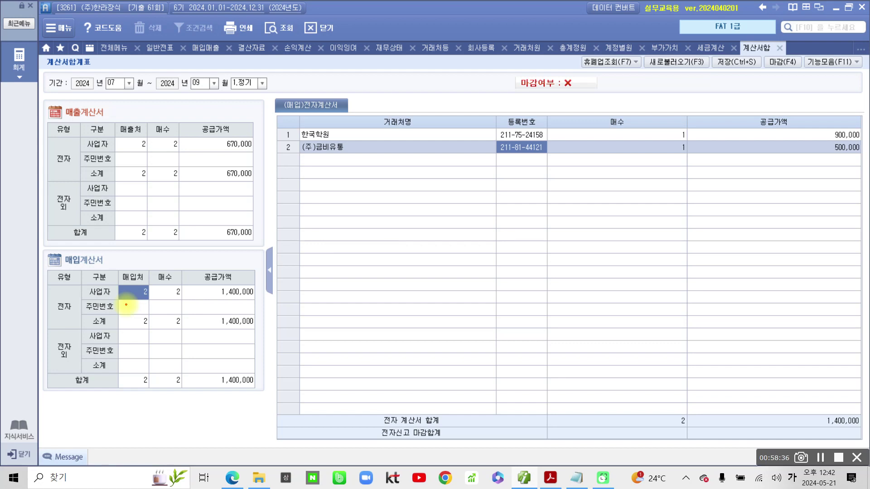
pyautogui.moveTo(103, 111)
pyautogui.mouseDown()
pyautogui.moveTo(47, 124)
pyautogui.moveTo(70, 150)
pyautogui.mouseUp()
pyautogui.moveTo(51, 250)
pyautogui.mouseDown()
pyautogui.moveTo(90, 230)
pyautogui.moveTo(53, 244)
pyautogui.mouseUp()
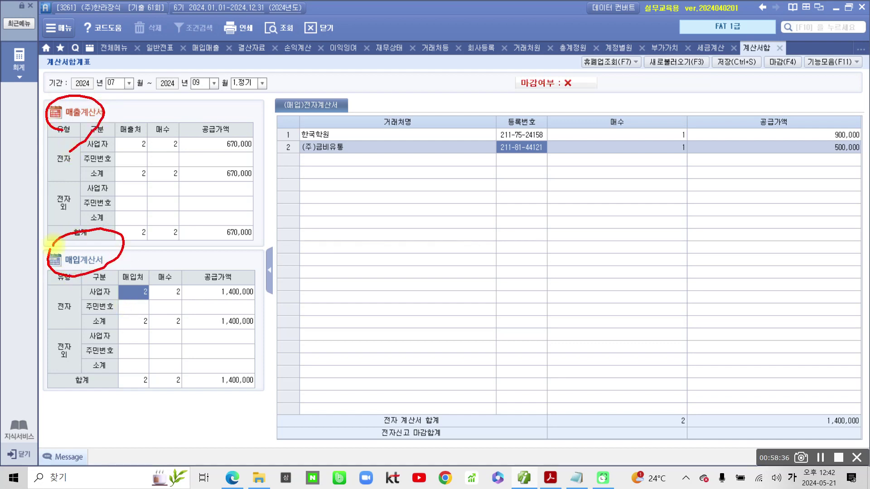
# - Circle 전자 and its 소계 공급가액 in the 매입계산서 table, clear the markings, and select the 전자 소계 row
pyautogui.moveTo(80, 299)
pyautogui.mouseDown()
pyautogui.moveTo(55, 324)
pyautogui.moveTo(77, 322)
pyautogui.mouseUp()
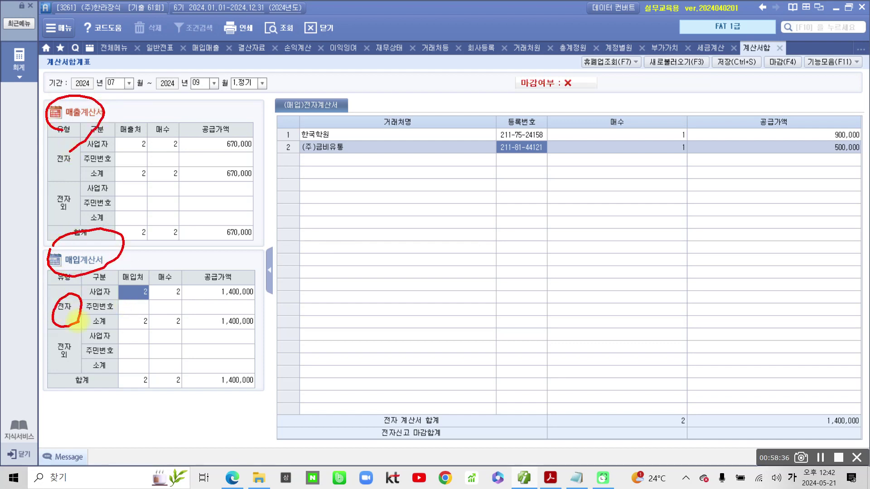
pyautogui.moveTo(208, 309)
pyautogui.mouseDown()
pyautogui.moveTo(213, 329)
pyautogui.moveTo(270, 317)
pyautogui.moveTo(180, 322)
pyautogui.mouseUp()
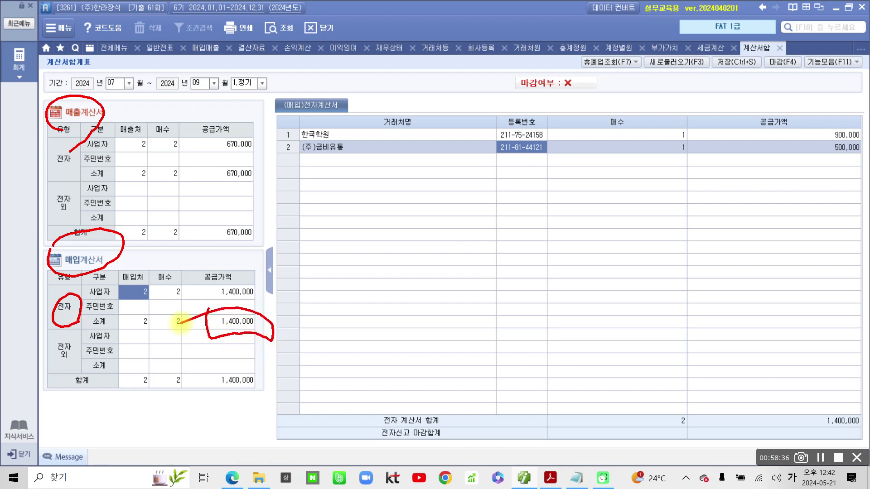
pyautogui.click(242, 322)
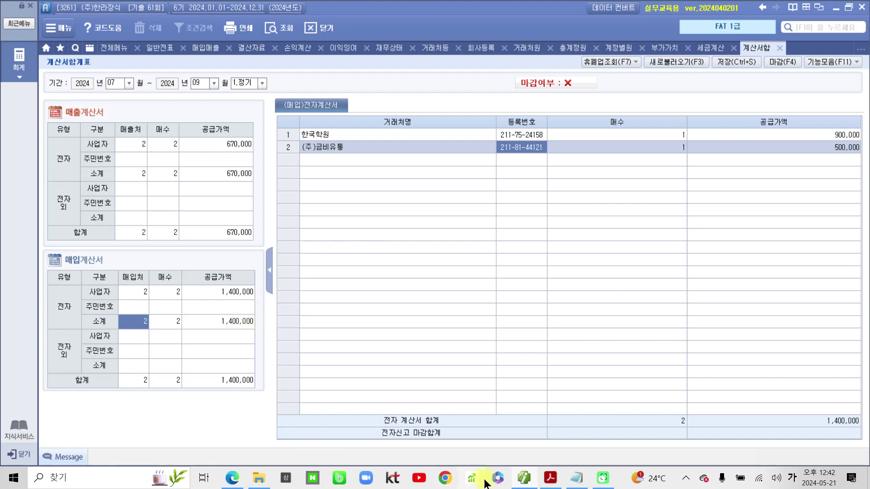
# - Switch to the exam PDF and highlight [예적금현황 조회] in question 29
pyautogui.click(549, 478)
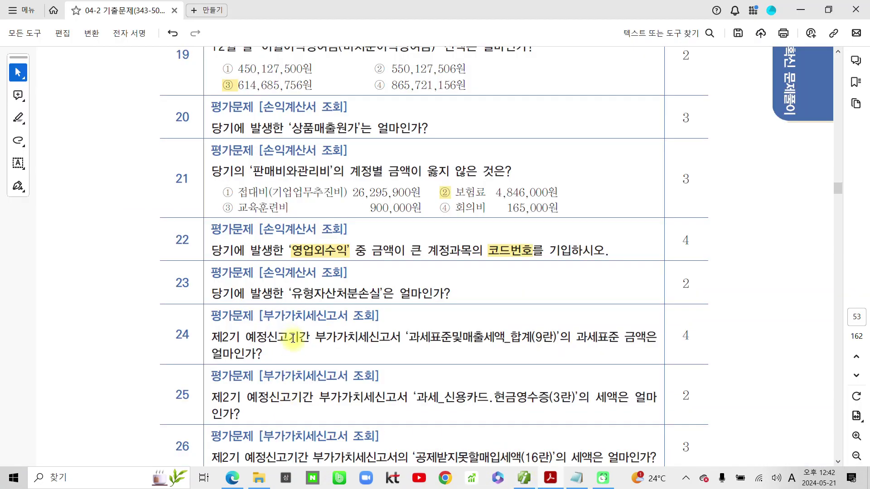
pyautogui.scroll(-10, 276, 321)
pyautogui.scroll(-4, 279, 319)
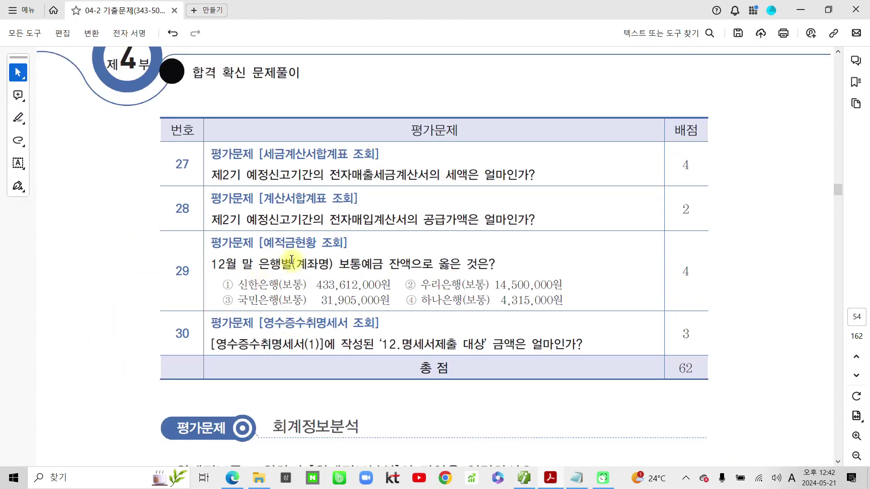
pyautogui.moveTo(259, 244)
pyautogui.mouseDown()
pyautogui.moveTo(351, 245)
pyautogui.moveTo(337, 262)
pyautogui.moveTo(348, 245)
pyautogui.mouseUp()
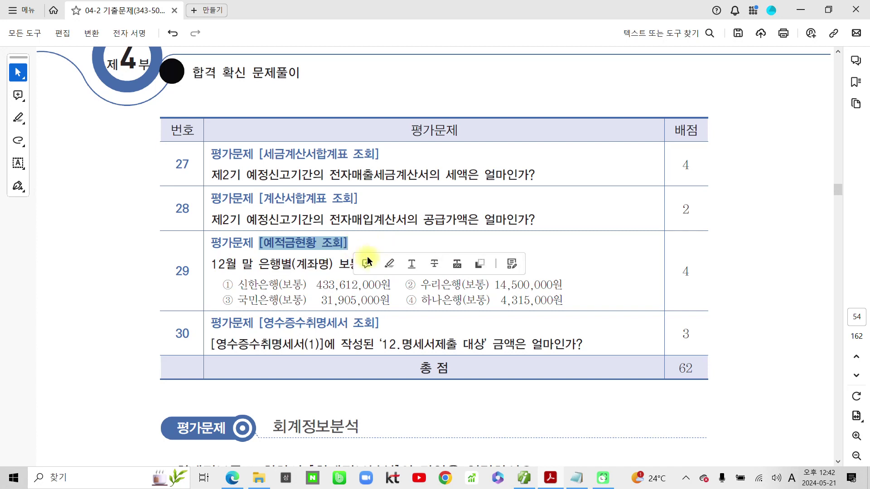
pyautogui.click(389, 266)
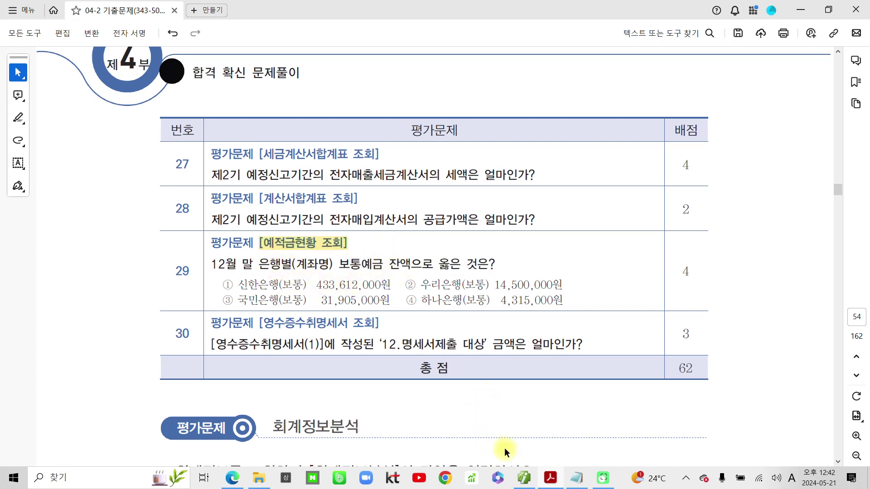
# - Switch to the accounting program, open 예적금현황, and load the balances as of 12월 31일
pyautogui.click(525, 478)
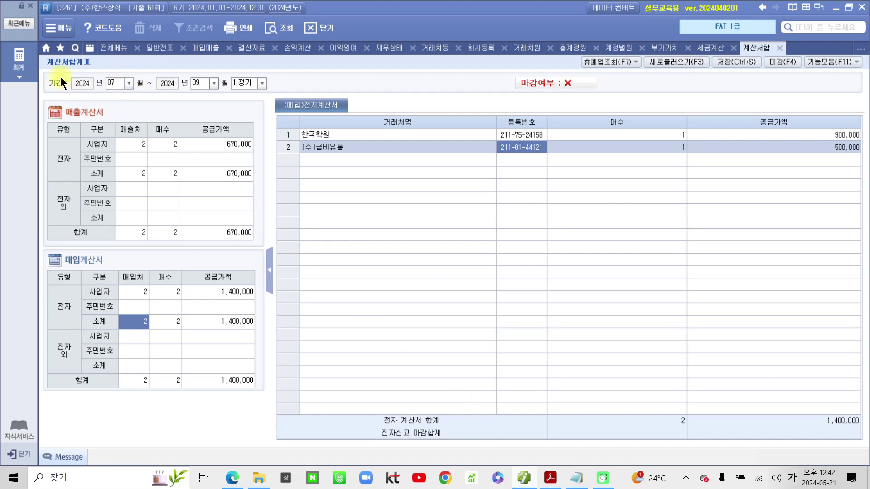
pyautogui.click(19, 61)
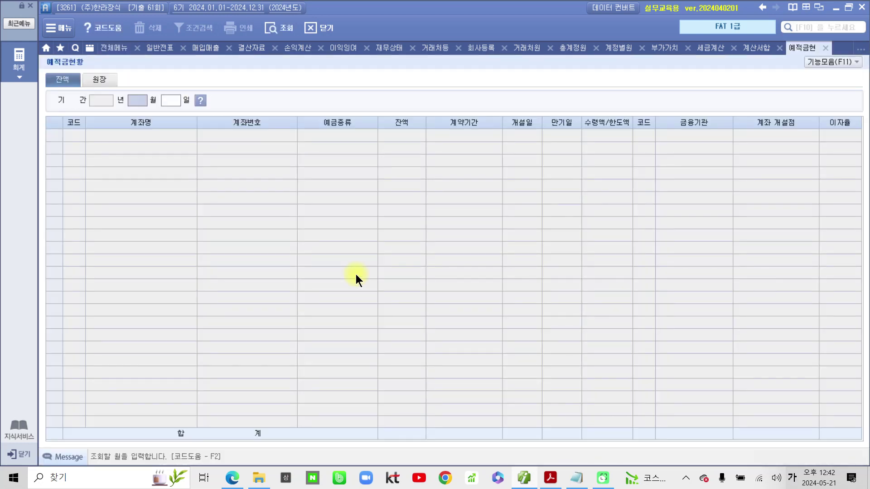
pyautogui.write('12')
pyautogui.press('Return')
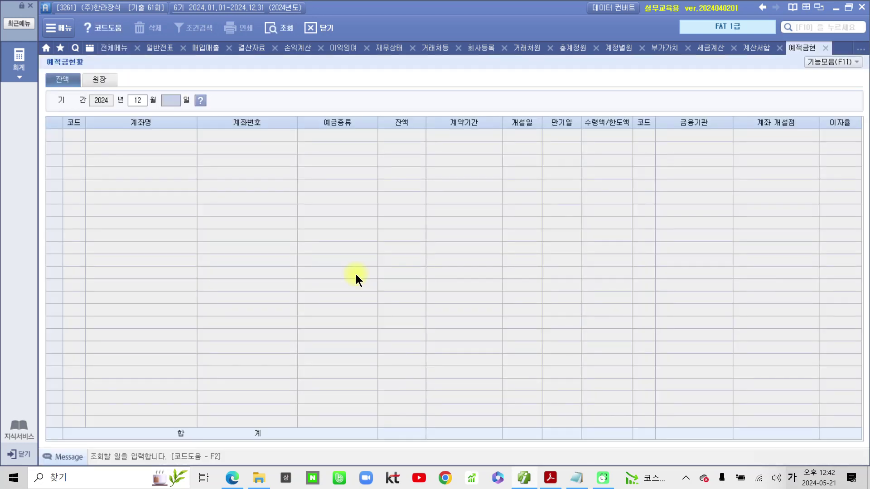
pyautogui.write('31')
pyautogui.press('Return')
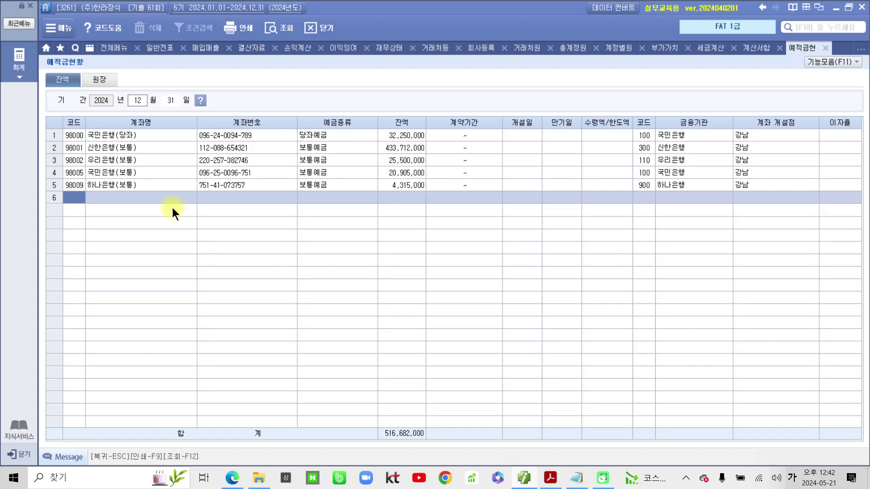
# - Check the 잔액 of the 신한은행, 우리은행, 국민은행 and 하나은행 보통예금 accounts
pyautogui.click(152, 148)
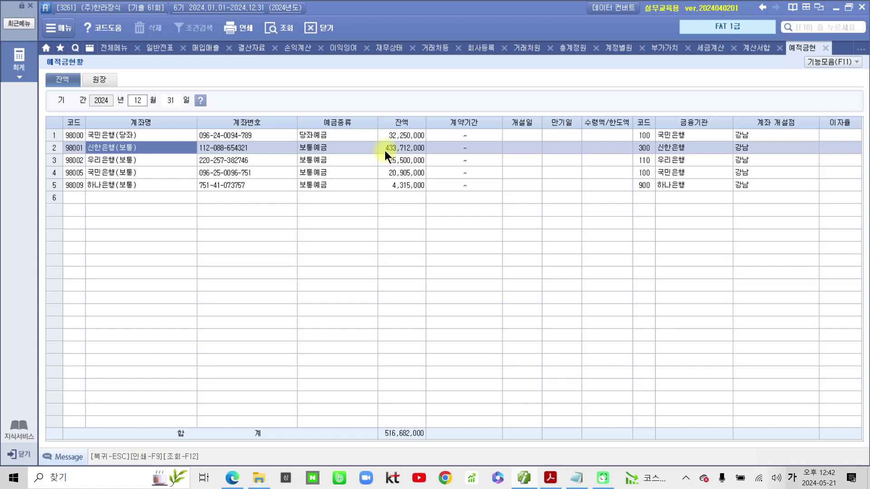
pyautogui.click(129, 162)
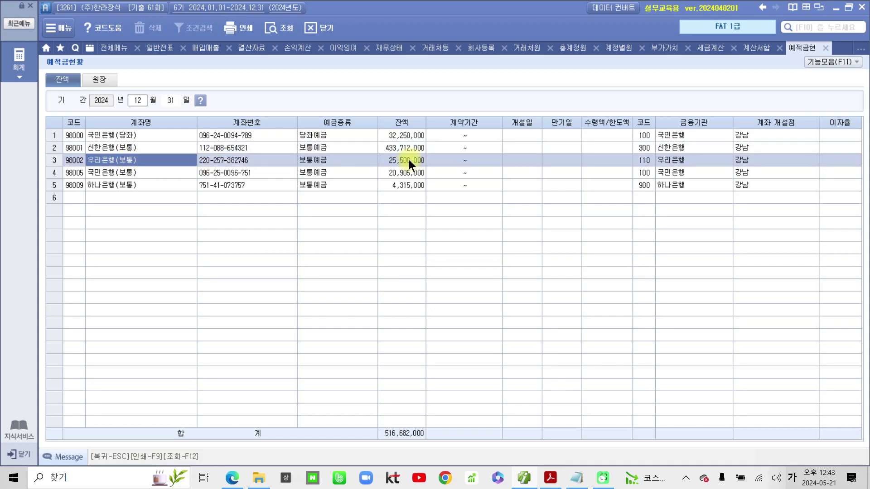
pyautogui.click(159, 173)
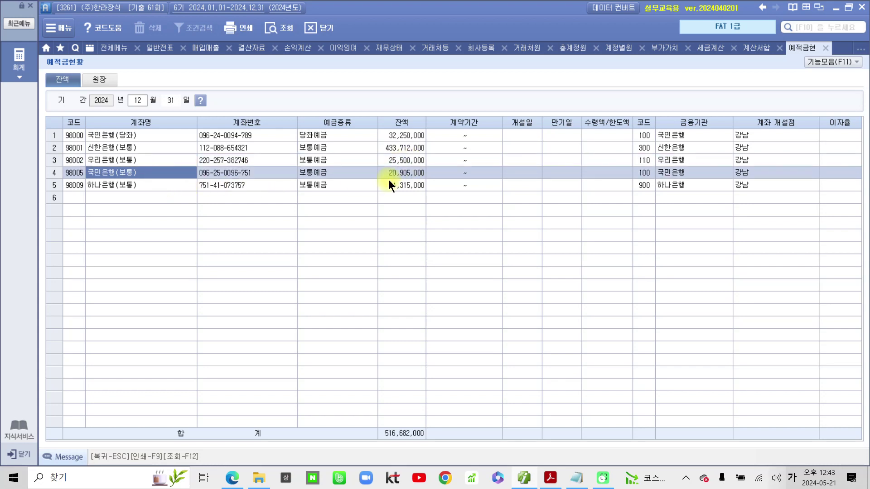
pyautogui.click(147, 188)
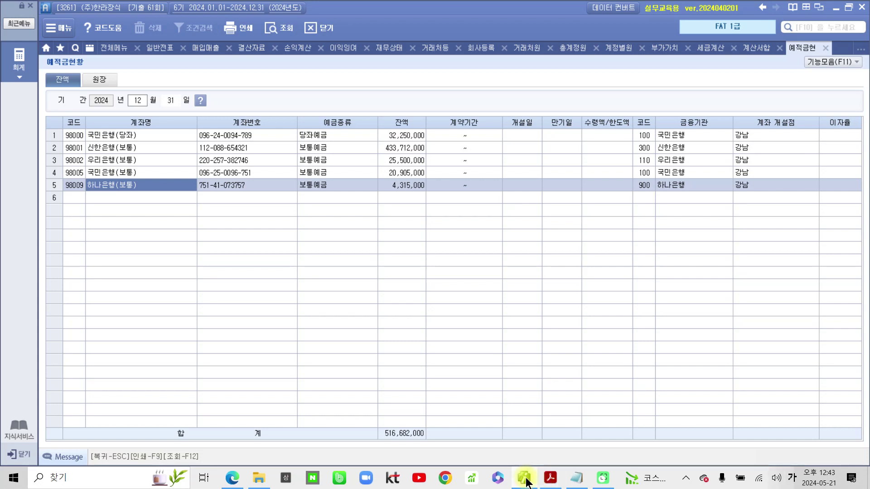
pyautogui.moveTo(526, 482)
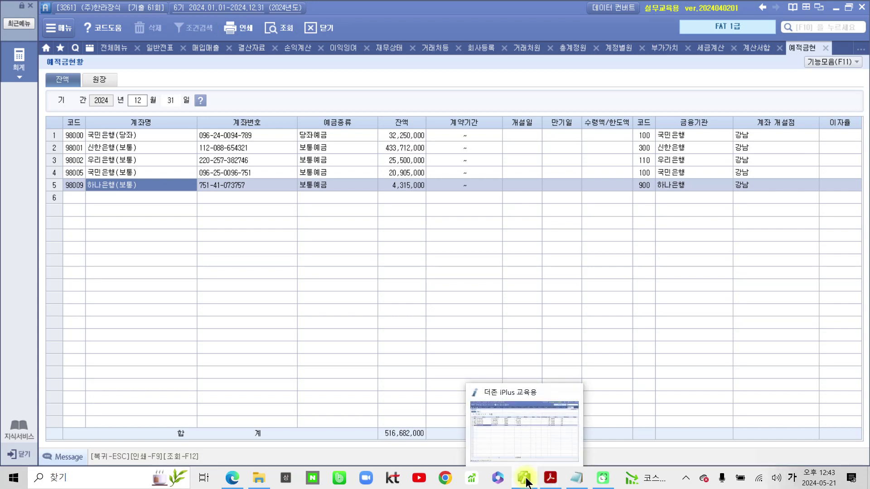
# - Switch to the exam PDF and highlight answer ④ 하나은행(보통) in question 29
pyautogui.click(550, 478)
pyautogui.moveTo(422, 304); pyautogui.dragTo(407, 301)
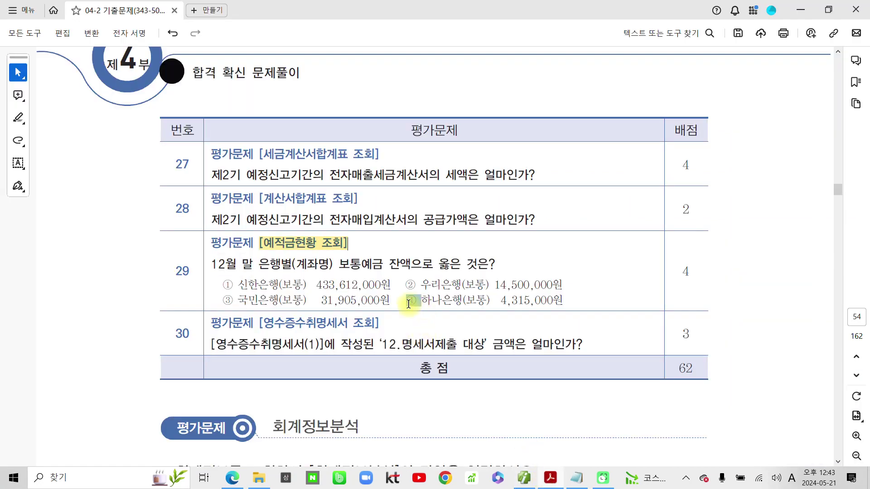
pyautogui.click(434, 319)
# - Highlight [영수증수취명세서 조회] and '12.명세서제출 대상' in question 30
pyautogui.scroll(-3, 364, 356)
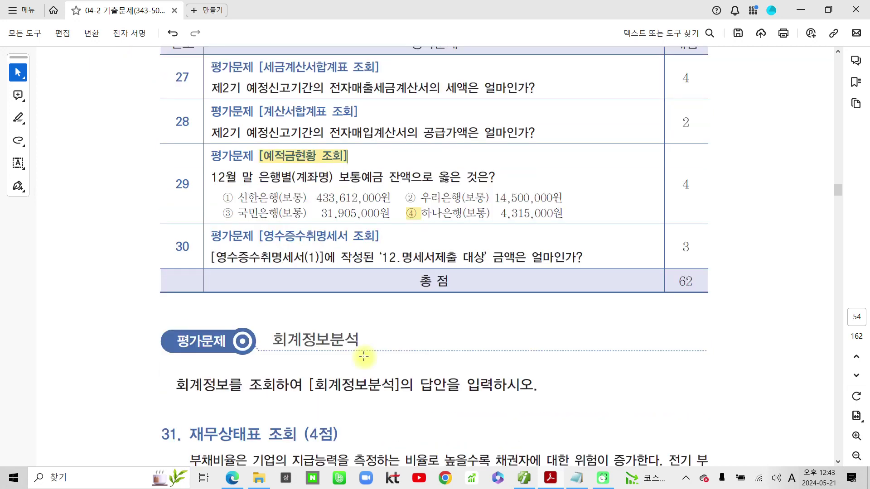
pyautogui.moveTo(261, 192)
pyautogui.mouseDown()
pyautogui.moveTo(361, 188)
pyautogui.moveTo(379, 192)
pyautogui.moveTo(393, 215)
pyautogui.moveTo(485, 216)
pyautogui.mouseUp()
pyautogui.click(392, 213)
pyautogui.click(514, 234)
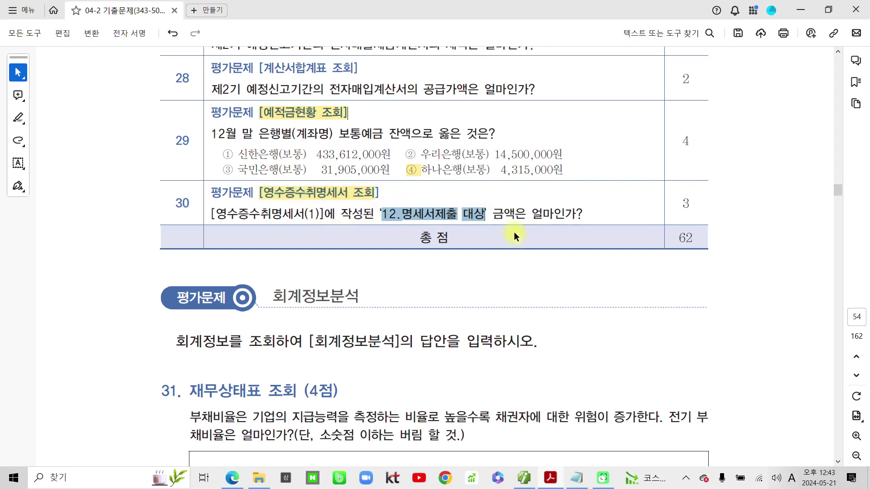
# - Switch to the accounting program and open 영수증수취명세서 at 영수증수취명세서(1)
pyautogui.click(532, 484)
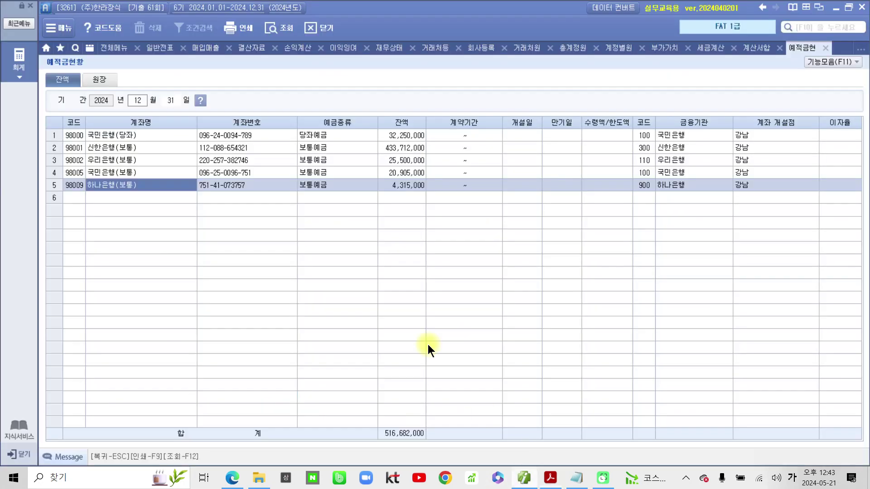
pyautogui.click(112, 48)
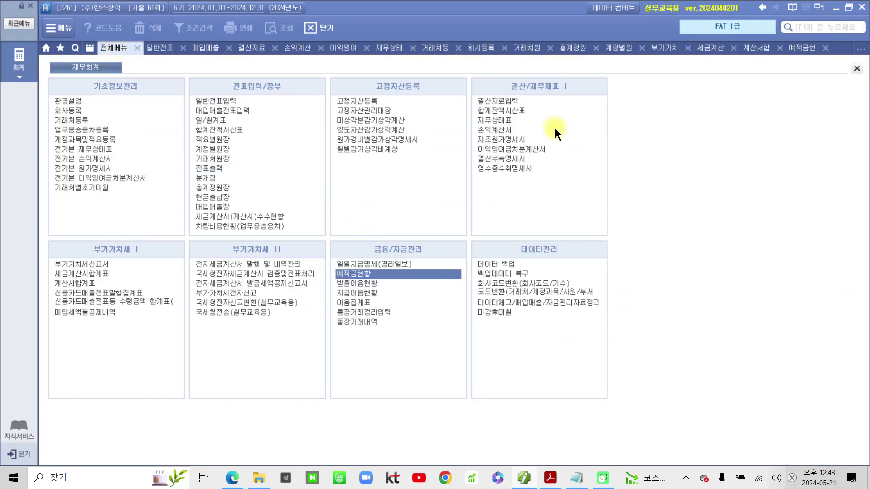
pyautogui.click(510, 172)
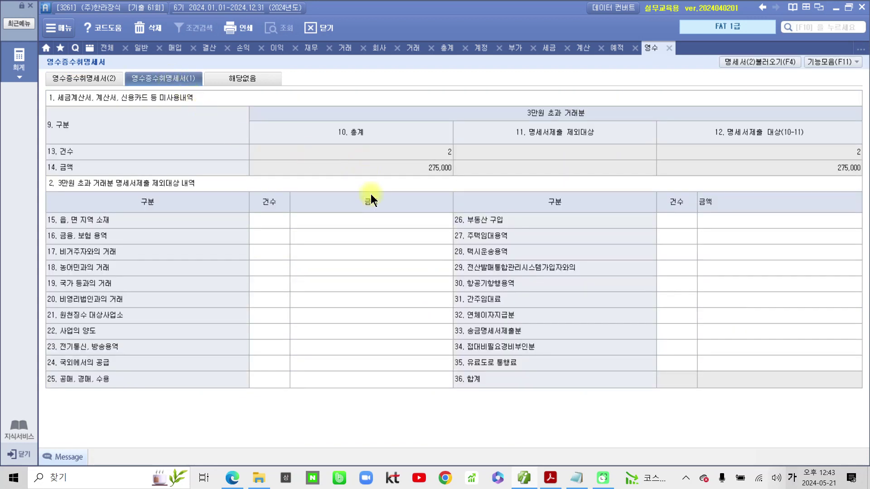
# - Circle the 12. 명세서제출 대상 heading and its 금액, clear the markings, and select that amount
pyautogui.moveTo(698, 167)
pyautogui.mouseDown()
pyautogui.moveTo(743, 82)
pyautogui.moveTo(708, 178)
pyautogui.mouseUp()
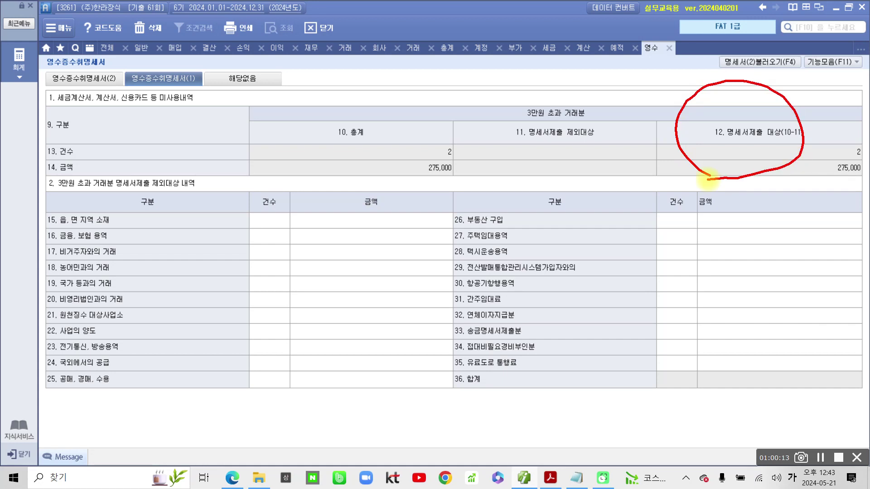
pyautogui.moveTo(808, 197)
pyautogui.mouseDown()
pyautogui.moveTo(844, 200)
pyautogui.moveTo(814, 159)
pyautogui.mouseUp()
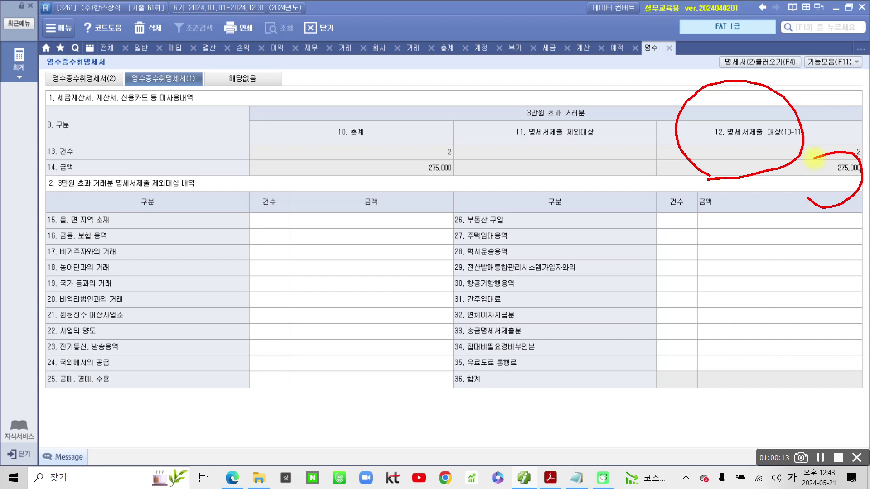
pyautogui.press('Escape')
pyautogui.click(850, 170)
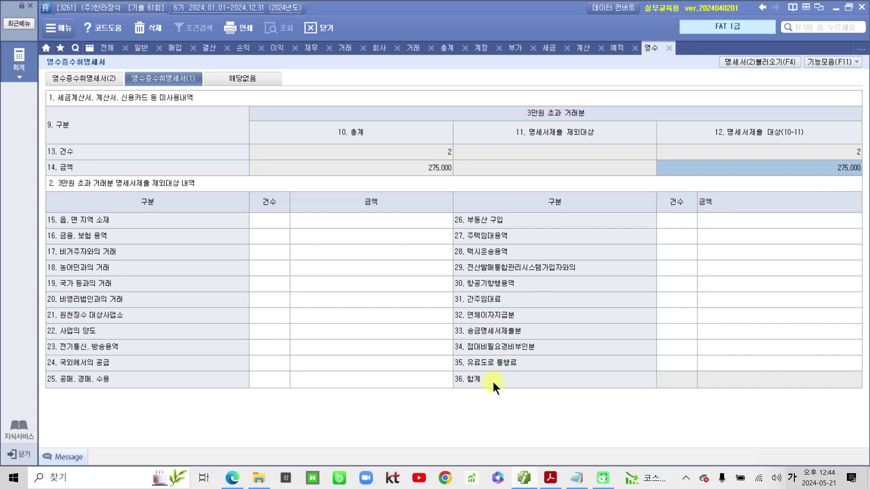
# - Switch to the exam PDF and highlight 전기 in the text of question 31
pyautogui.click(550, 478)
pyautogui.scroll(-3, 297, 342)
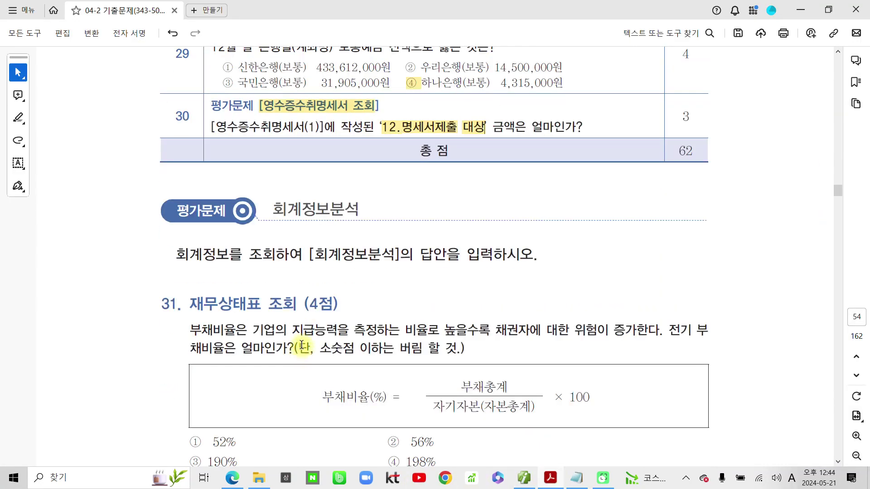
pyautogui.scroll(-5, 300, 343)
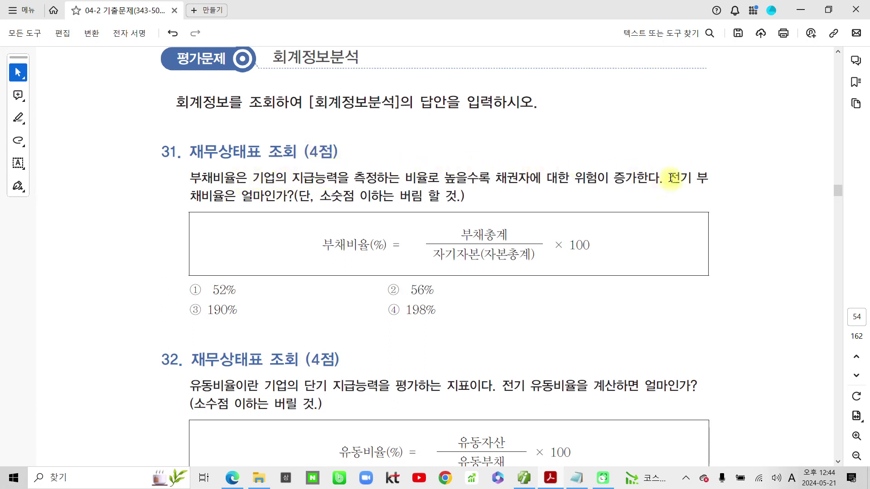
pyautogui.moveTo(670, 177); pyautogui.dragTo(691, 177)
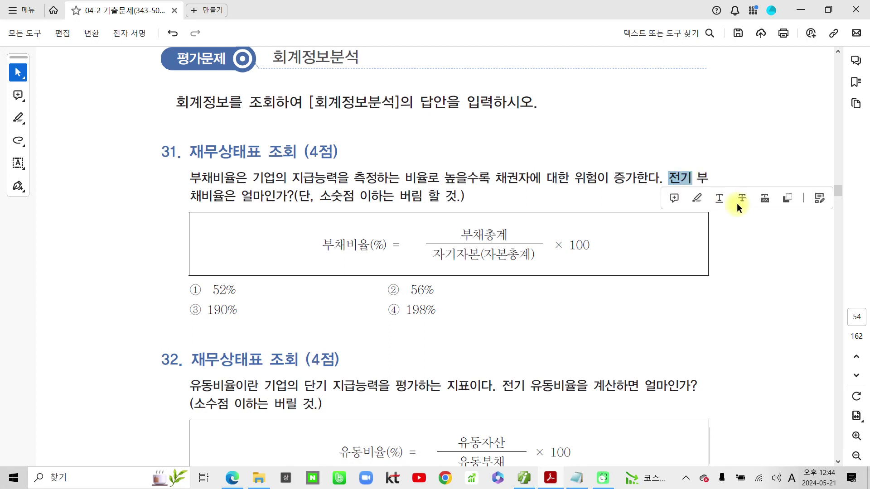
pyautogui.click(698, 198)
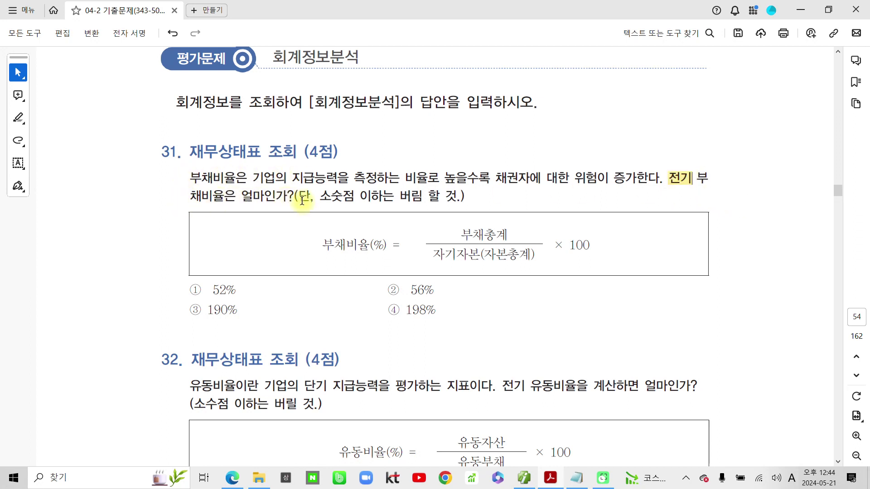
# - Highlight 부채총계, 자기자본 and 100 in the 부채비율 formula of question 31
pyautogui.moveTo(457, 236); pyautogui.dragTo(509, 235)
pyautogui.click(543, 257)
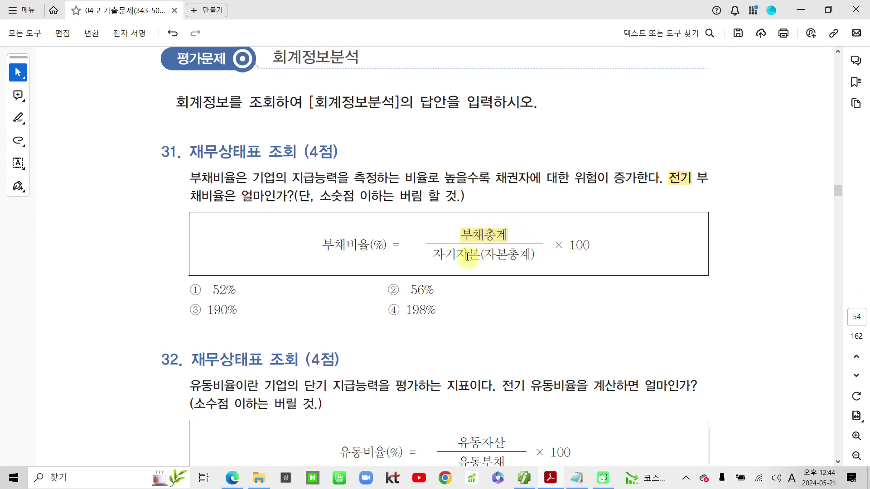
pyautogui.moveTo(429, 255); pyautogui.dragTo(479, 254)
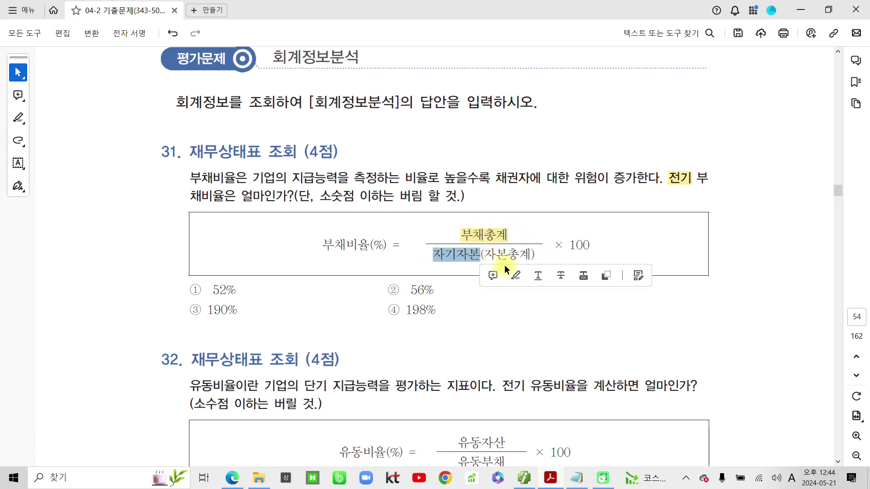
pyautogui.click(520, 274)
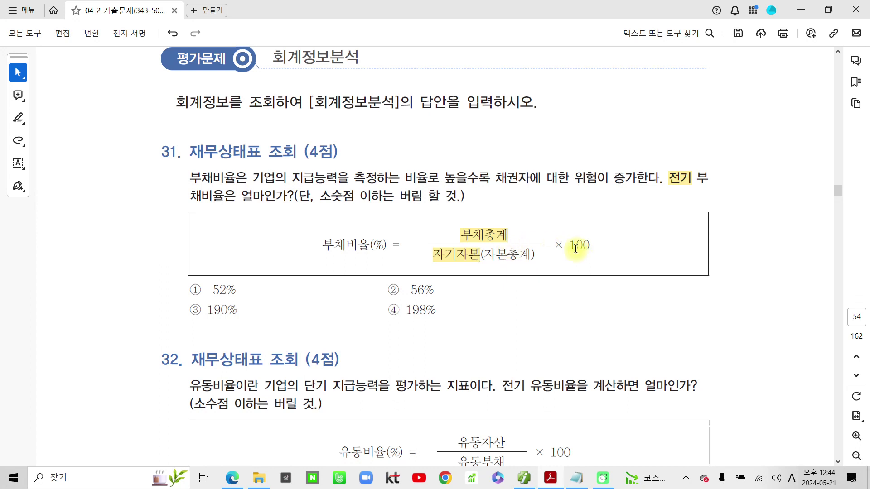
pyautogui.moveTo(568, 244); pyautogui.dragTo(592, 246)
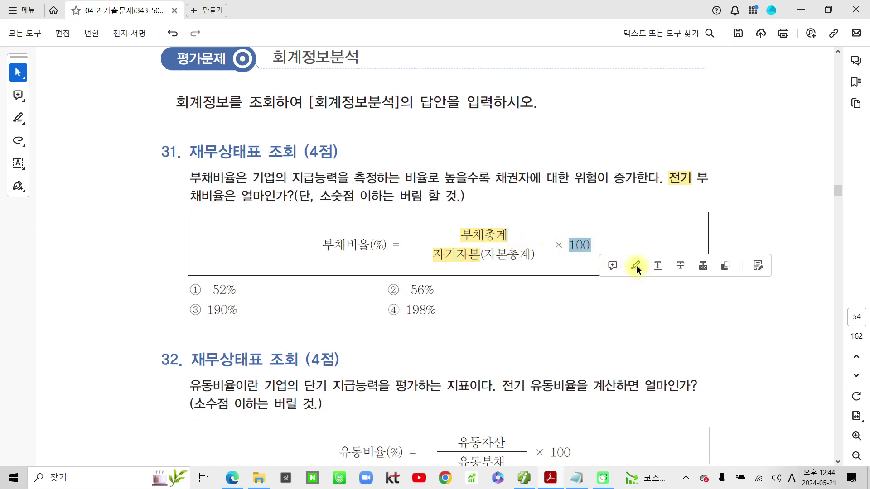
pyautogui.click(636, 268)
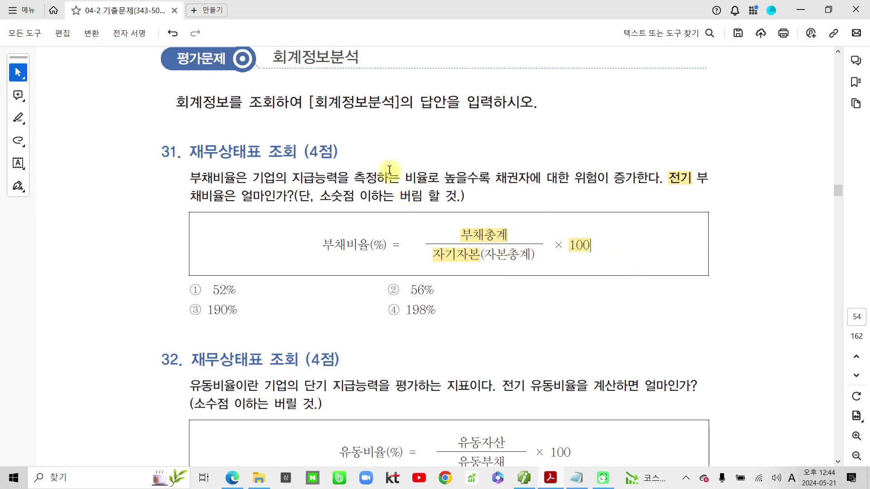
# - Switch to the accounting program, open 재무상태표, and add the 전기 부채총계 amount as the calculator's first line
pyautogui.click(525, 478)
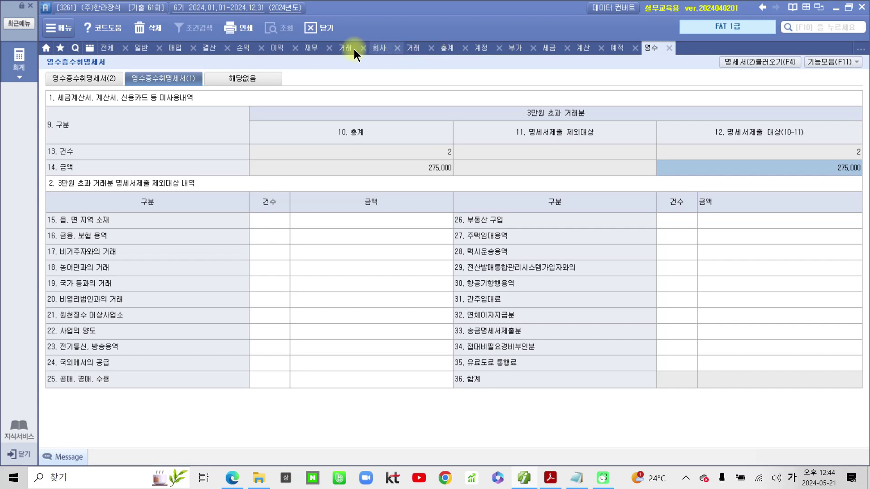
pyautogui.click(312, 48)
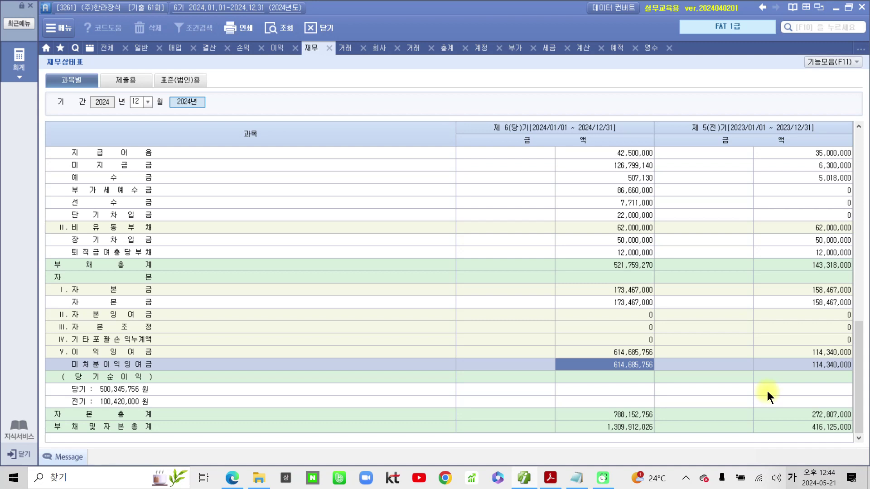
pyautogui.click(146, 270)
pyautogui.click(824, 270)
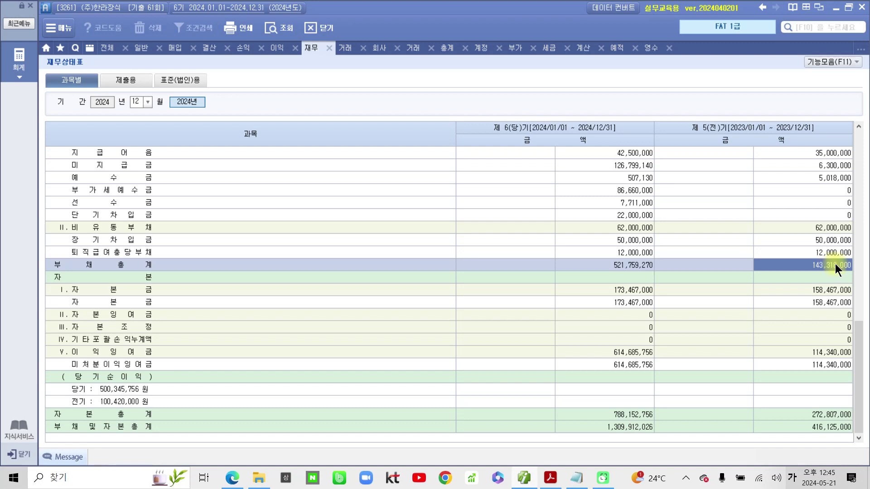
pyautogui.rightClick(835, 265)
pyautogui.click(822, 309)
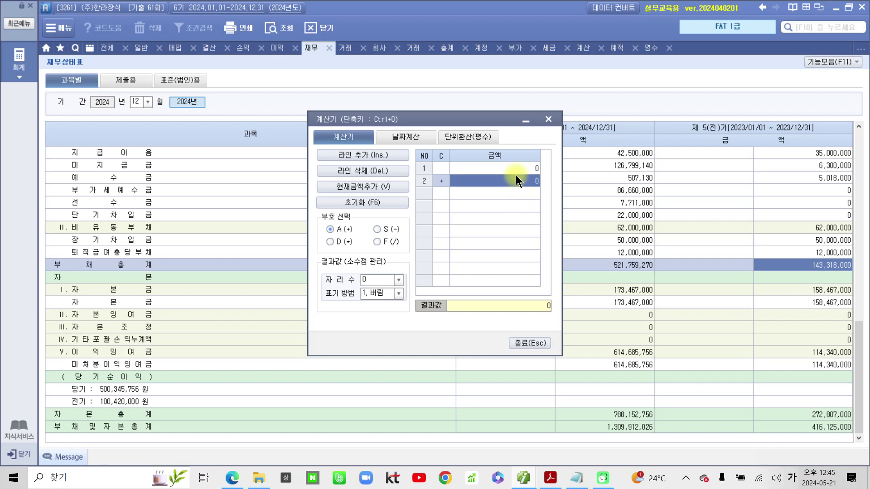
pyautogui.click(498, 168)
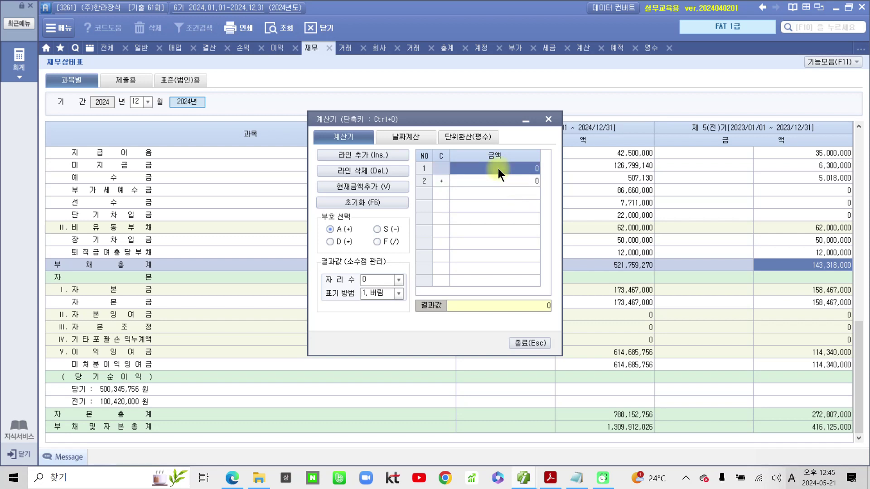
pyautogui.click(360, 188)
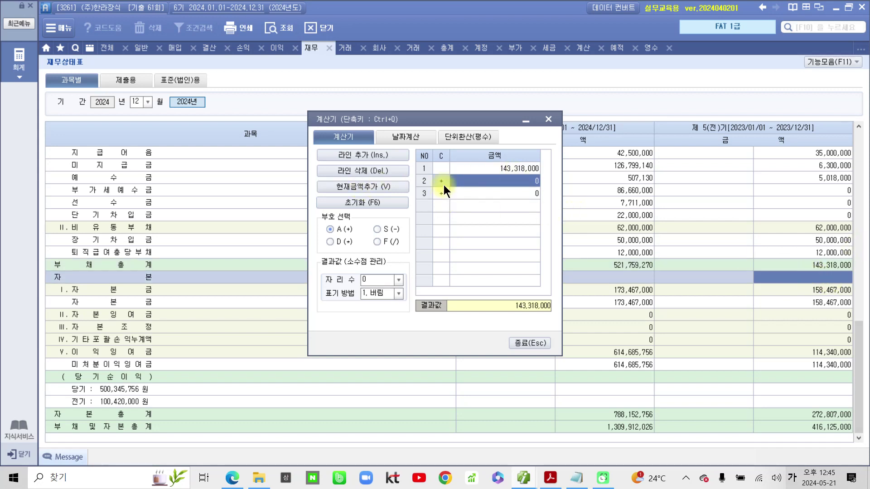
# - Remove the extra calculator line, divide by the 전기 자본총계 amount, and multiply by 100 with decimals truncated
pyautogui.click(367, 169)
pyautogui.click(833, 415)
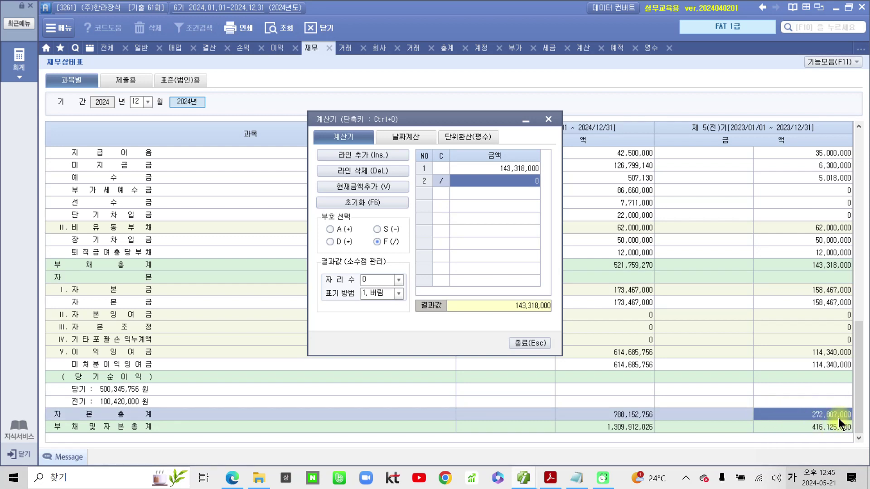
pyautogui.click(374, 187)
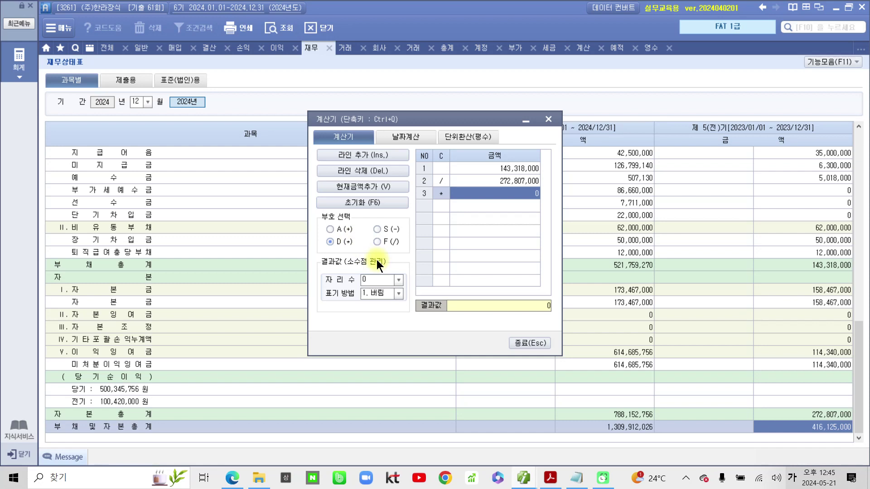
pyautogui.write('100')
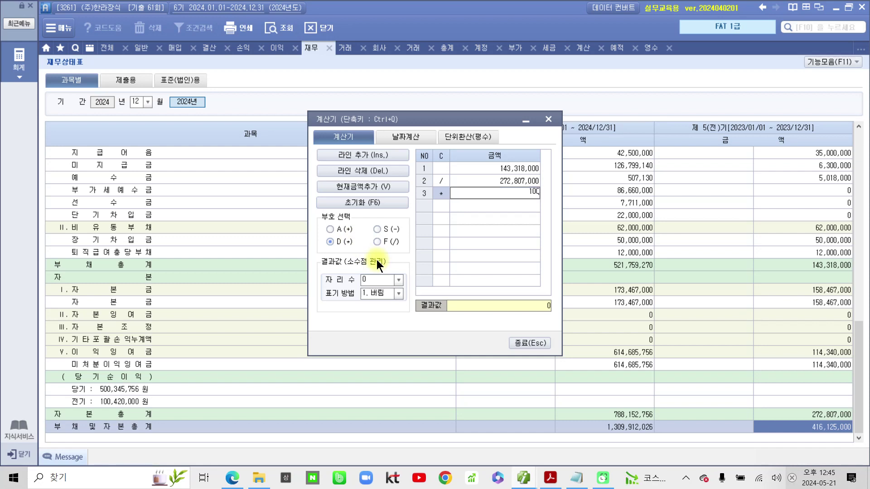
pyautogui.press('Return')
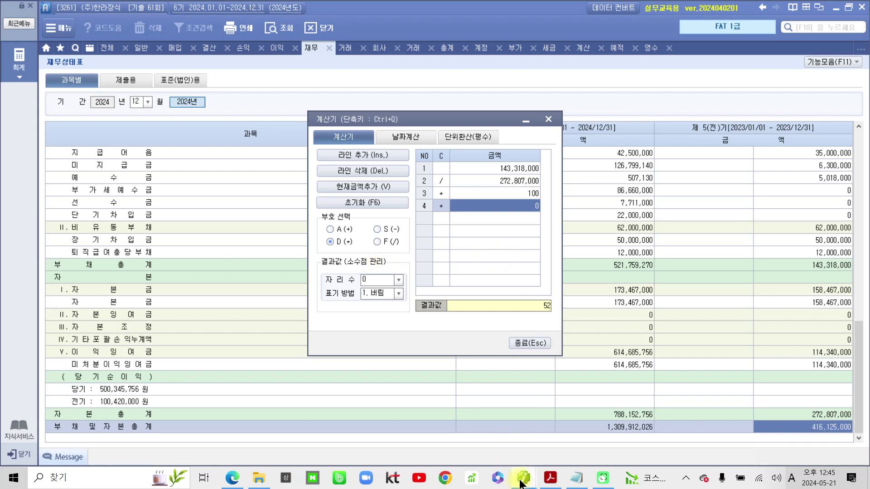
# - Switch to the exam PDF, close the calculator, and highlight answer ① of question 31
pyautogui.moveTo(522, 484)
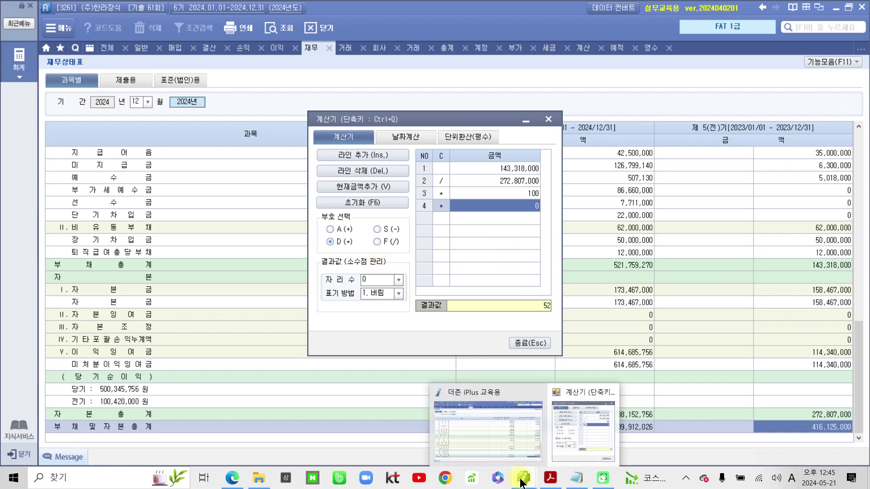
pyautogui.click(546, 482)
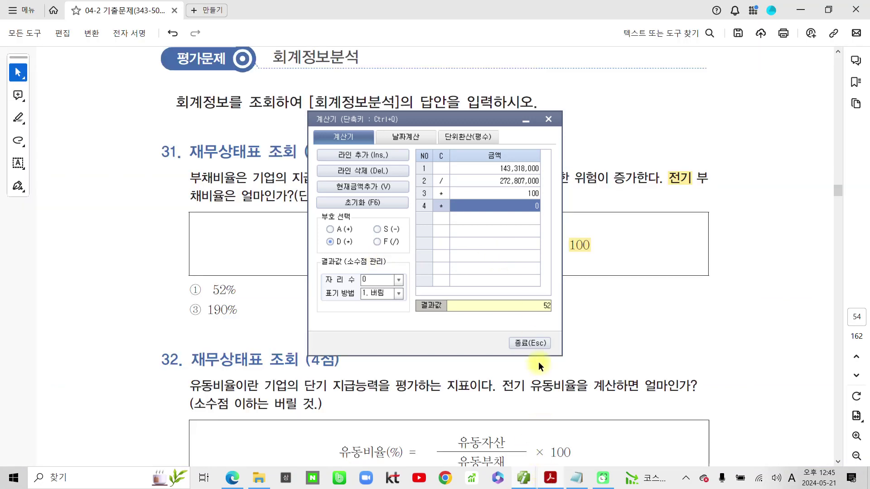
pyautogui.click(519, 343)
pyautogui.moveTo(184, 297); pyautogui.dragTo(202, 291)
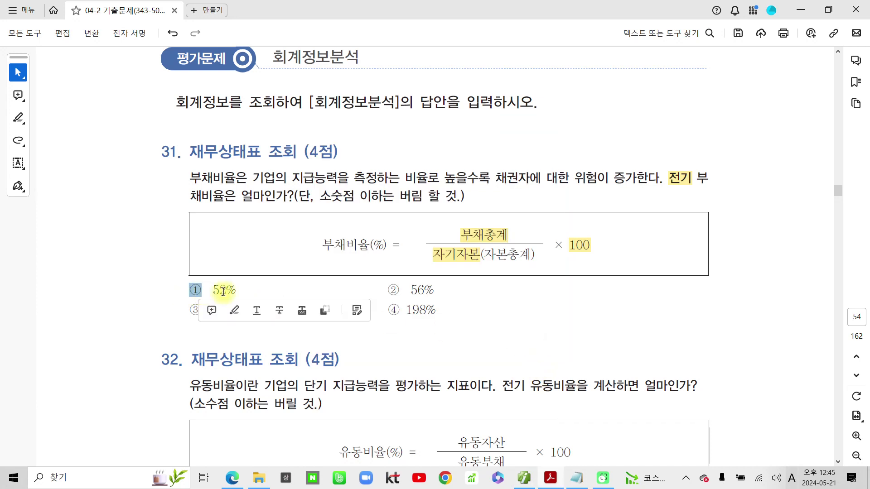
pyautogui.click(232, 306)
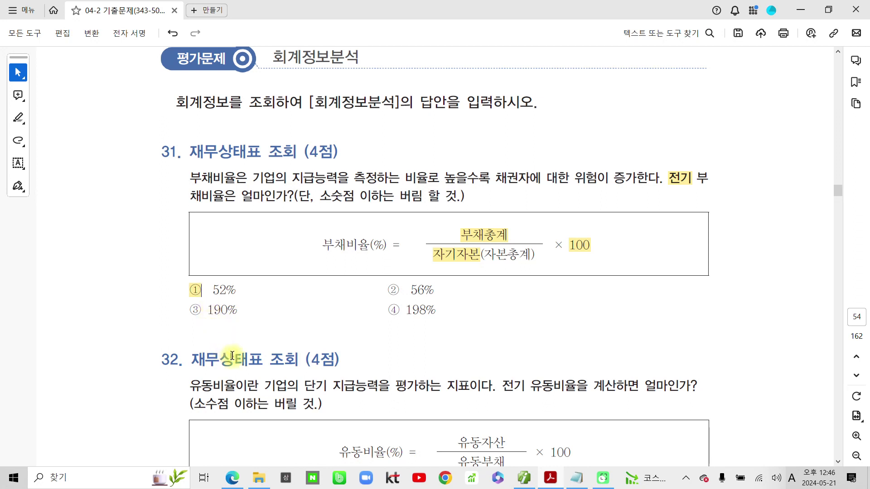
# - Highlight 전기 유동비율을 in the text of question 32
pyautogui.scroll(-1, 336, 370)
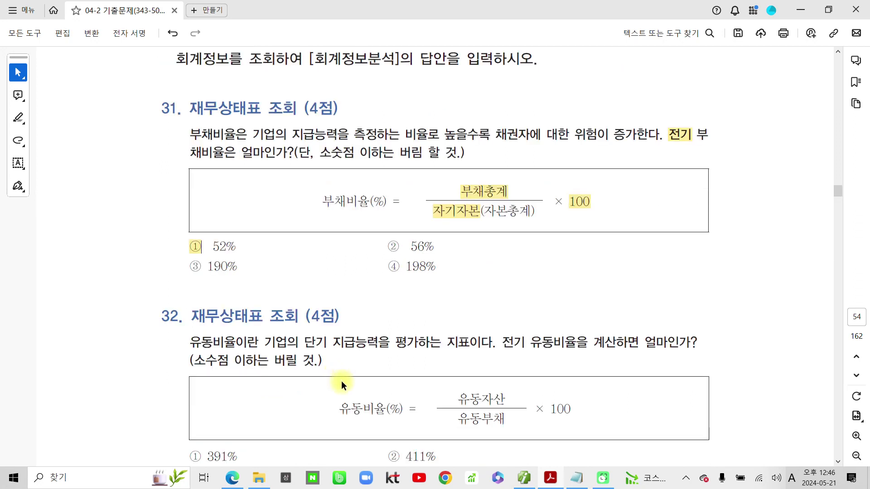
pyautogui.scroll(-2, 351, 379)
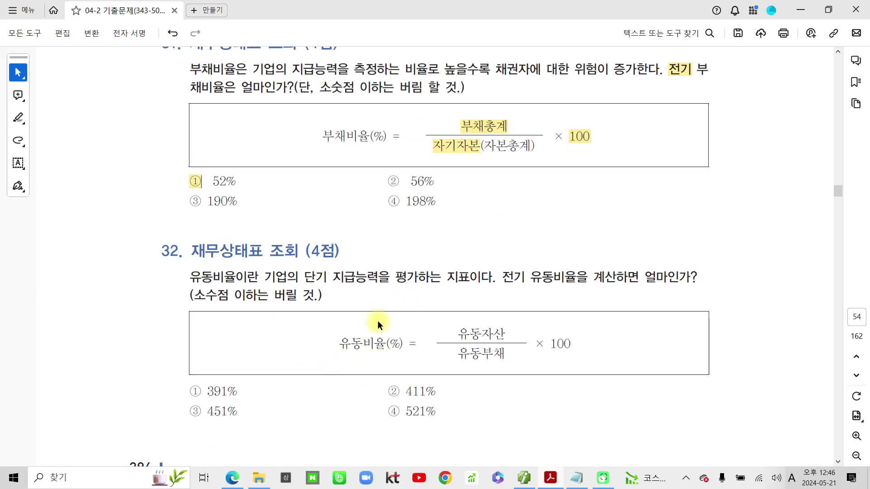
pyautogui.doubleClick(504, 277)
pyautogui.moveTo(548, 270); pyautogui.dragTo(588, 277)
pyautogui.click(589, 295)
# - Highlight 유동자산, 유동부채 and 100 in the 유동비율 formula of question 32
pyautogui.scroll(-2, 526, 371)
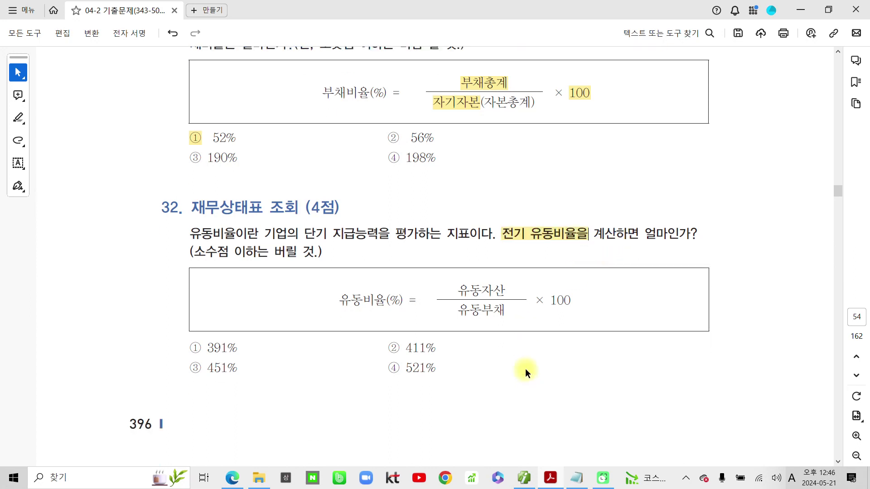
pyautogui.moveTo(457, 289); pyautogui.dragTo(506, 290)
pyautogui.click(540, 311)
pyautogui.moveTo(458, 310); pyautogui.dragTo(571, 301)
pyautogui.click(536, 331)
pyautogui.click(604, 322)
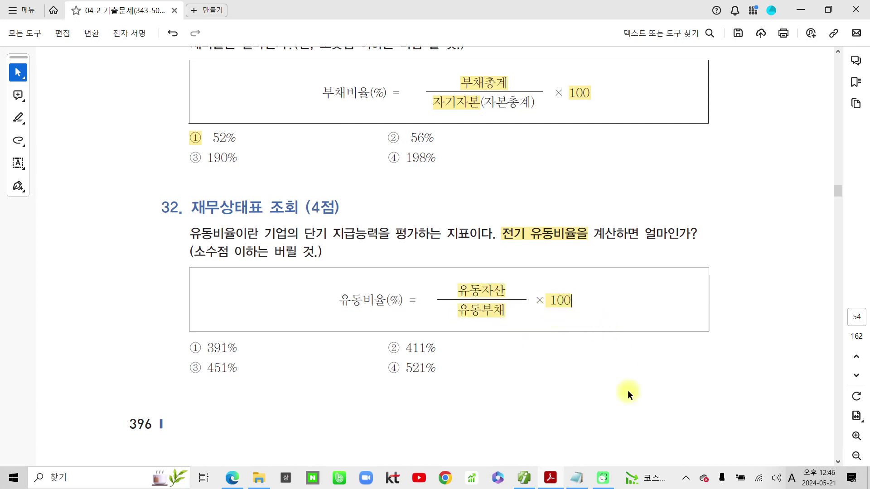
# - Switch to the accounting program and add the 전기 유동자산 amount from 재무상태표 as the calculator's first line
pyautogui.click(521, 477)
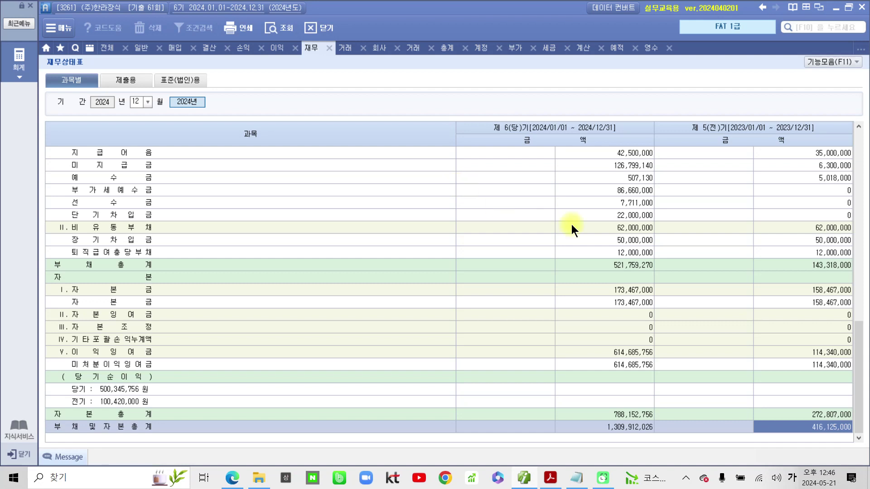
pyautogui.scroll(10, 724, 289)
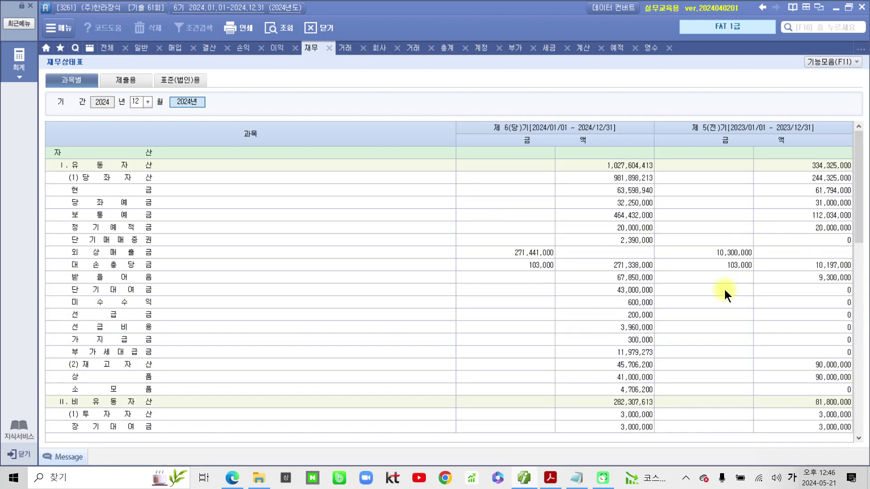
pyautogui.click(816, 177)
pyautogui.click(819, 165)
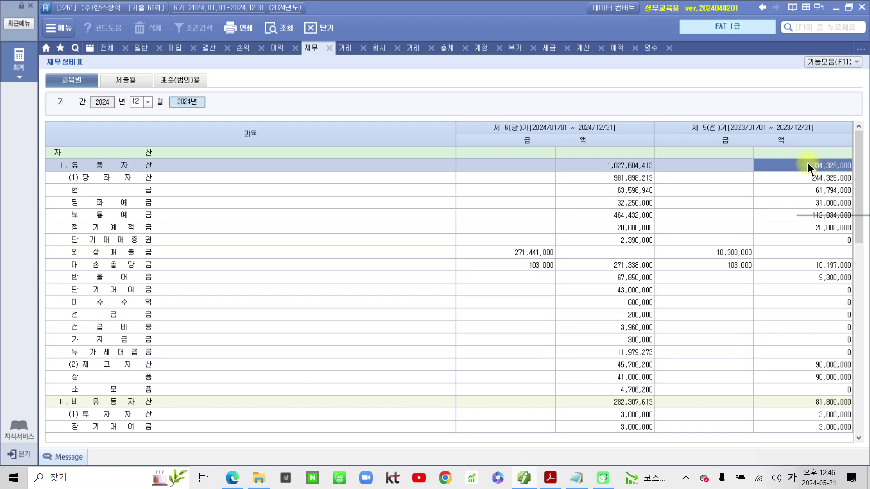
pyautogui.rightClick(807, 162)
pyautogui.click(813, 204)
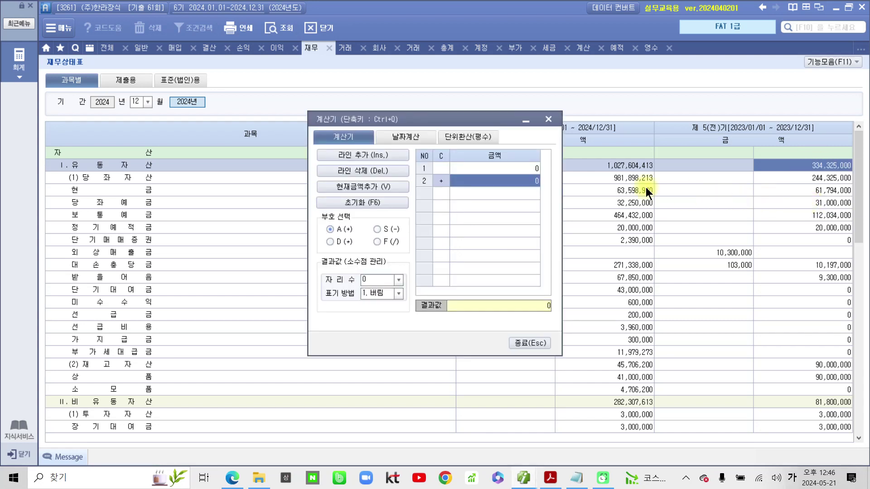
pyautogui.click(498, 170)
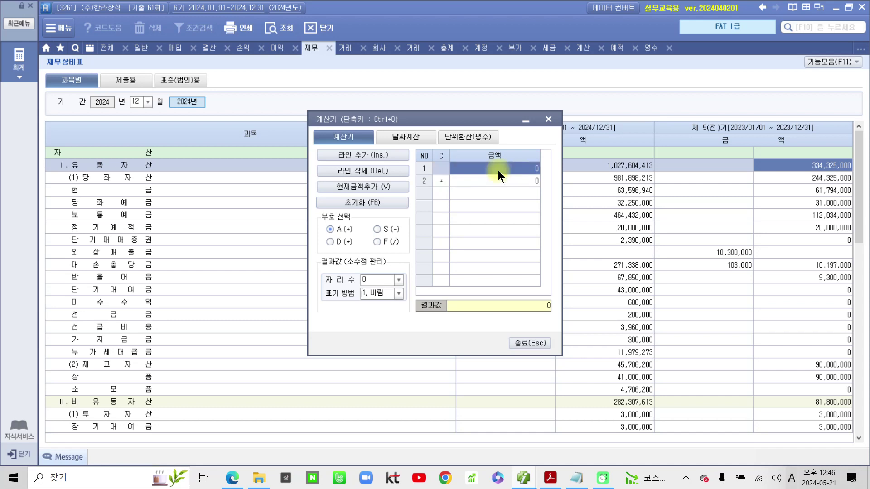
pyautogui.click(343, 187)
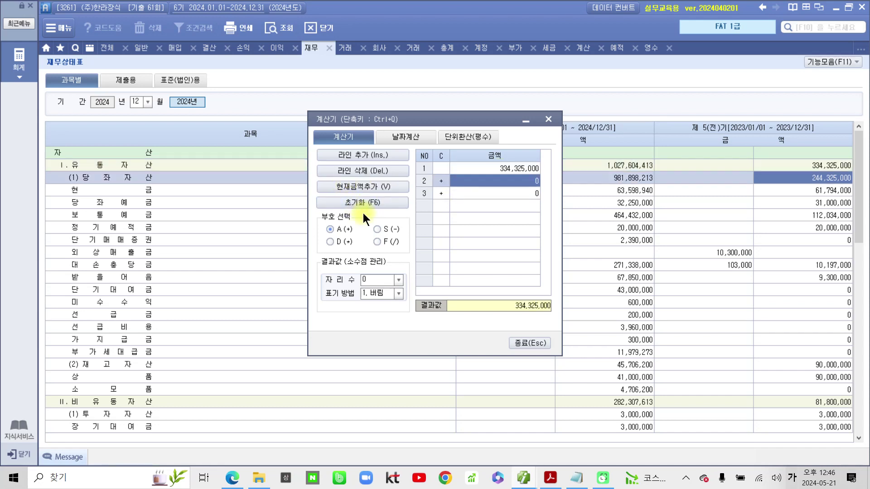
# - Remove the extra calculator line, divide by the 전기 유동부채 amount, and multiply by 100
pyautogui.click(362, 170)
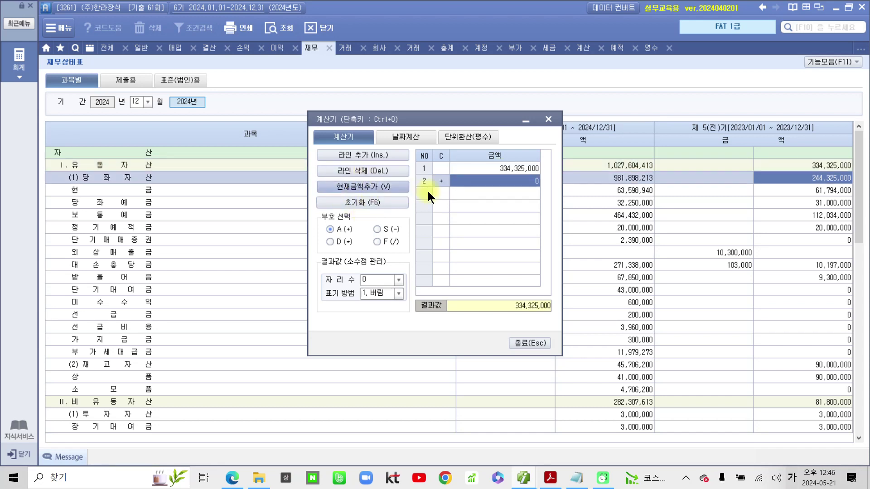
pyautogui.click(383, 242)
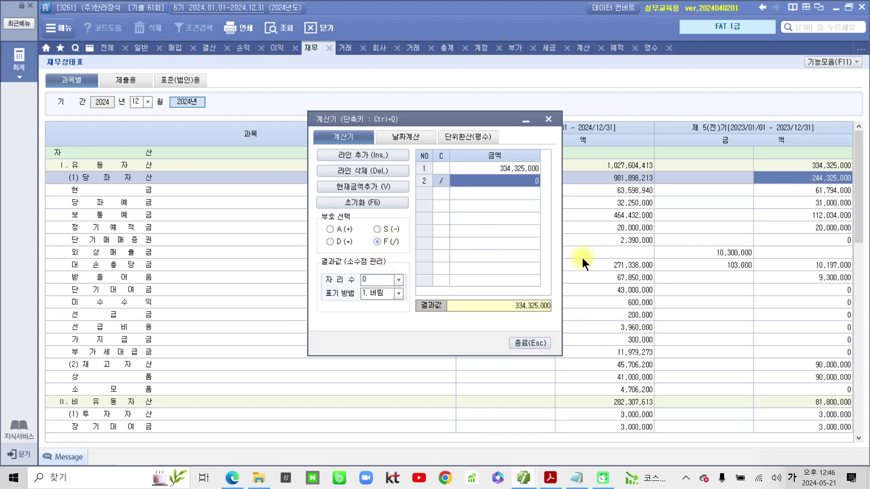
pyautogui.moveTo(860, 254); pyautogui.dragTo(836, 345)
pyautogui.click(822, 330)
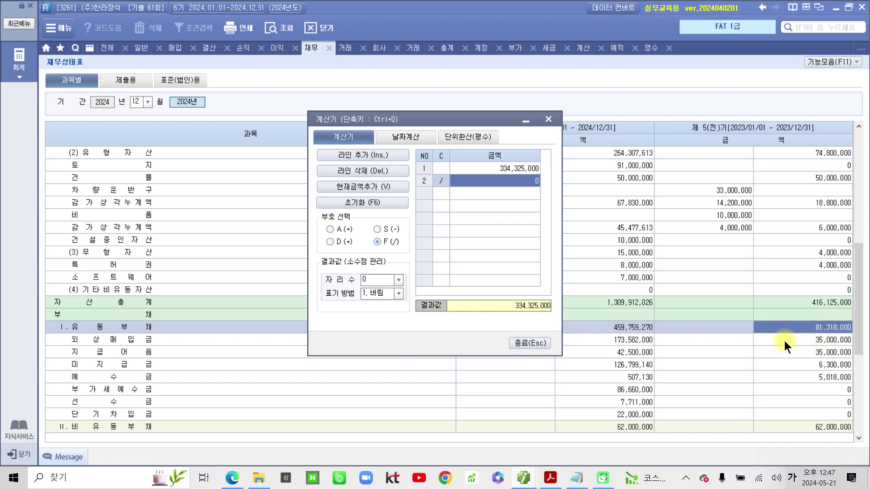
pyautogui.click(371, 184)
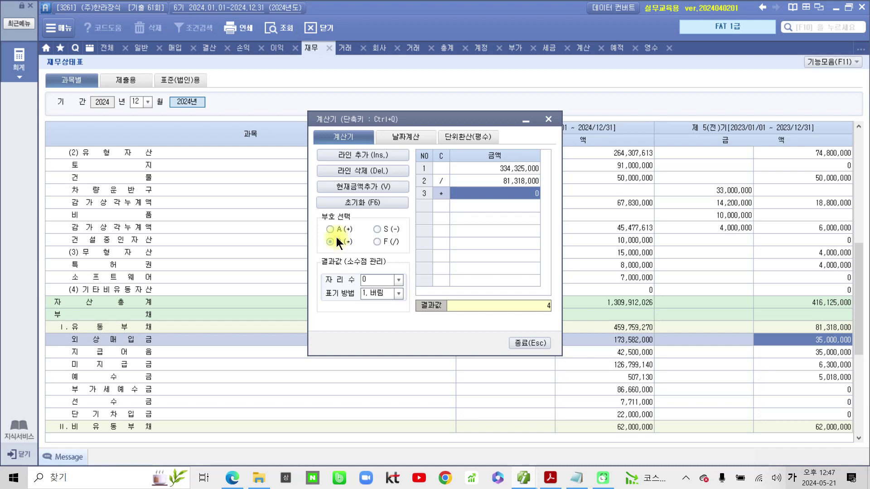
pyautogui.write('100')
pyautogui.press('Return')
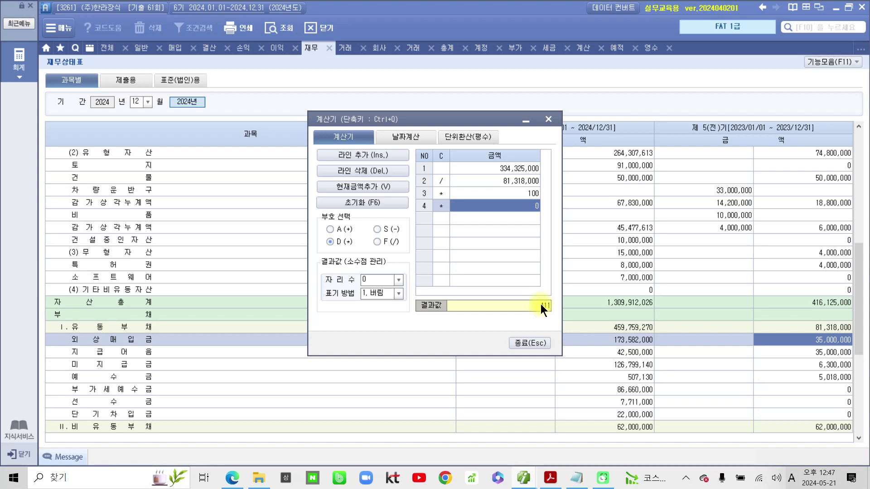
# - Minimize the calculator, switch to the exam PDF, and highlight answer ② of question 32
pyautogui.click(520, 121)
pyautogui.click(550, 478)
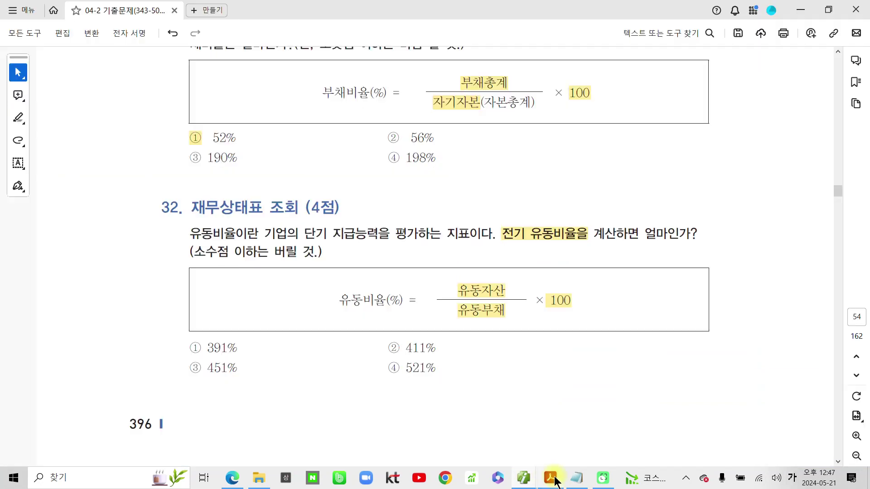
pyautogui.moveTo(381, 345); pyautogui.dragTo(401, 349)
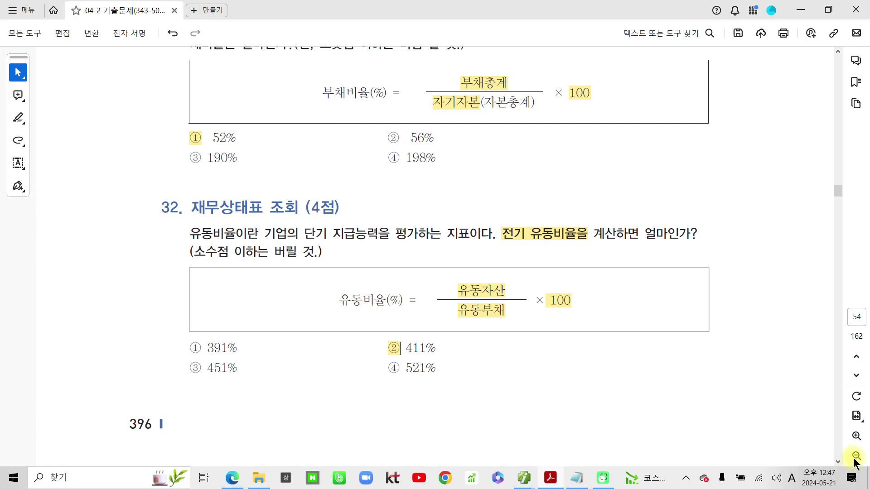
pyautogui.moveTo(854, 458)
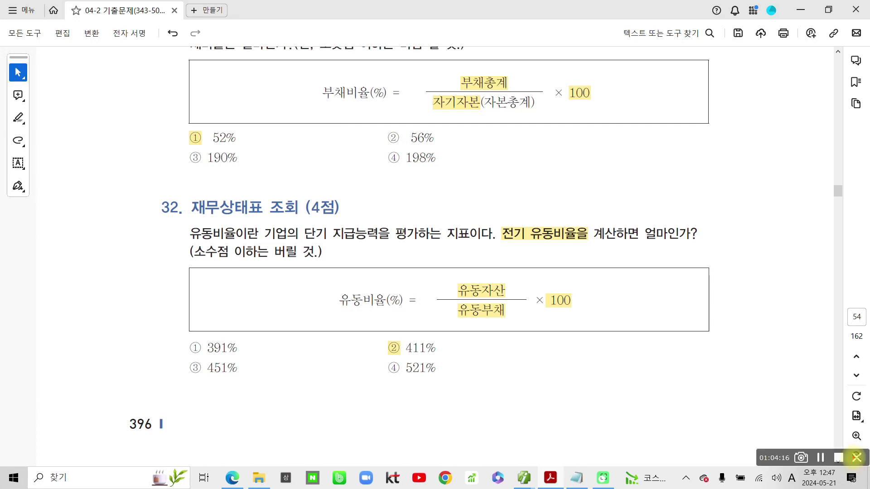